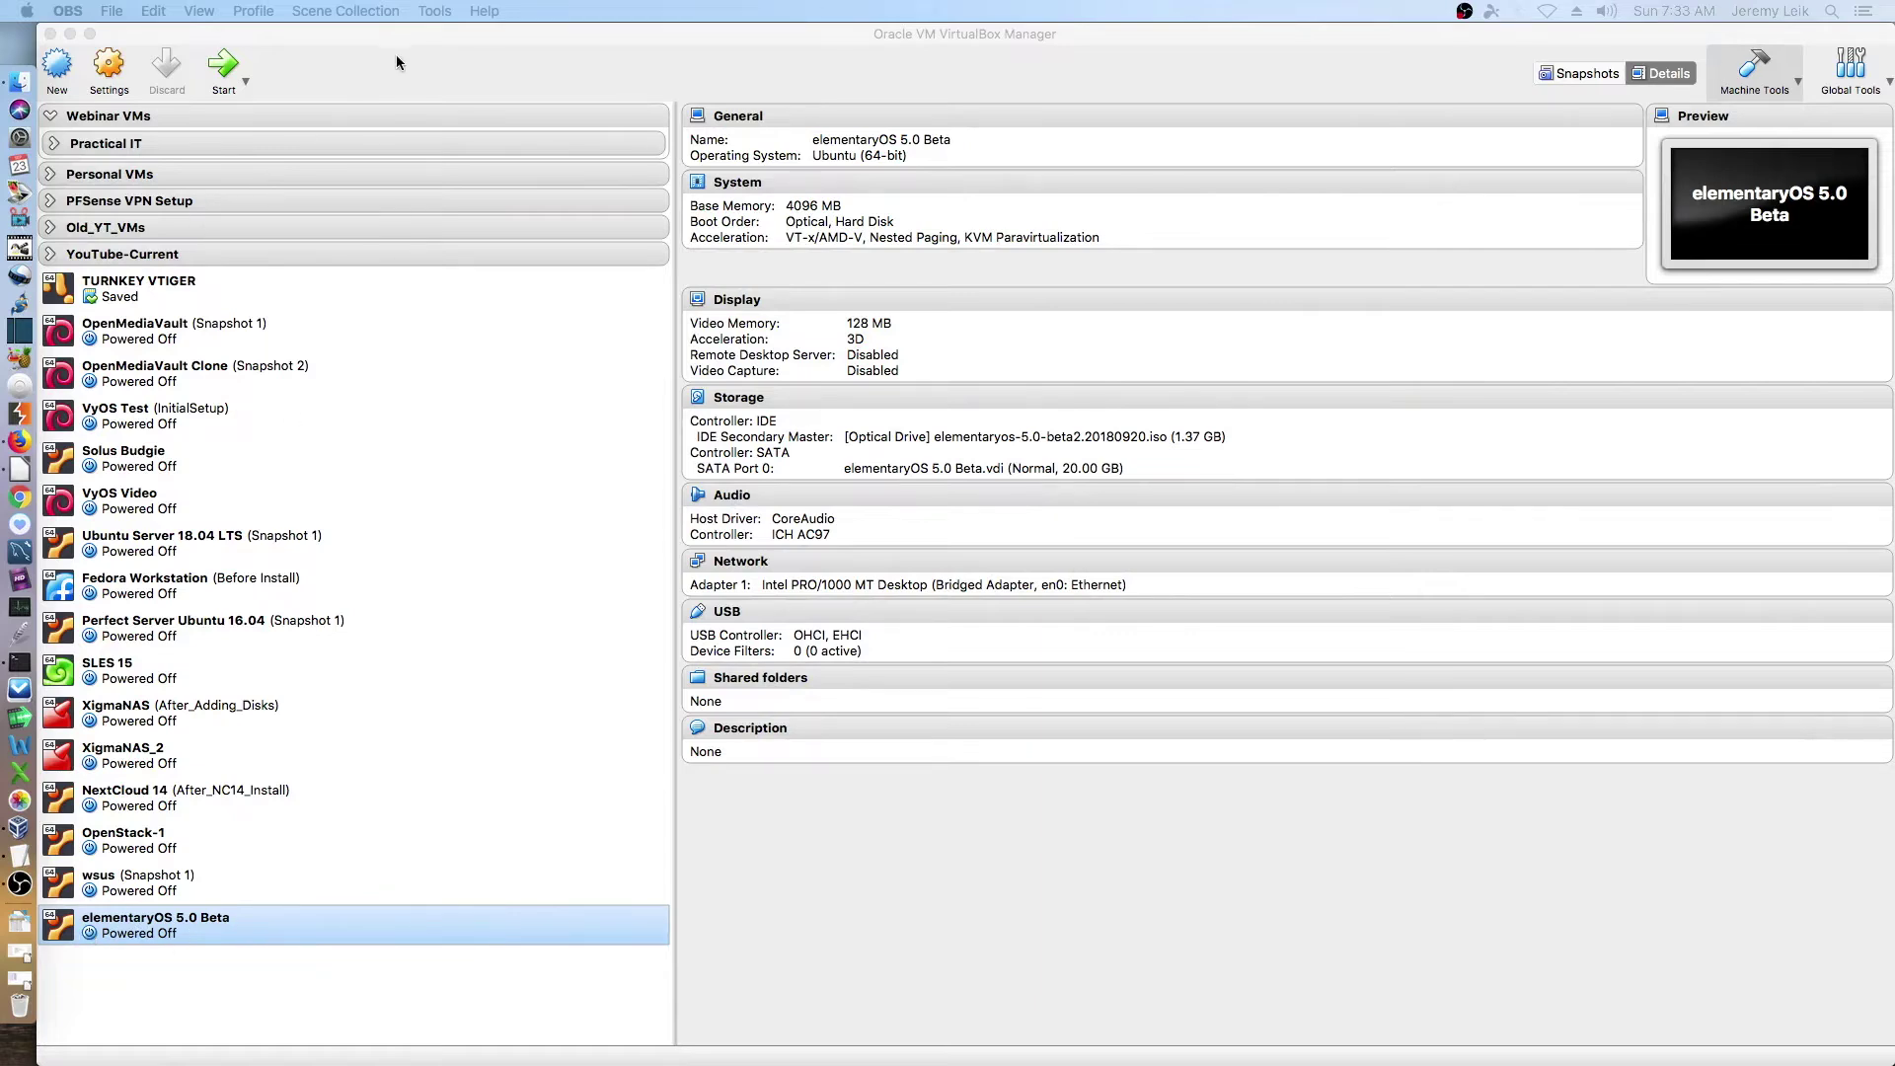
- Start the elementaryOS 5.0 Beta virtual machine and begin installing in English, accepting the English (US) keyboard, update downloads and third-party software
left_click(225, 69)
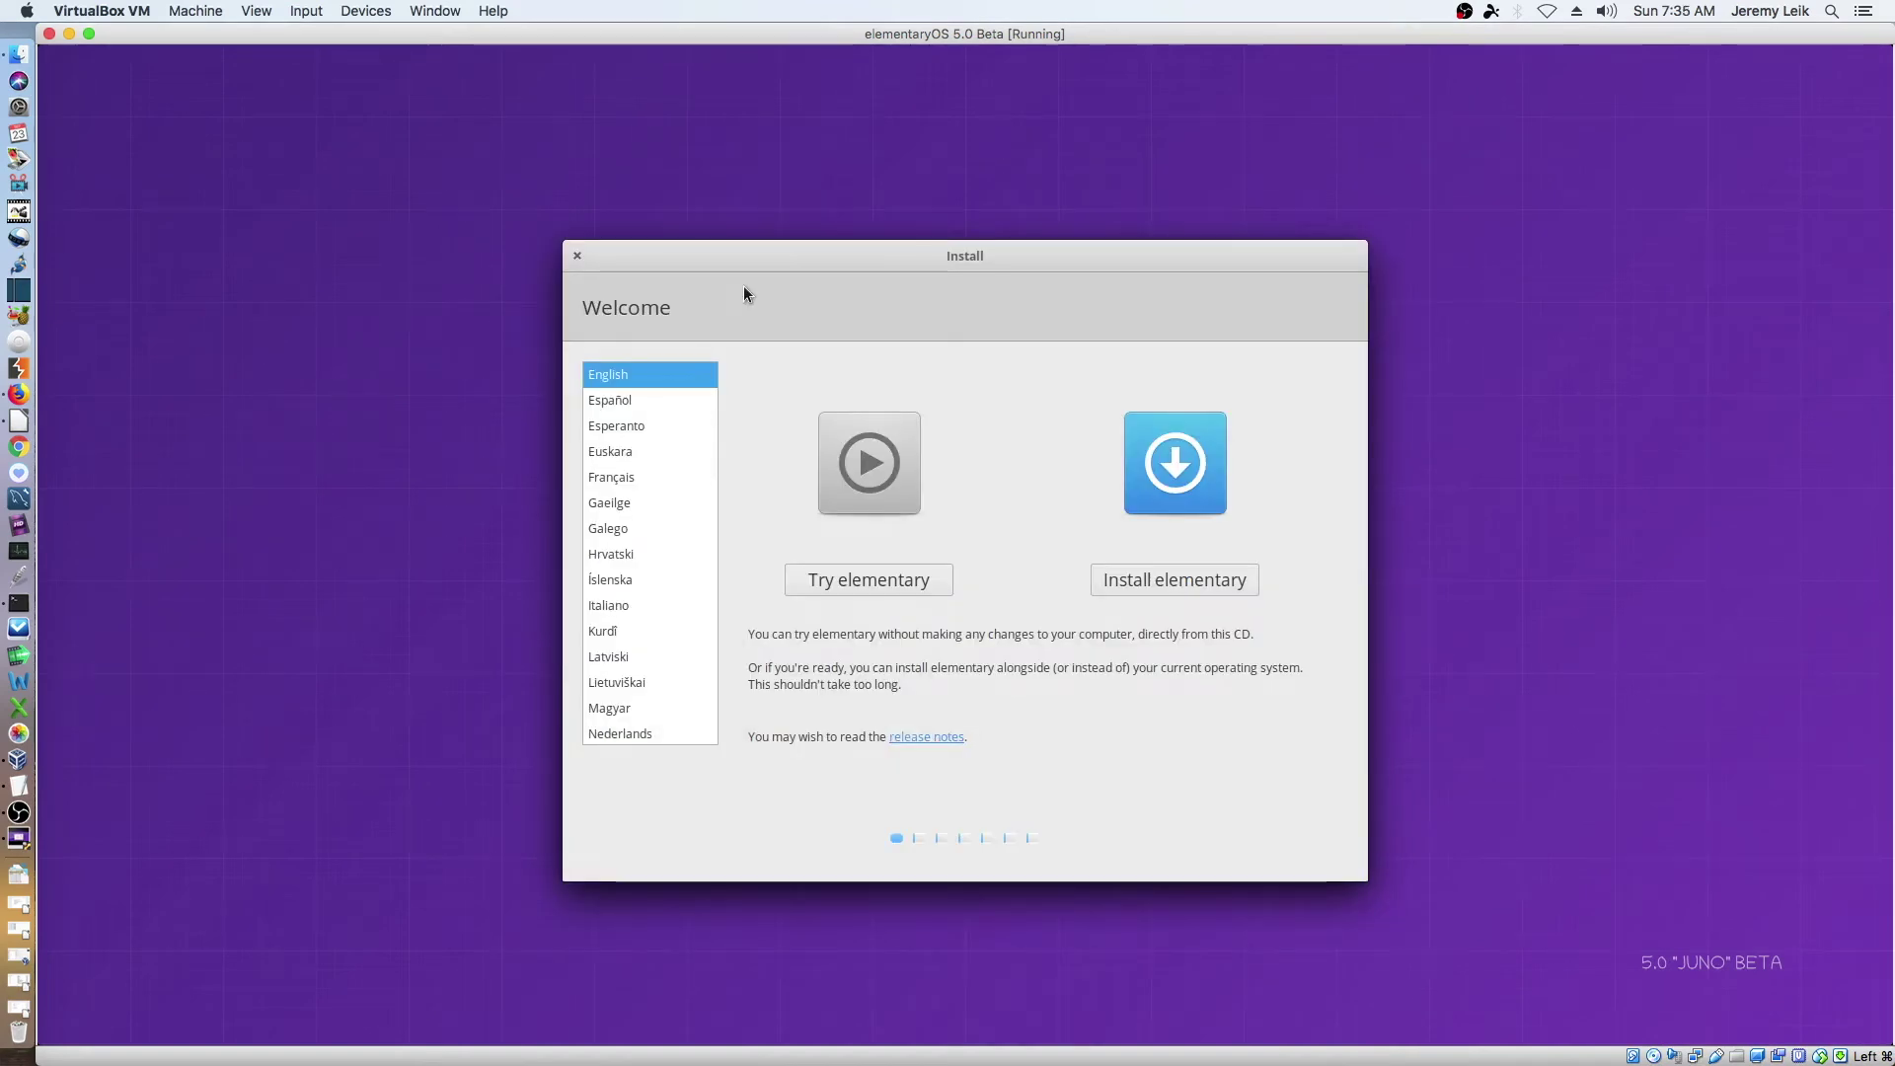
left_click(1164, 580)
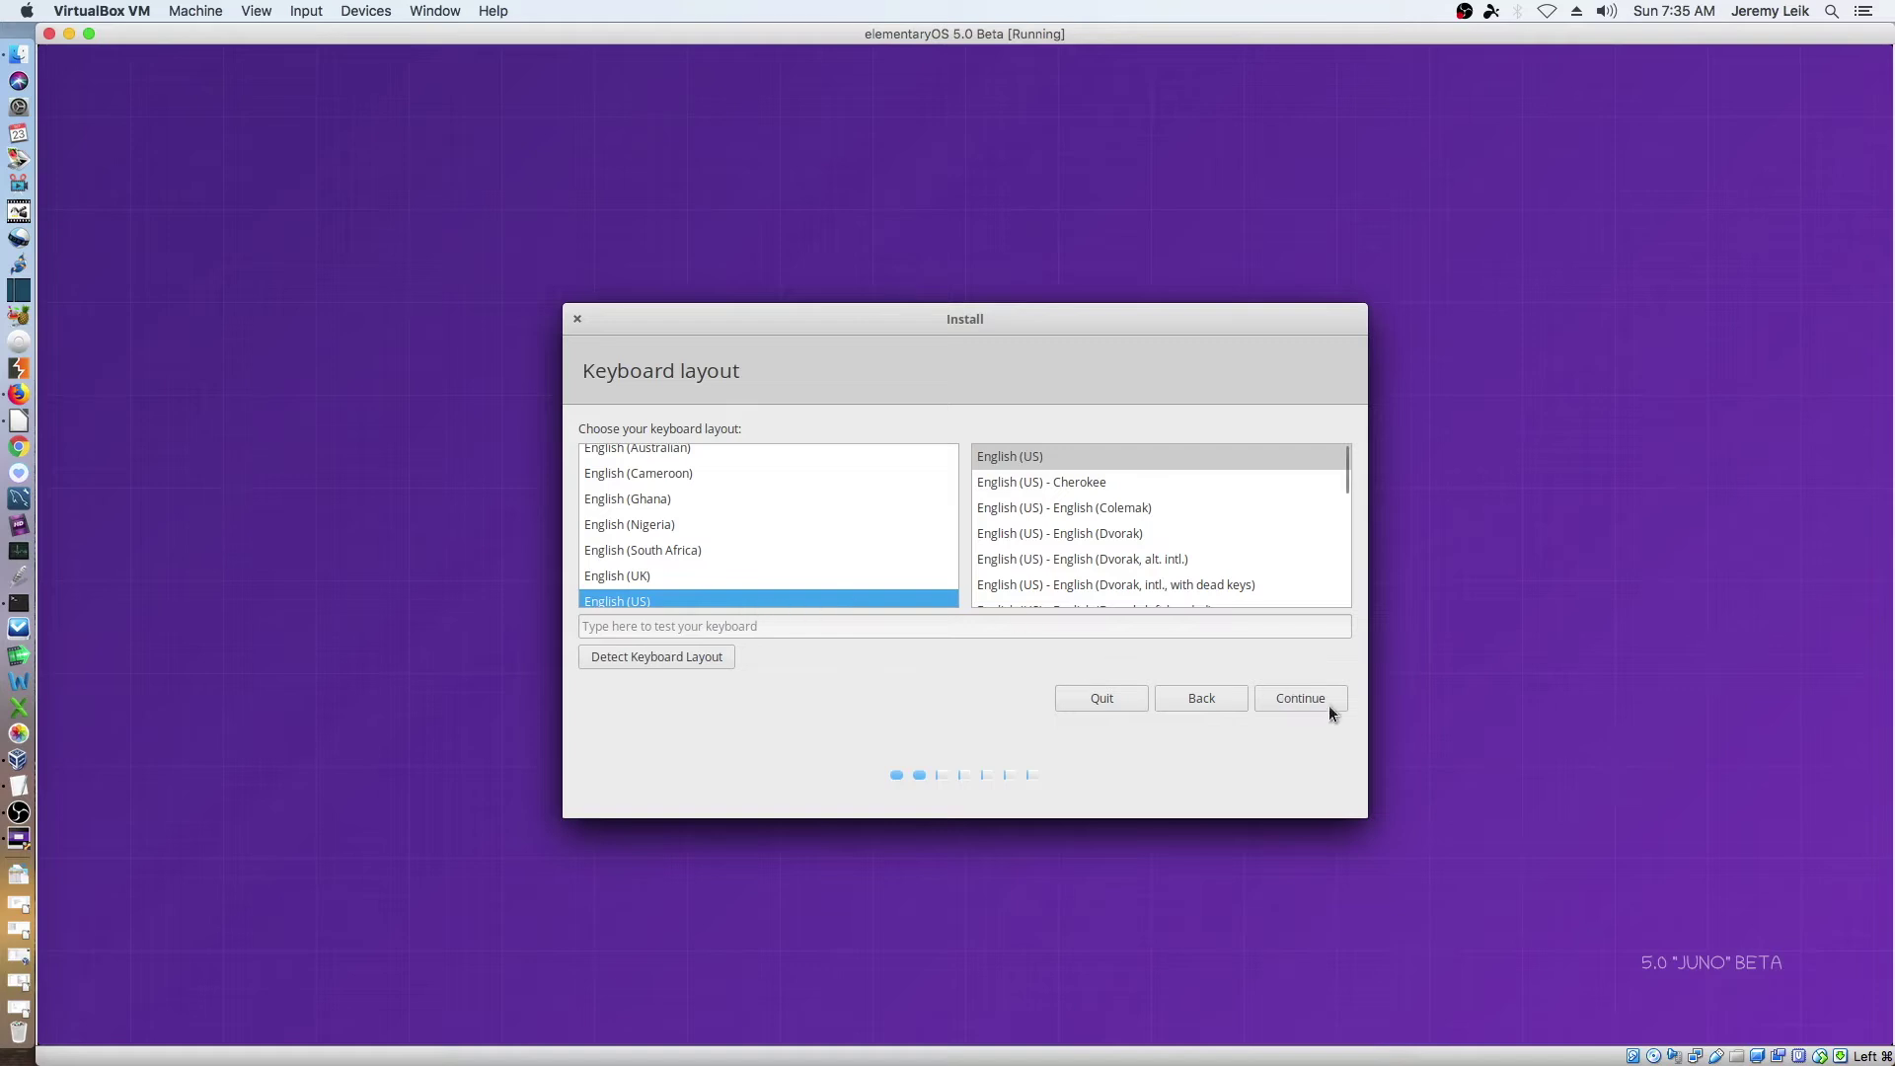
left_click(1297, 697)
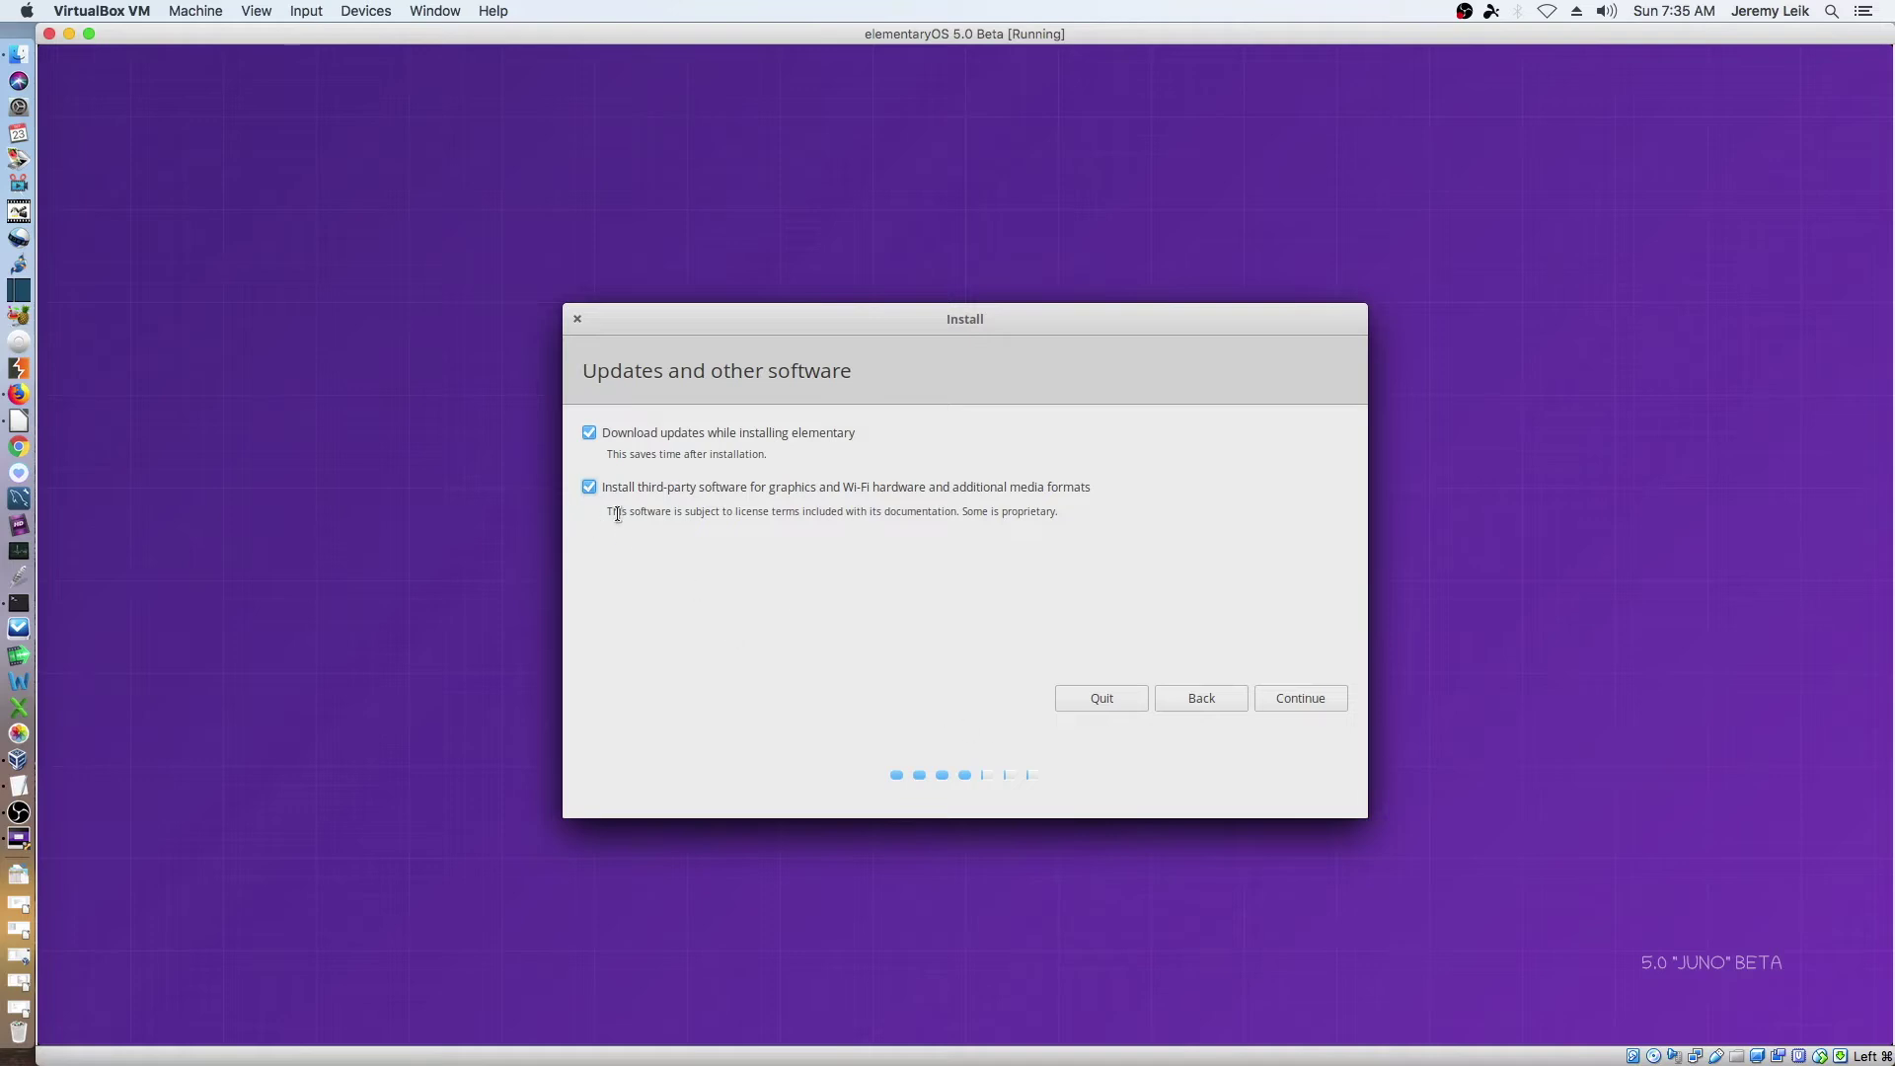
left_click(1294, 697)
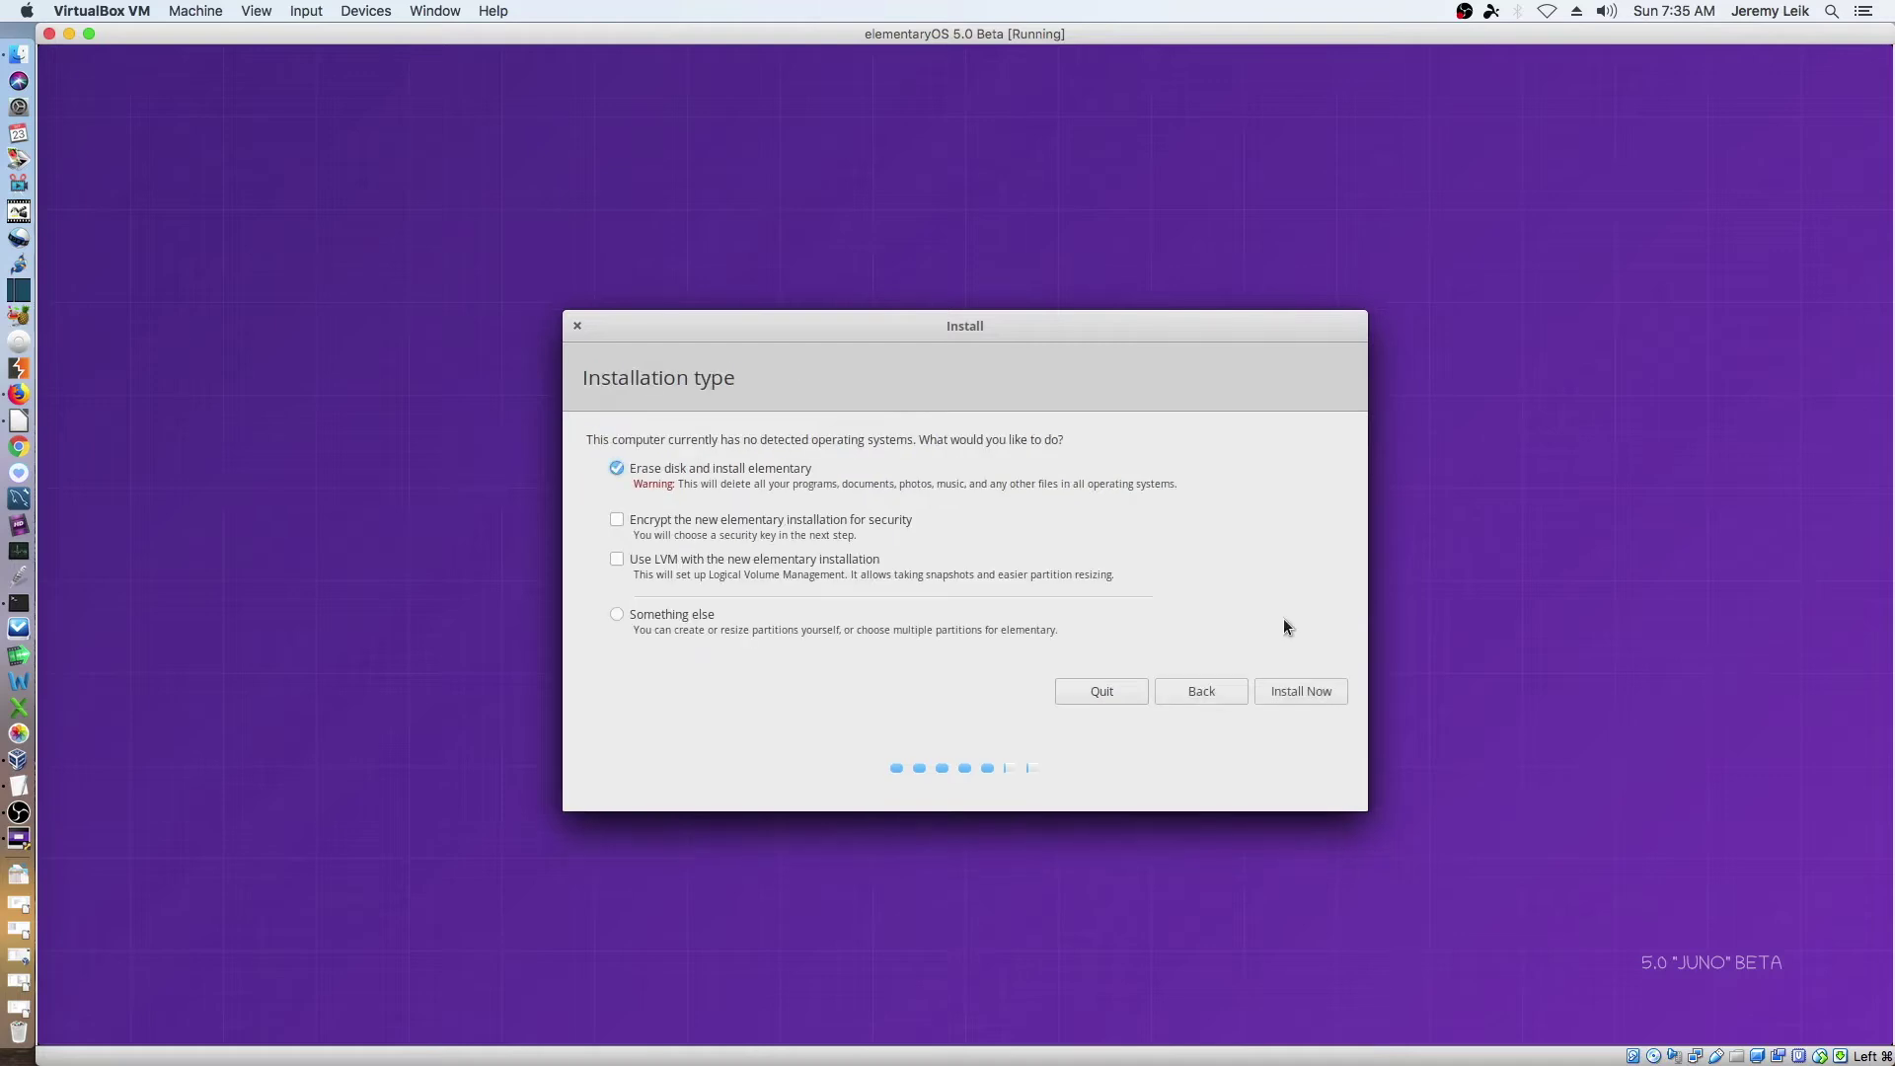
- Install with the erase-disk option, approve writing the partition changes, and accept New York as the location
left_click(1297, 694)
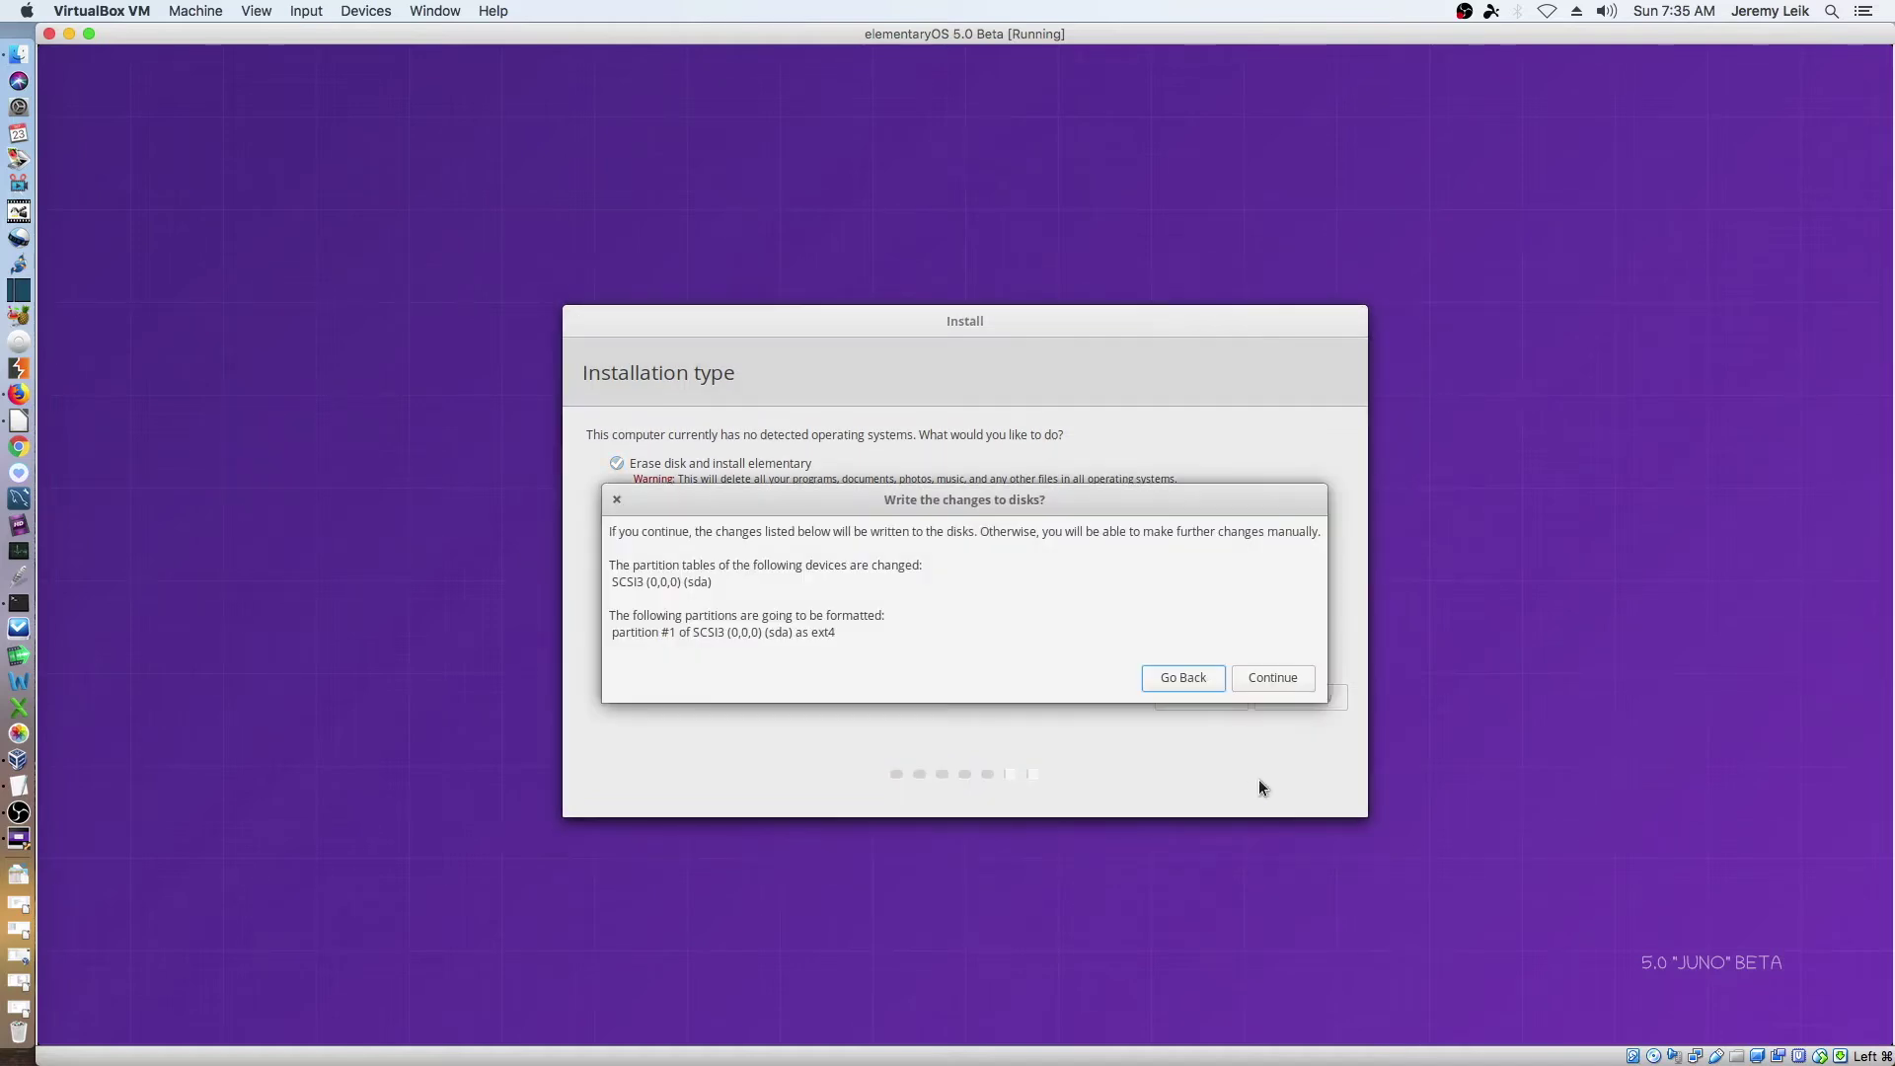
left_click(1272, 679)
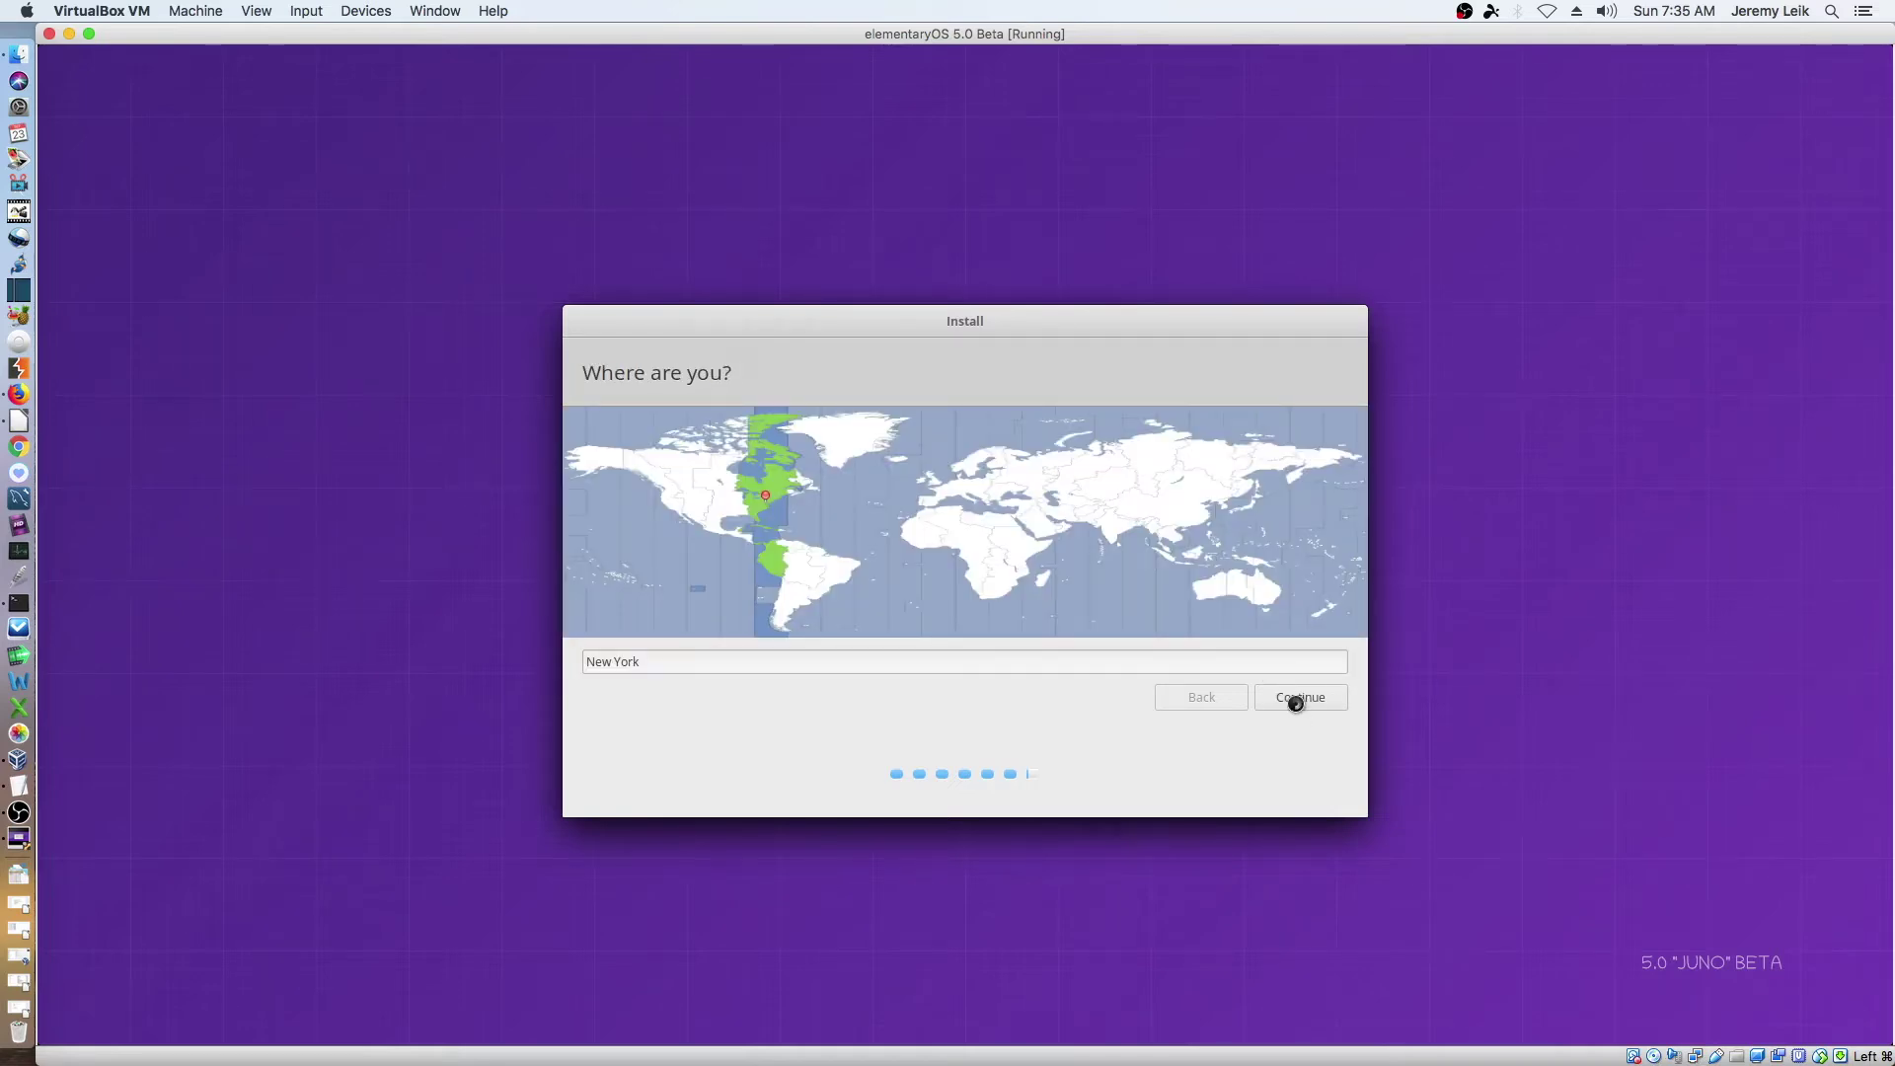
left_click(1296, 699)
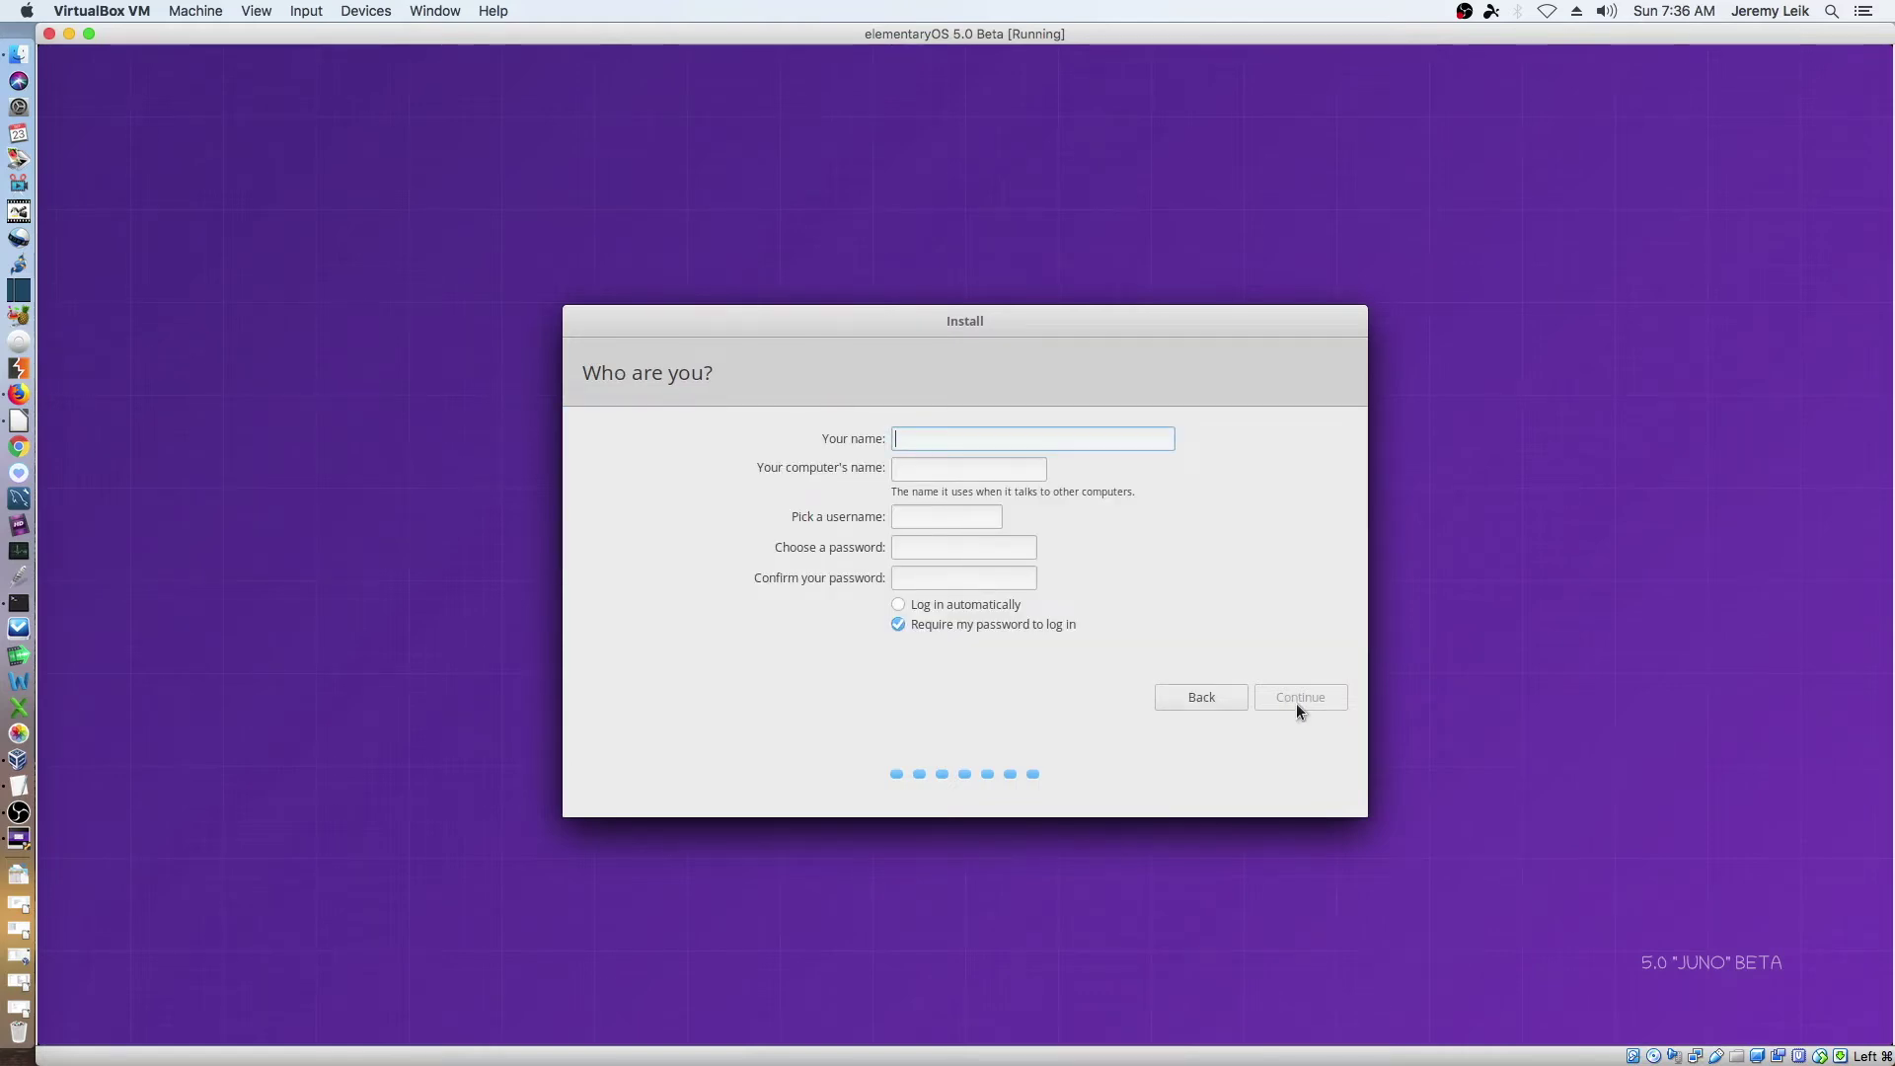
- Enter the account holder's name, name the computer elementaryos5beta, enter and confirm the account password, and continue the installation
type("jeremy")
key("Tab")
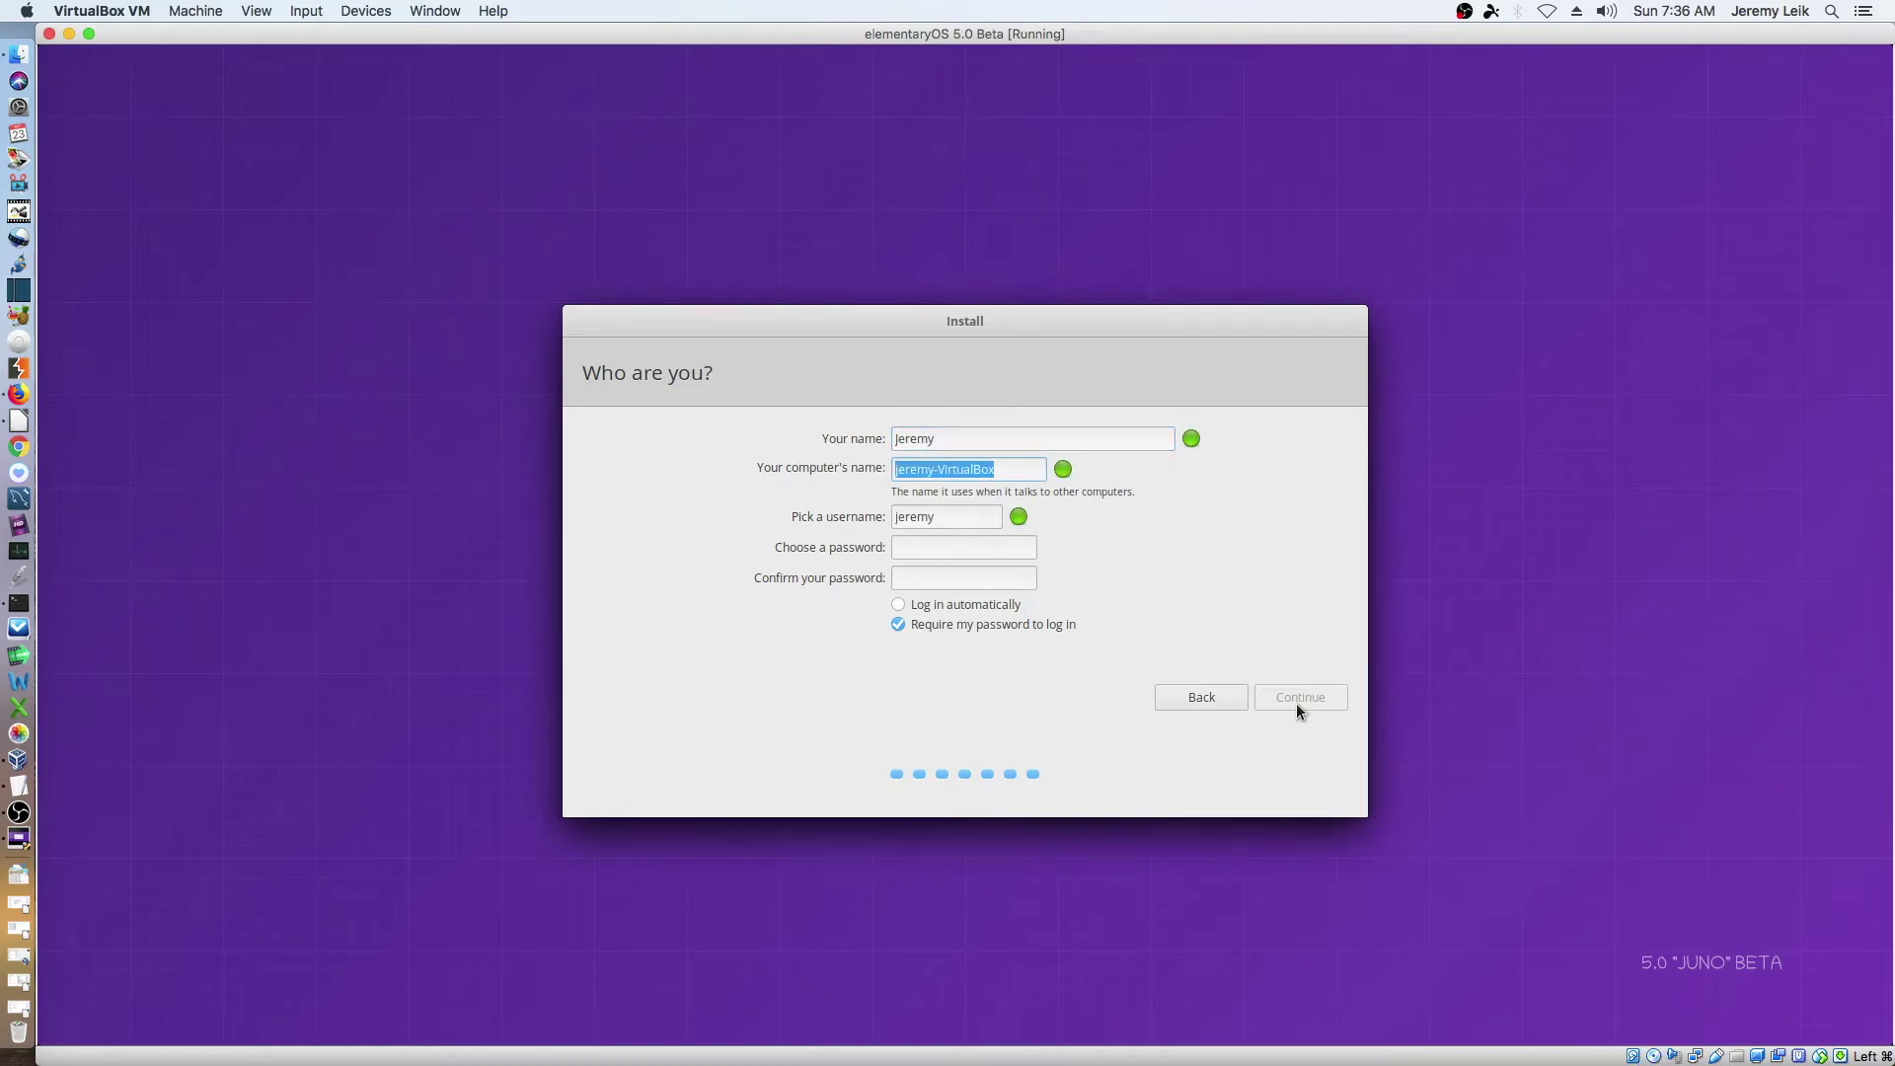
type("elementaryos5beta")
key("Tab")
type("••••••••••")
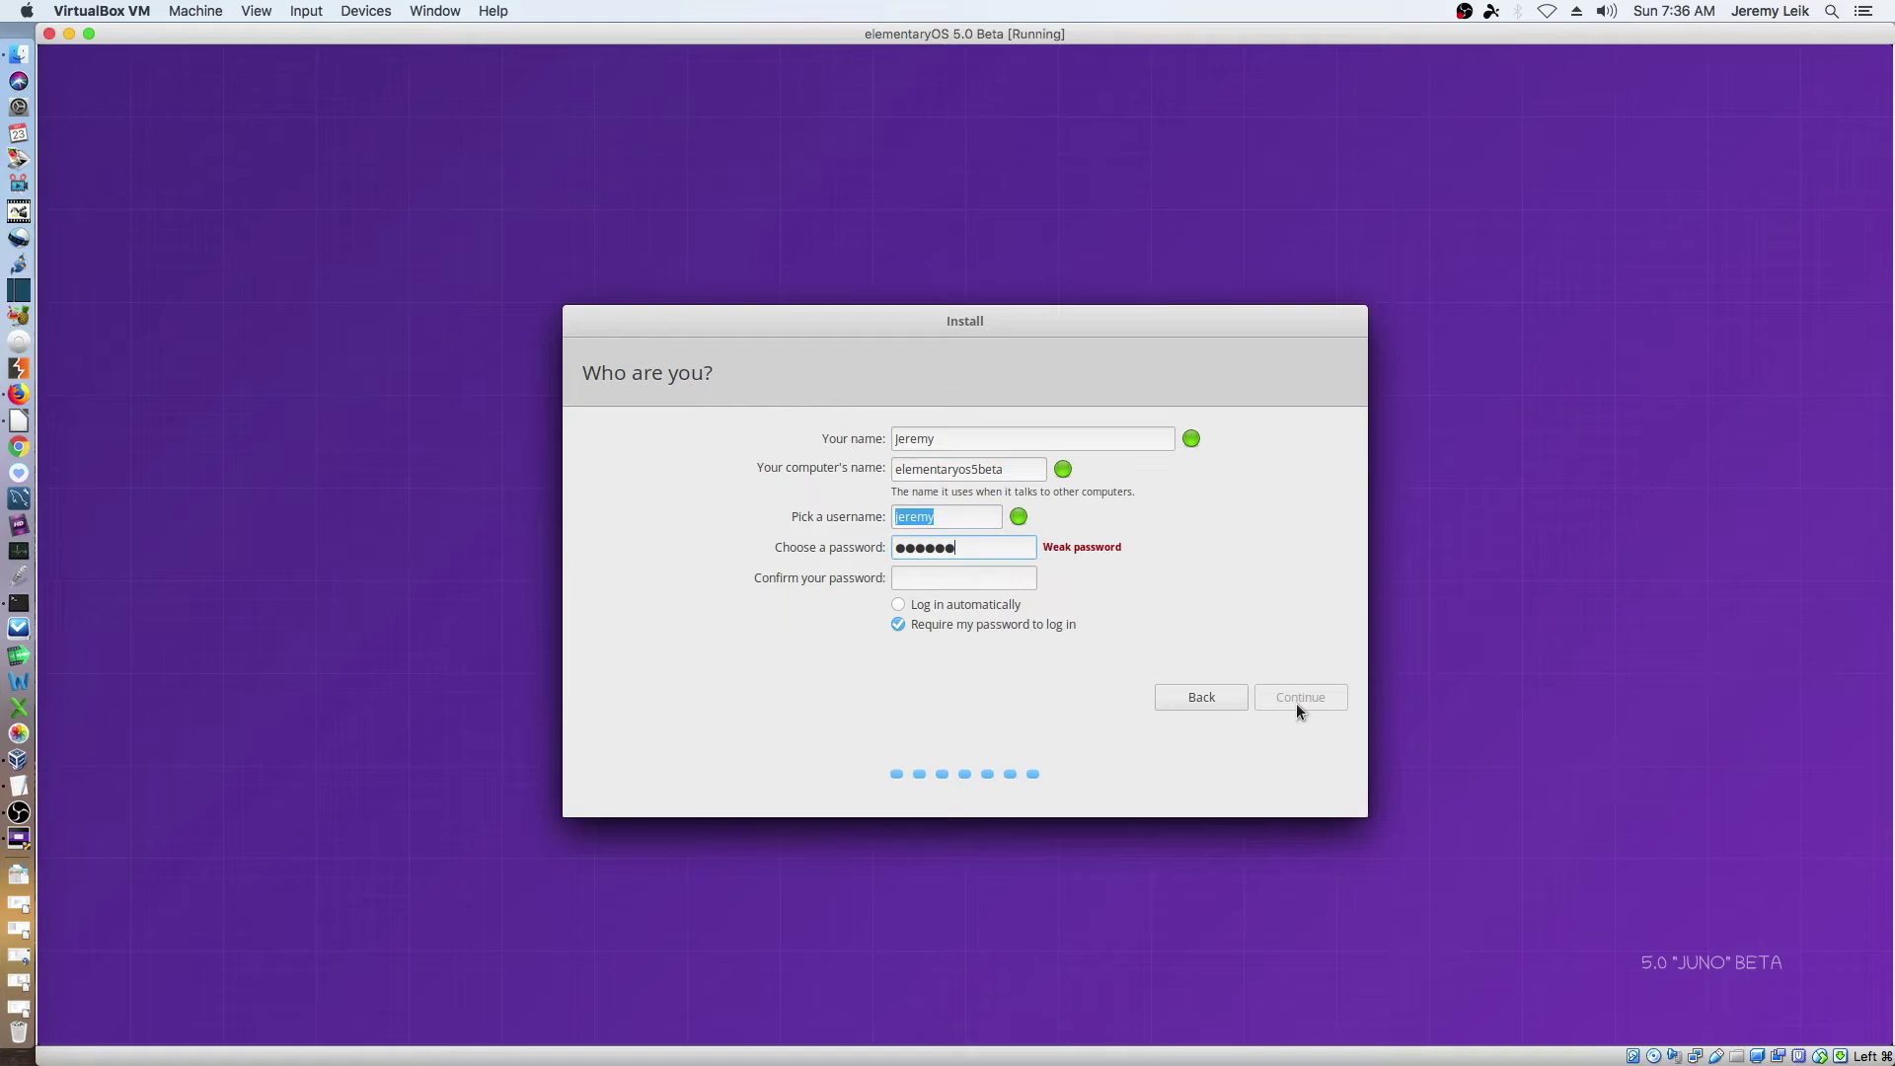
type("••••••••••••••••••")
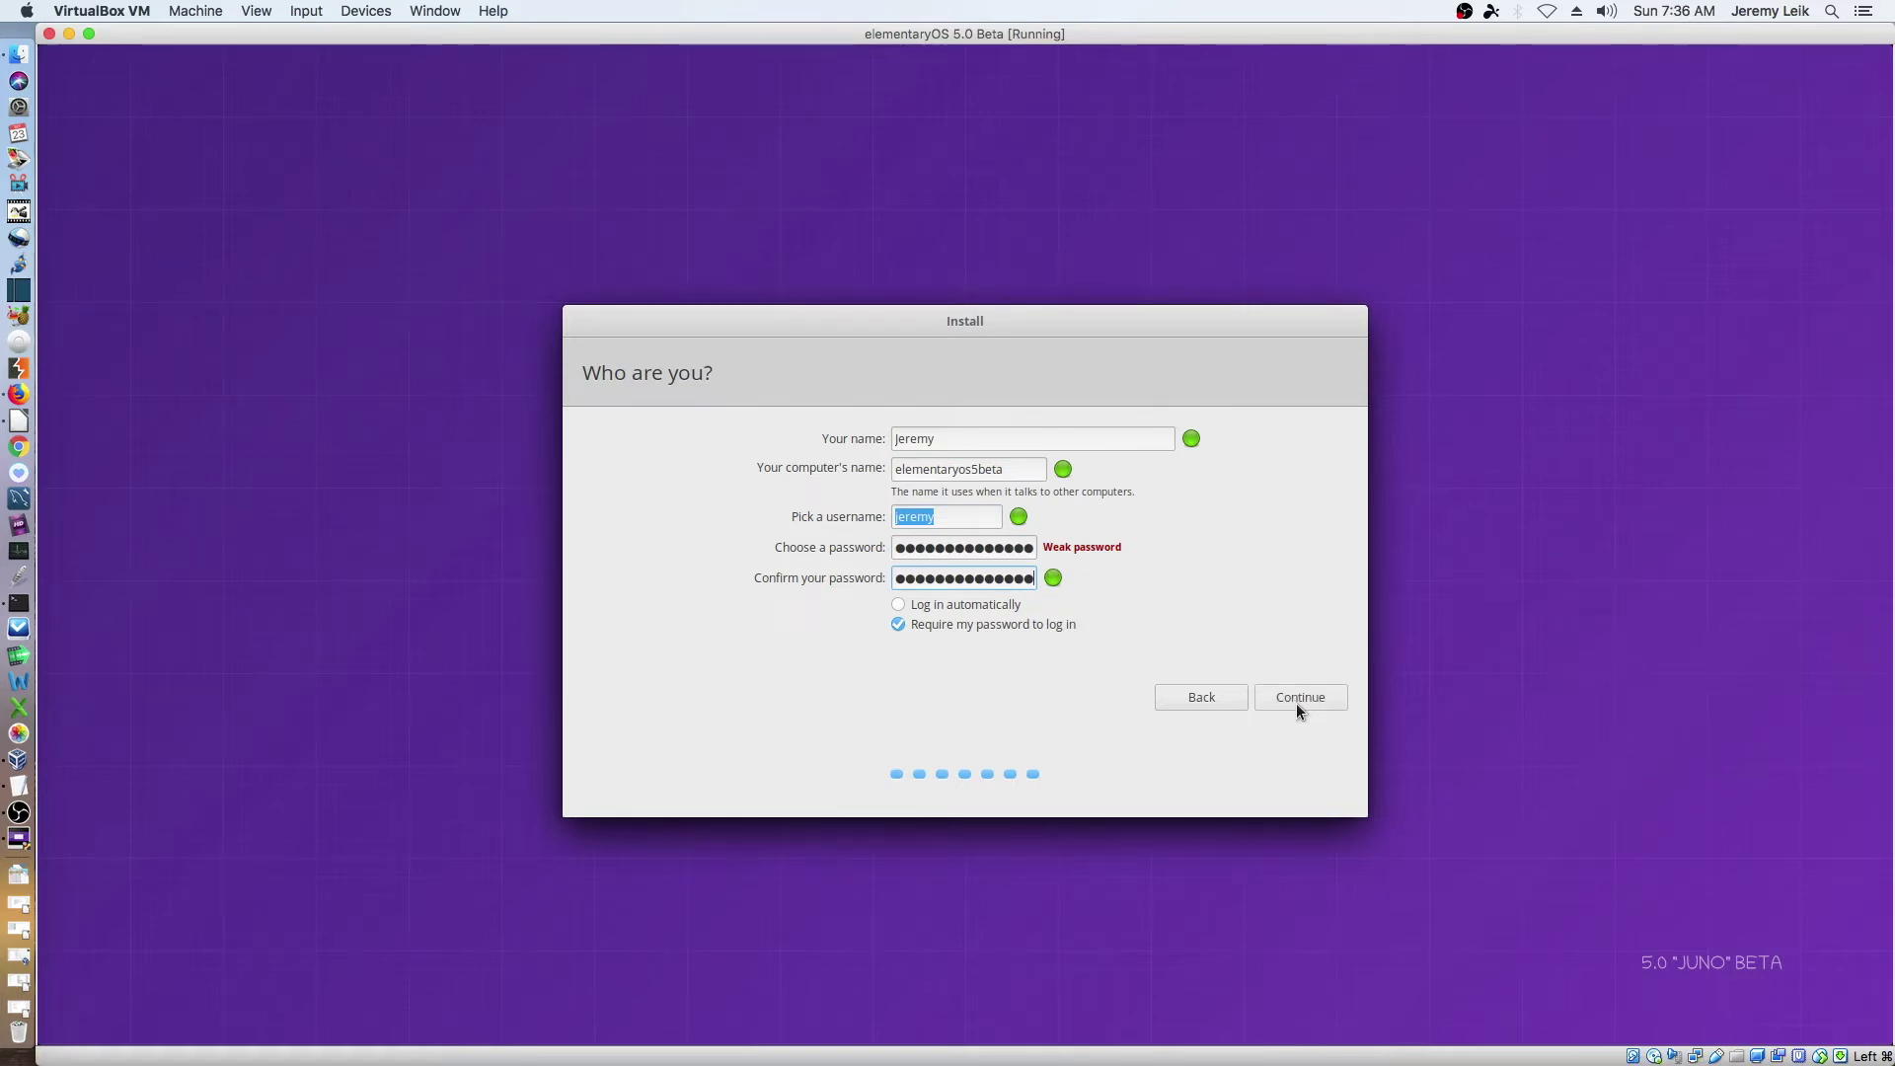
left_click(1301, 703)
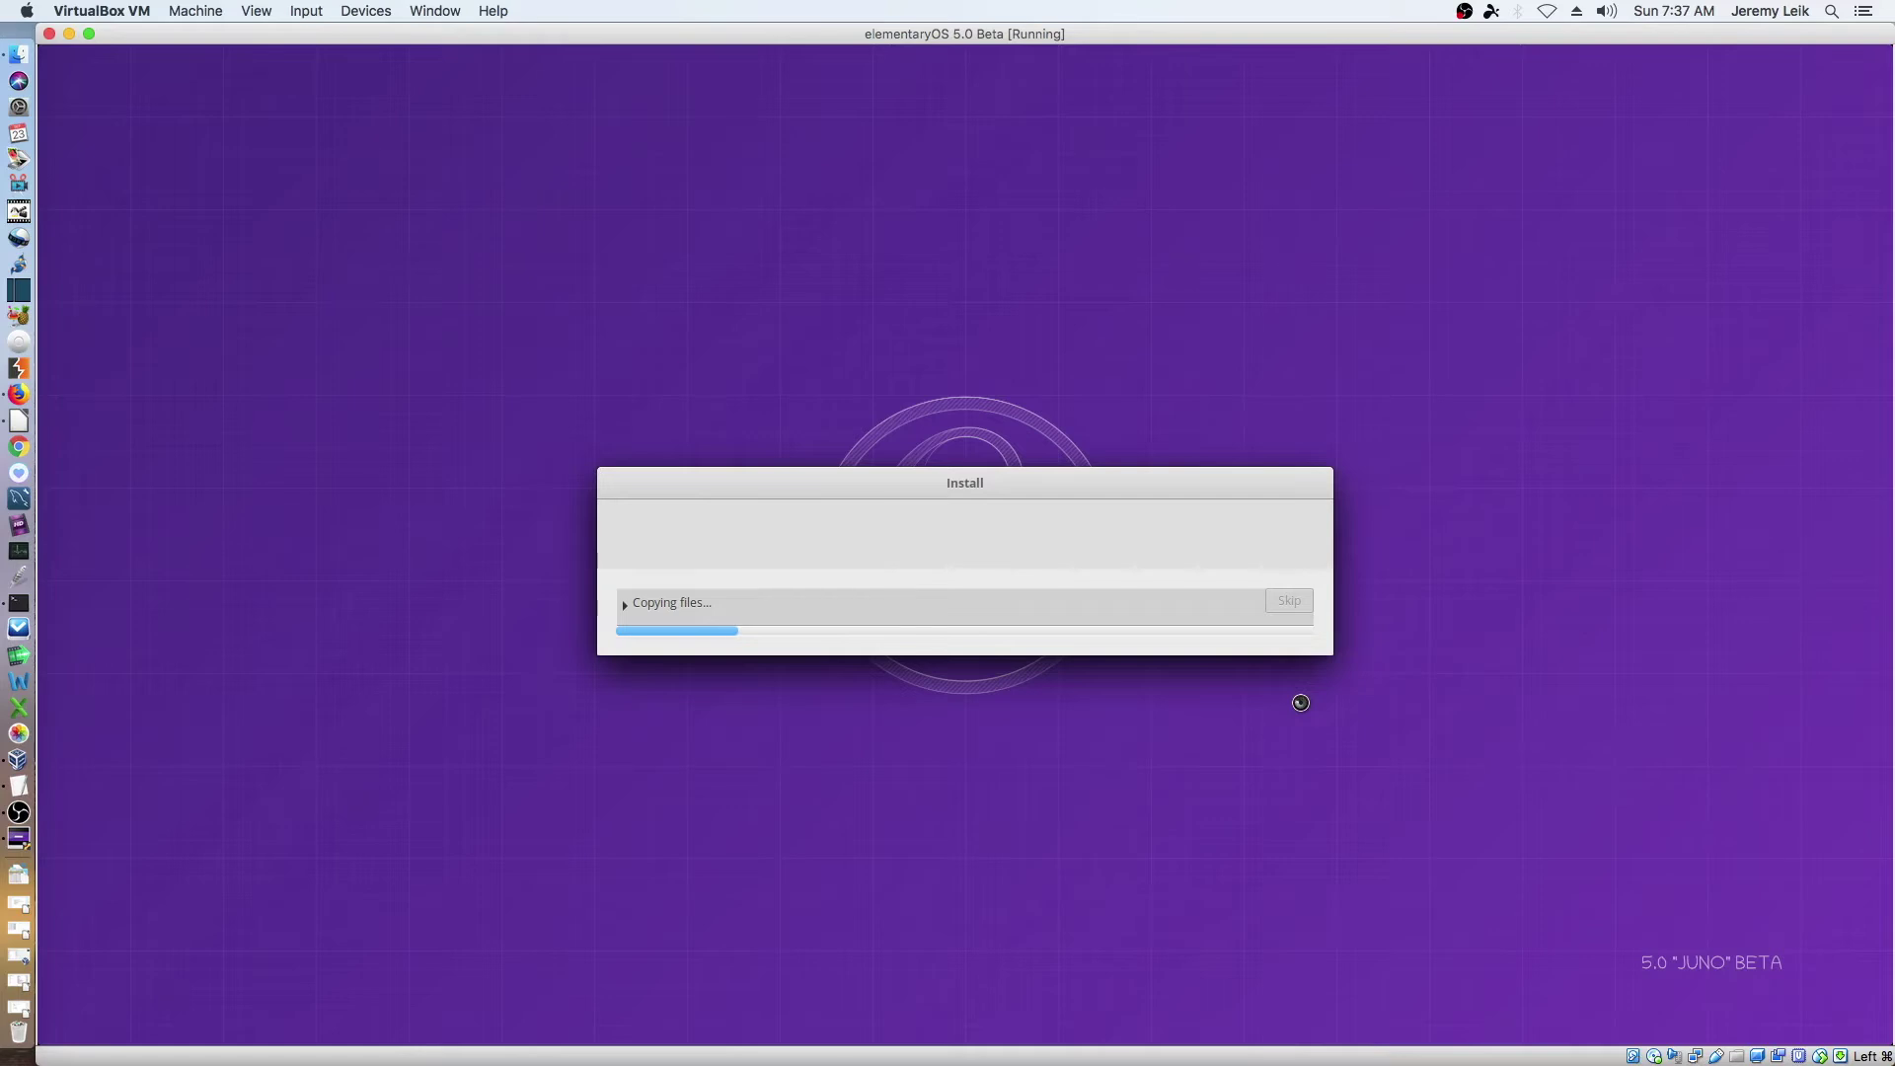
- Examine the detailed installer log while the files are being copied, and collapse it again
left_click(625, 604)
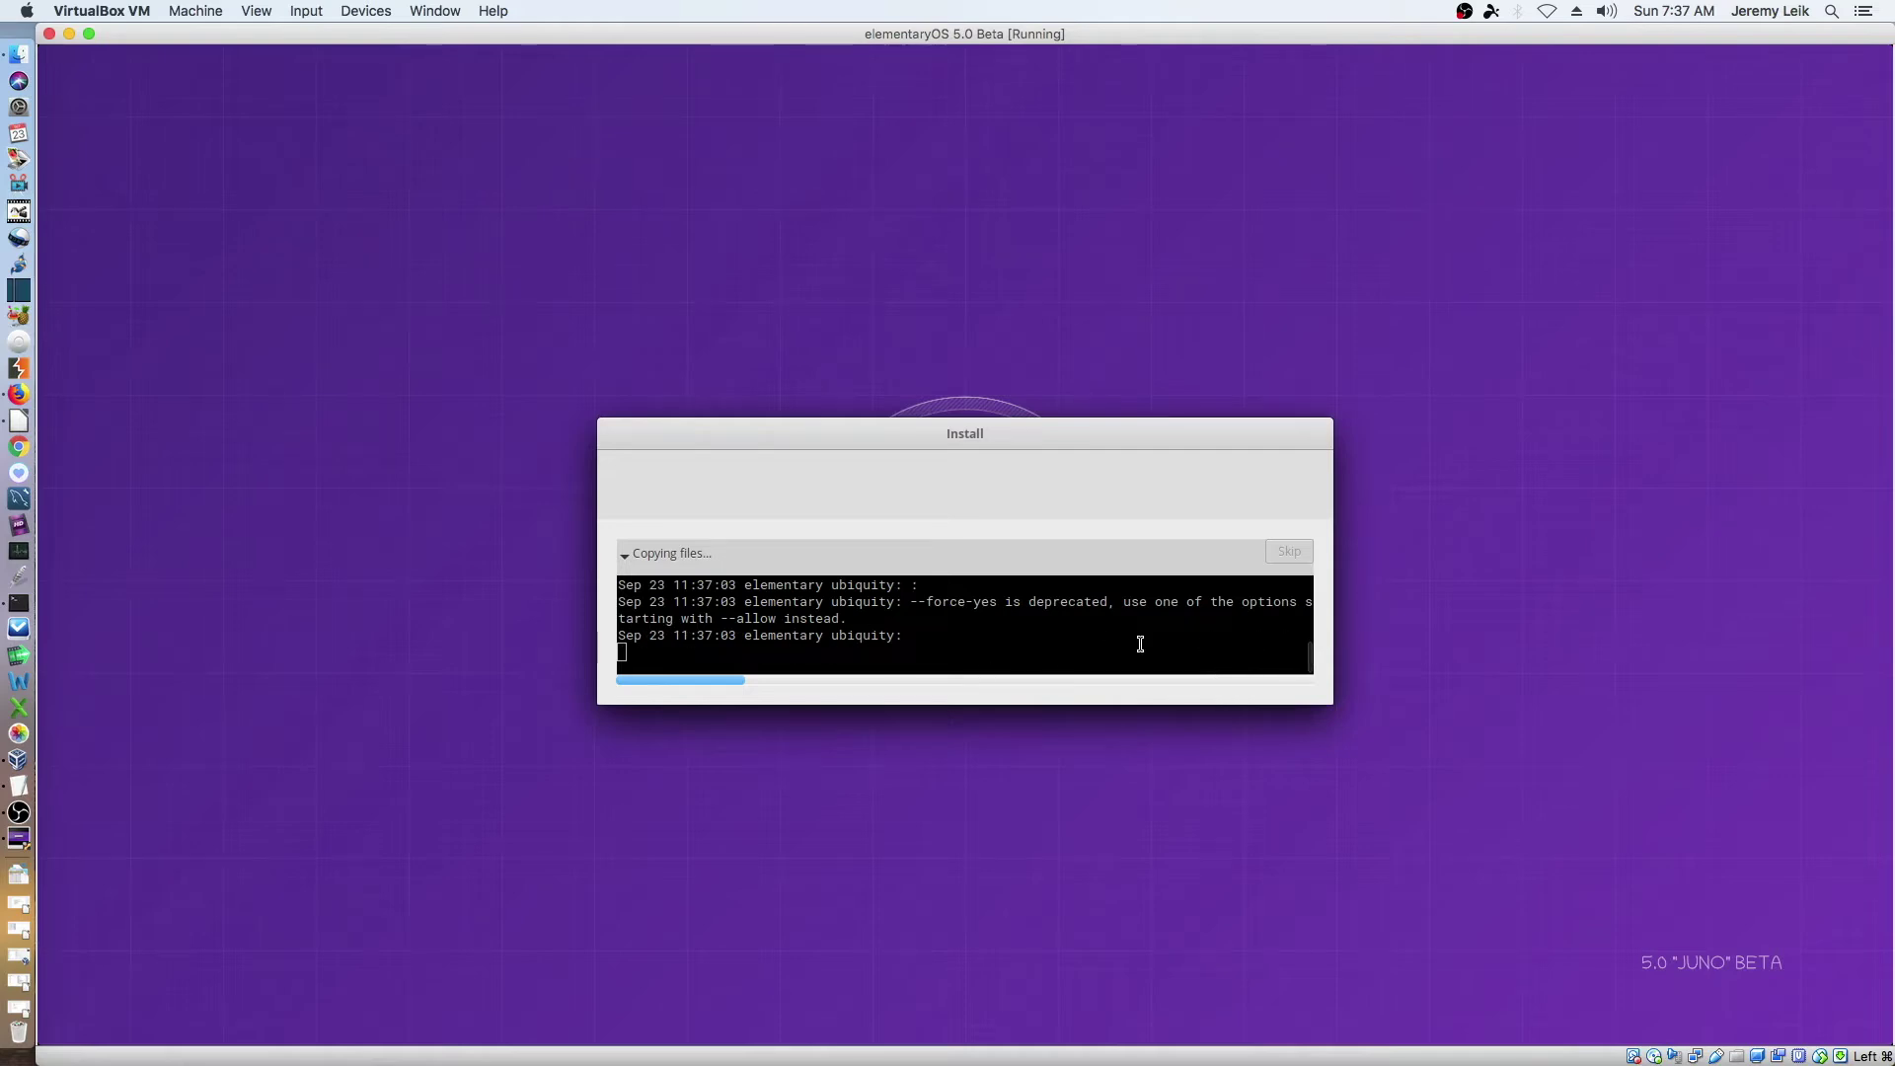
left_click(624, 558)
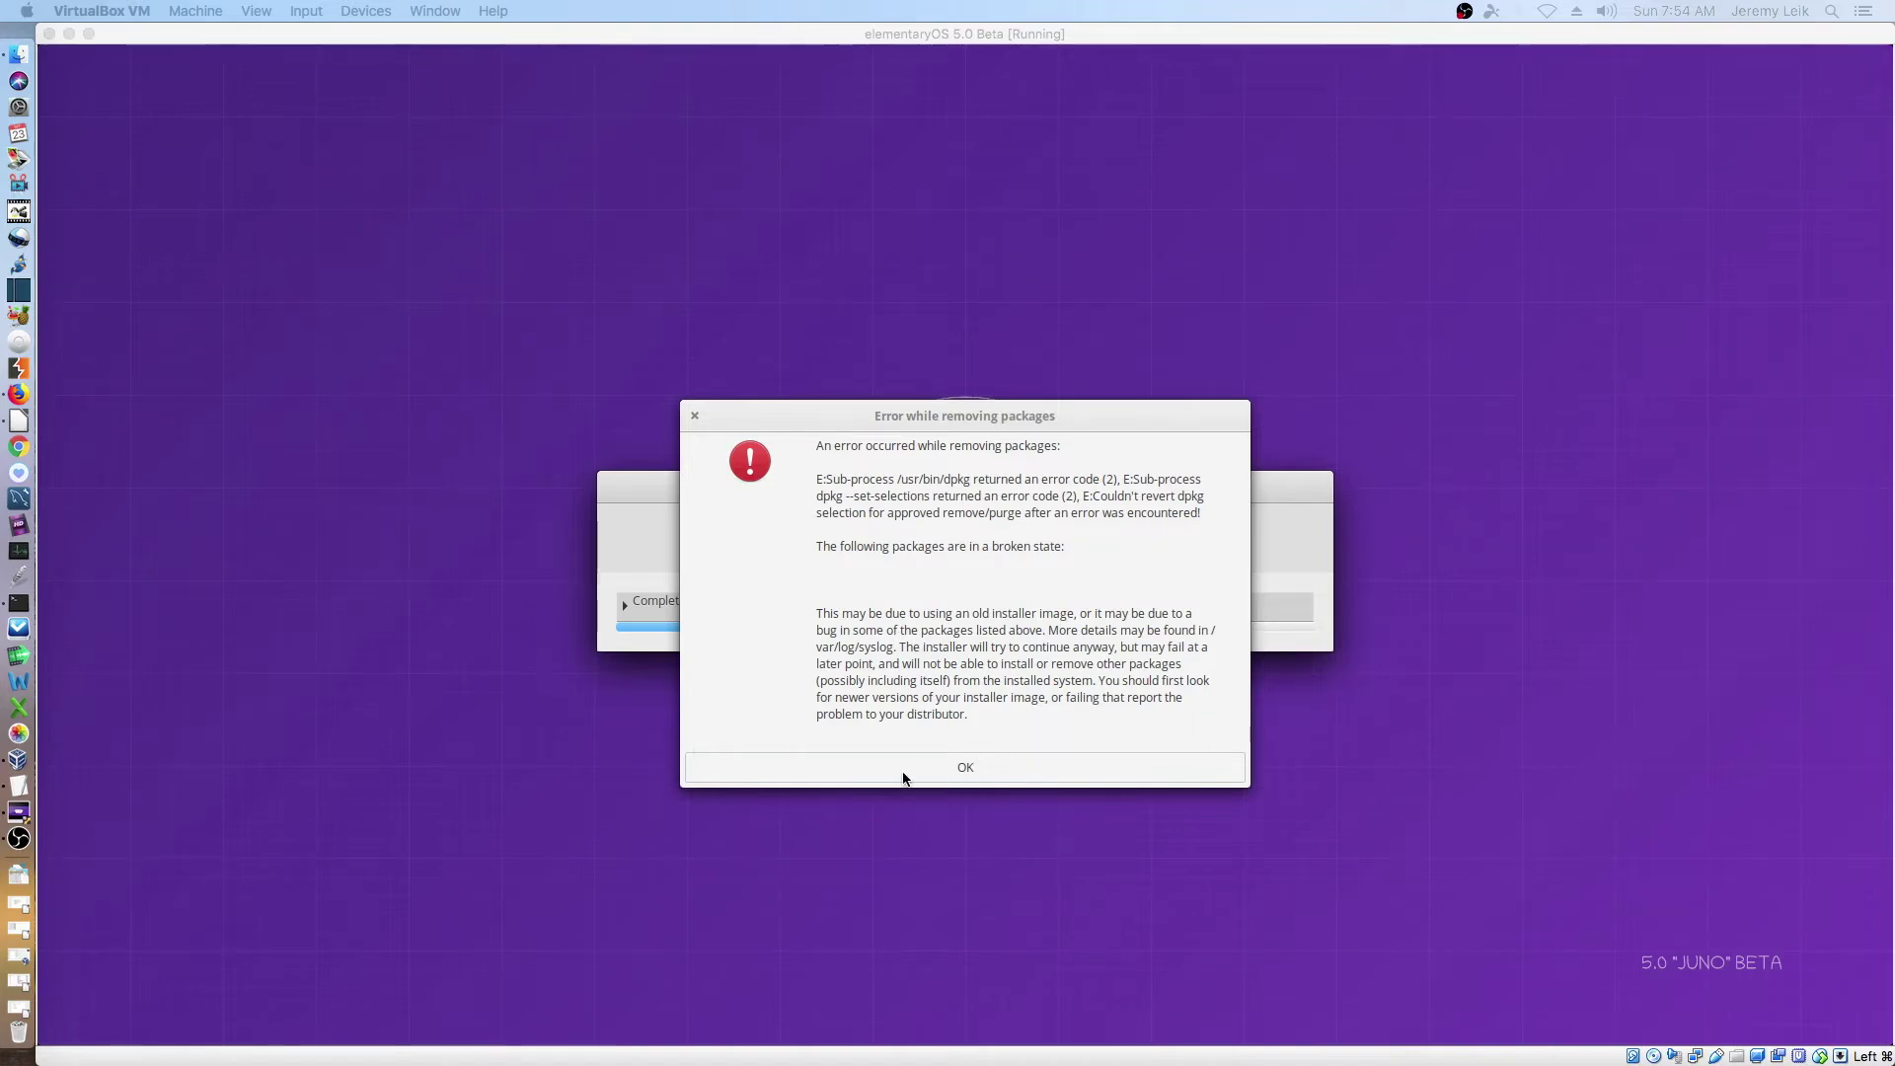
- Dismiss both package-removal errors and restart the virtual machine to finish the installation
left_click(967, 767)
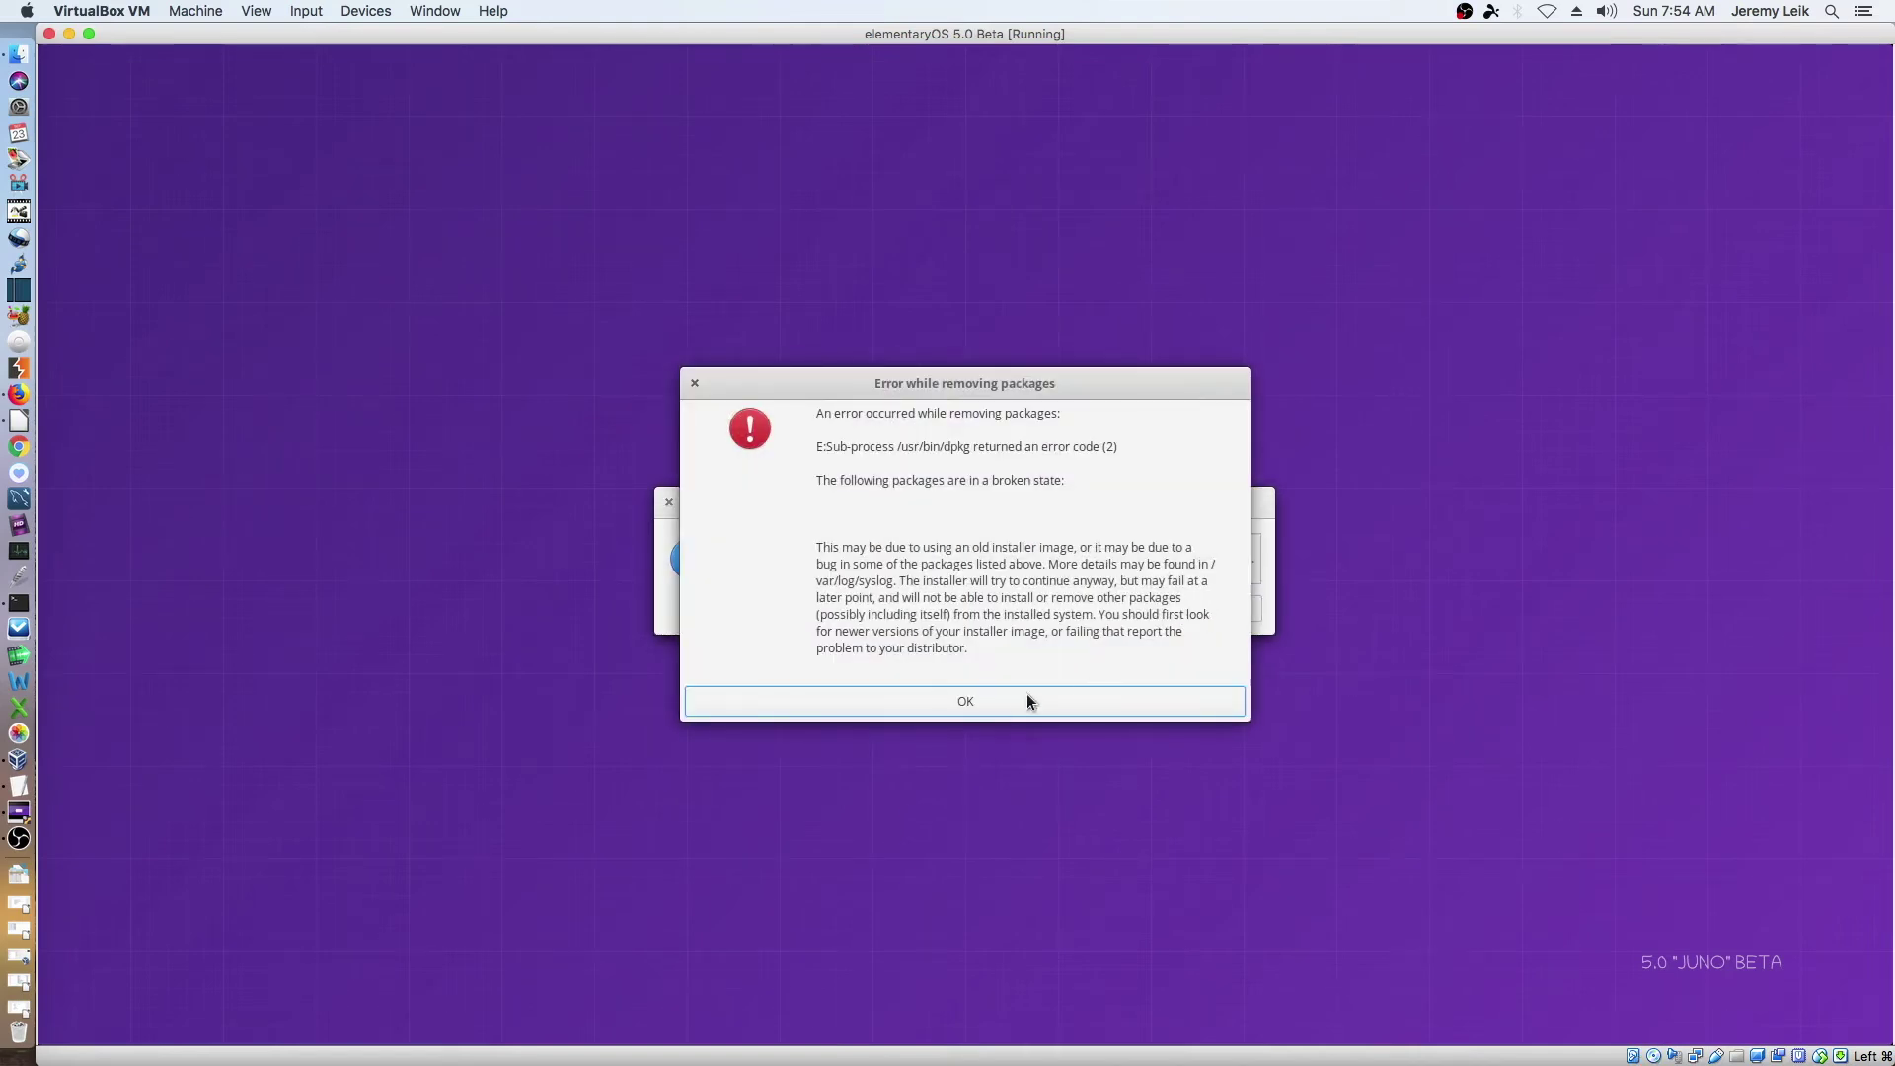
left_click(1015, 702)
left_click(1209, 605)
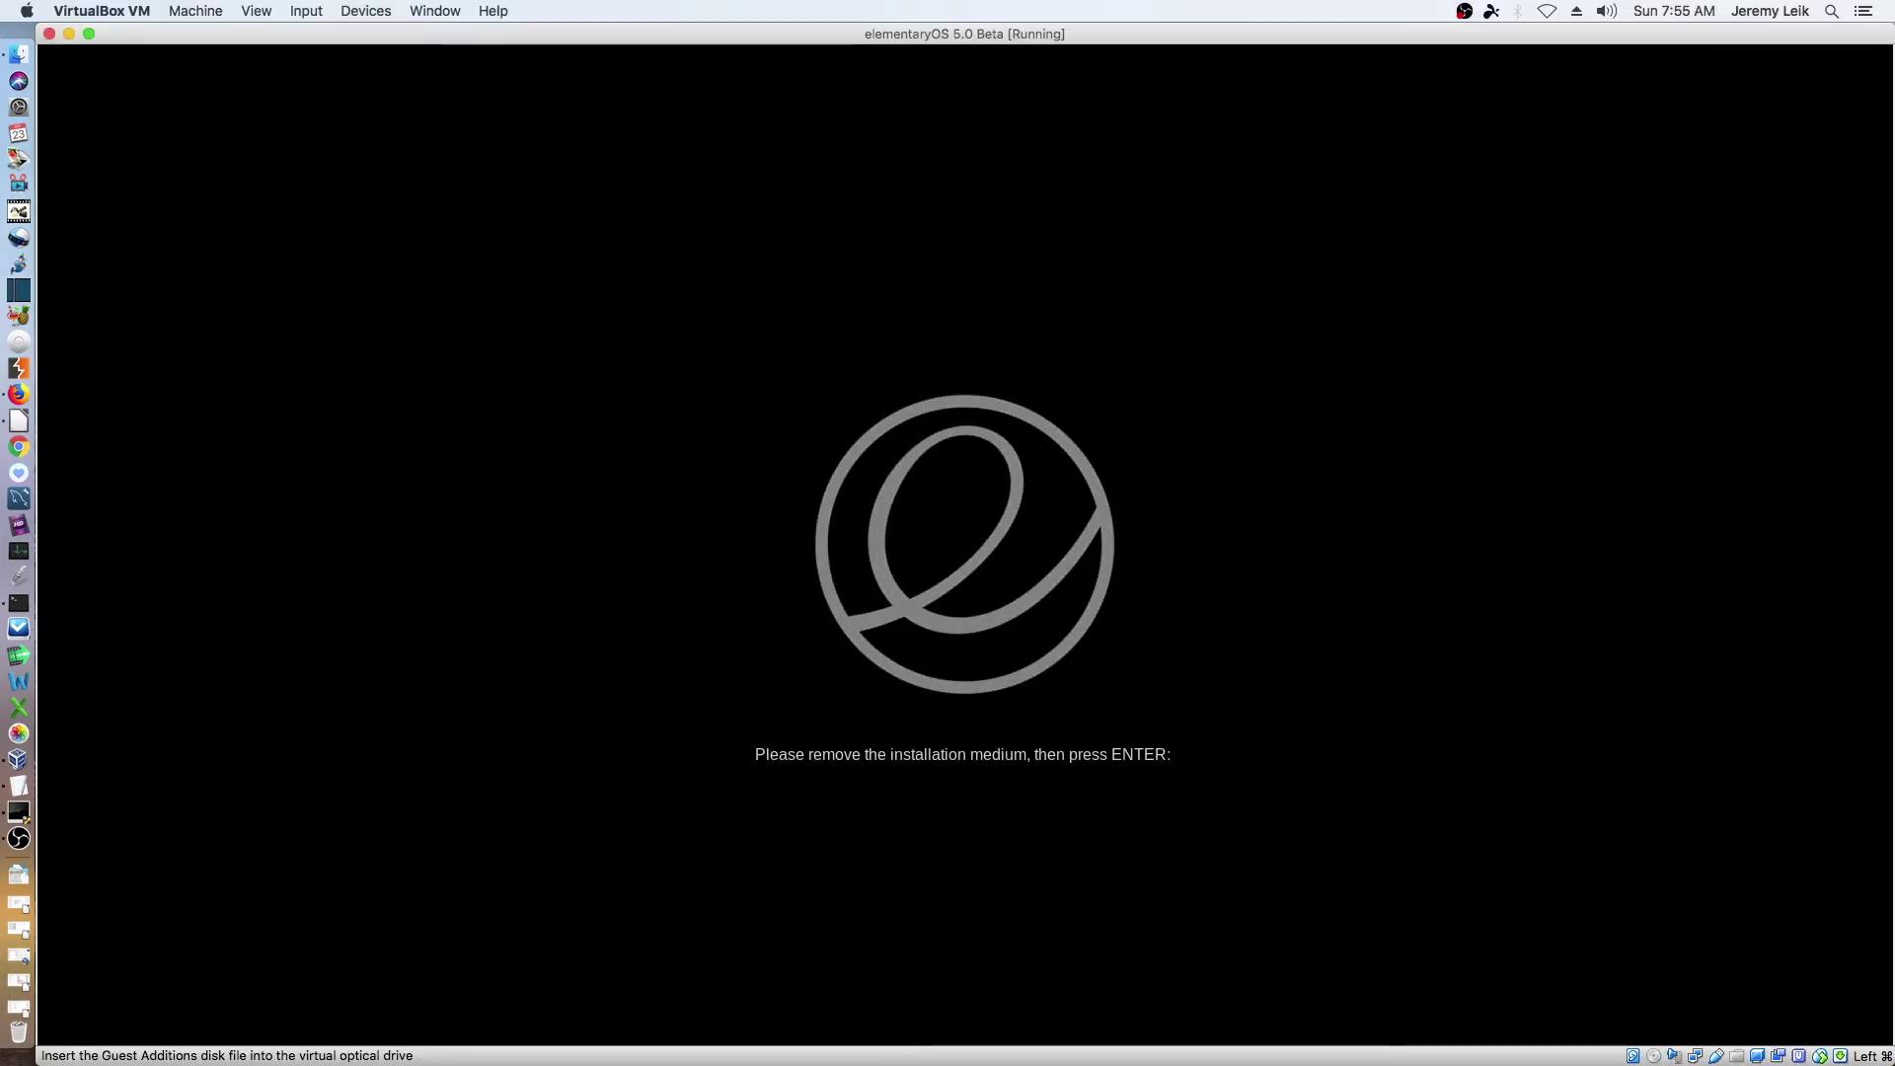
- Continue past the installation-medium prompt and log in to the installed system with the account password
key("Return")
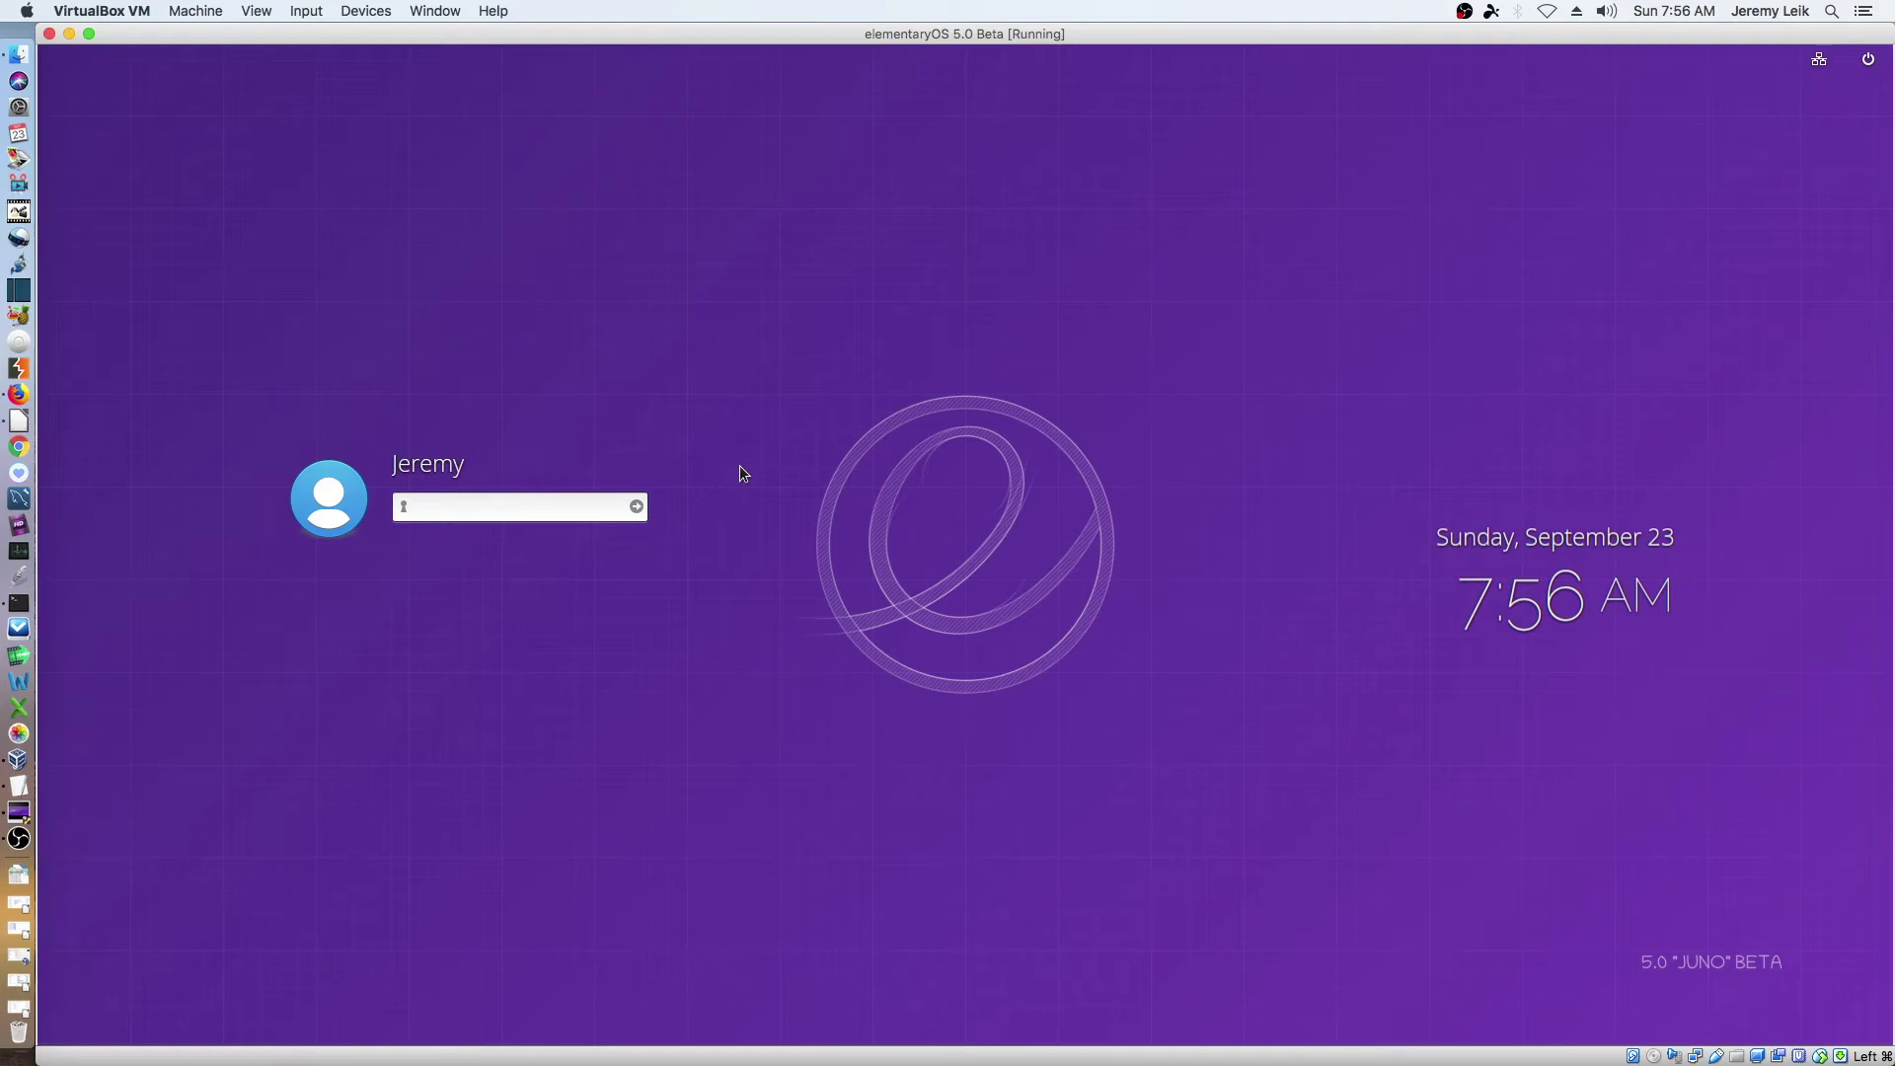
type("•••••••••••••••")
key("Return")
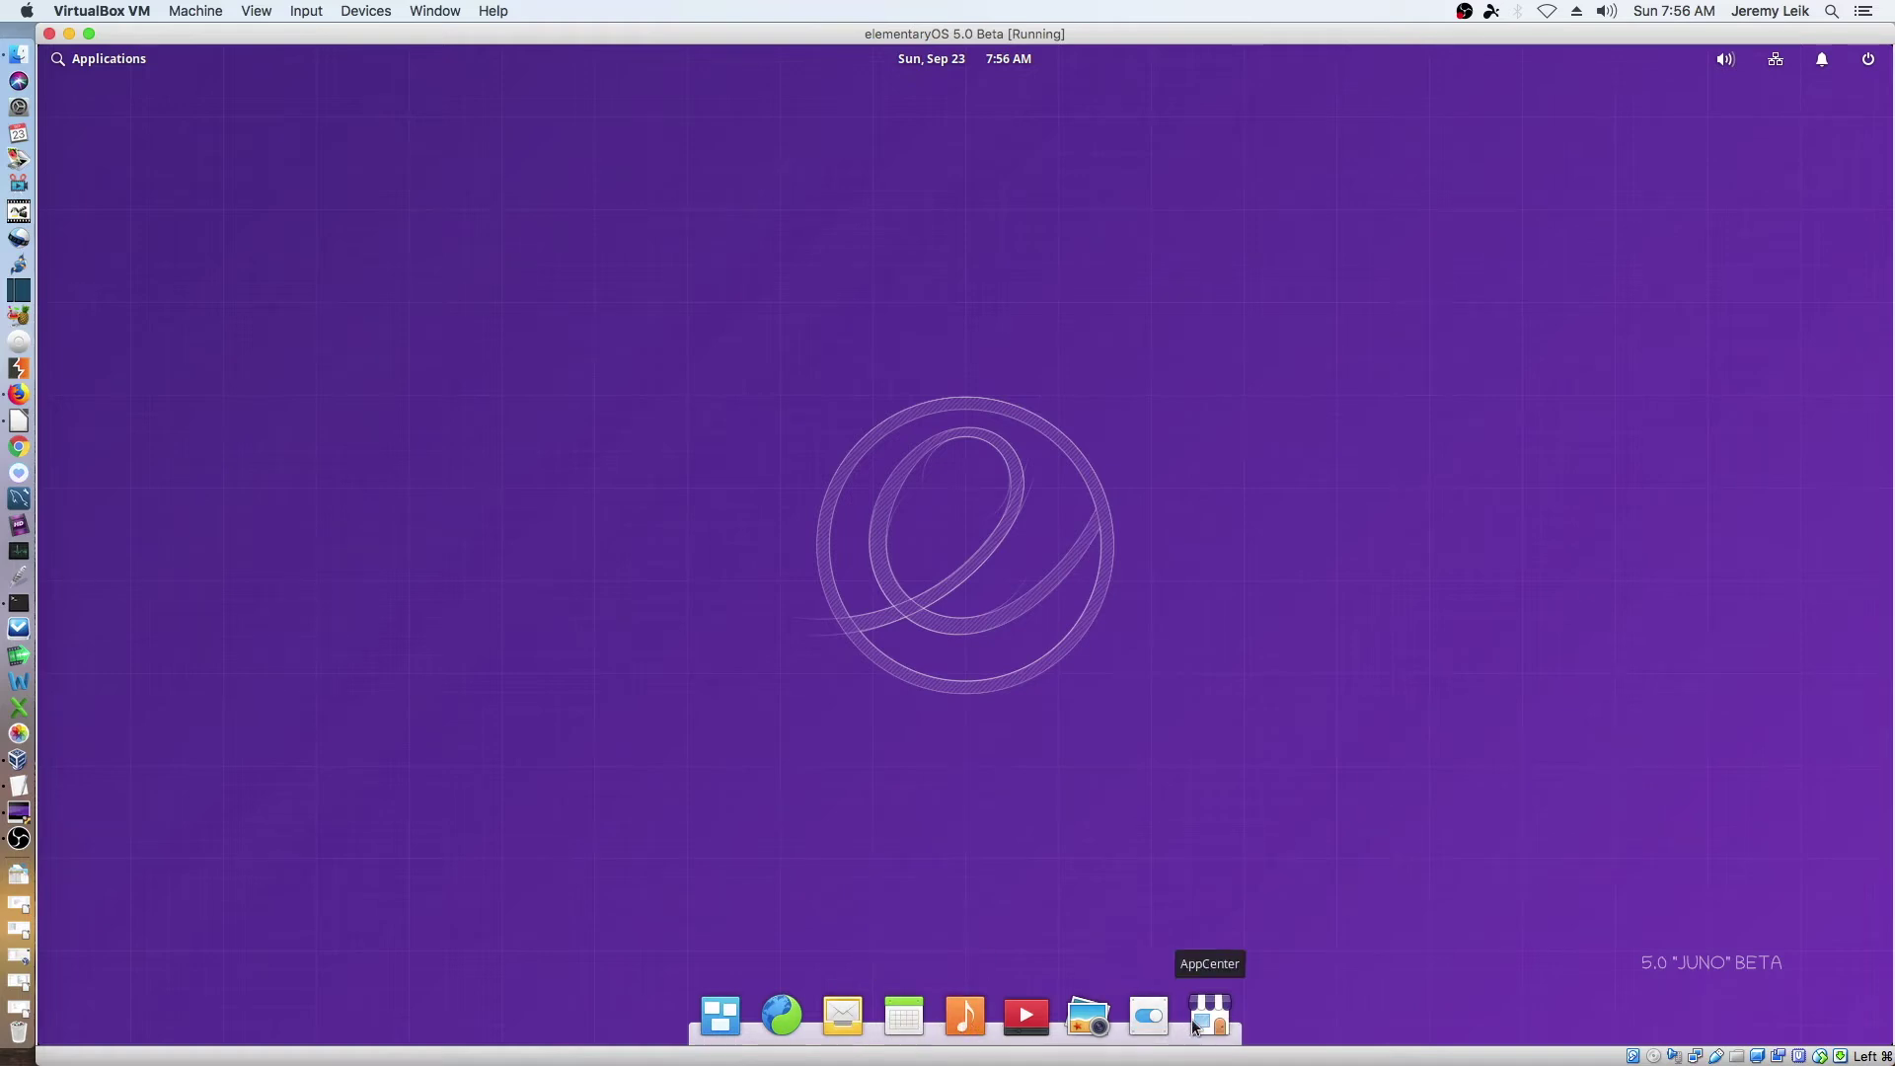
- Explore the Multitasking View by switching between its workspaces, and return to the desktop
left_click(721, 1021)
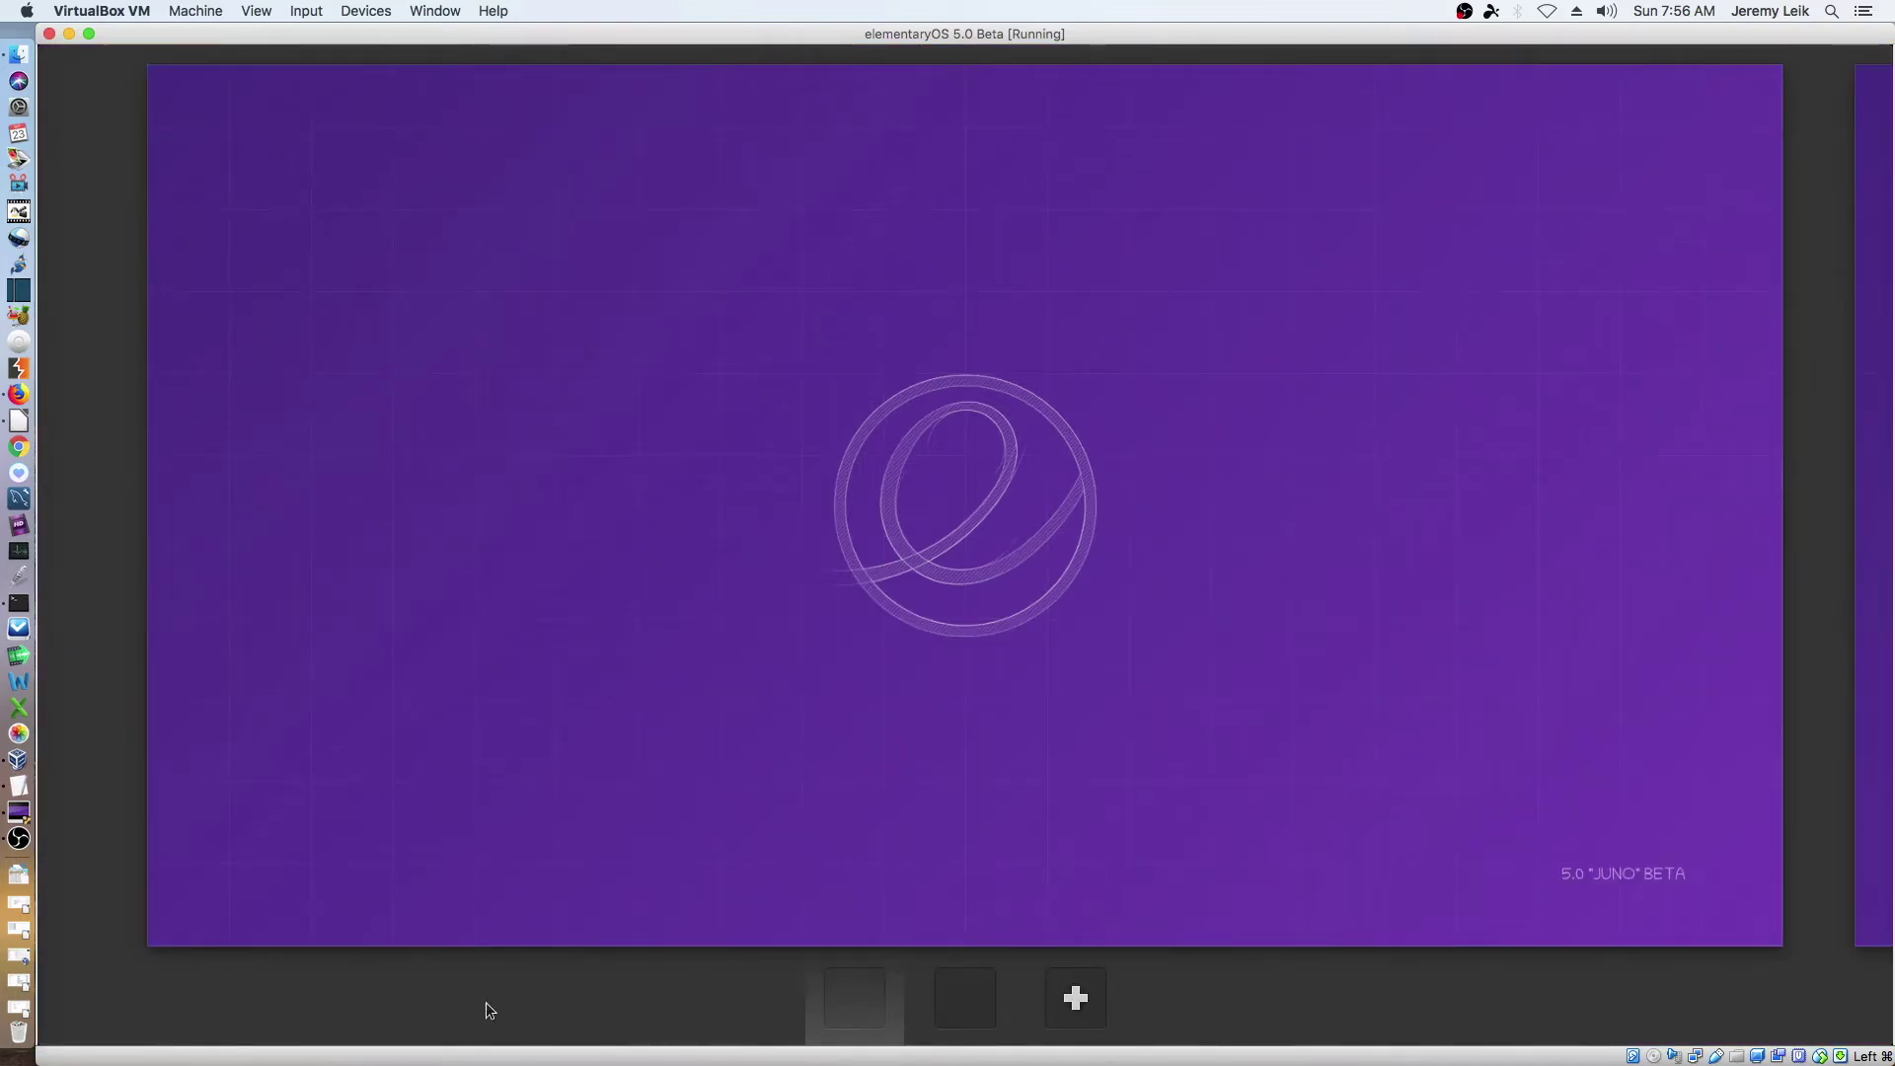
left_click(1078, 998)
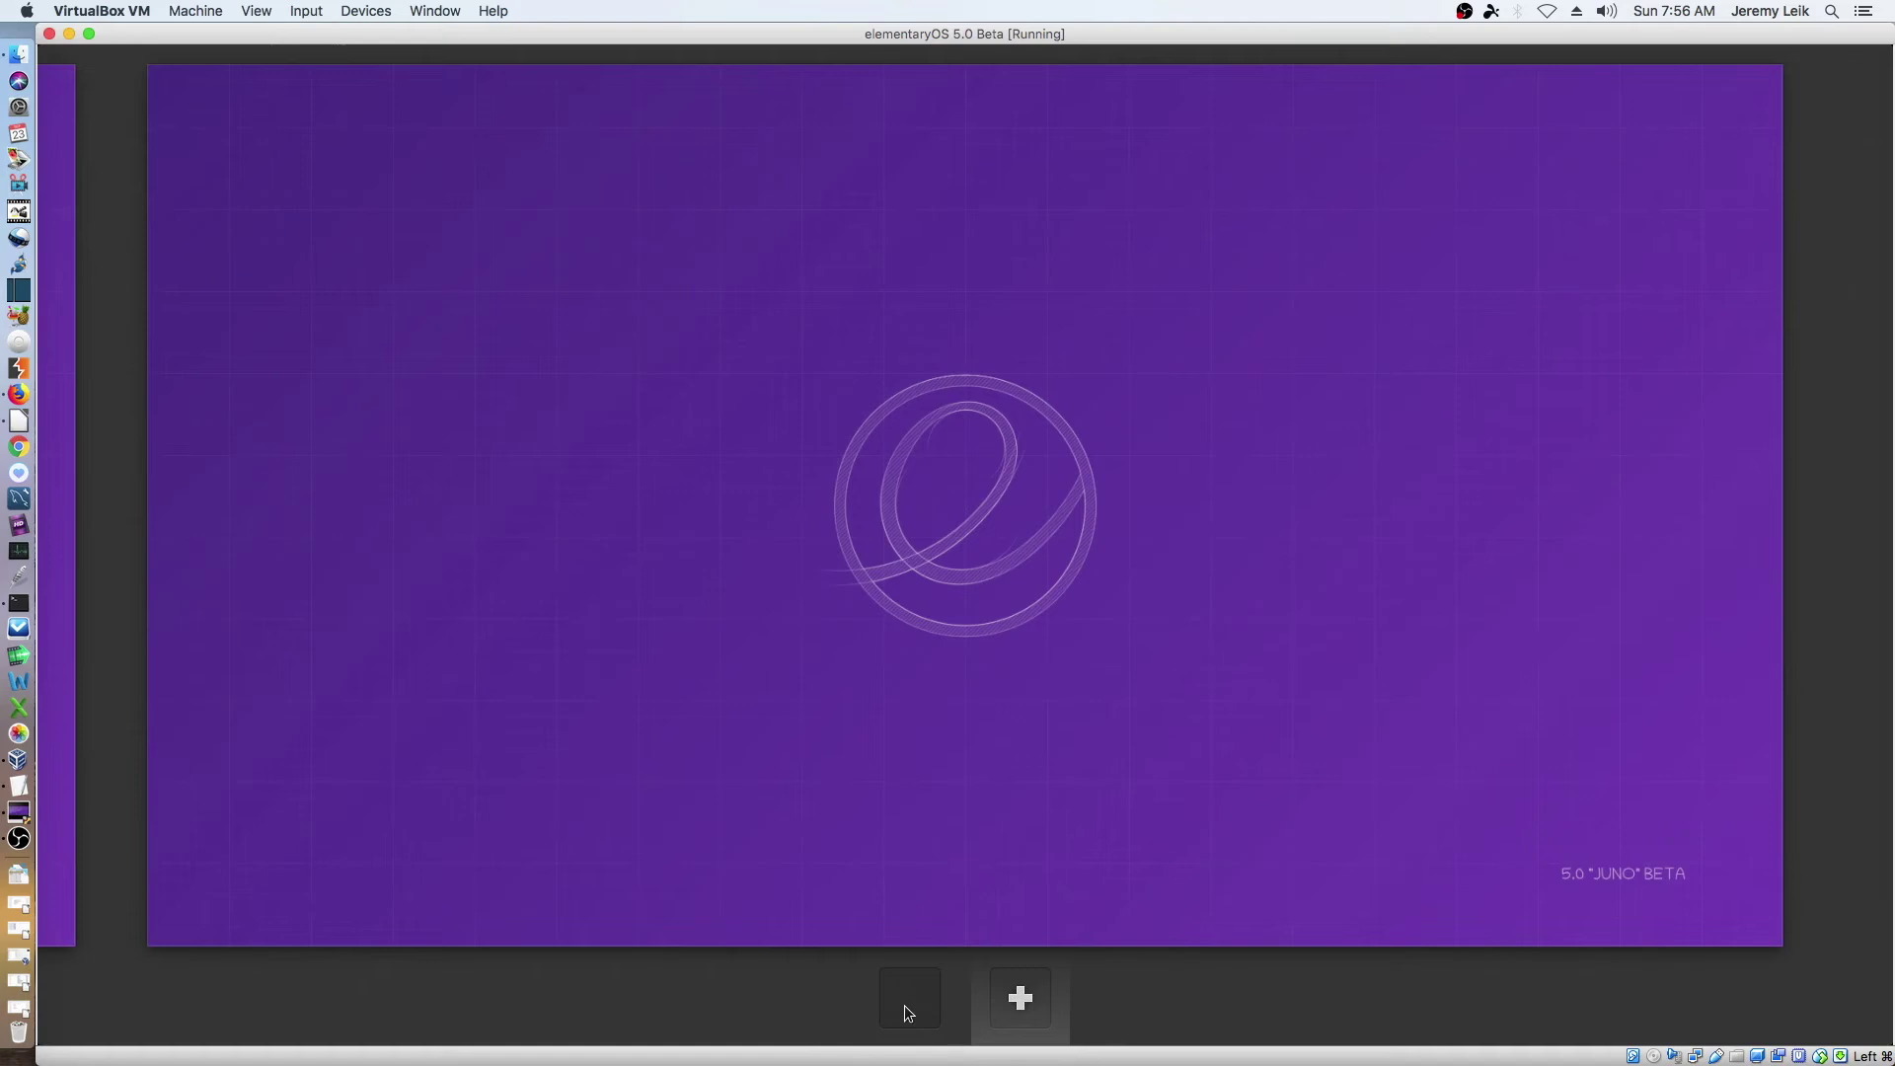
left_click(904, 1007)
left_click(1006, 1003)
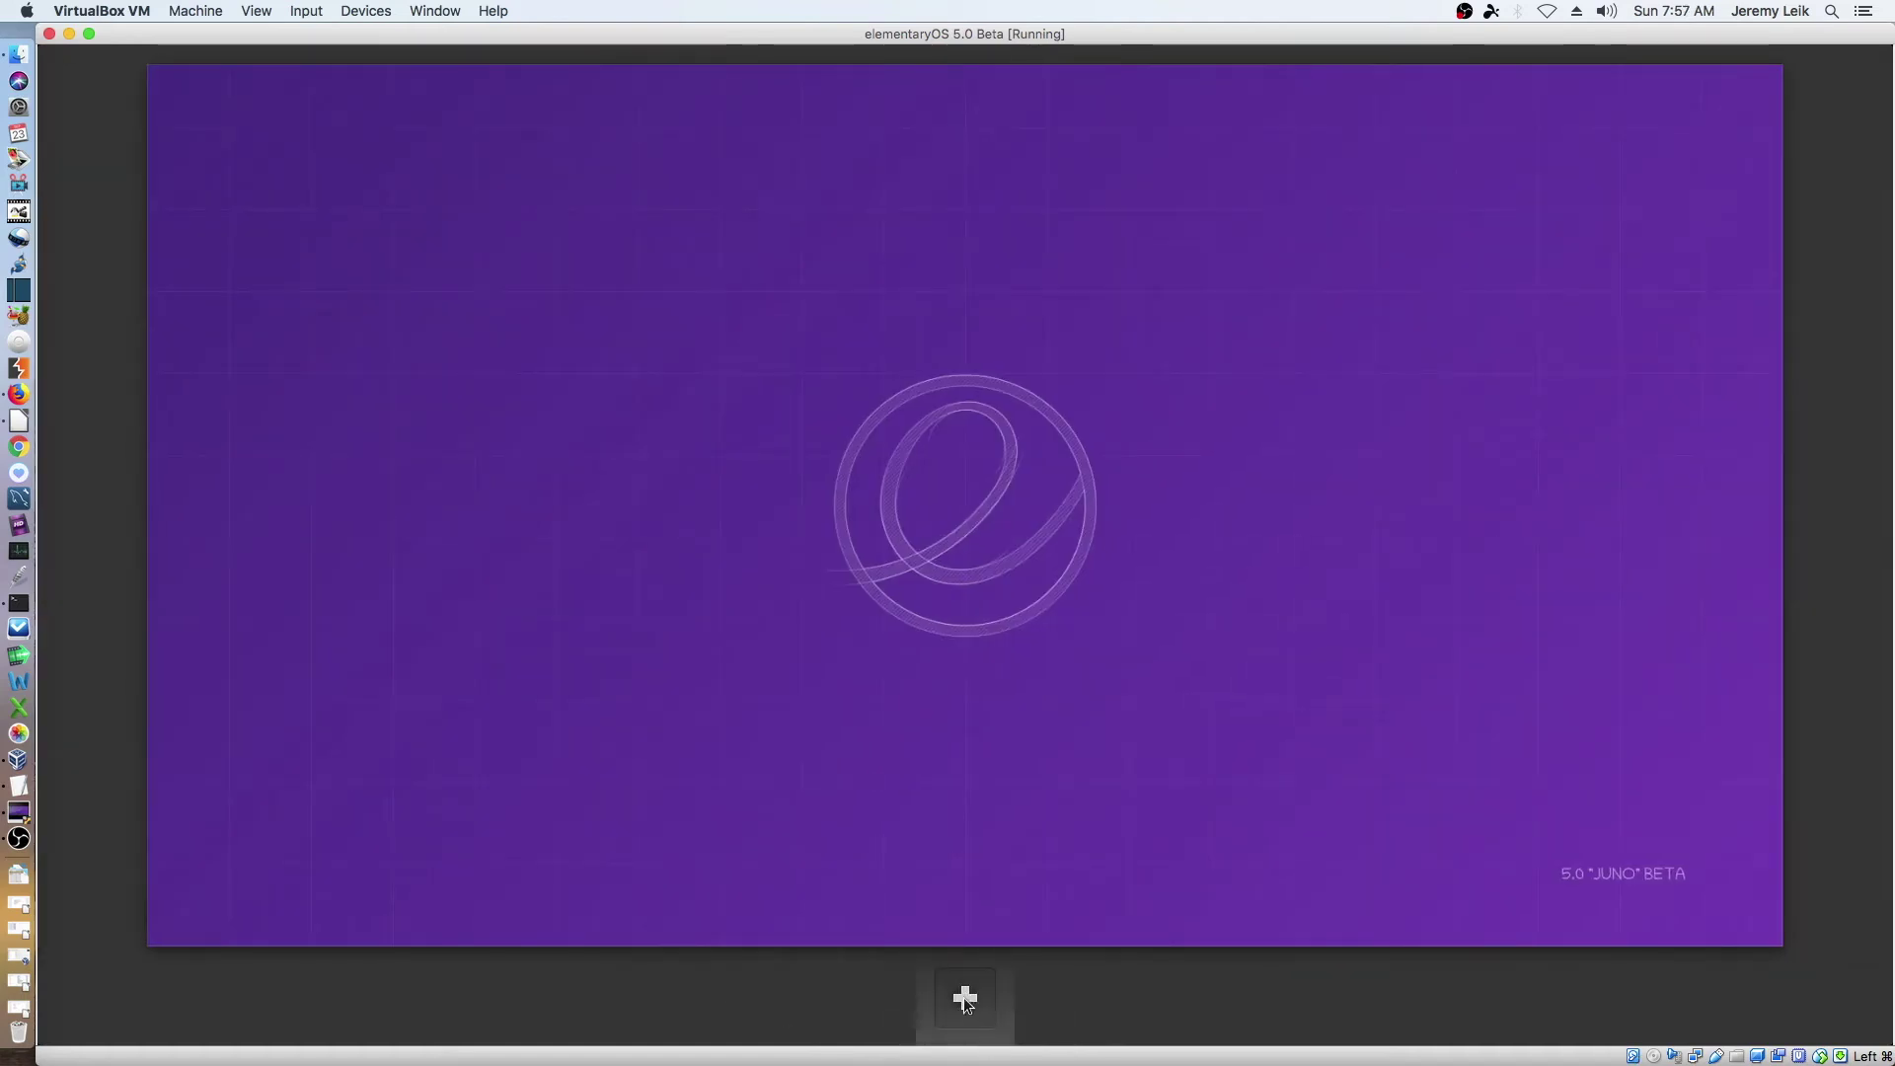
left_click(982, 583)
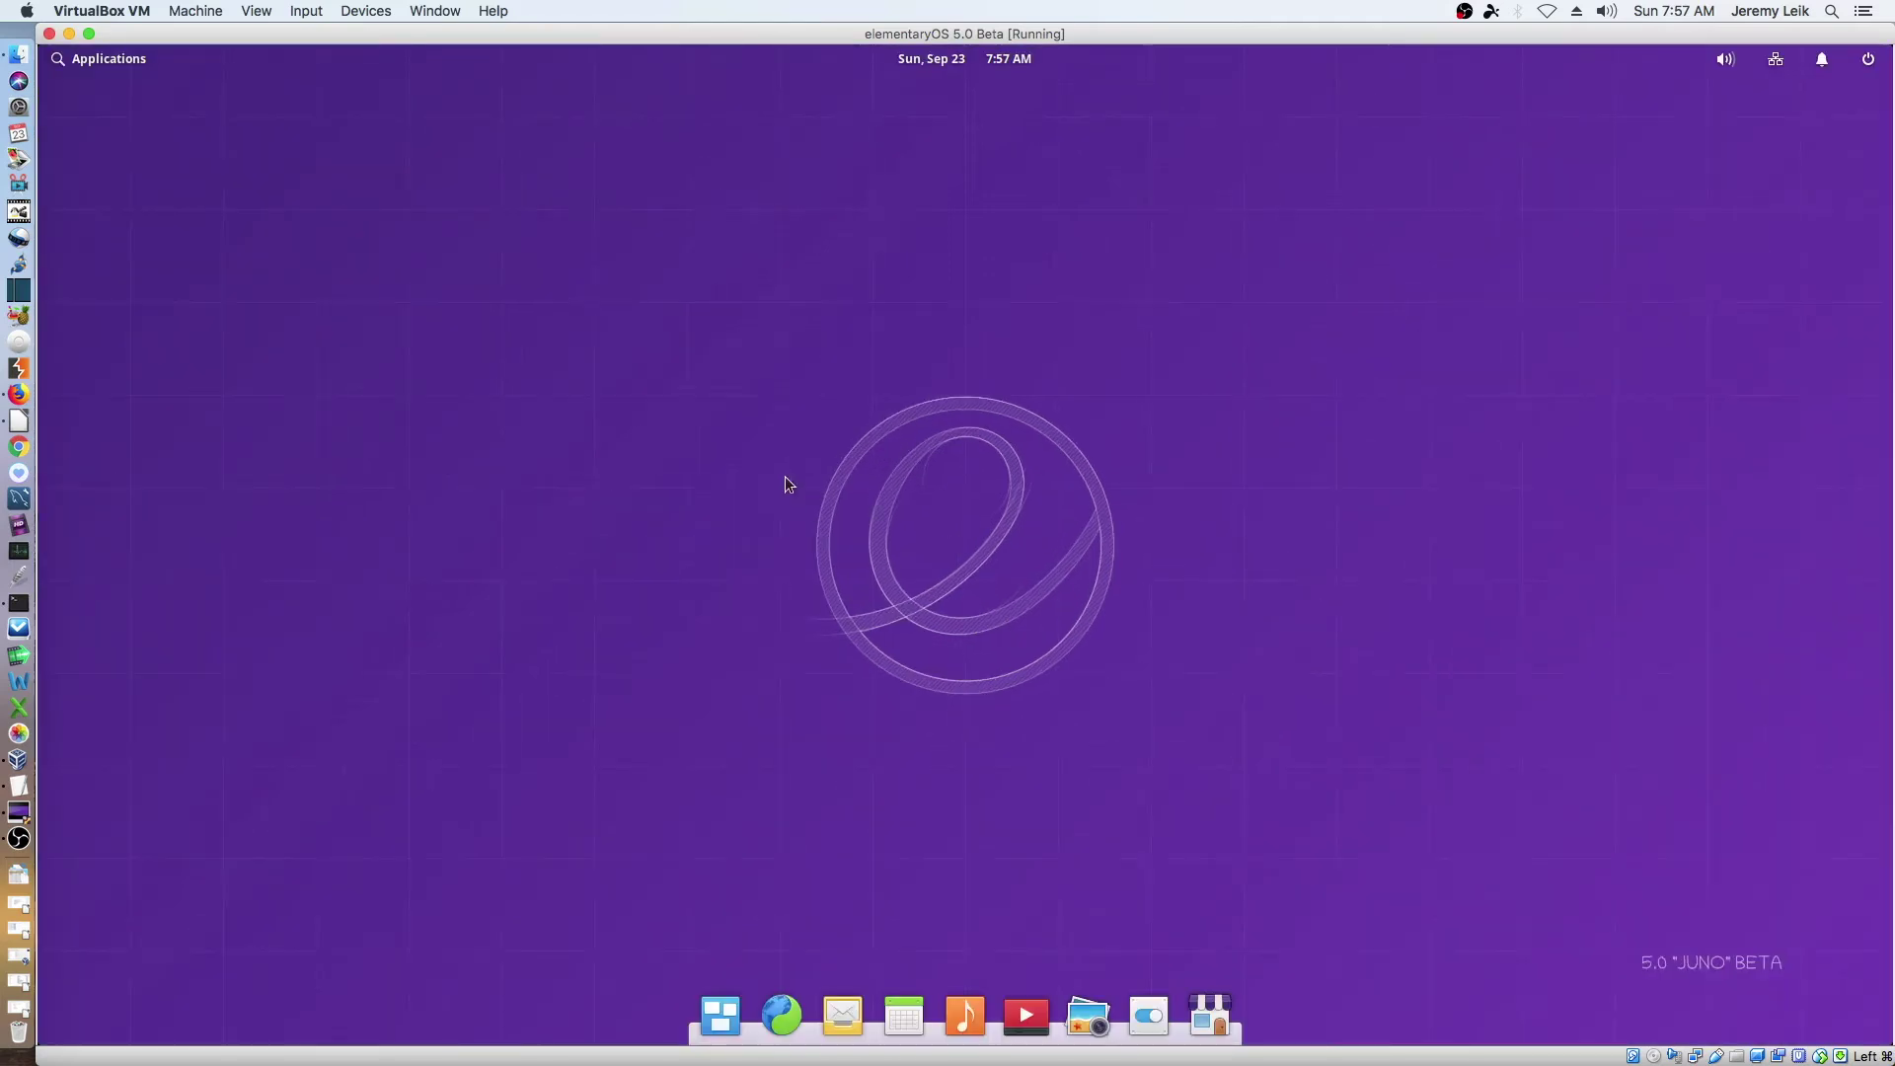
- Look through the Applications launcher, the date and time calendar, and the sound and system indicators
left_click(93, 61)
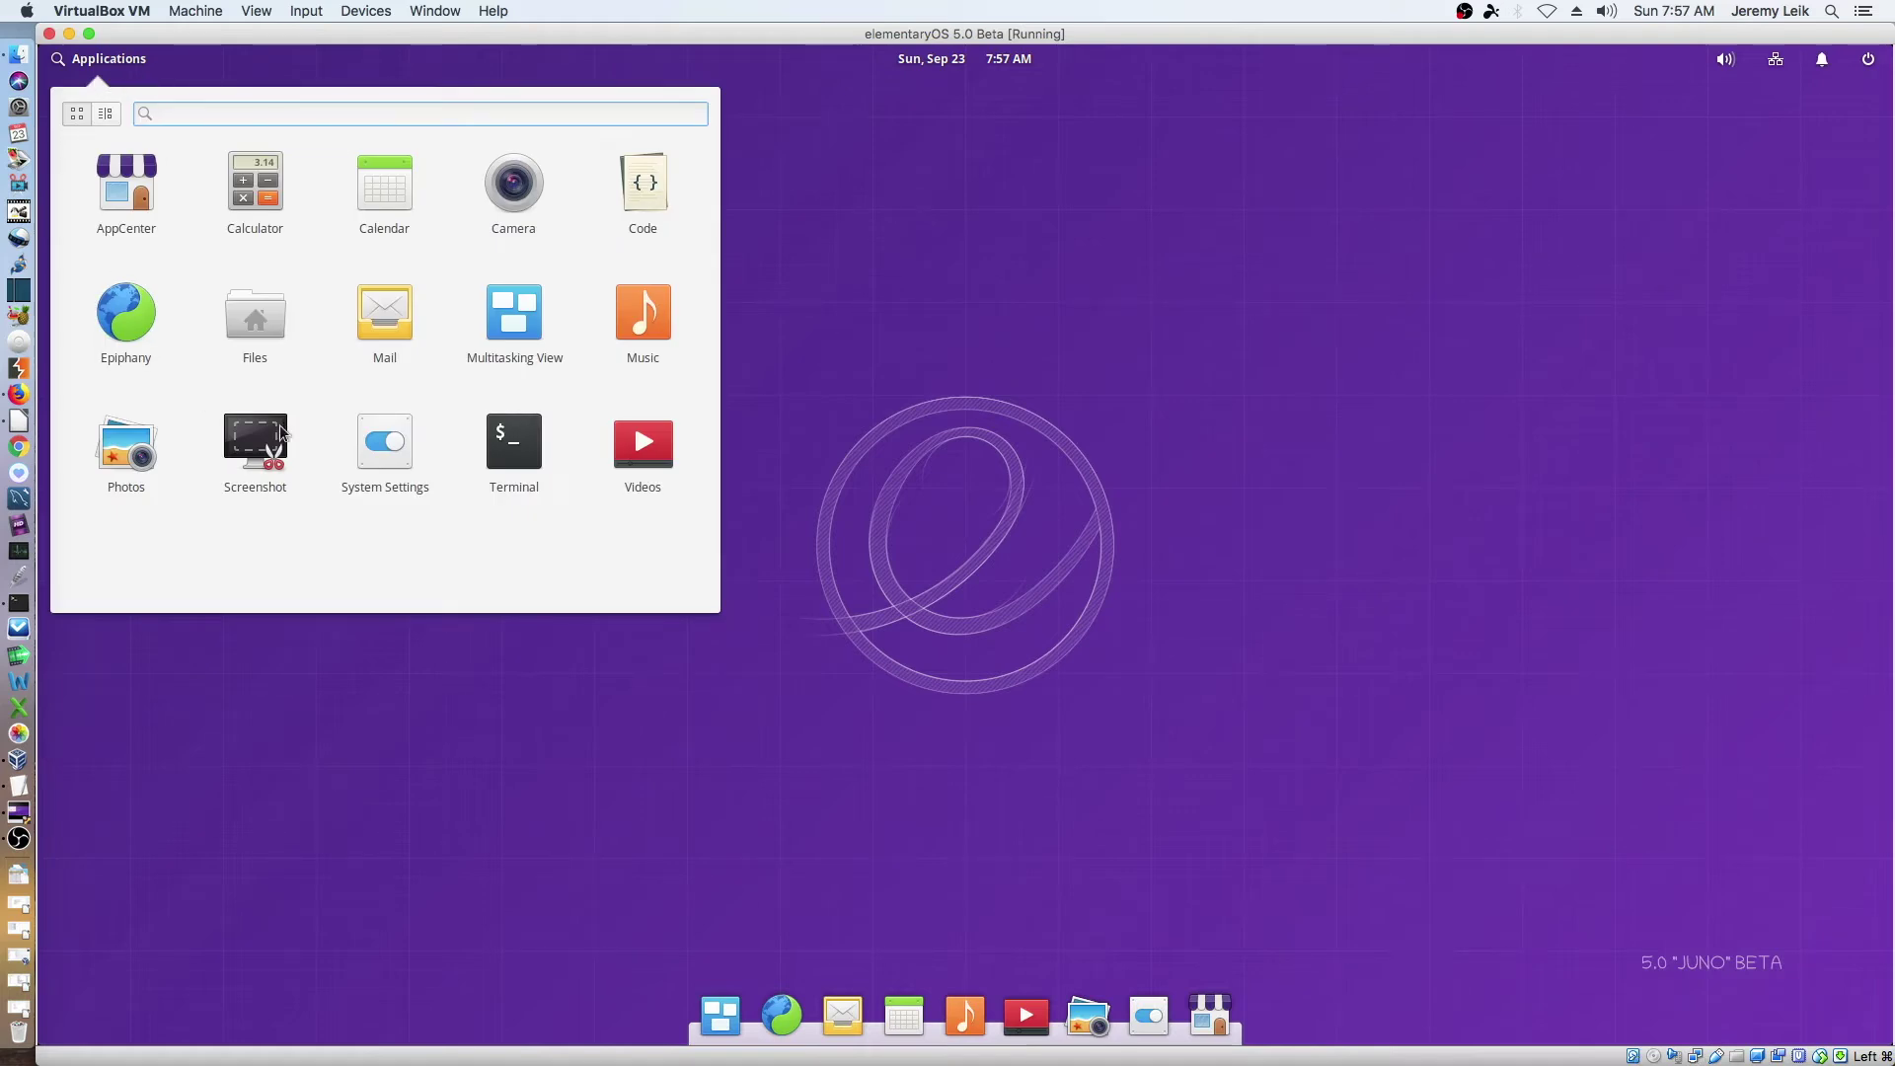
left_click(986, 322)
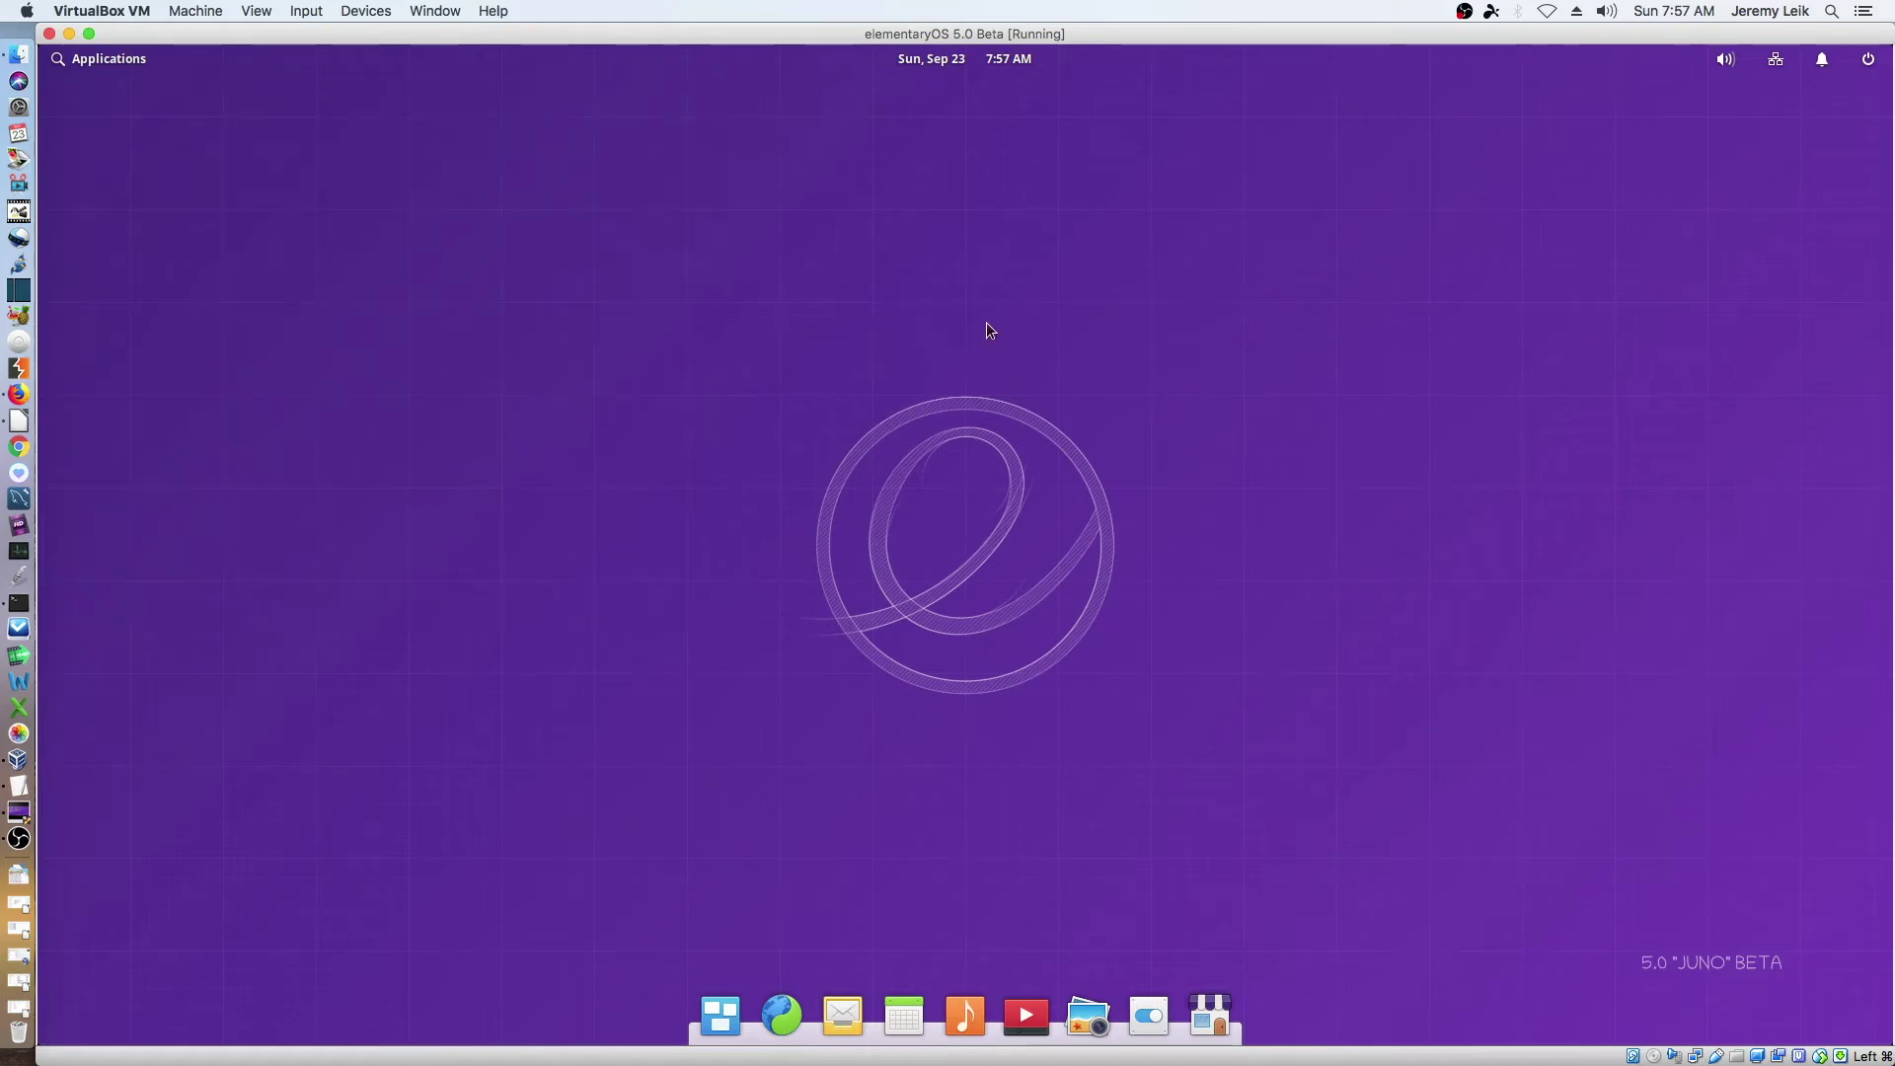
left_click(940, 63)
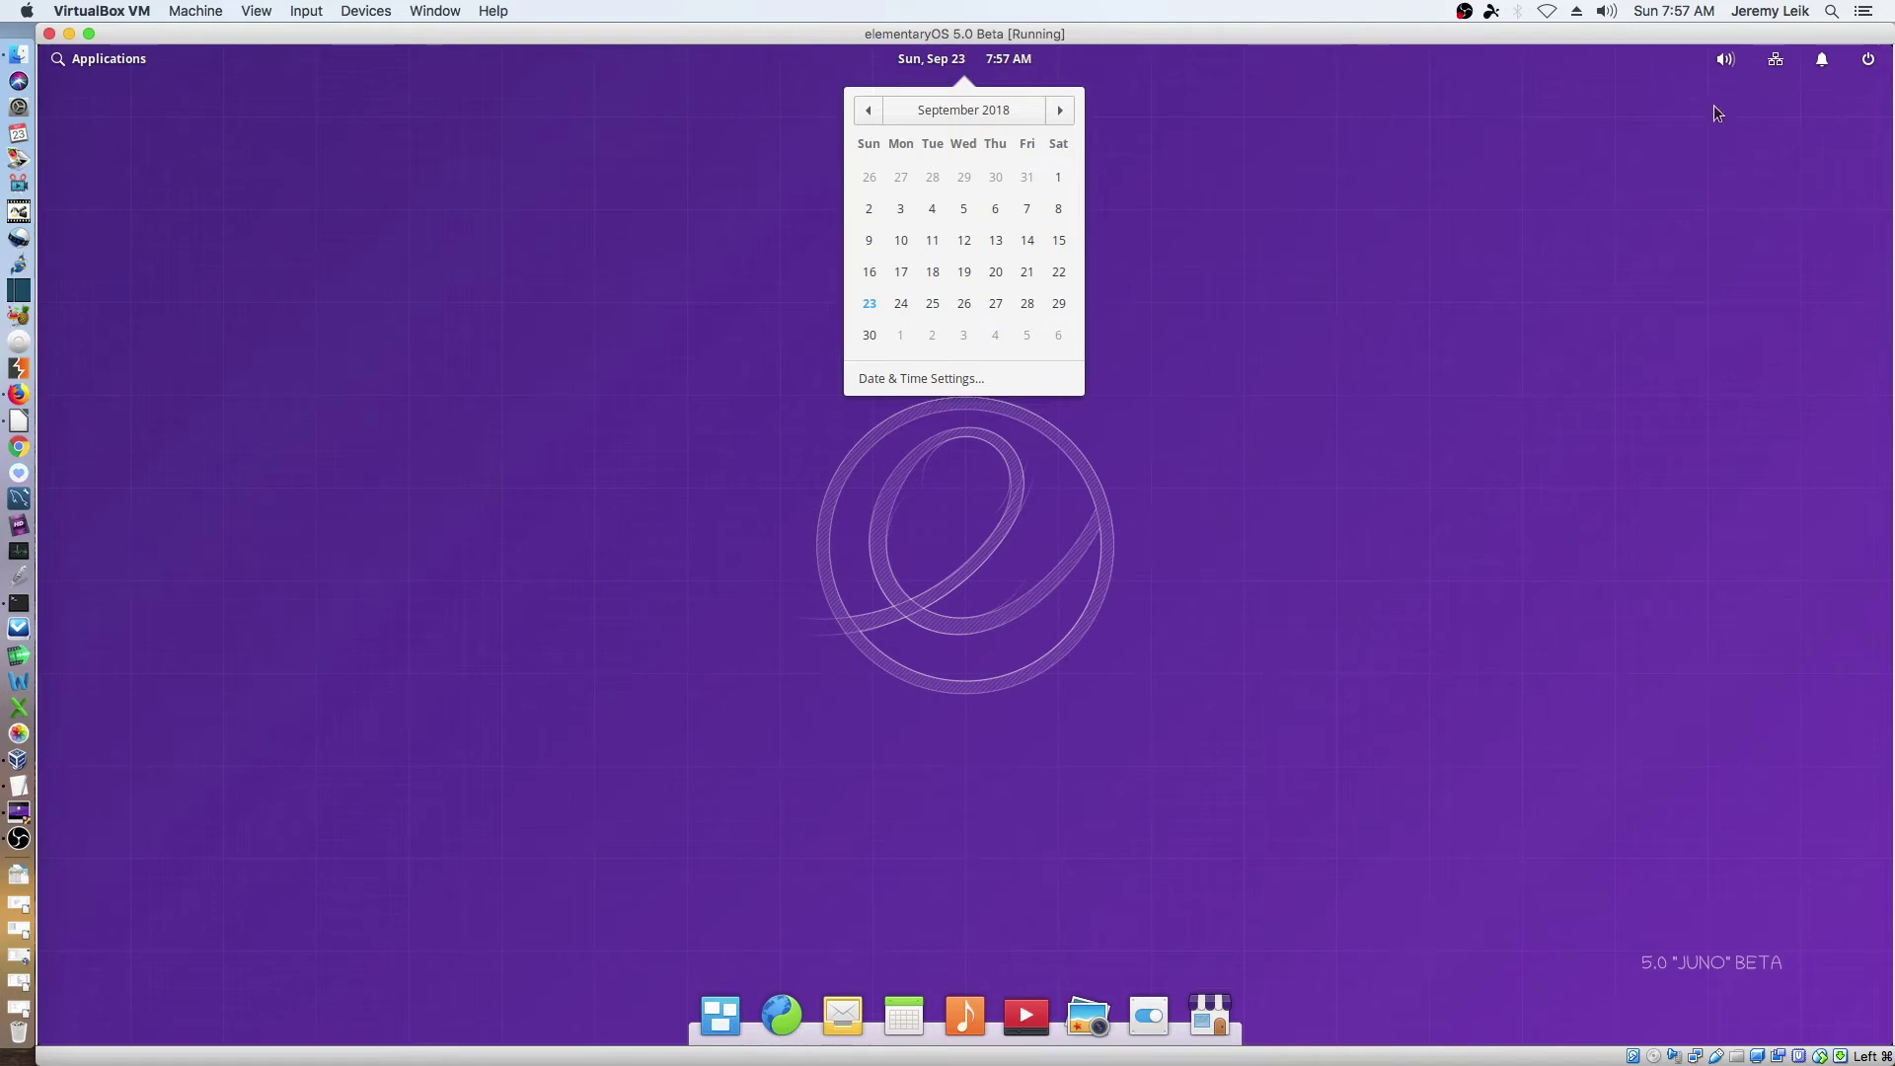
left_click(1725, 61)
left_click(1727, 66)
left_click(1727, 63)
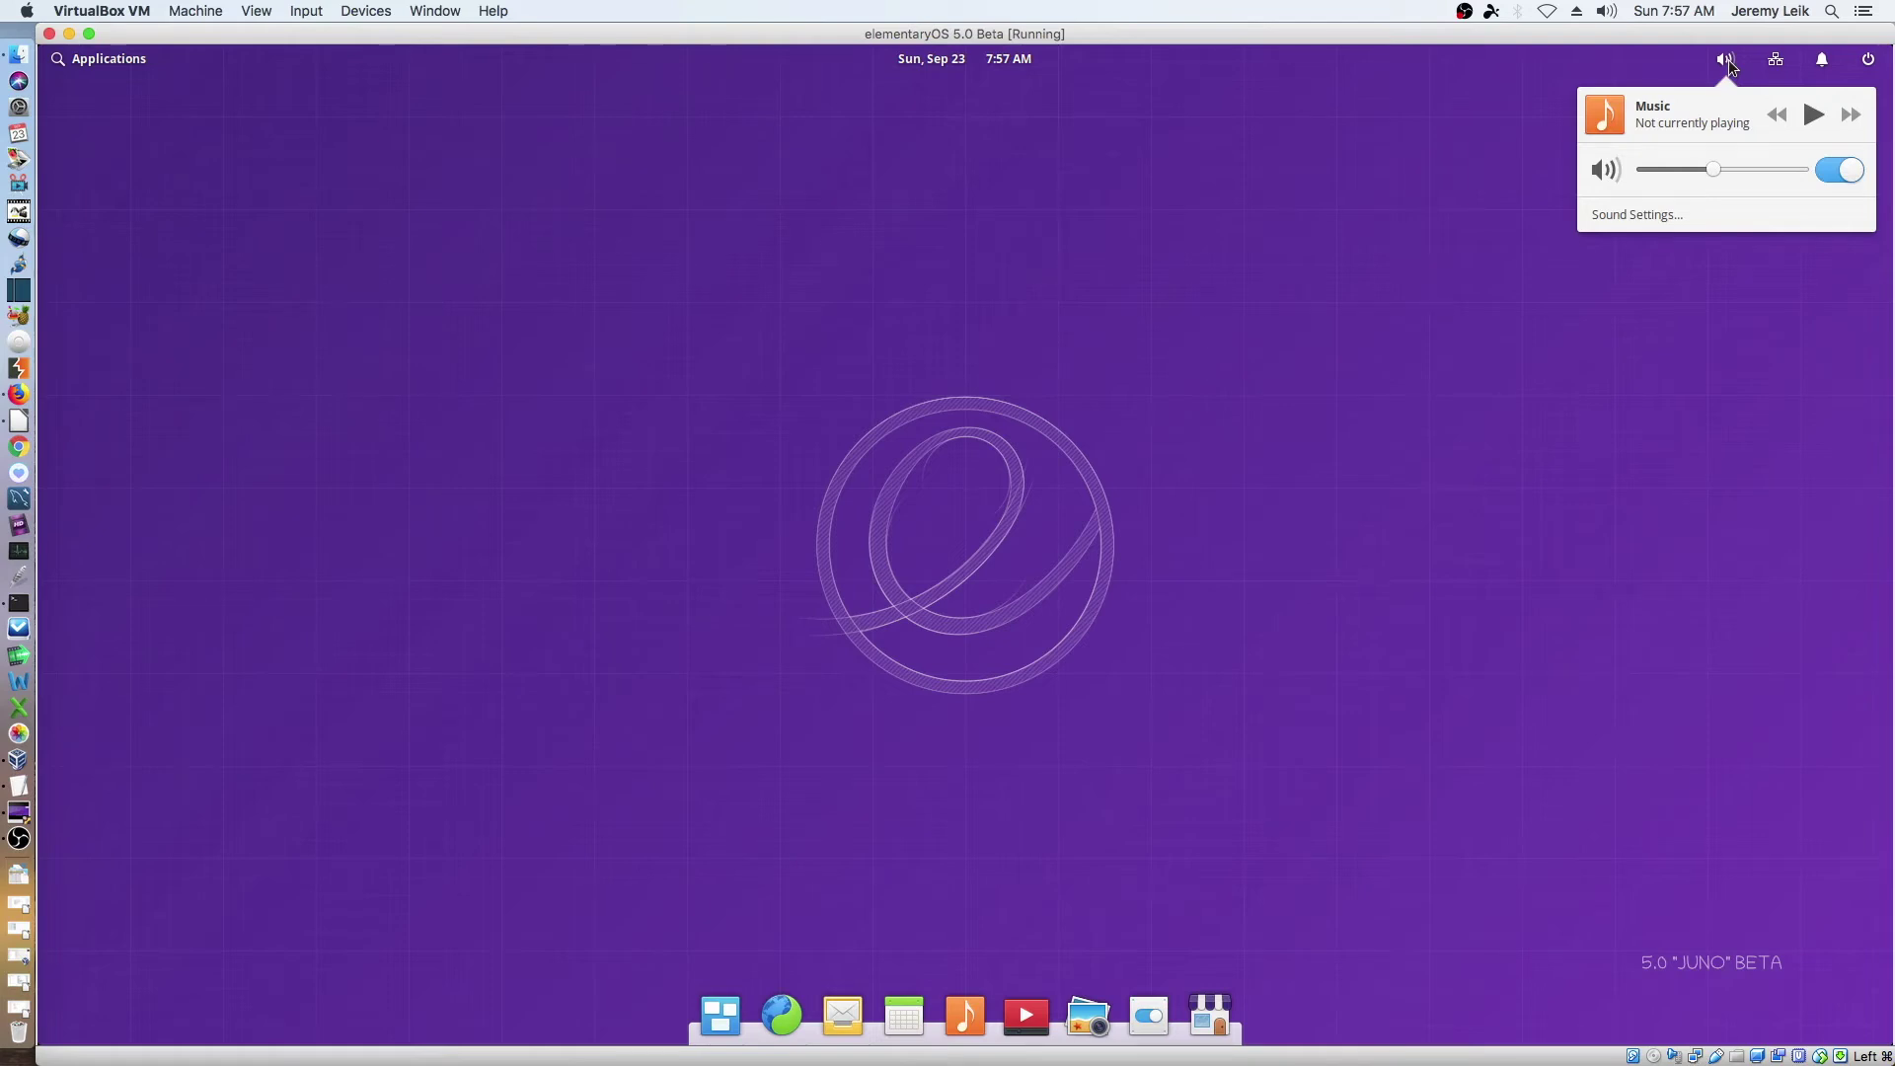
mouse_move(1785, 58)
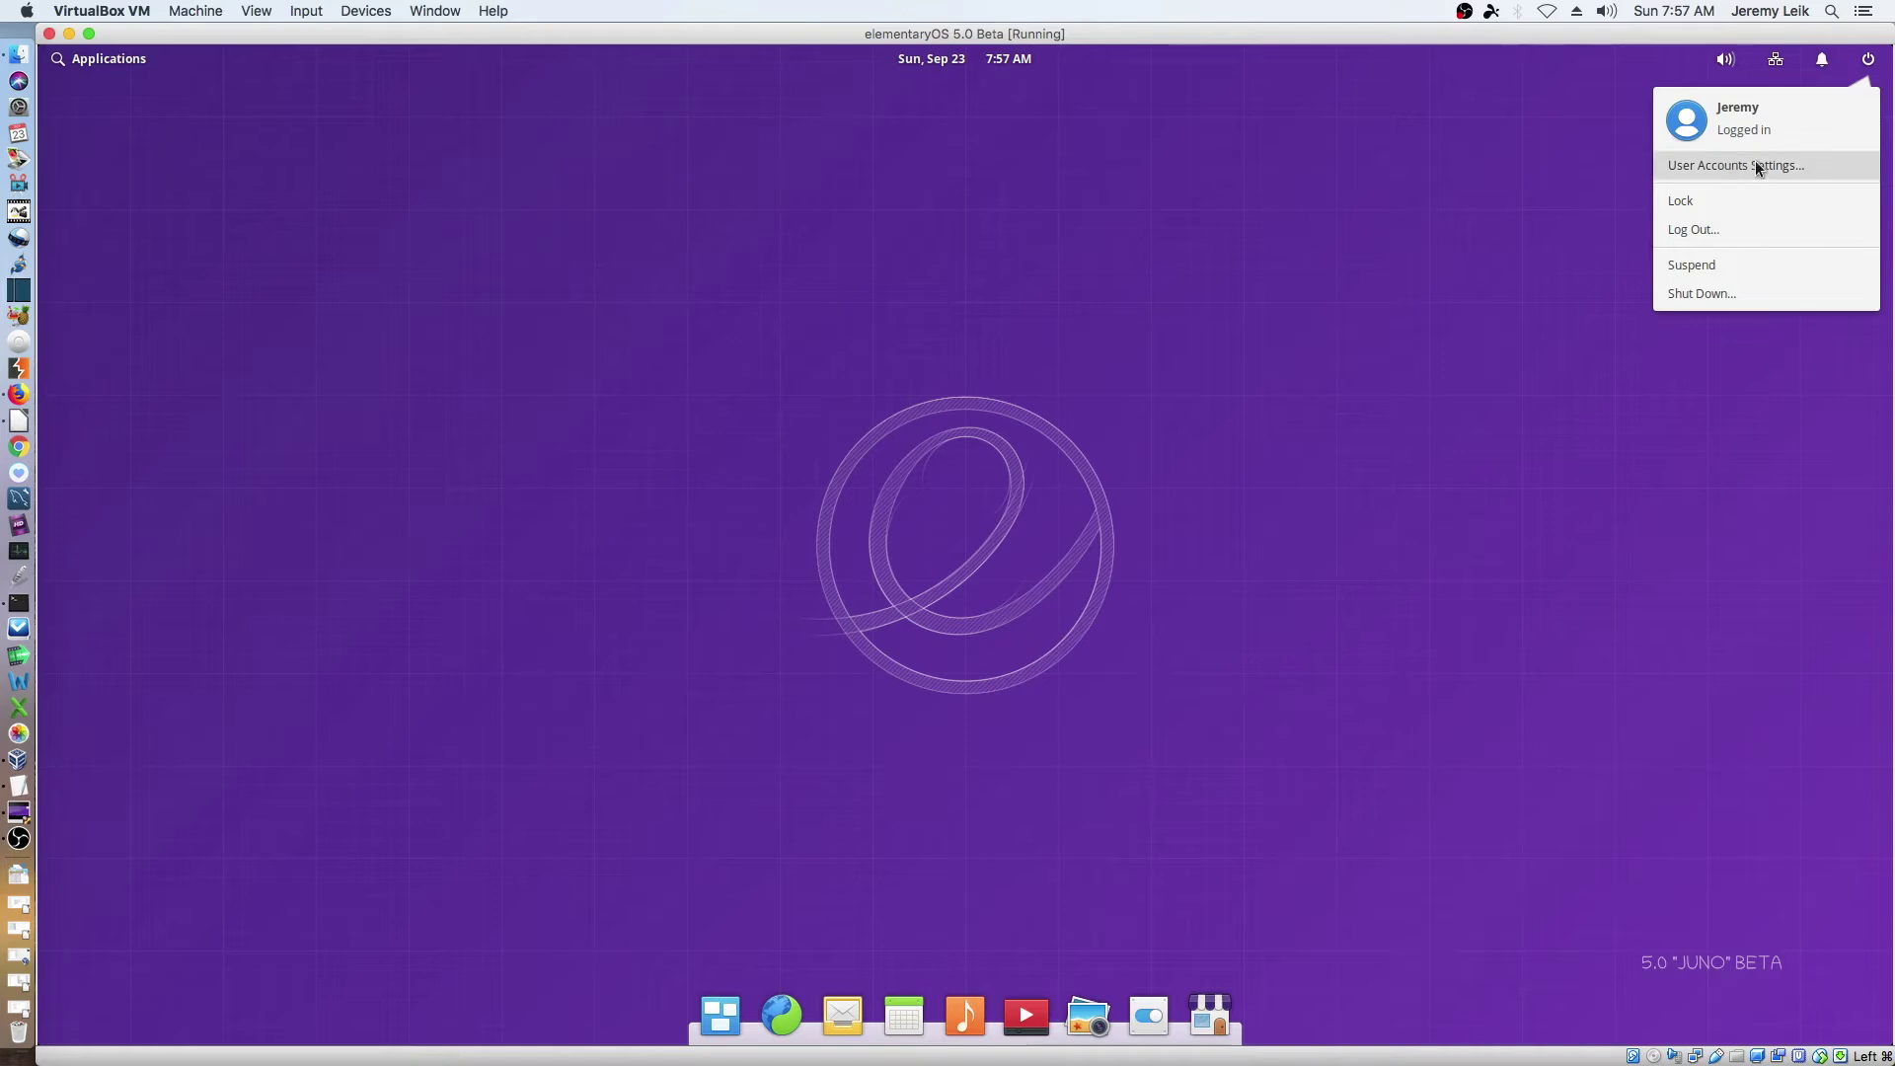
- Open the User Accounts settings, unlock them with the account password, and disable the Guest Session
left_click(1654, 231)
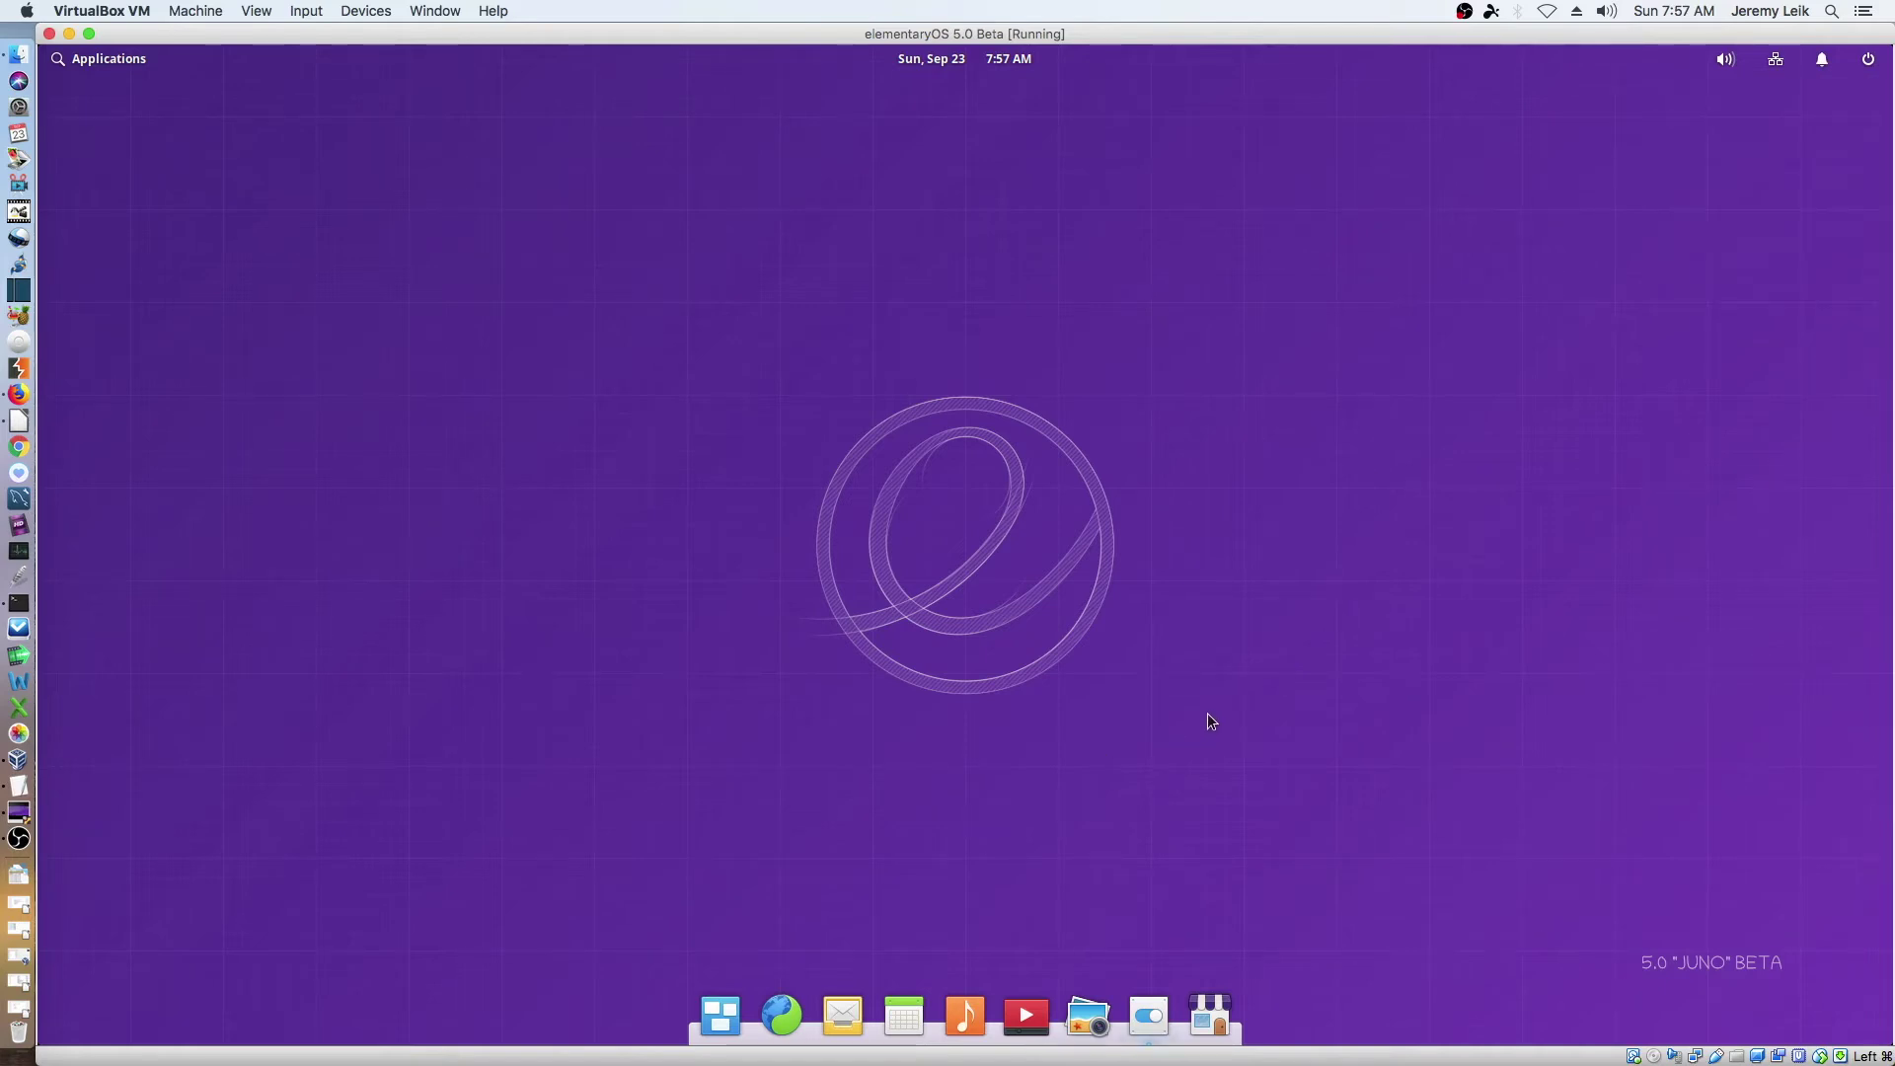
left_click(664, 480)
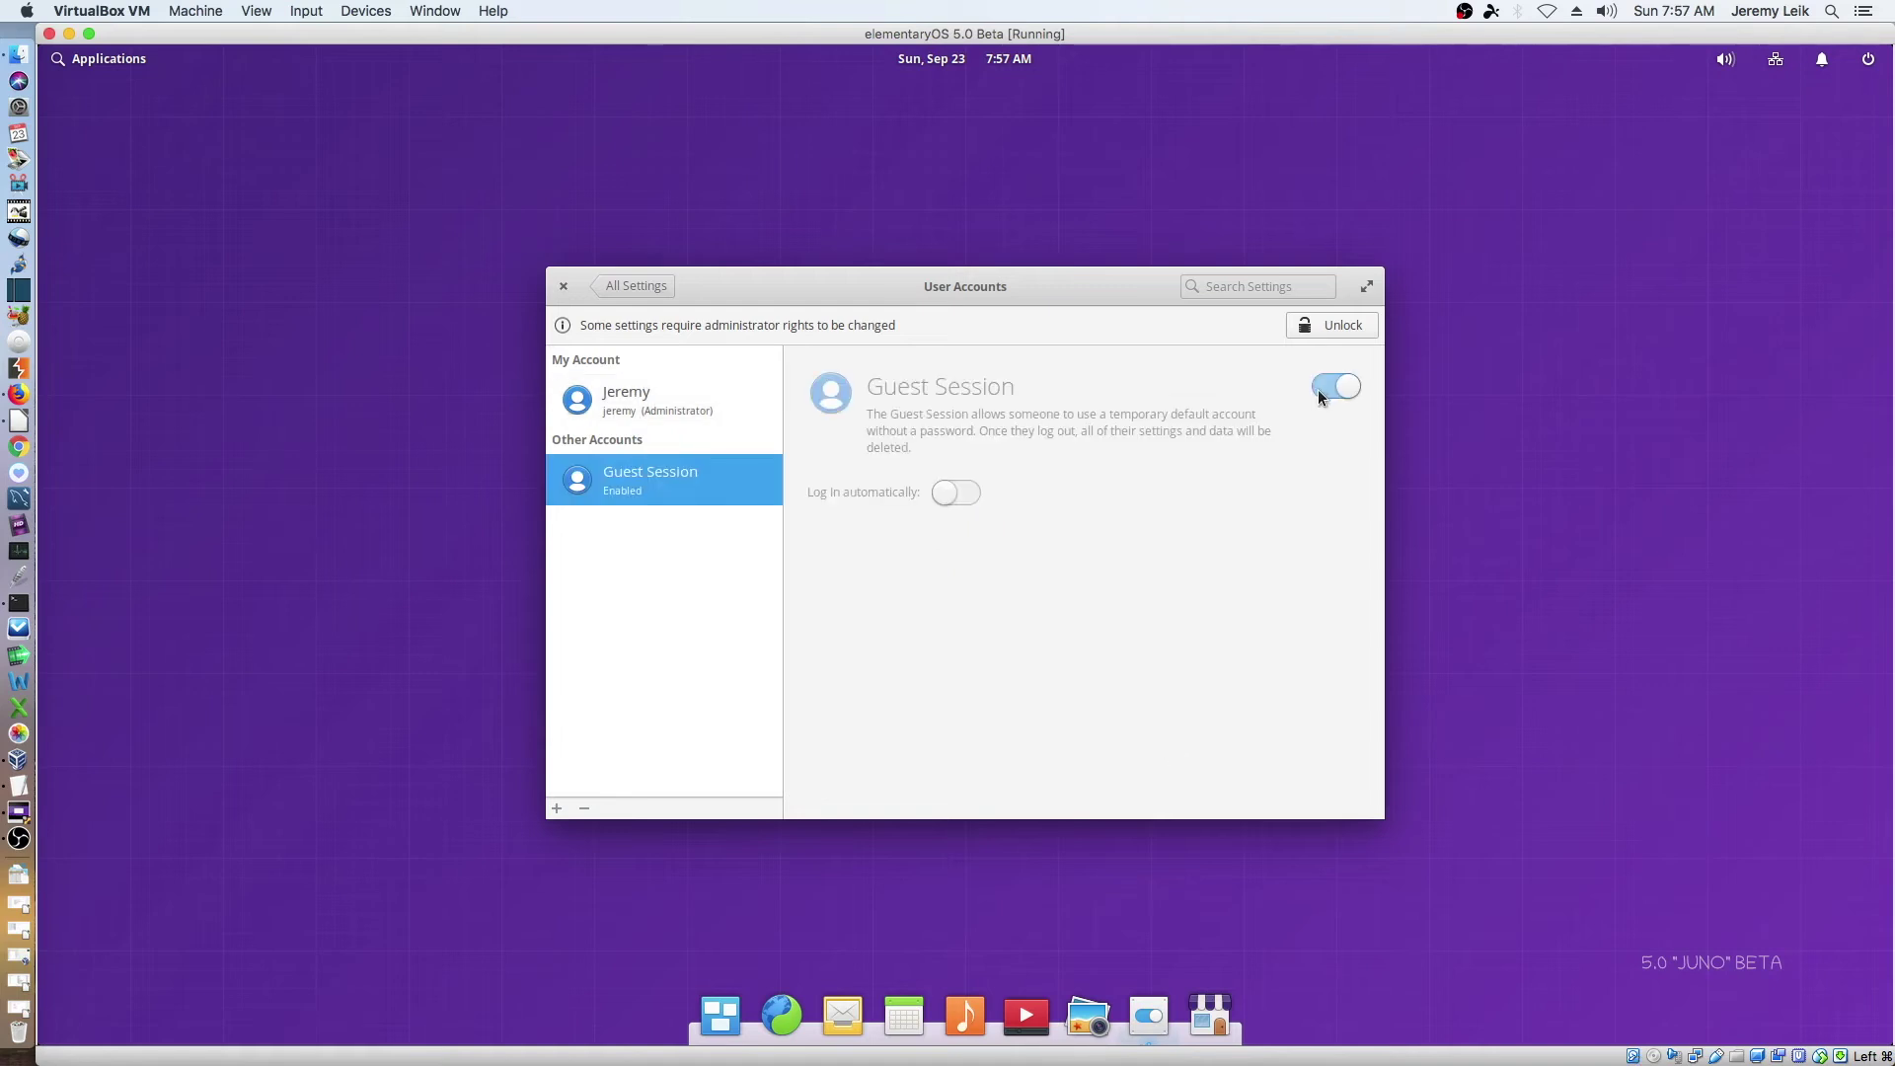
left_click(1334, 326)
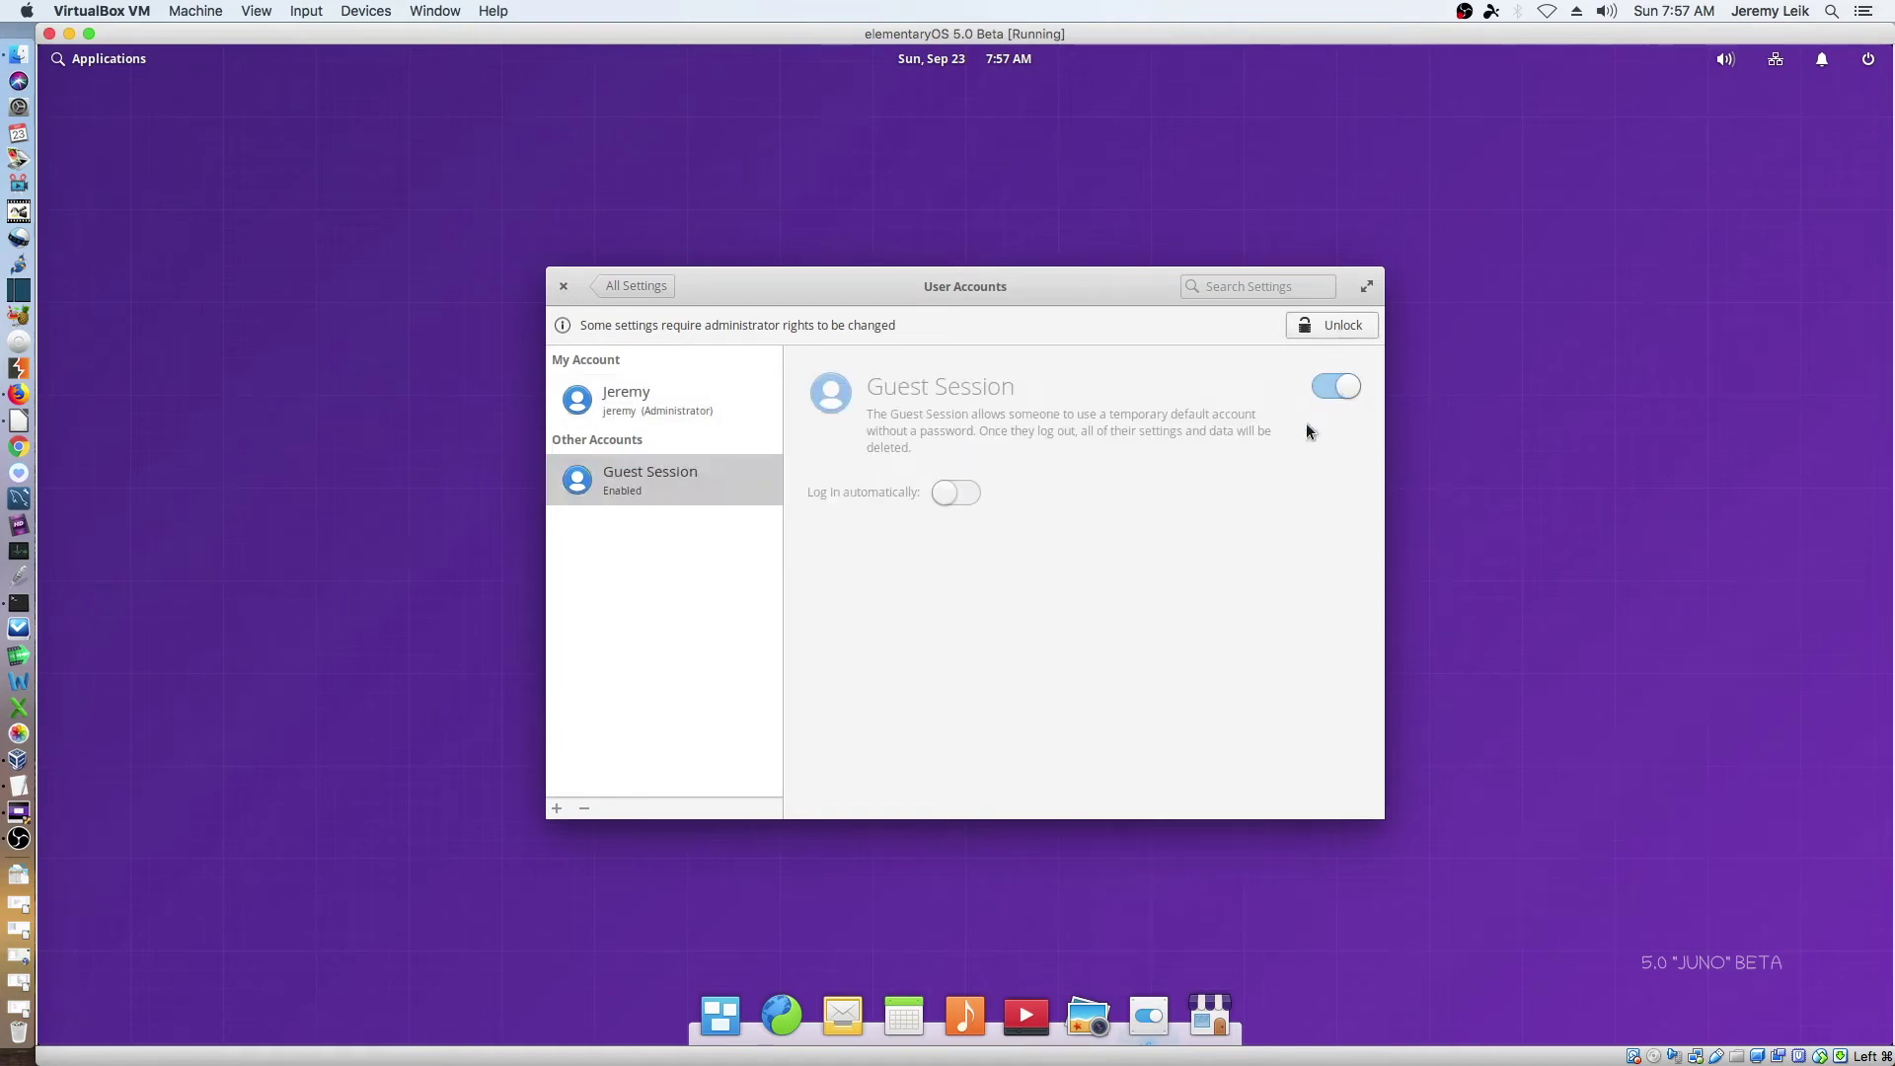
type("••••••••")
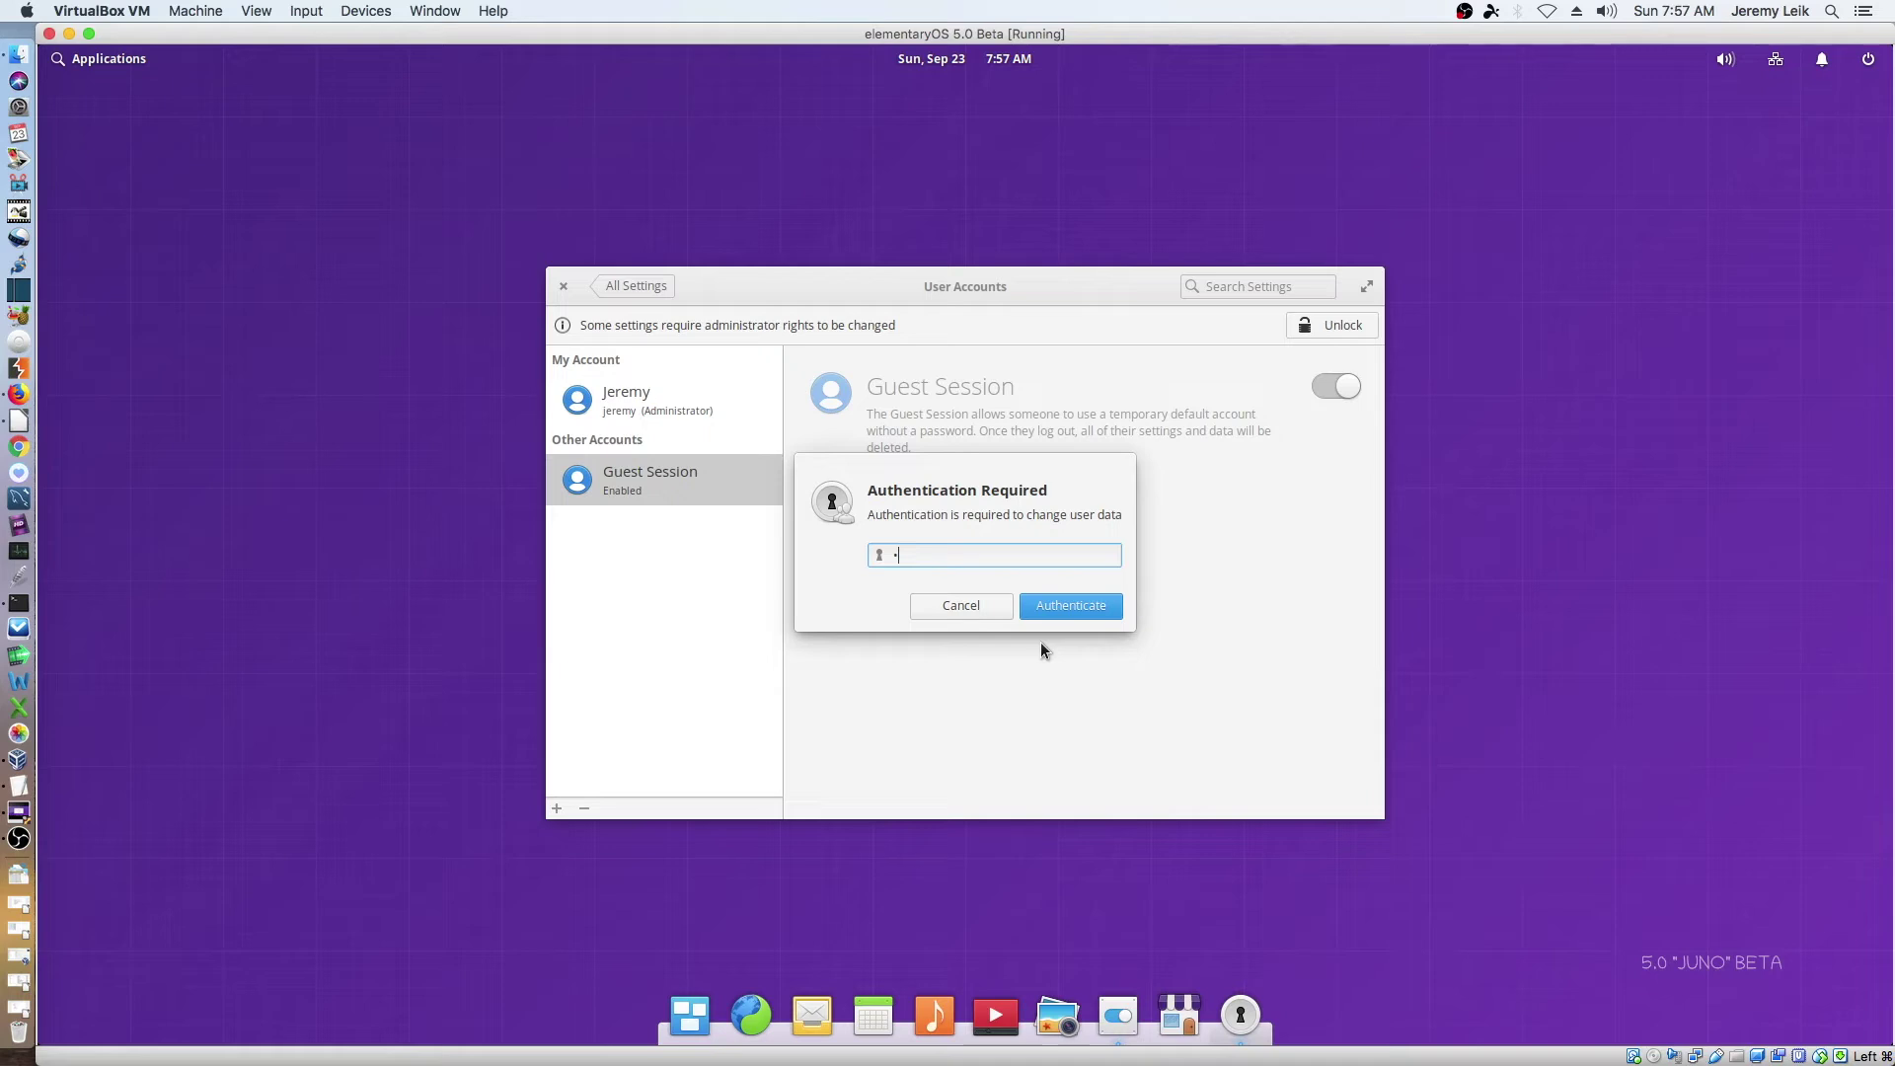
type("••••••••")
key("Return")
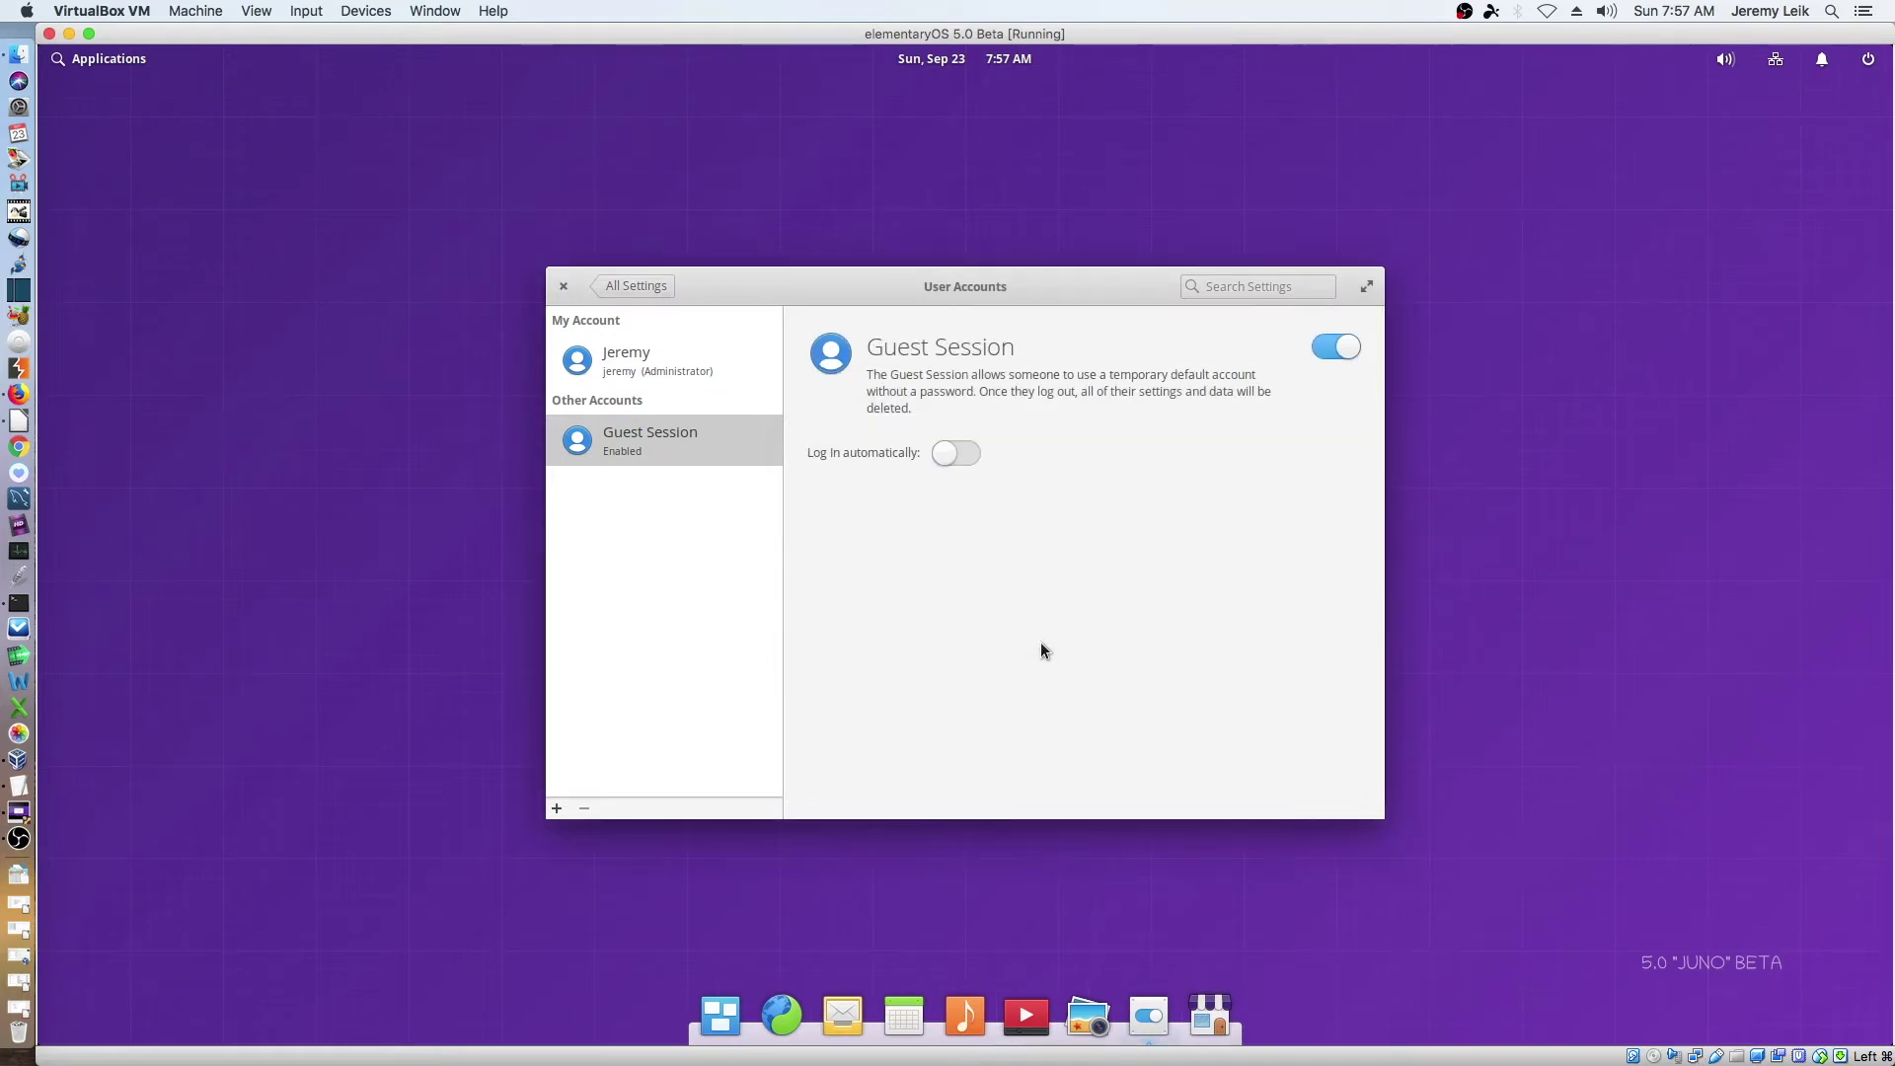
left_click(1320, 352)
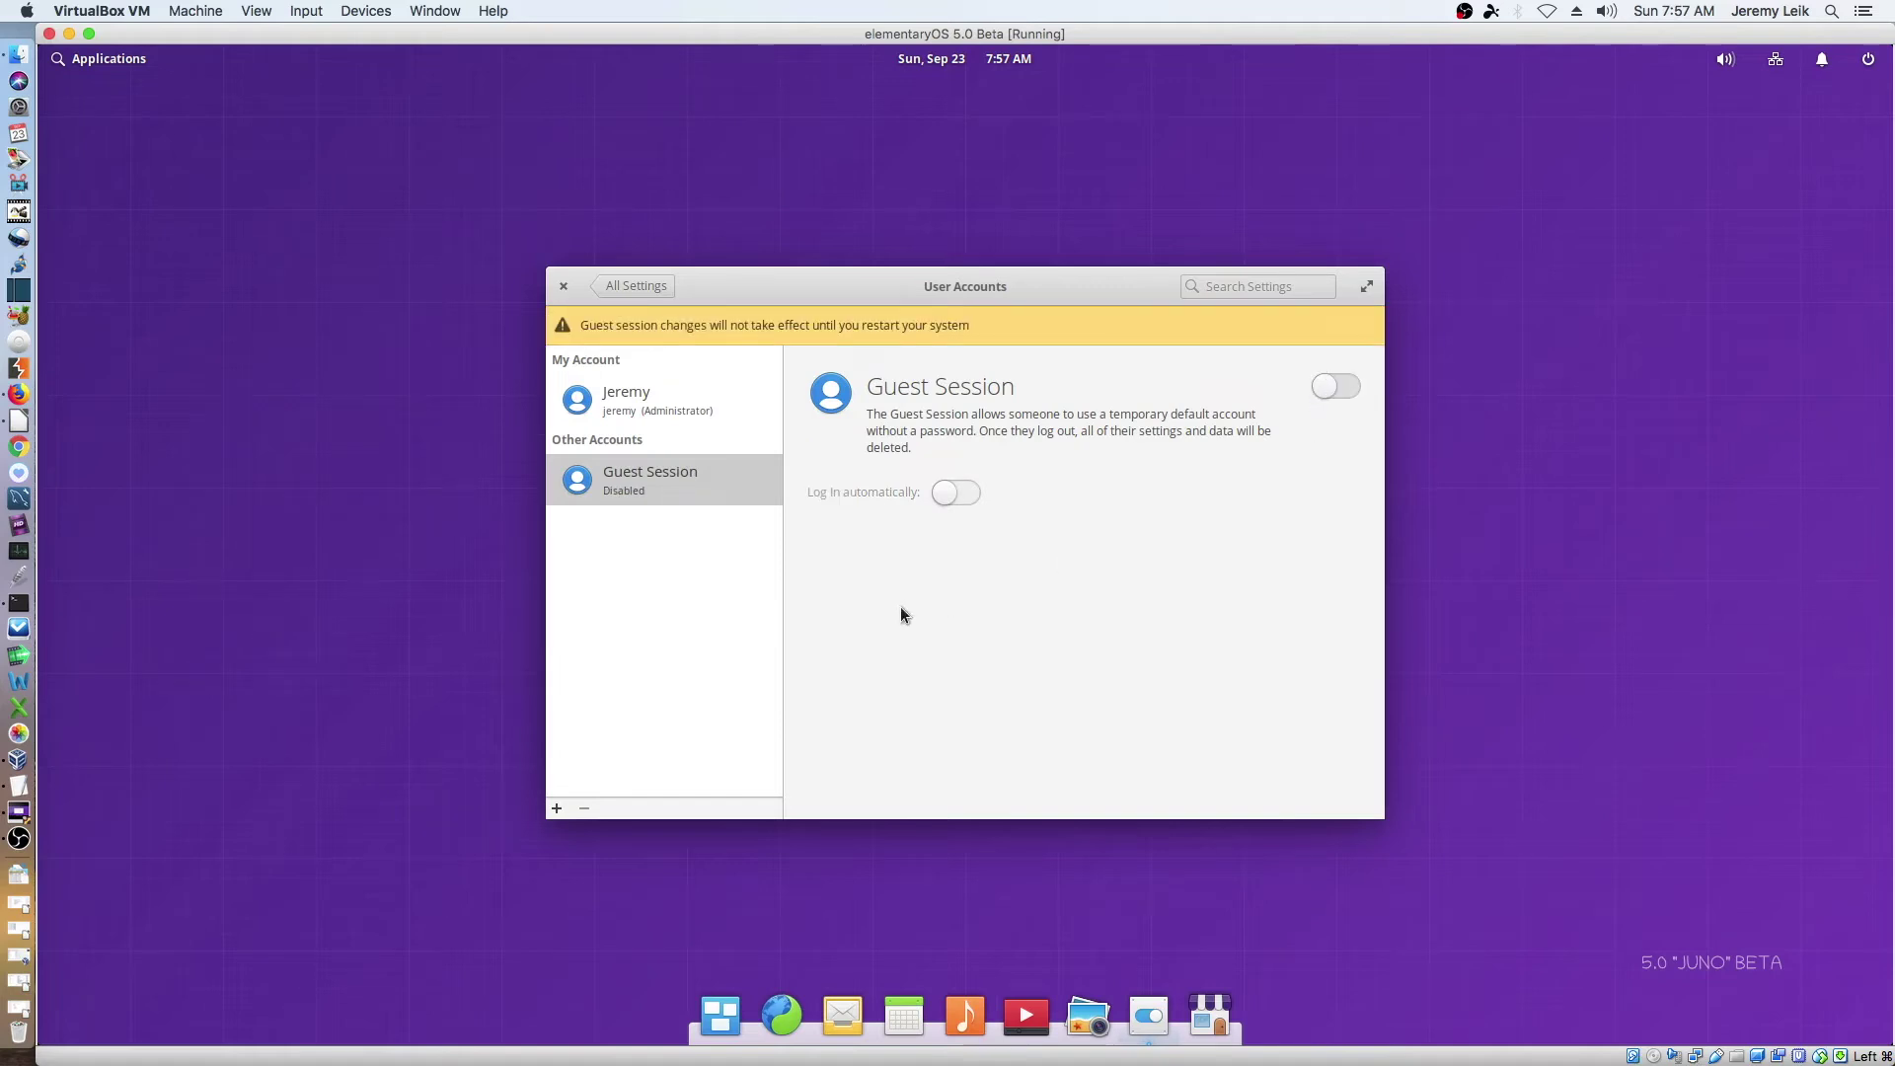
- Open the Desktop settings from the full settings list and browse the available wallpapers
left_click(641, 286)
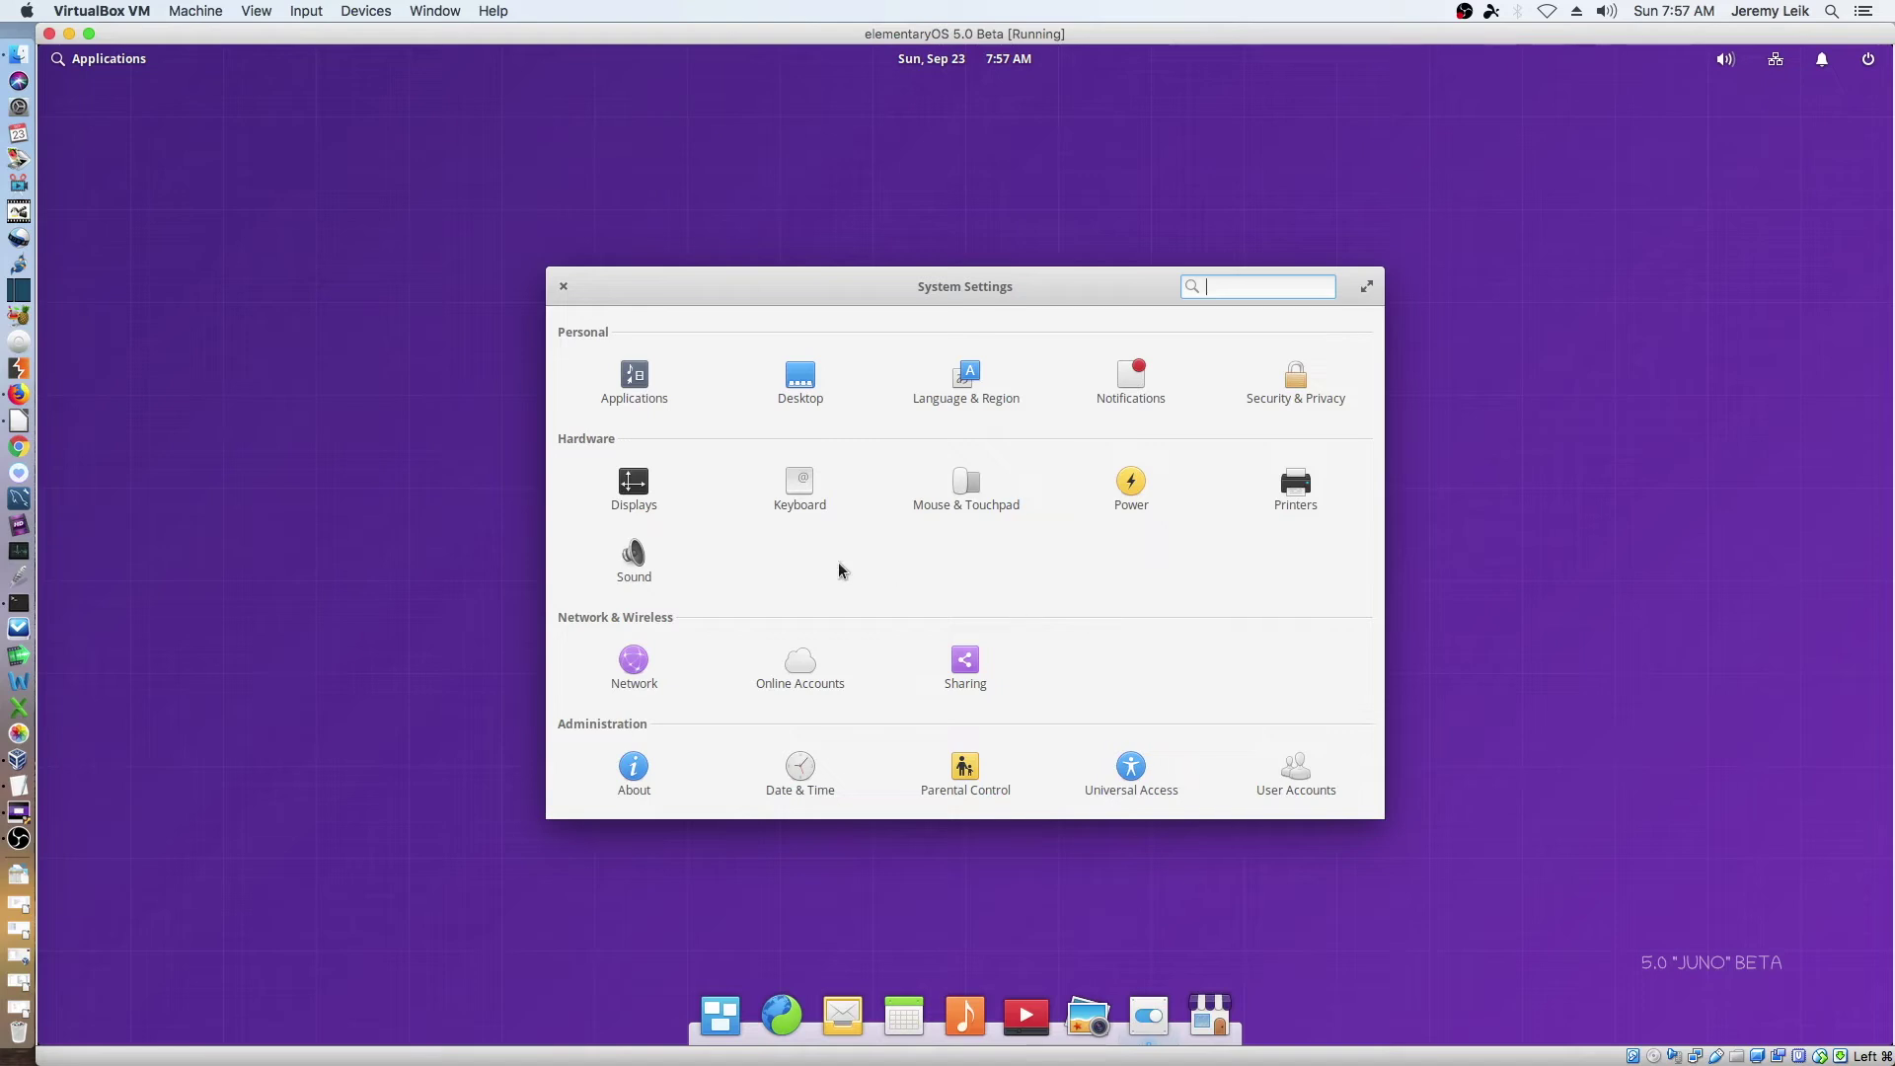
left_click(801, 380)
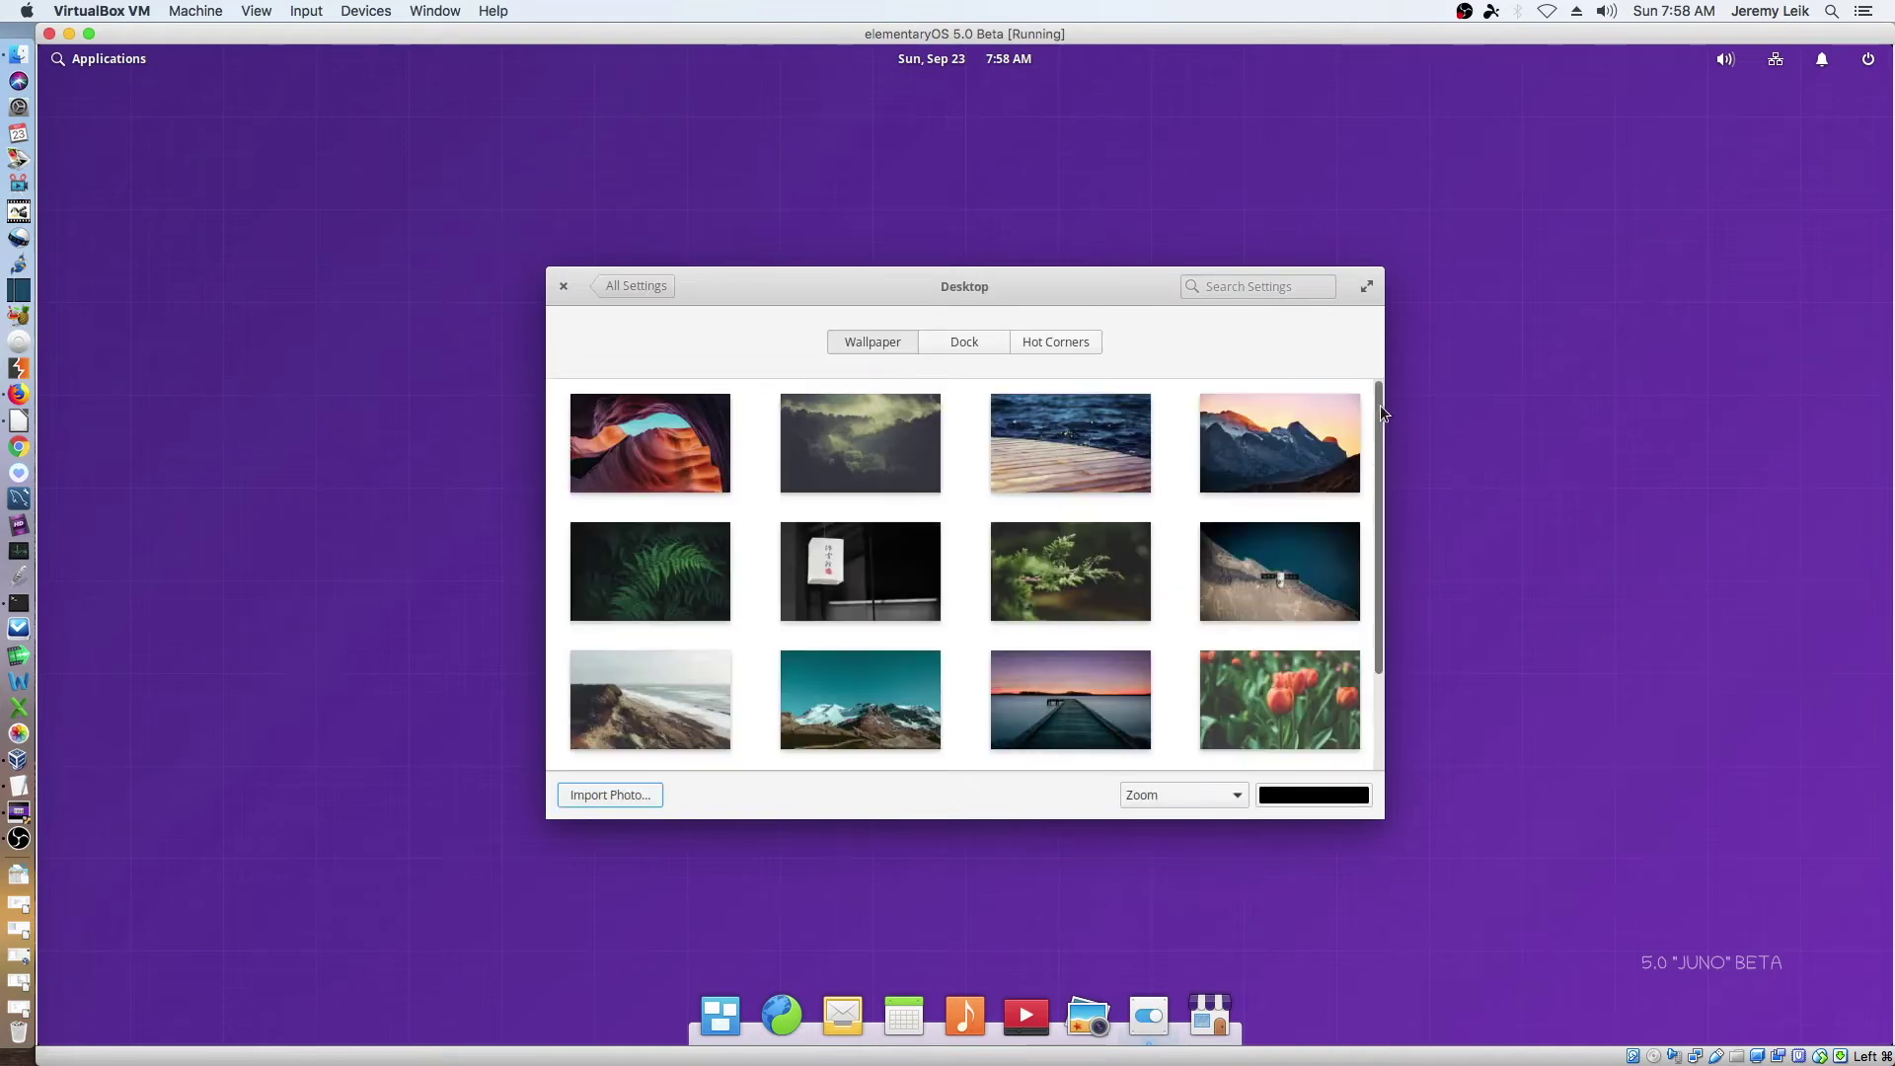
left_click_drag(1378, 404, 1372, 632)
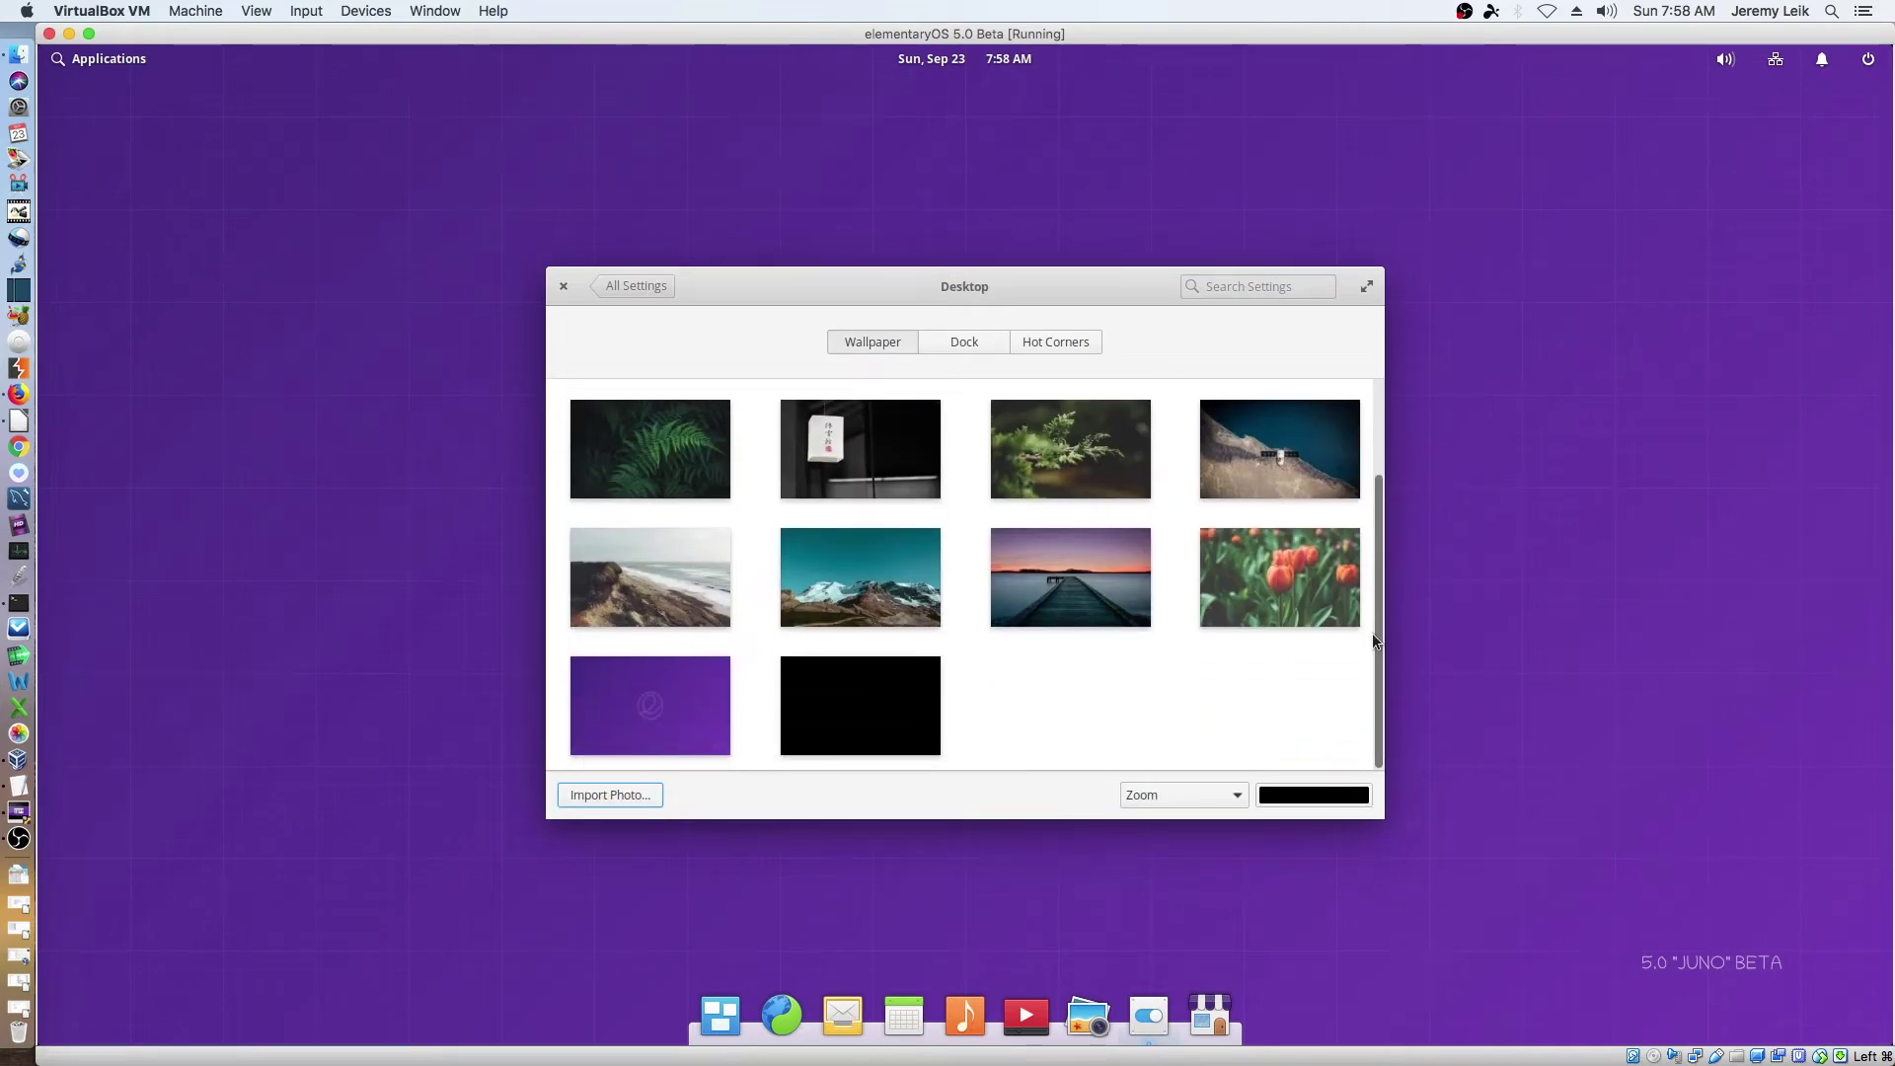
- Set the wallpaper to the wooden pier at sunset and view the Dock settings
left_click_drag(1374, 520, 1378, 395)
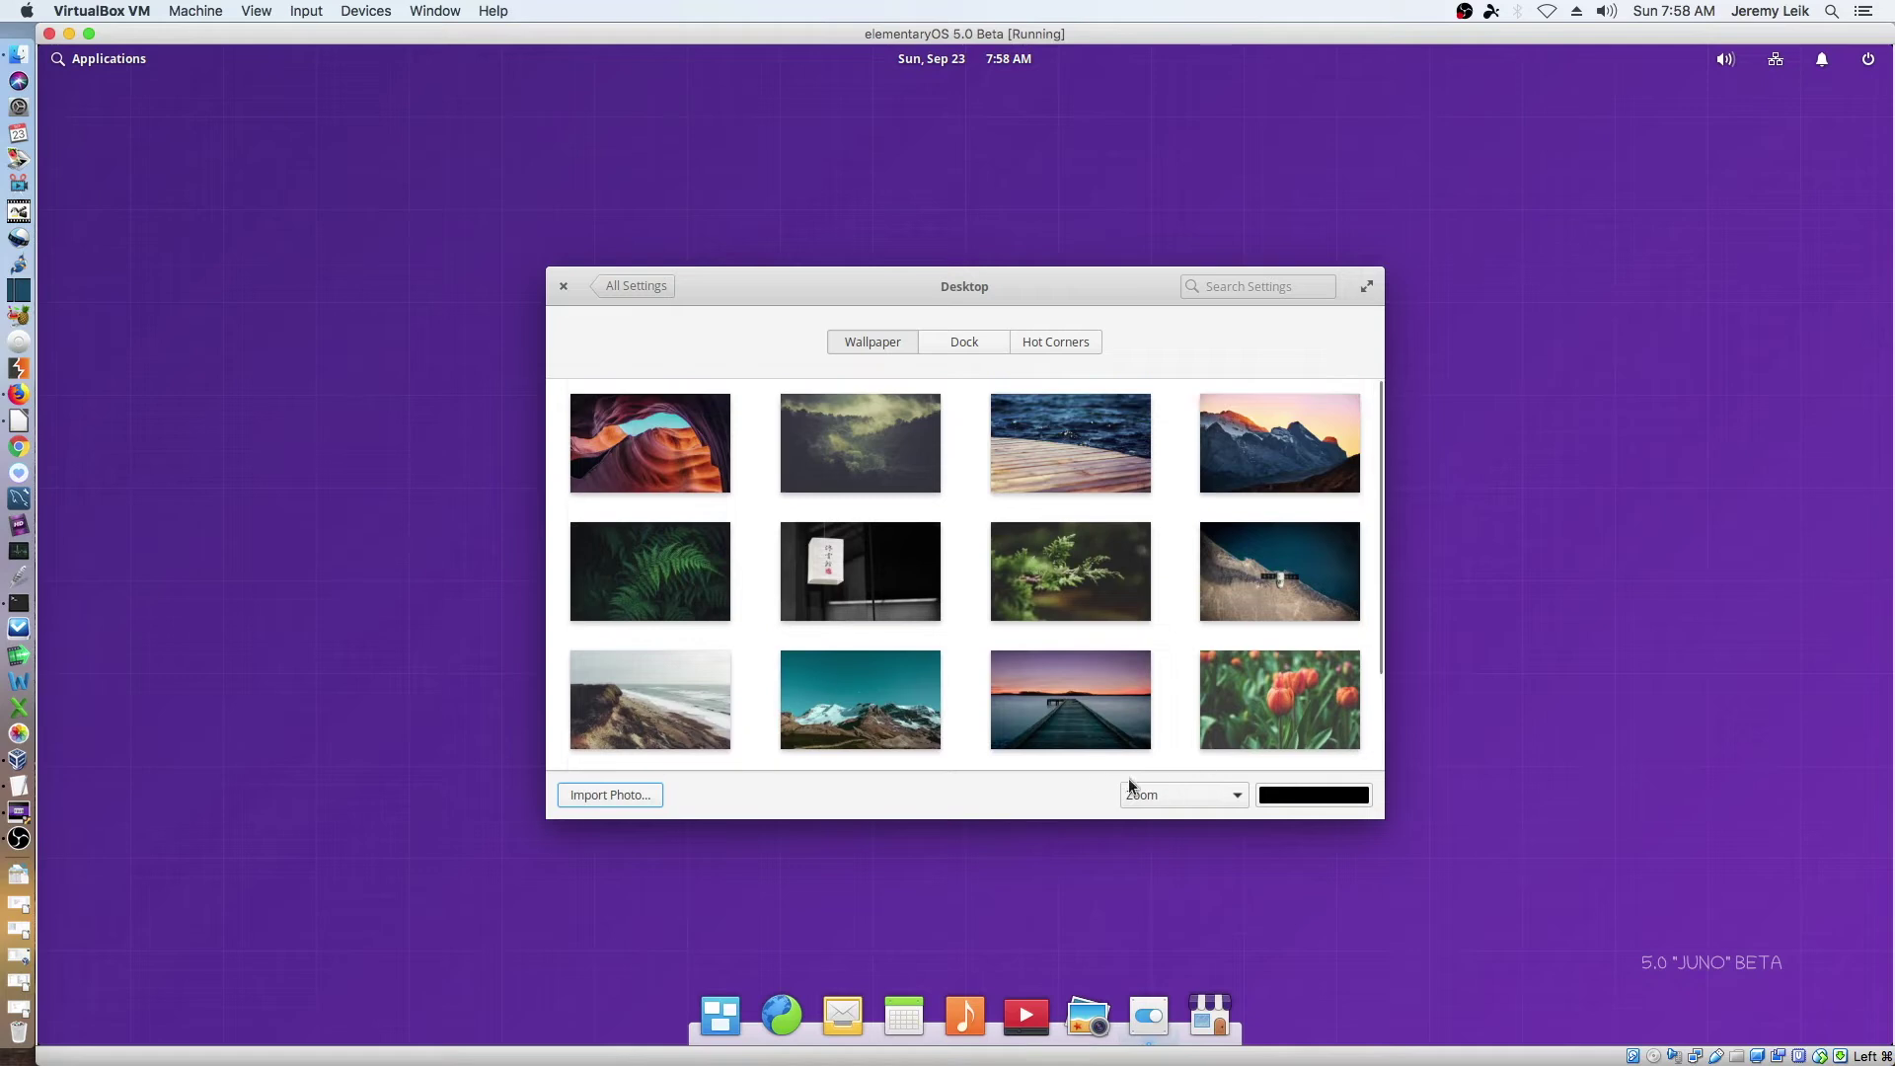
left_click(1076, 703)
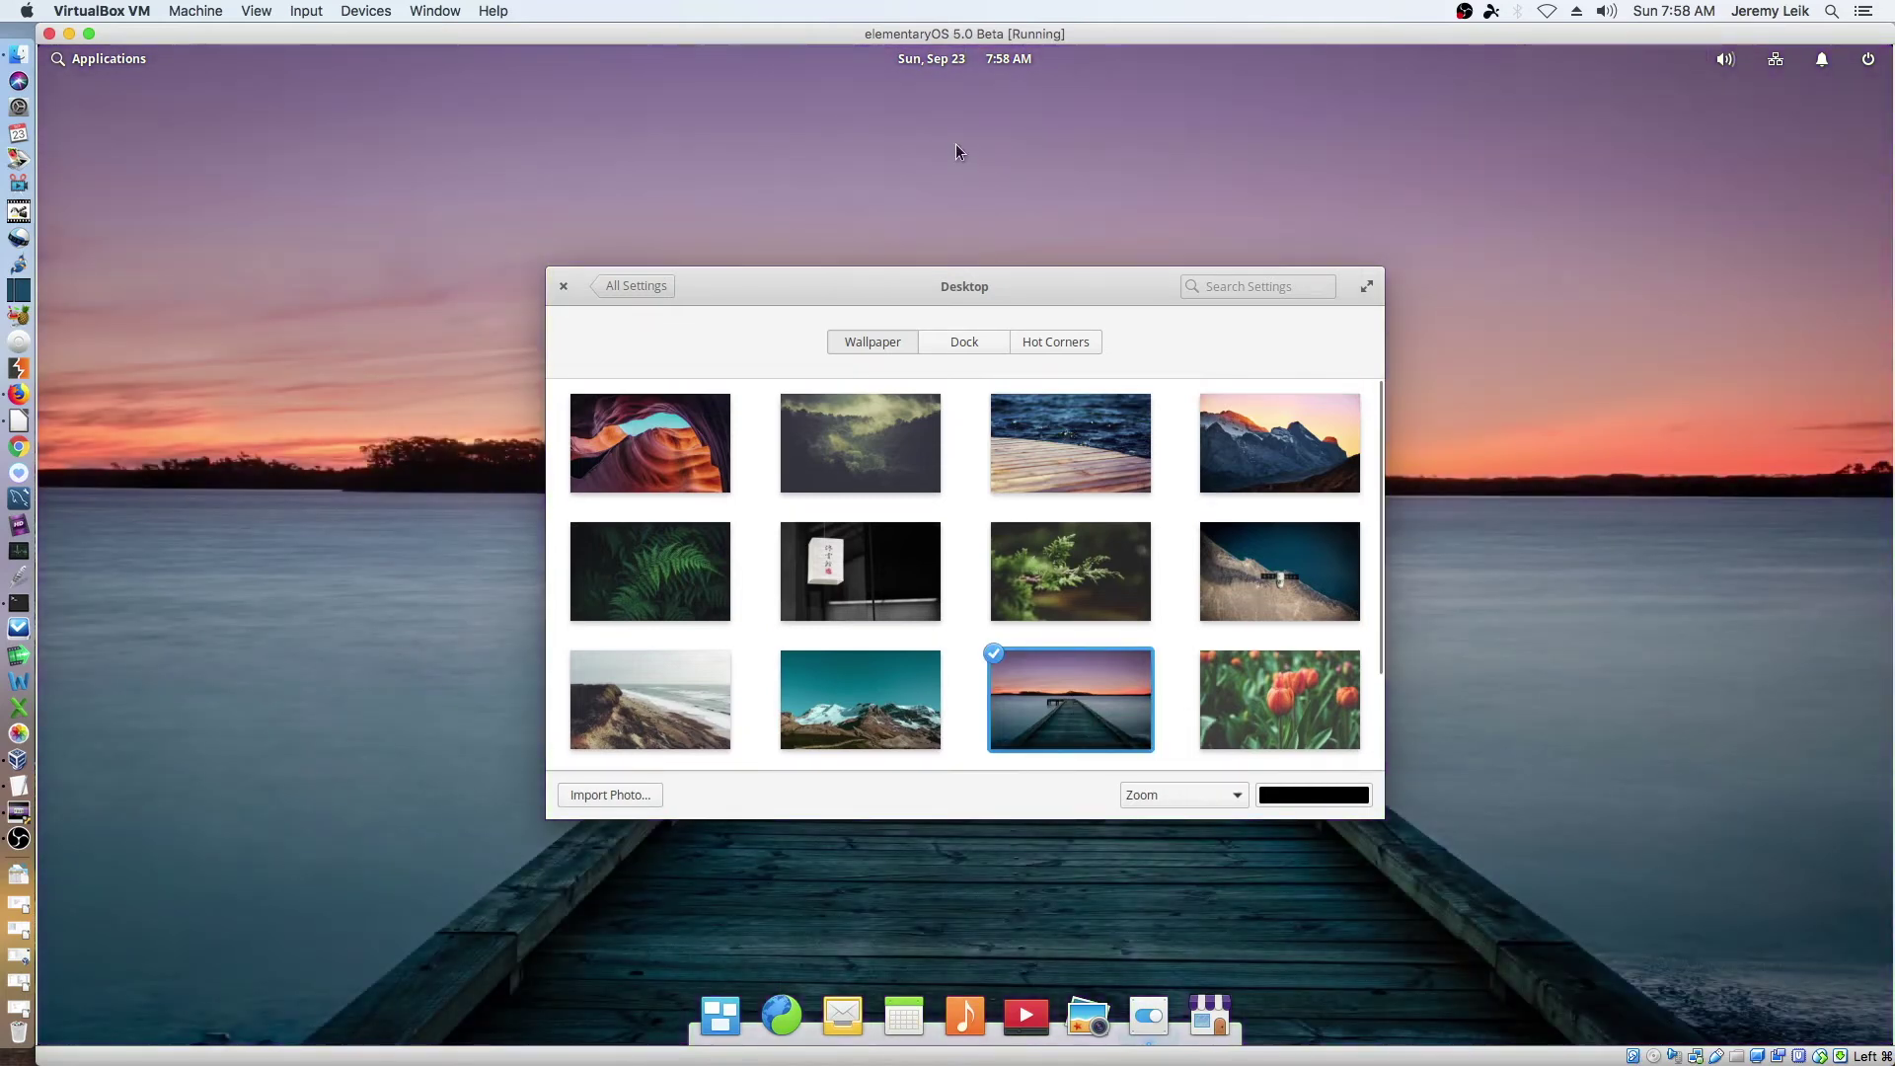
left_click_drag(962, 288, 882, 265)
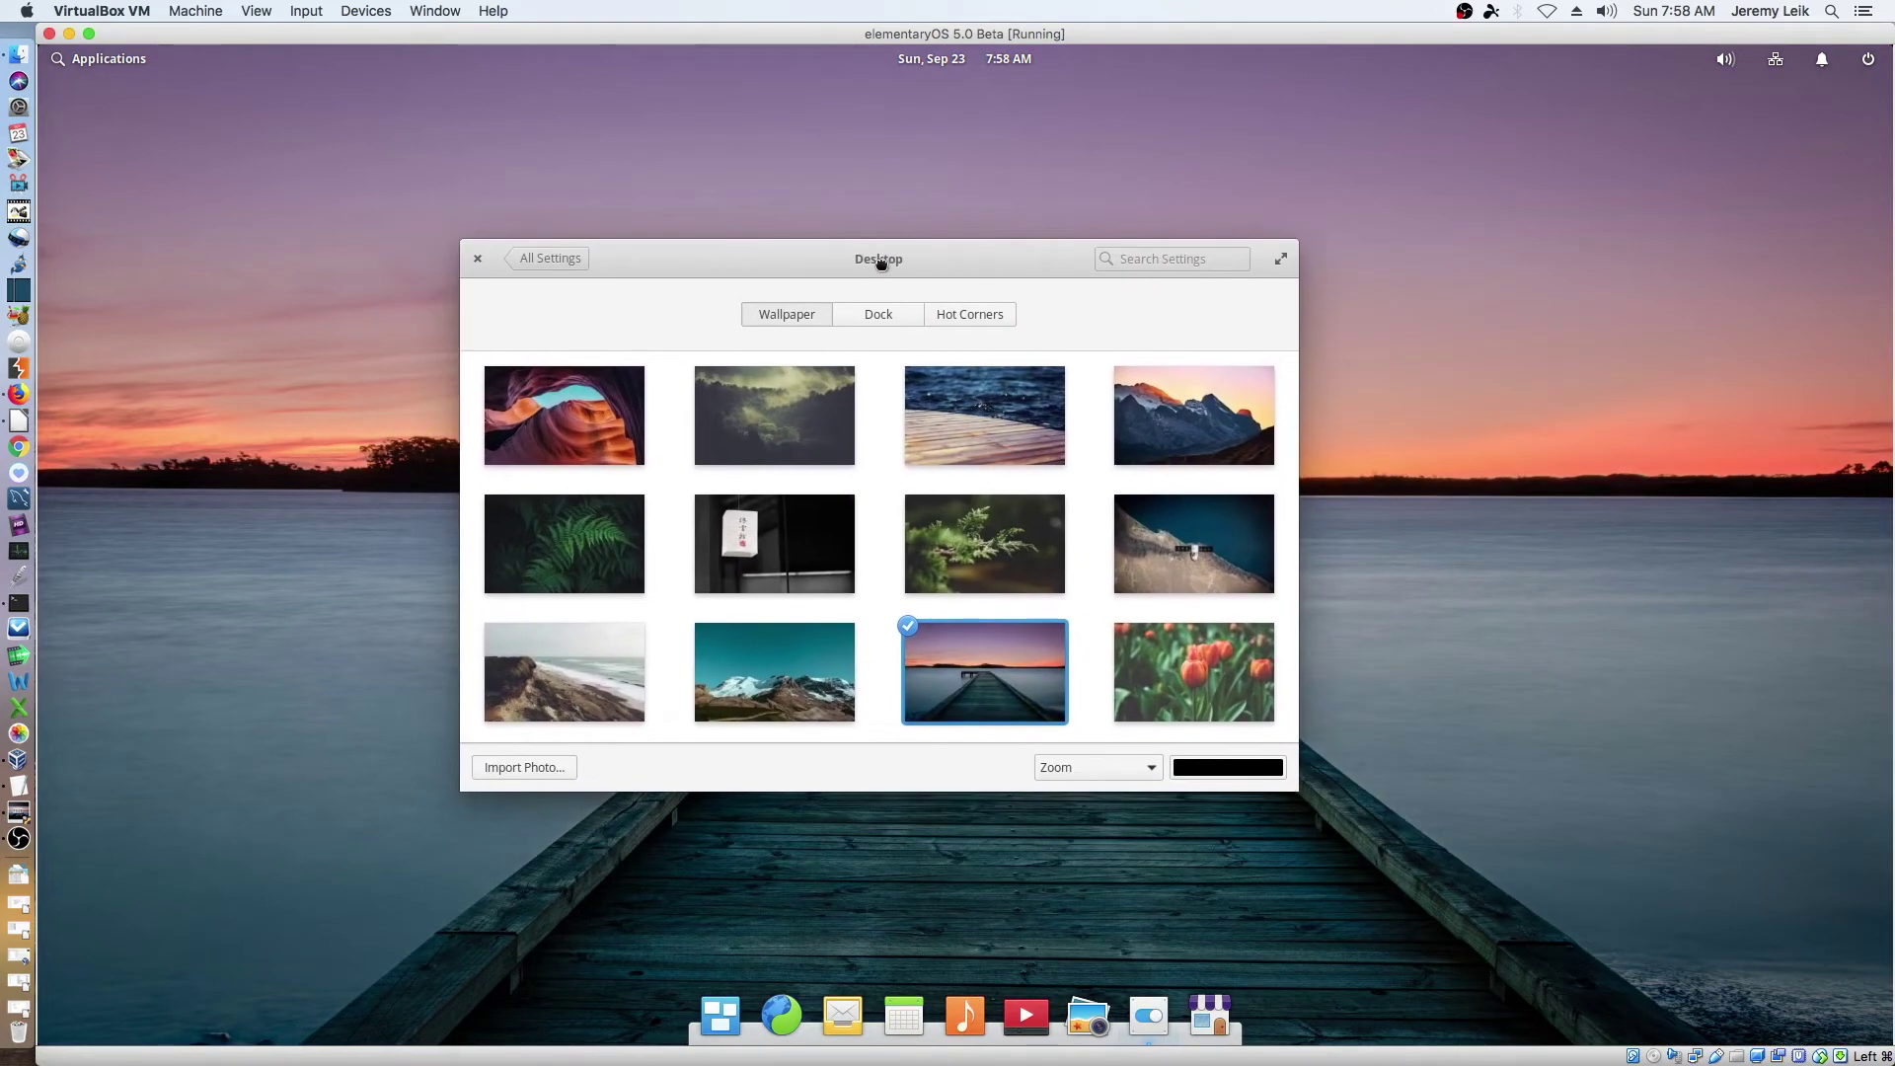
left_click(861, 318)
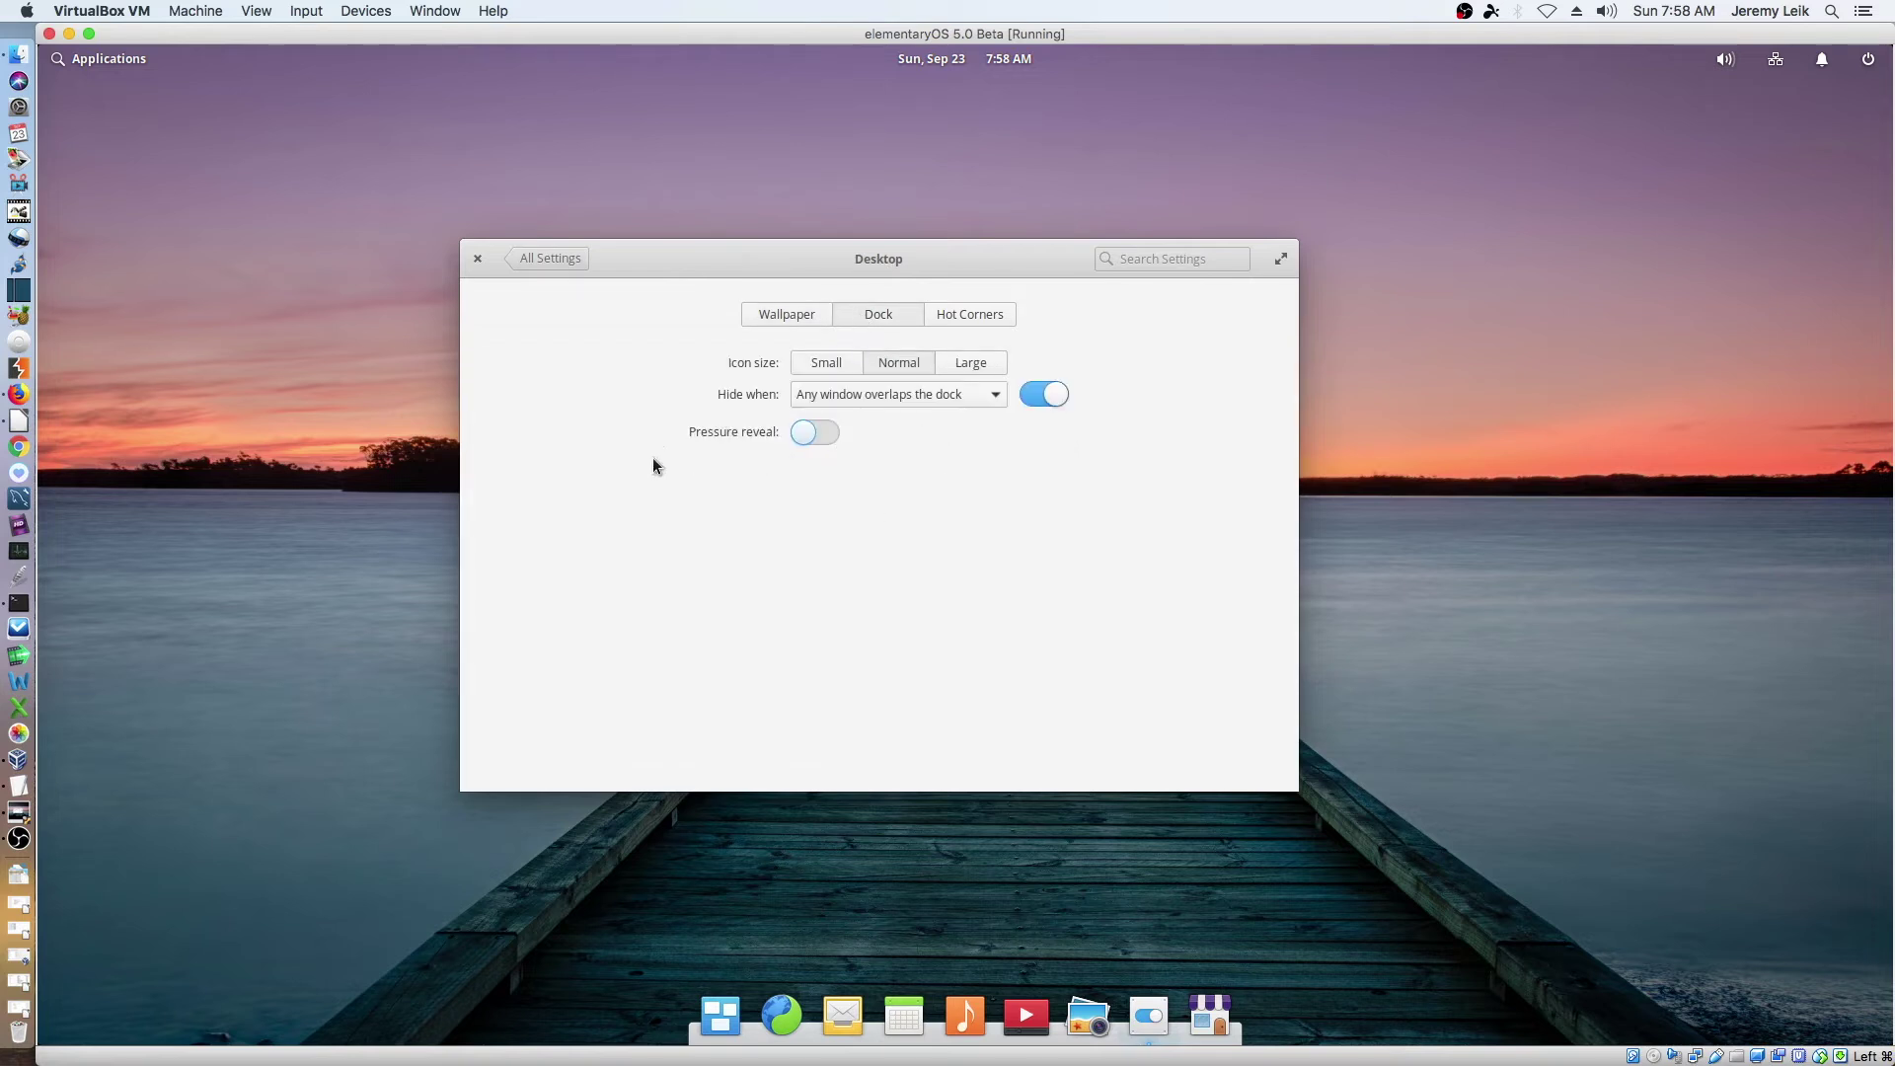
- Open the Security & Privacy settings and look through the History and Locking options
left_click(533, 257)
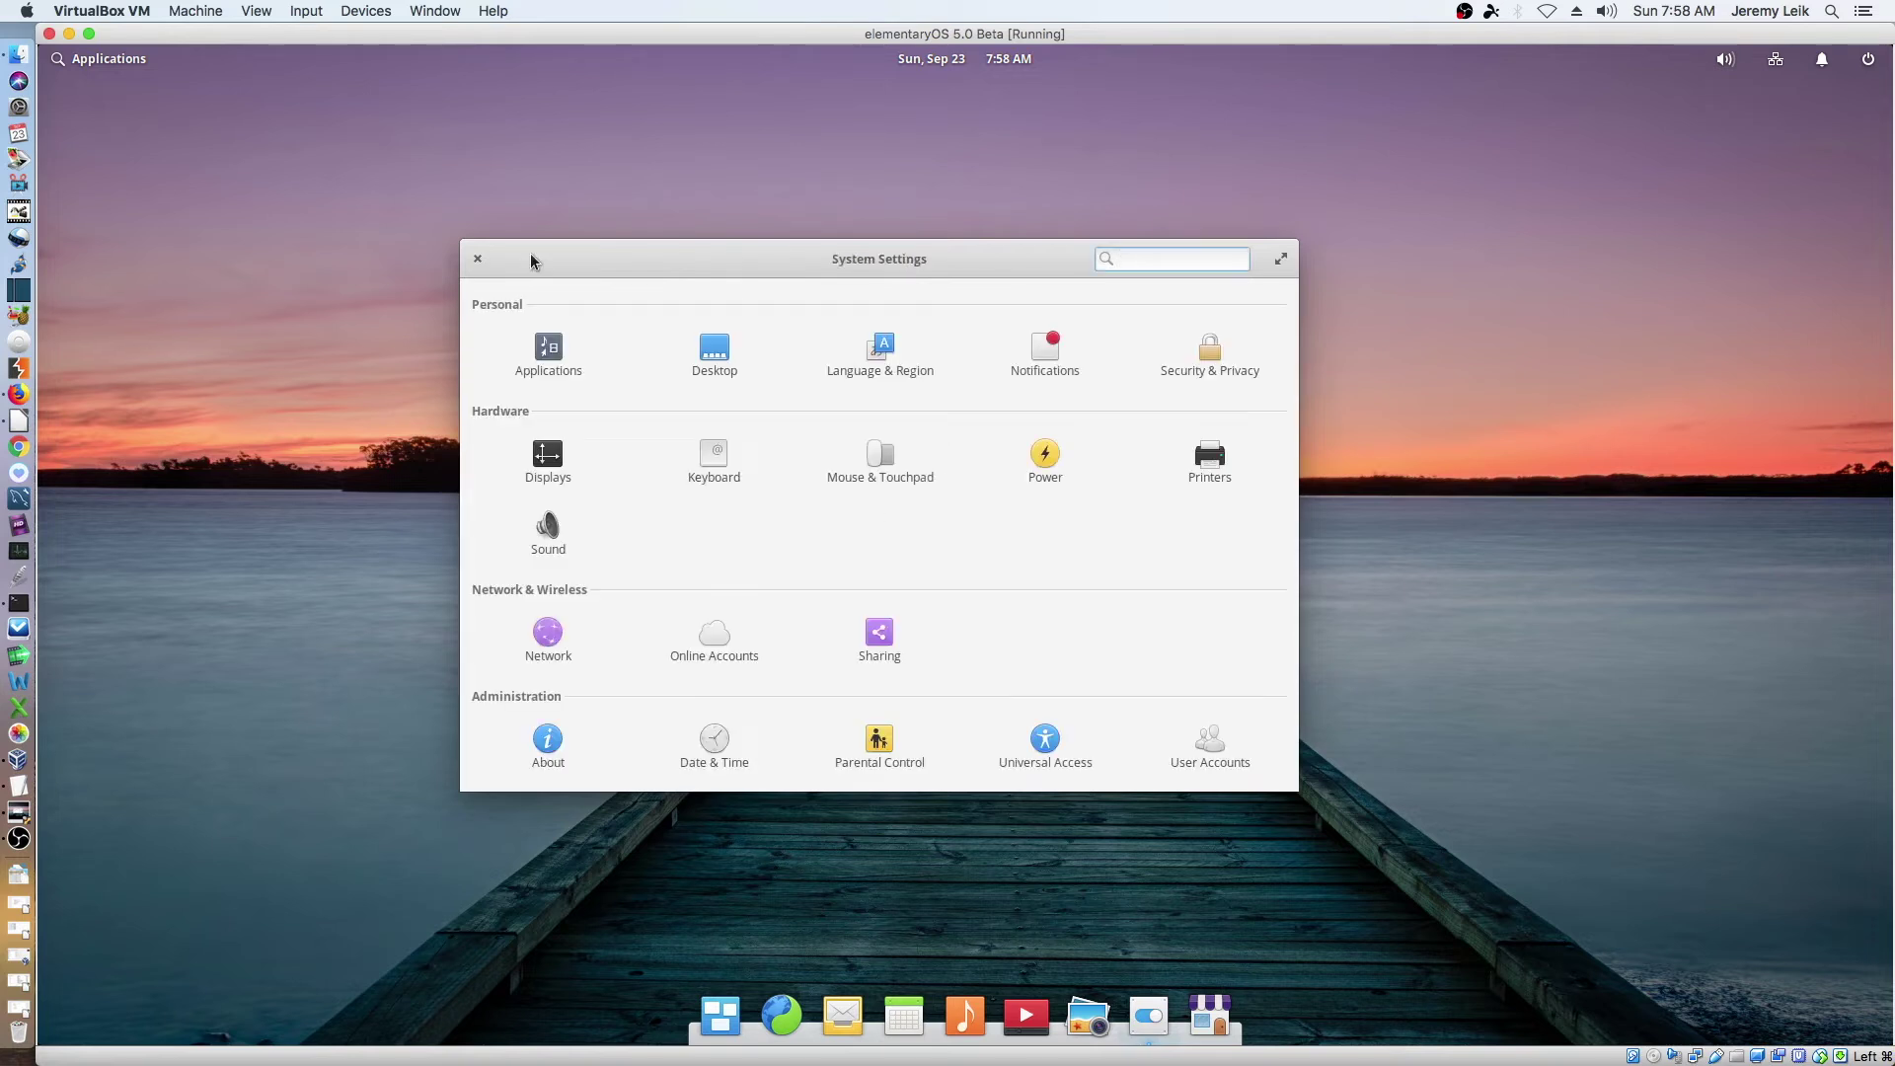
left_click(1237, 361)
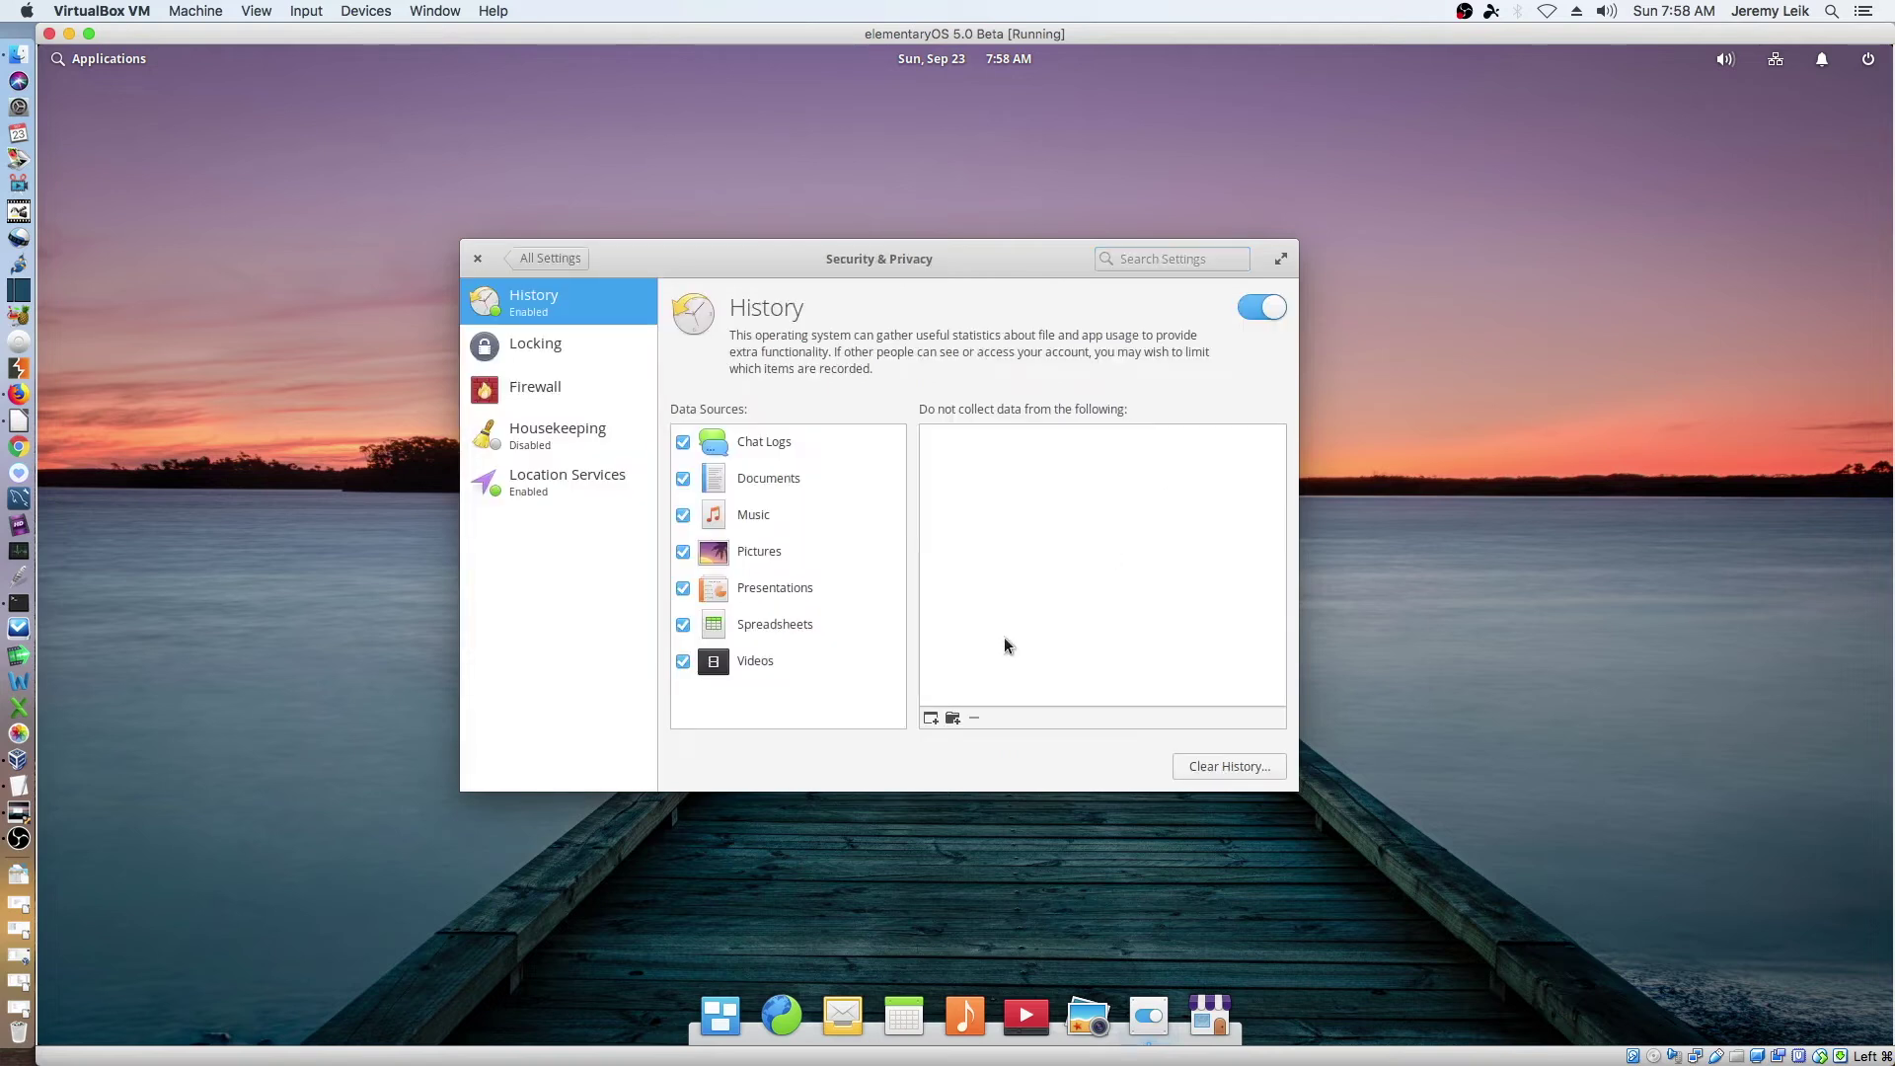
left_click(499, 351)
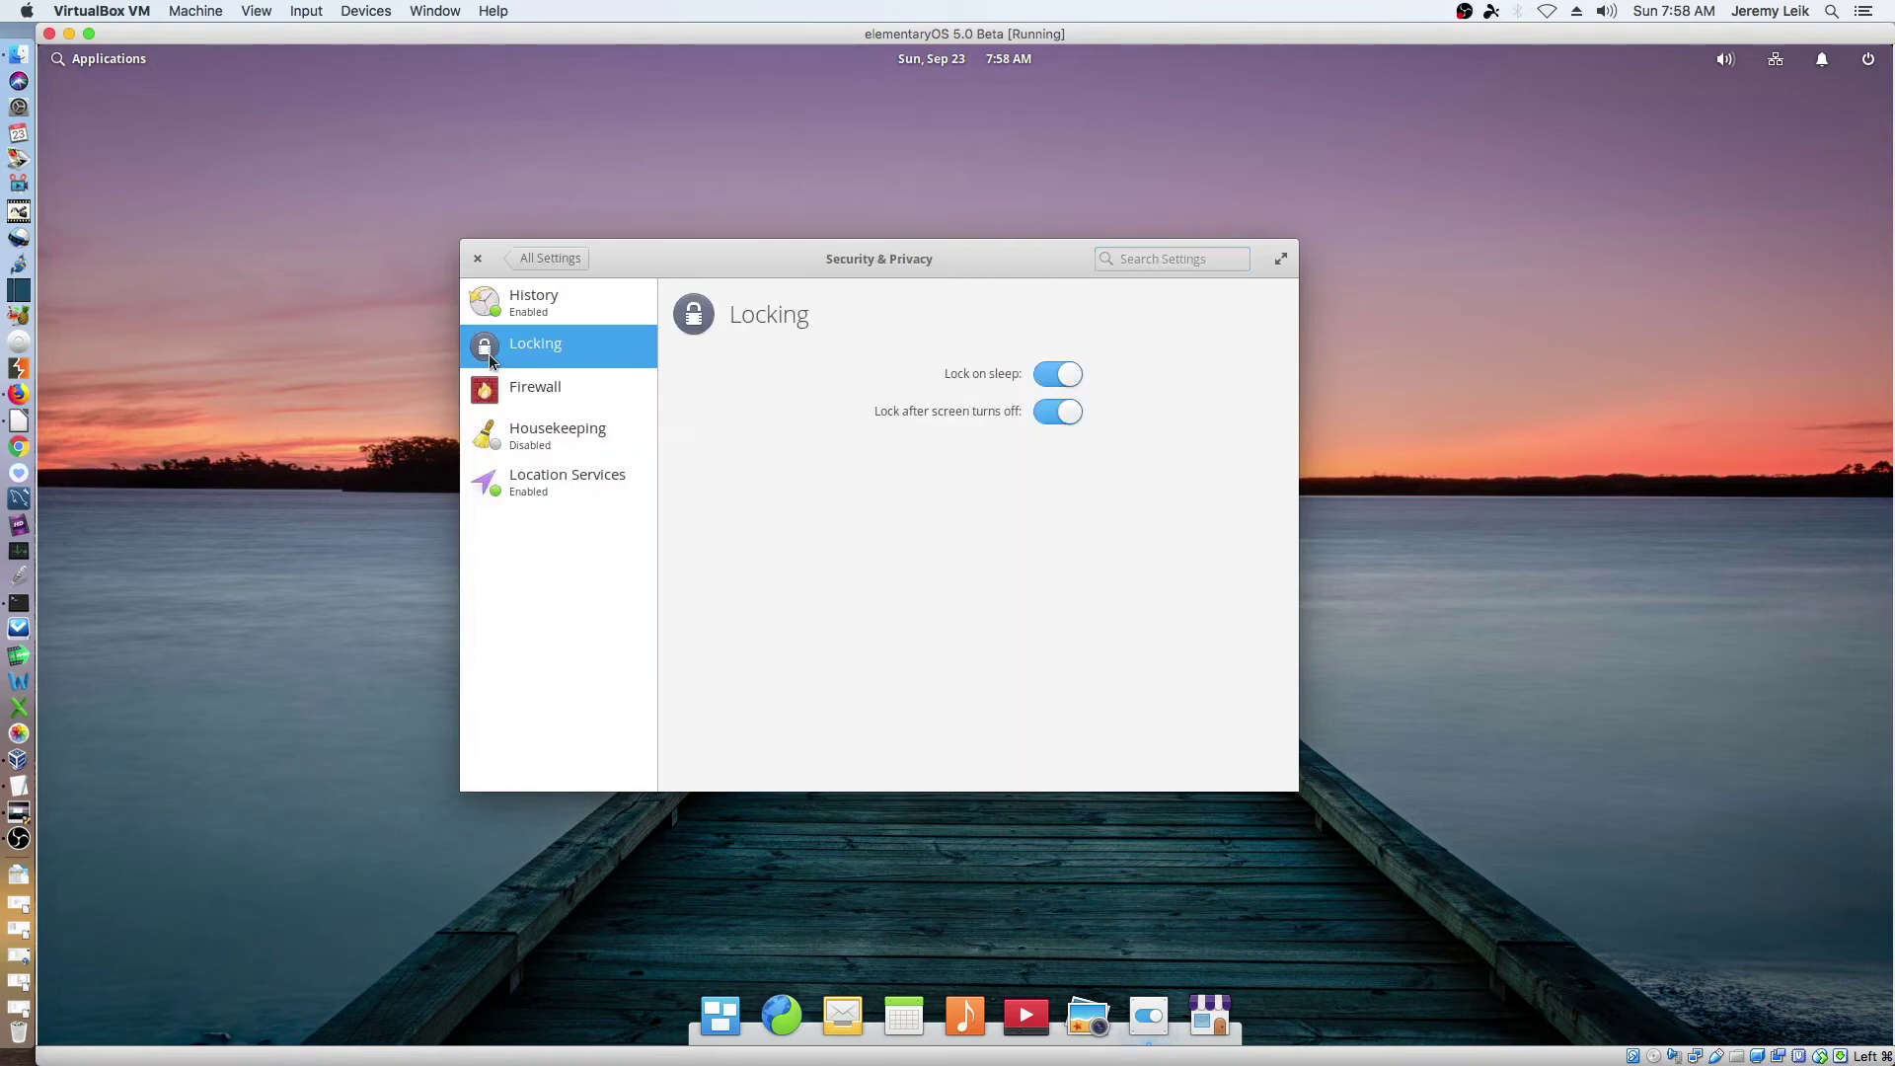
- Unlock the Firewall settings with the account password and enable the firewall
left_click(496, 410)
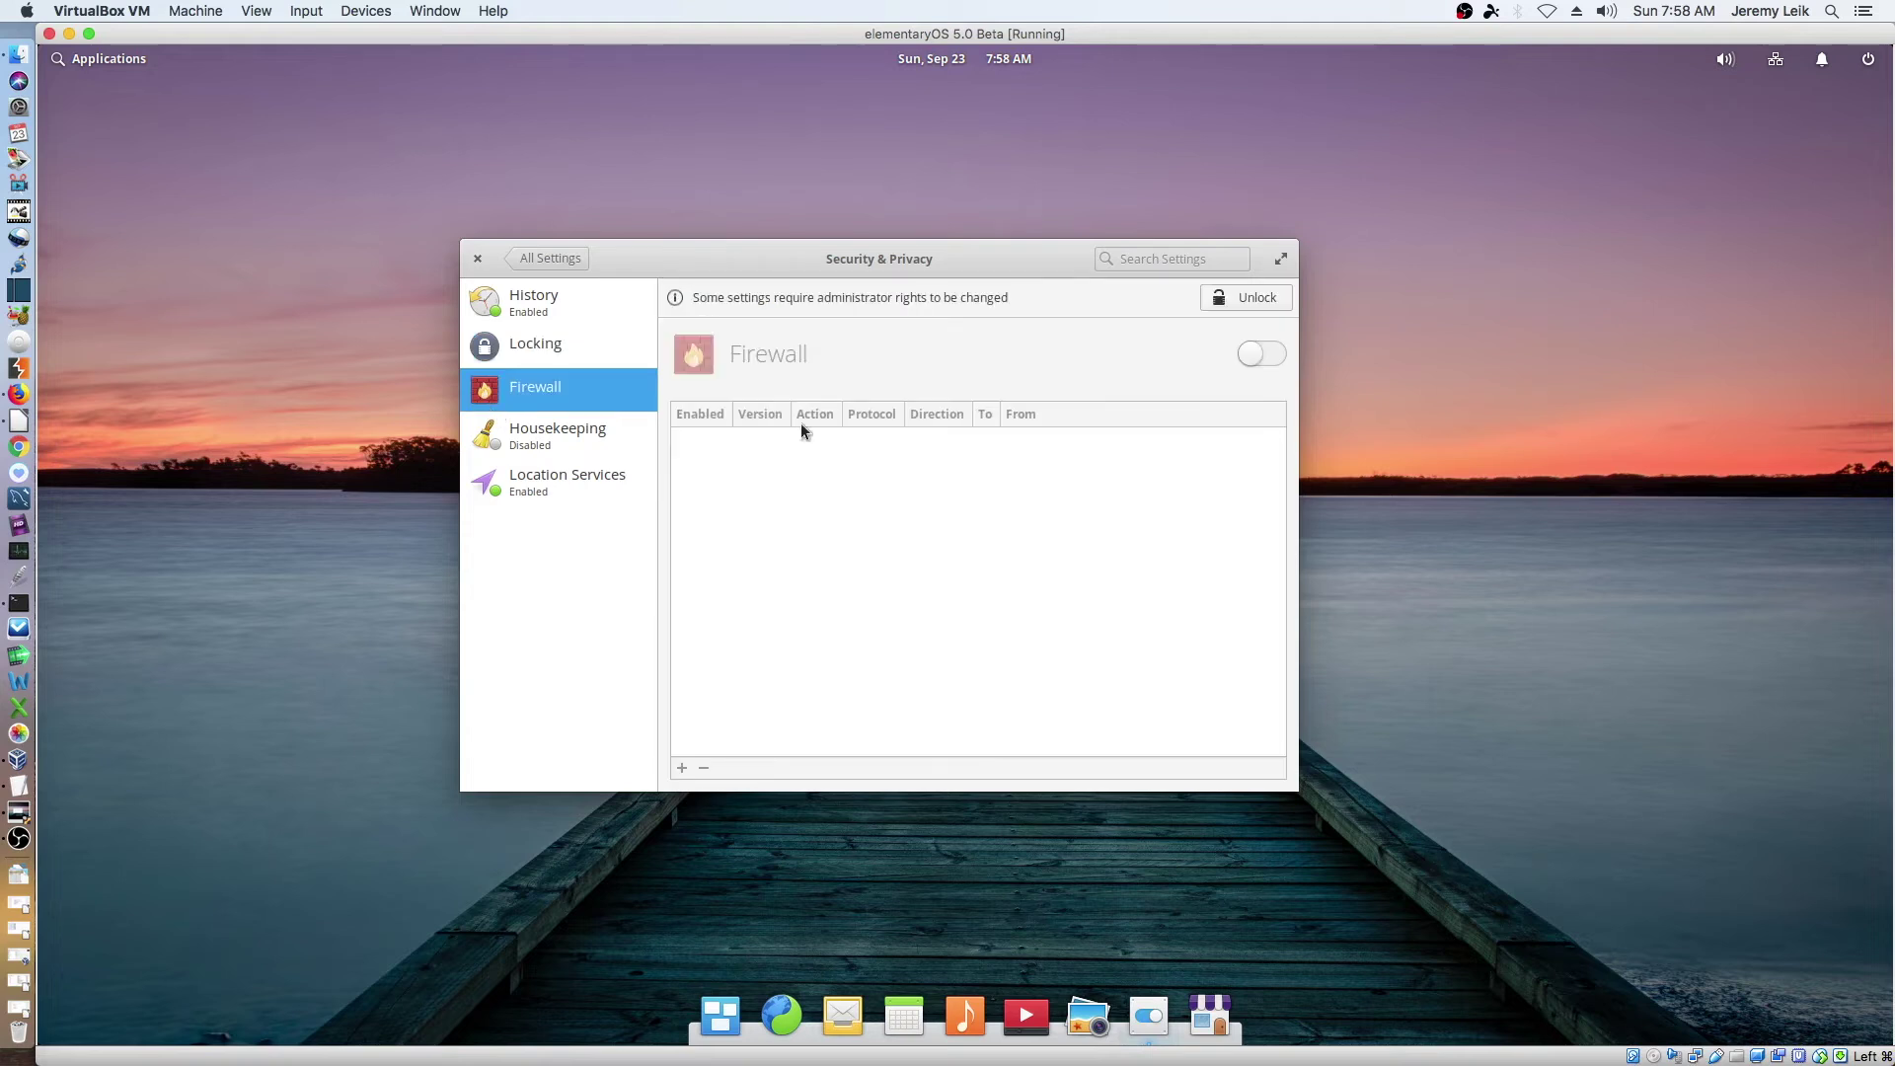
left_click(1246, 297)
type("••••••••••••••••")
key("Return")
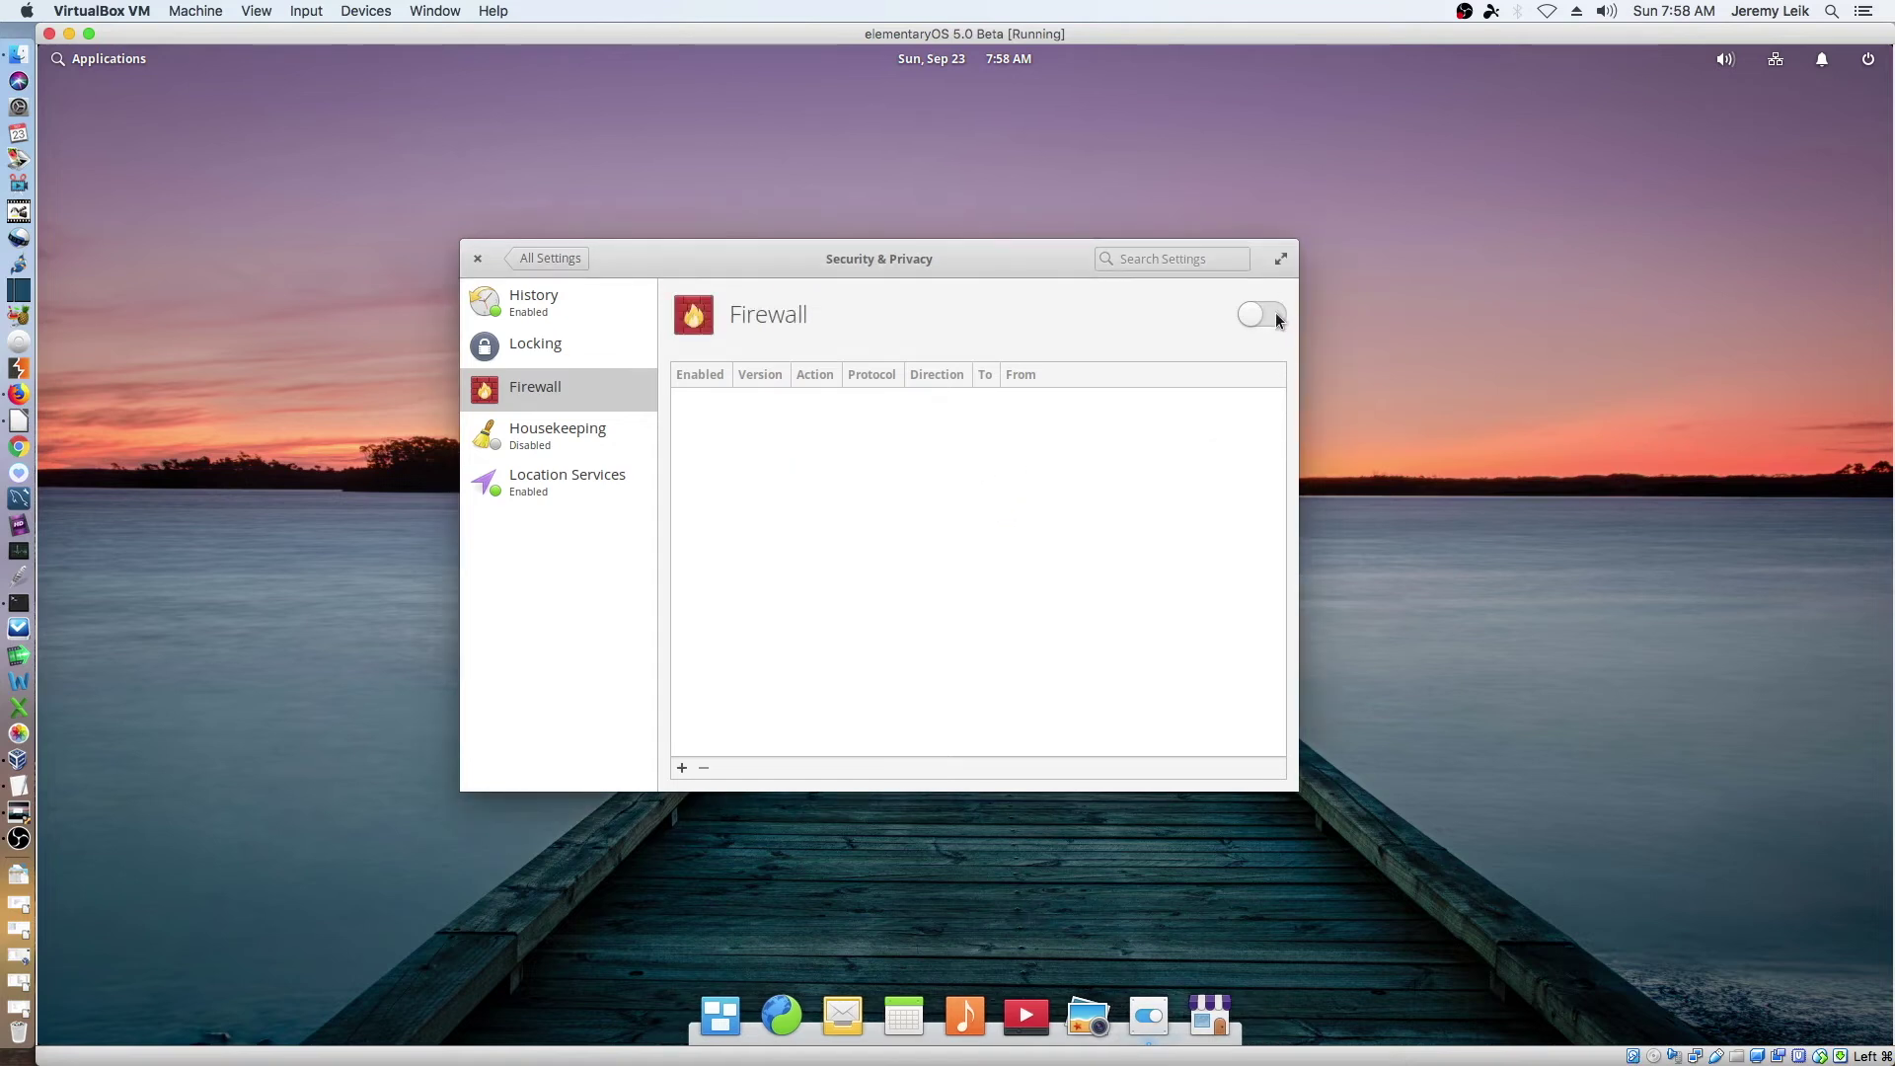
left_click(1275, 322)
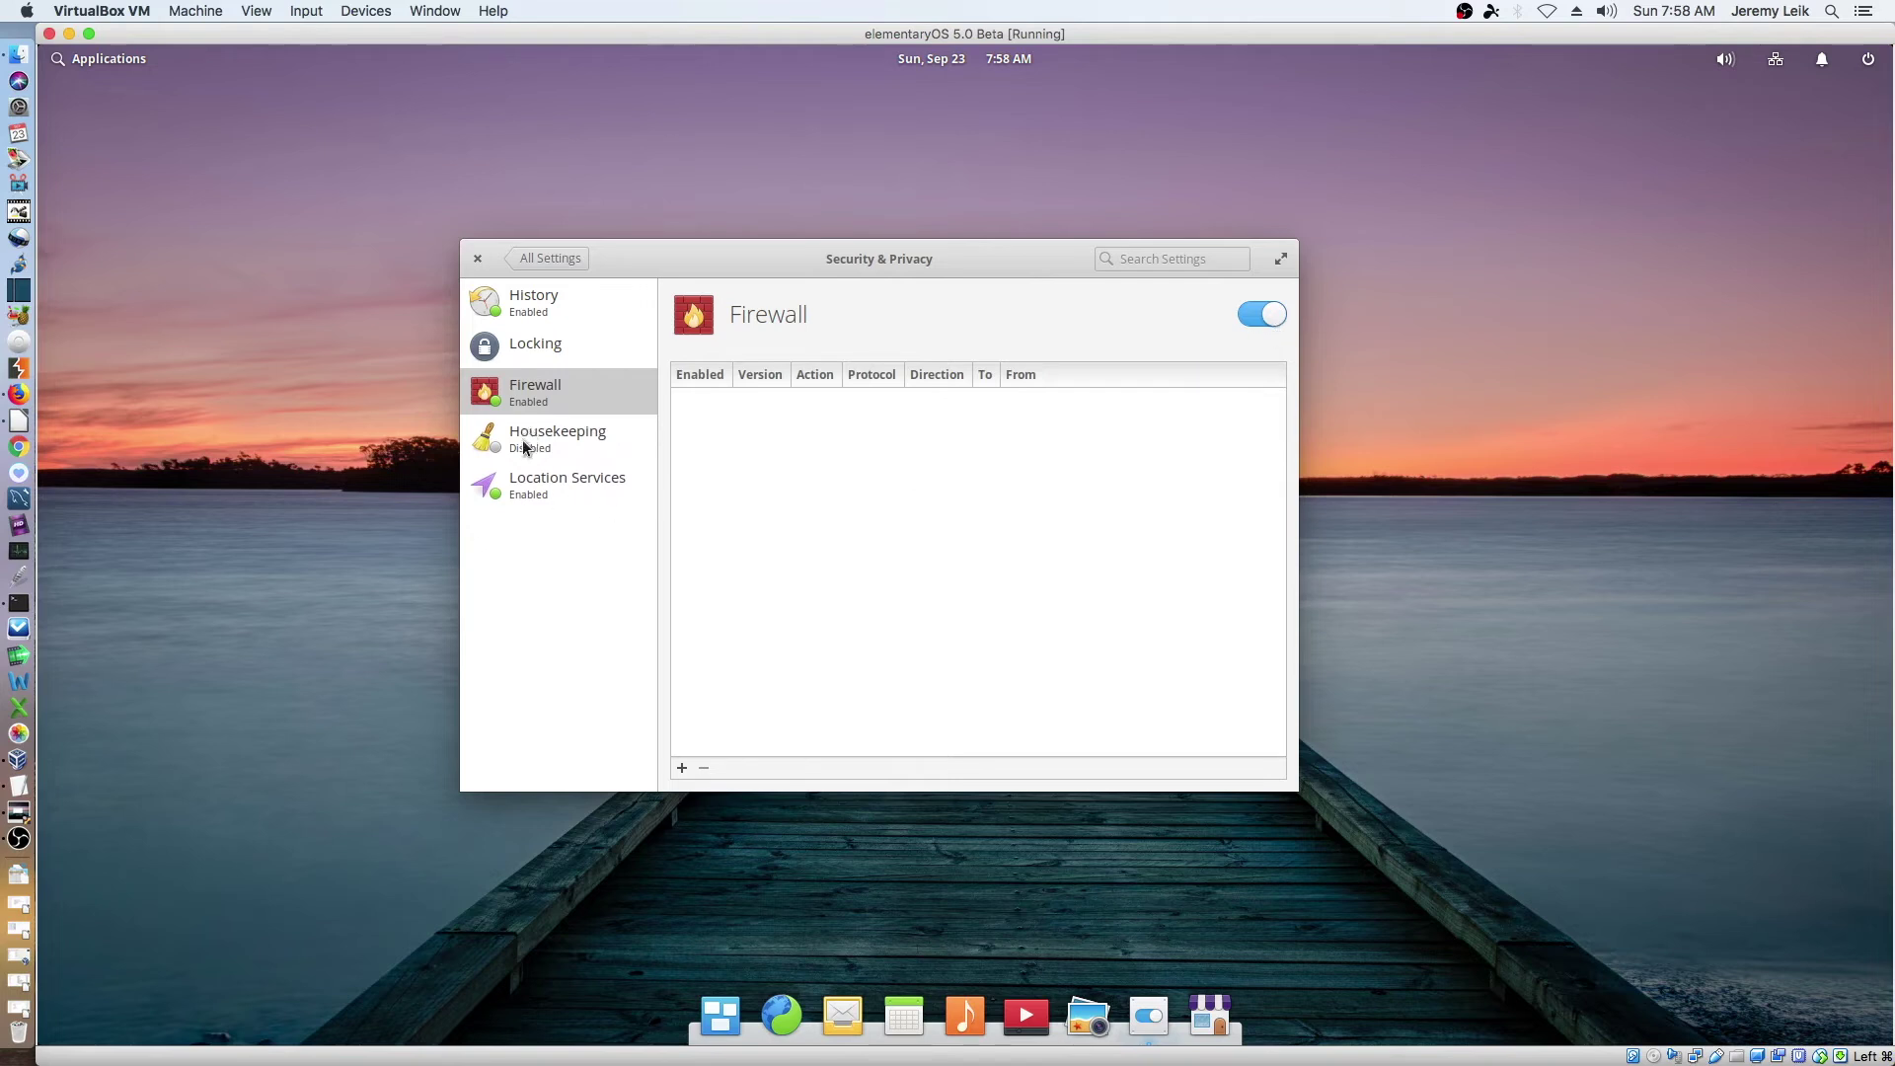
- Look at the options for a new firewall rule and its available actions without adding one
left_click(681, 767)
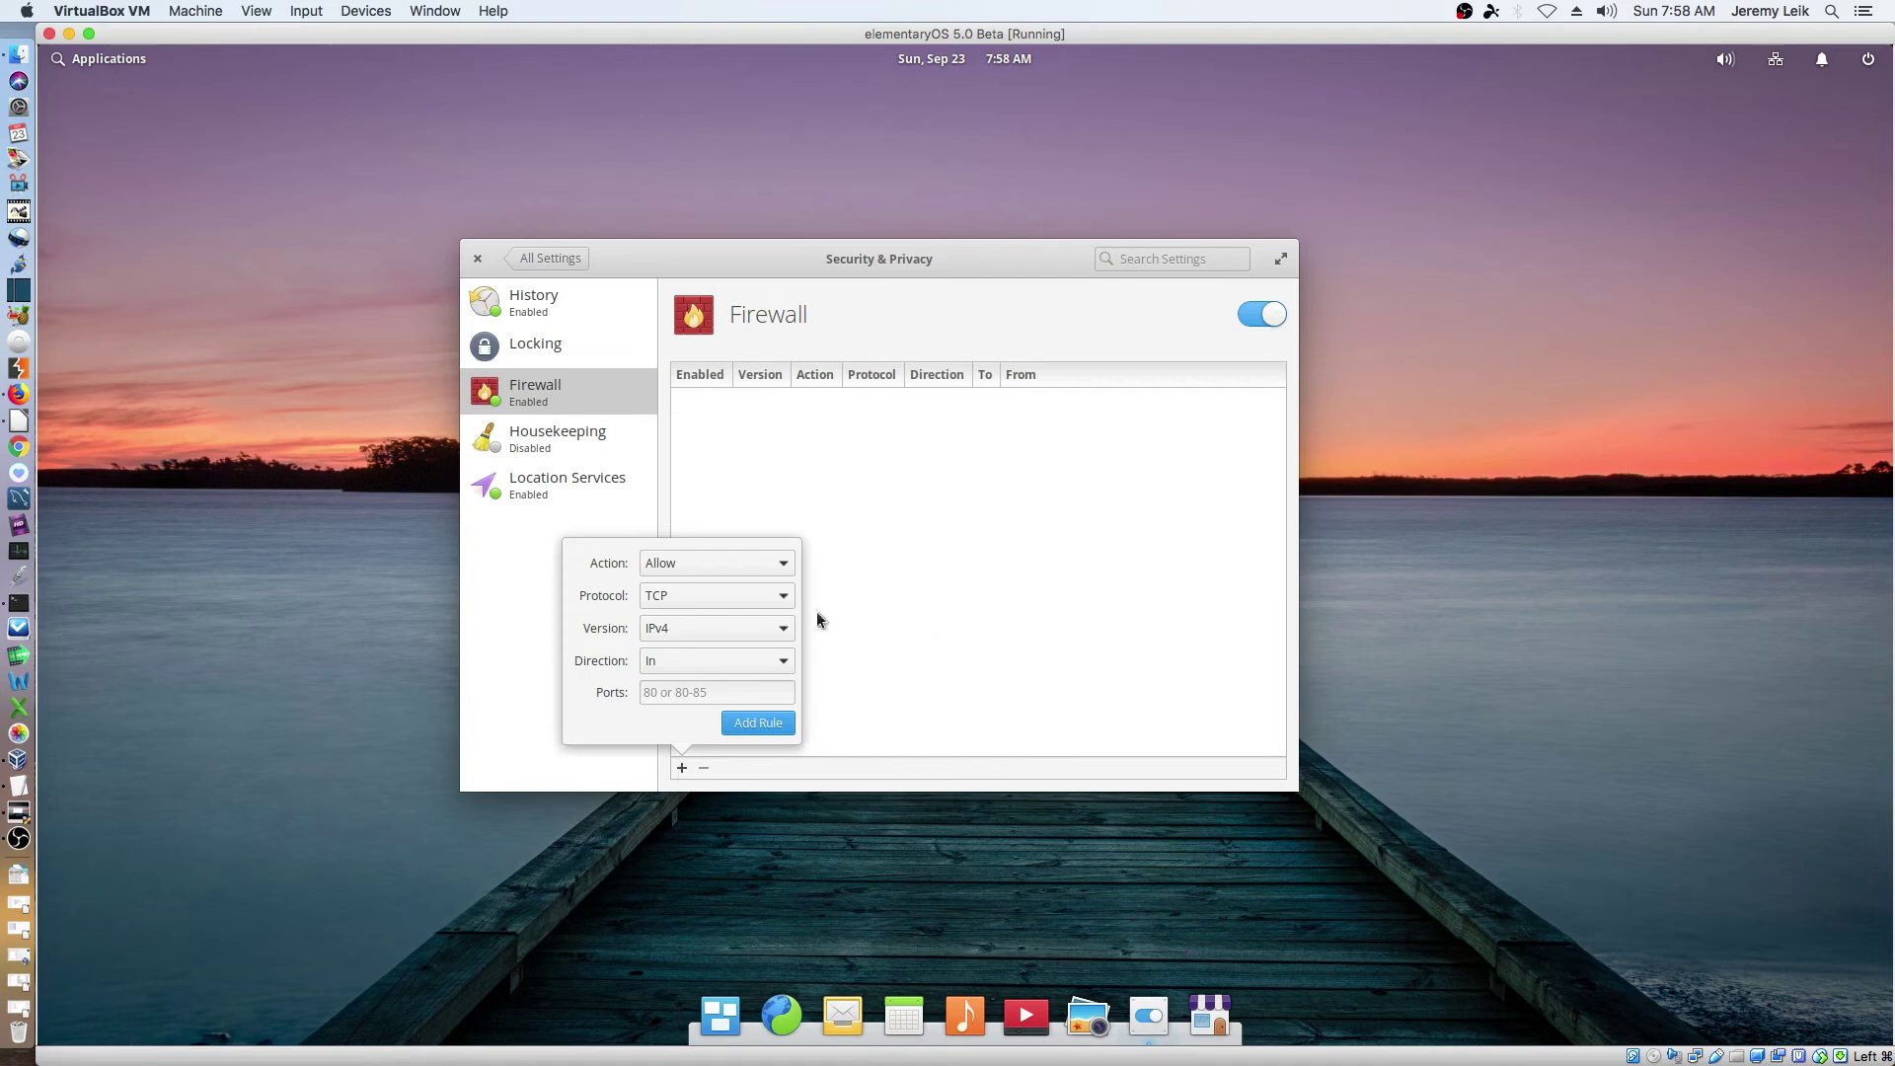
left_click(783, 563)
left_click(1193, 490)
left_click(1102, 592)
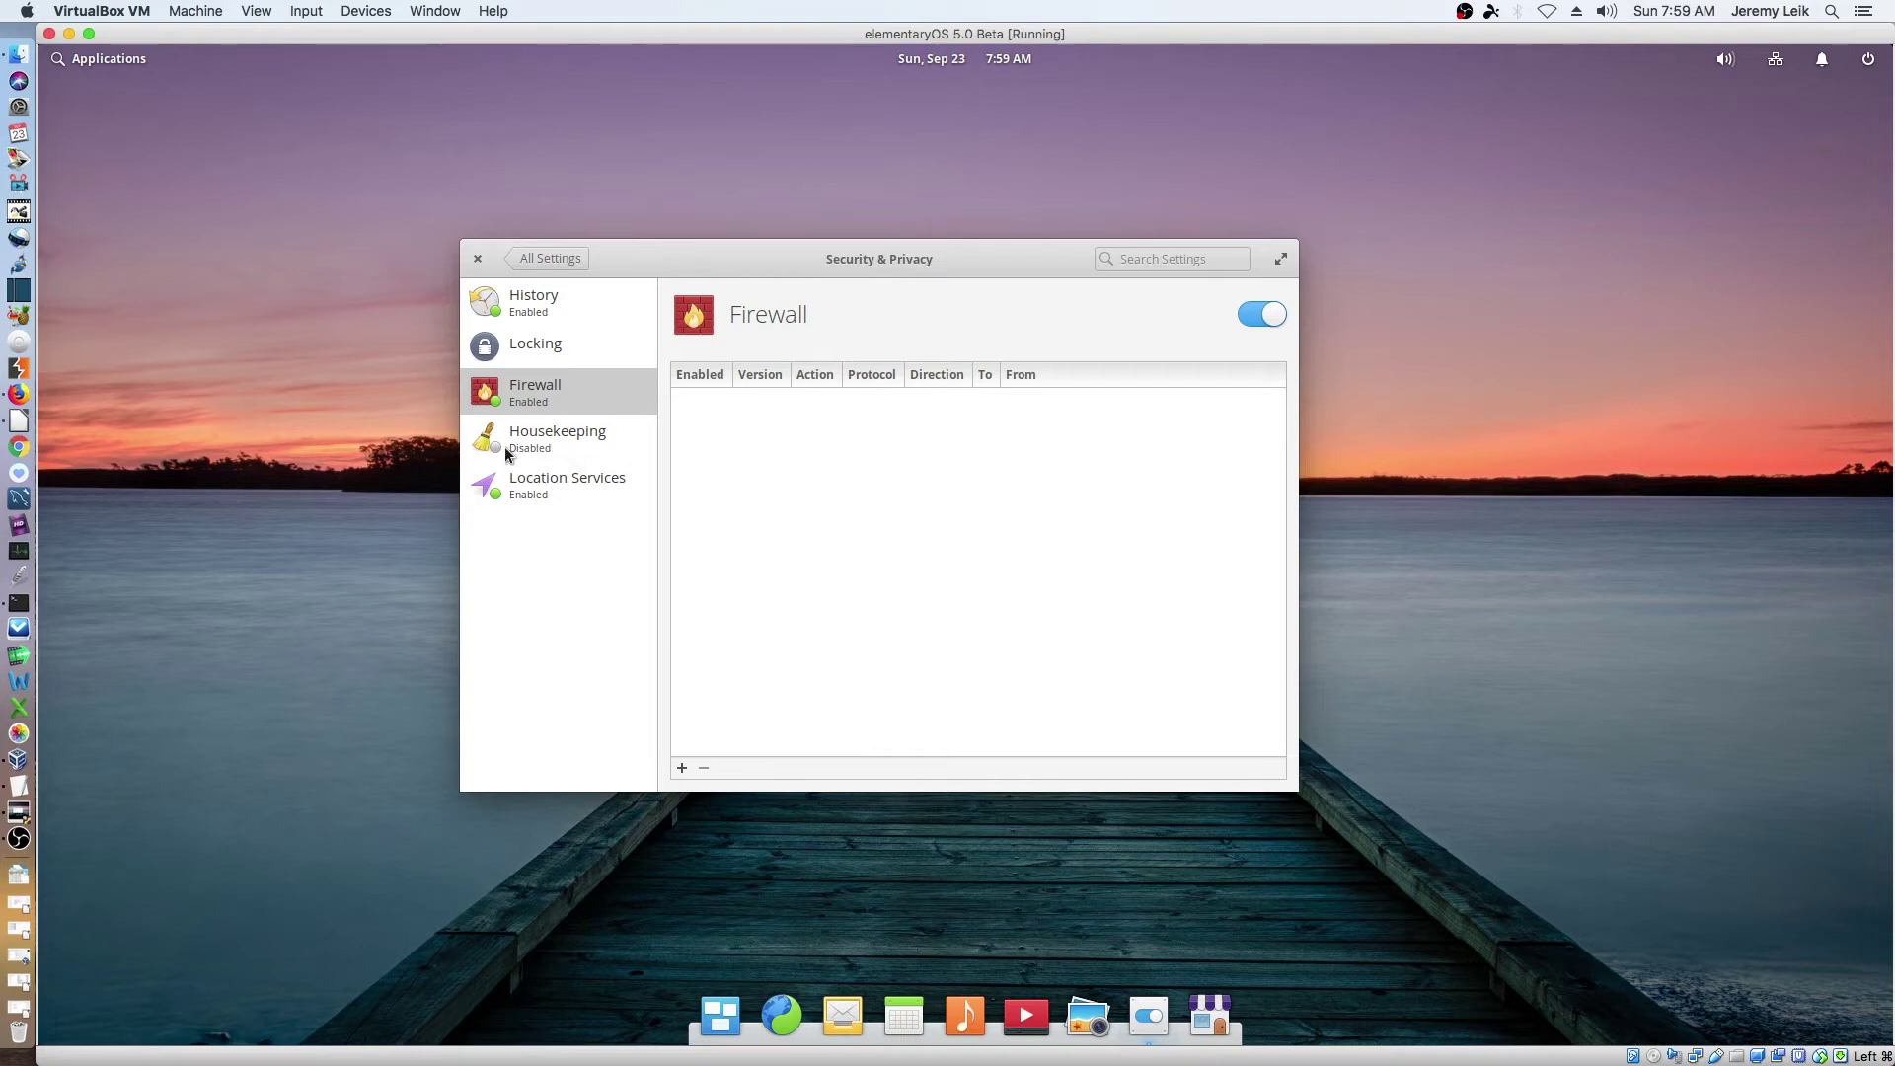
- Enable automatic deletion of old temporary and trashed files under Housekeeping, and view the Location Services settings
left_click(559, 437)
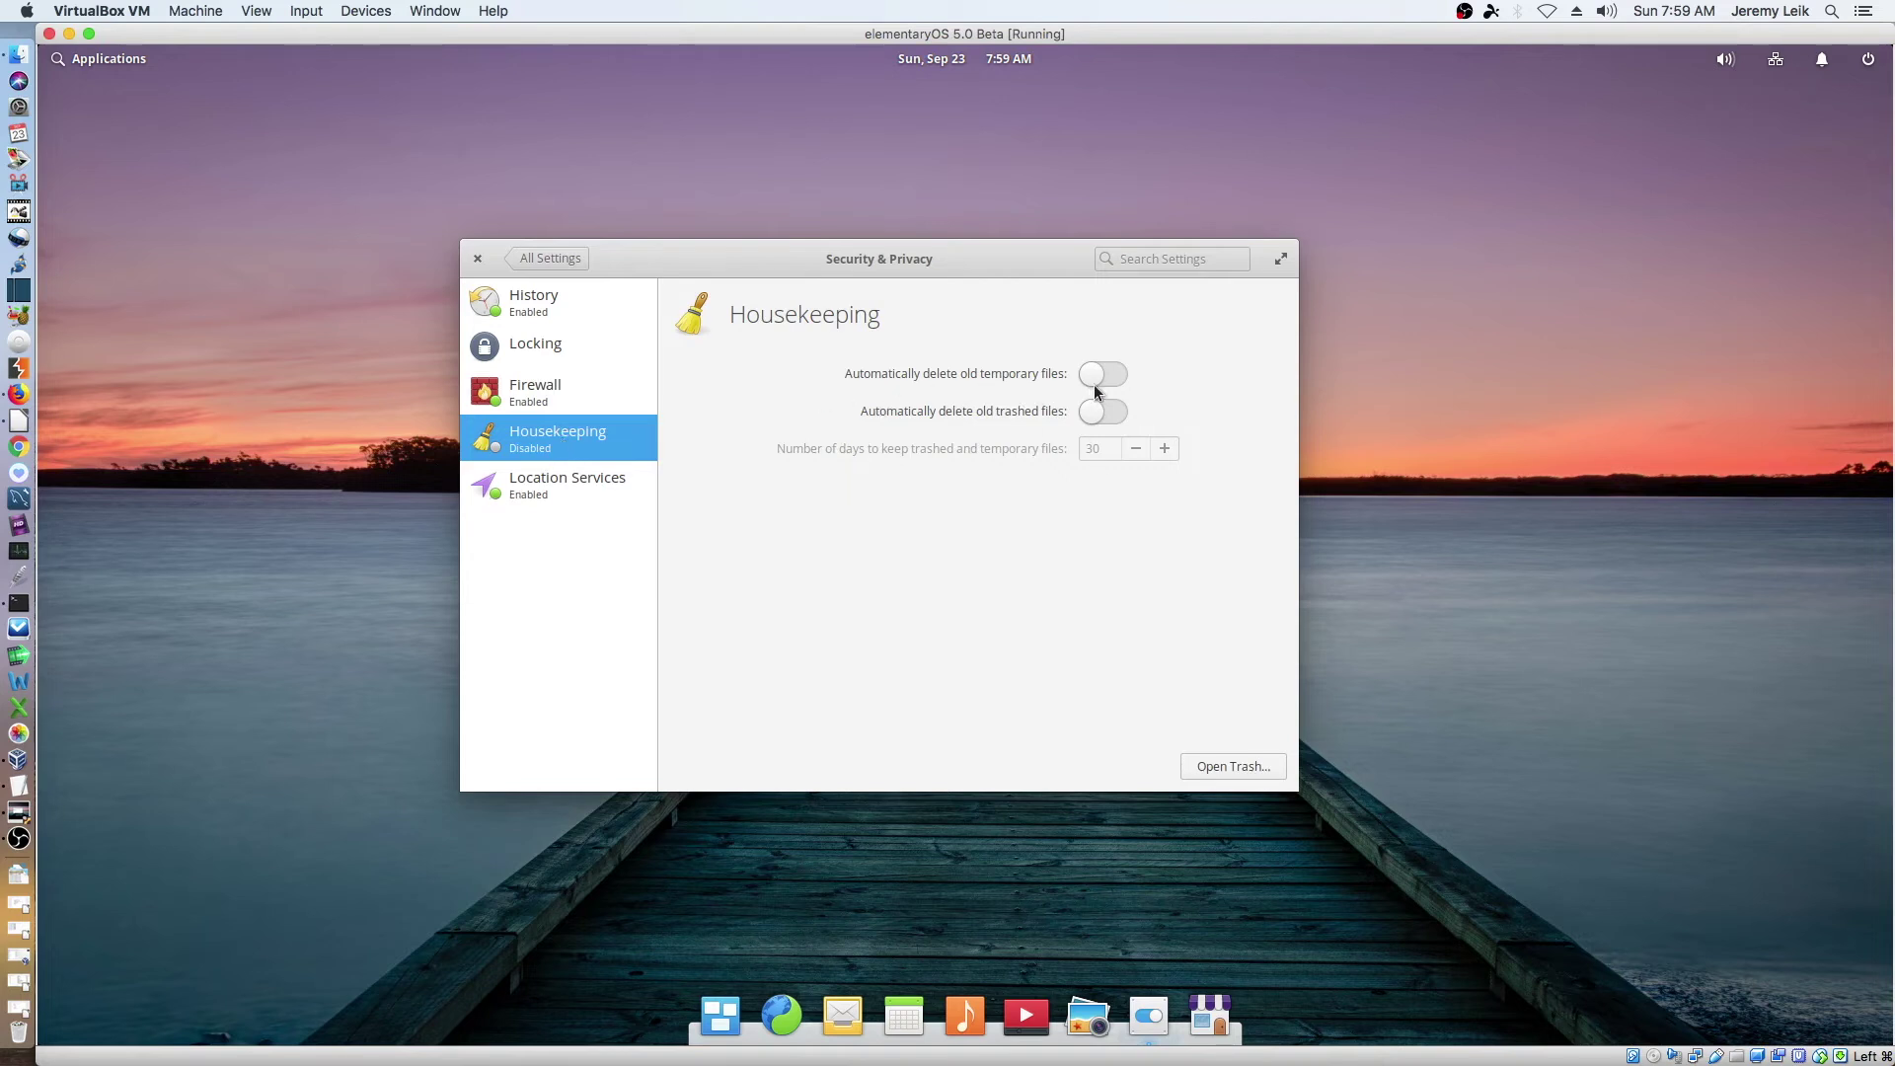
left_click(1116, 373)
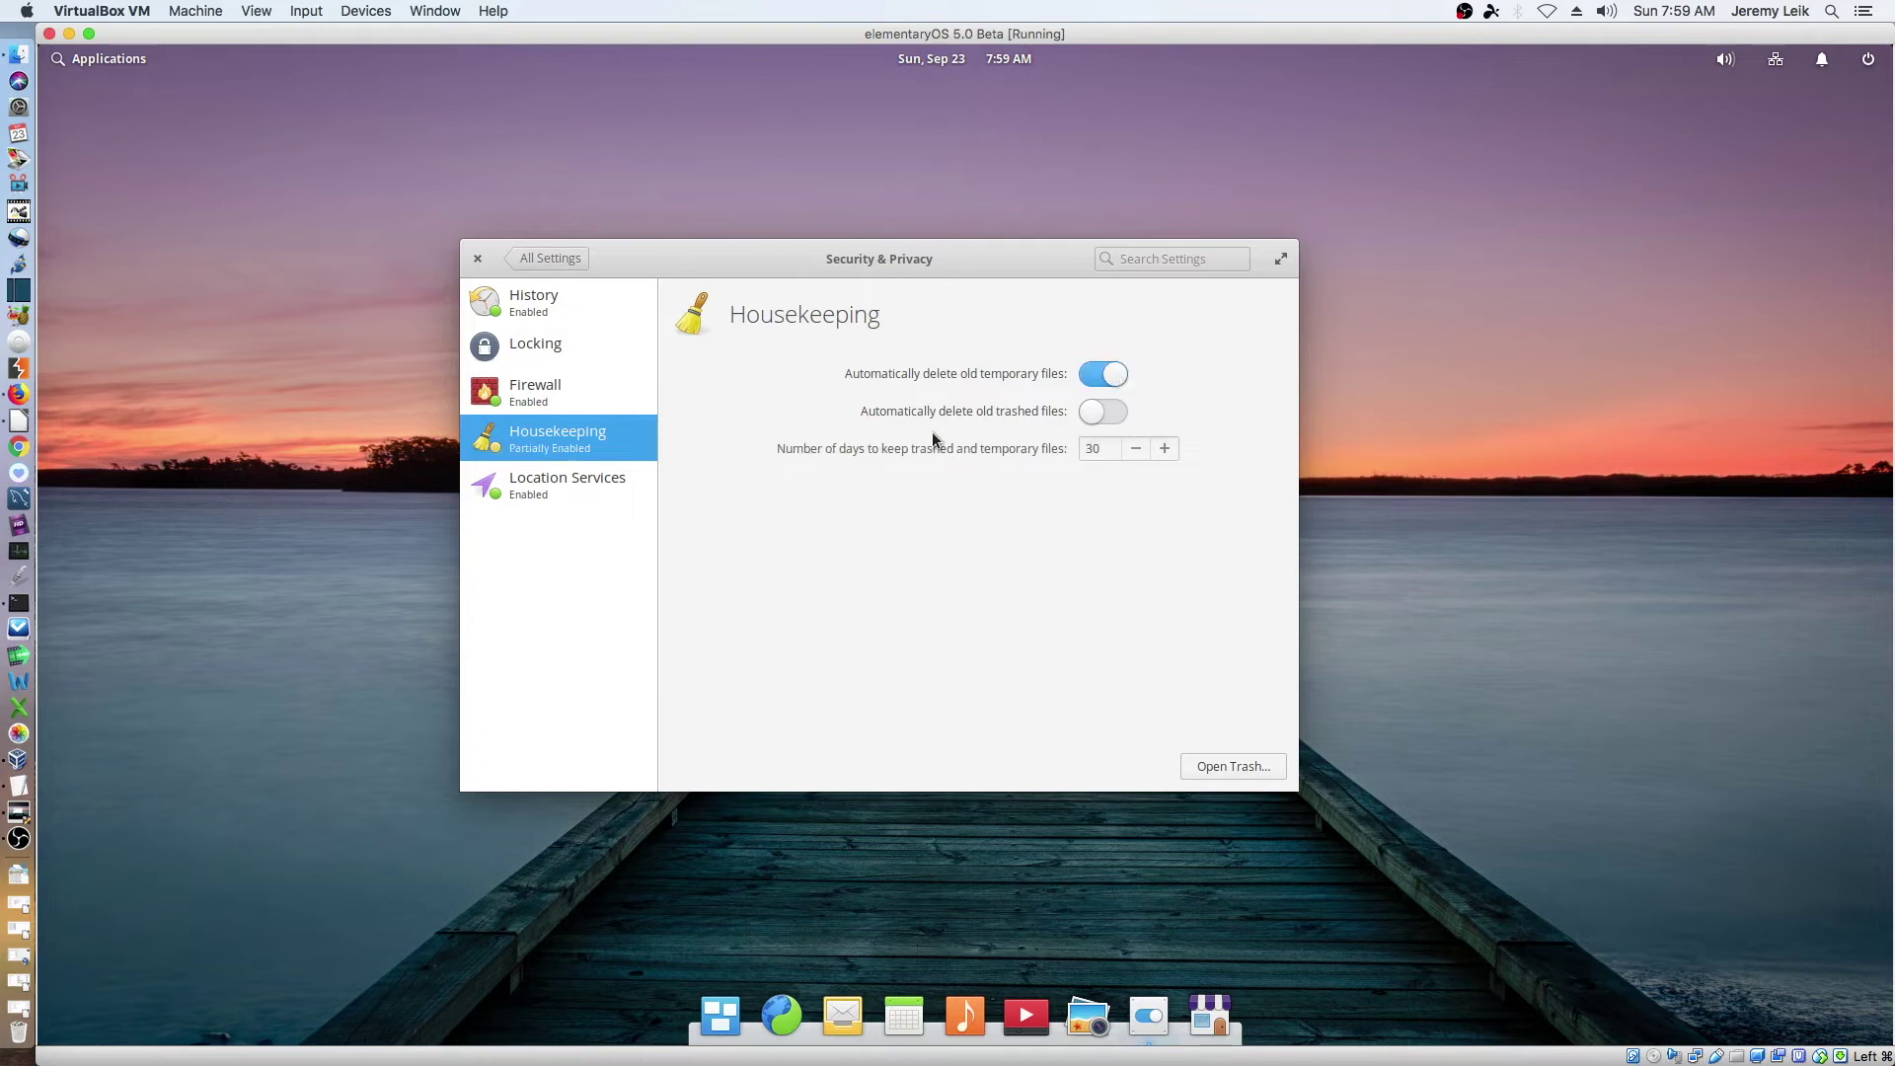
left_click(1119, 412)
left_click(533, 492)
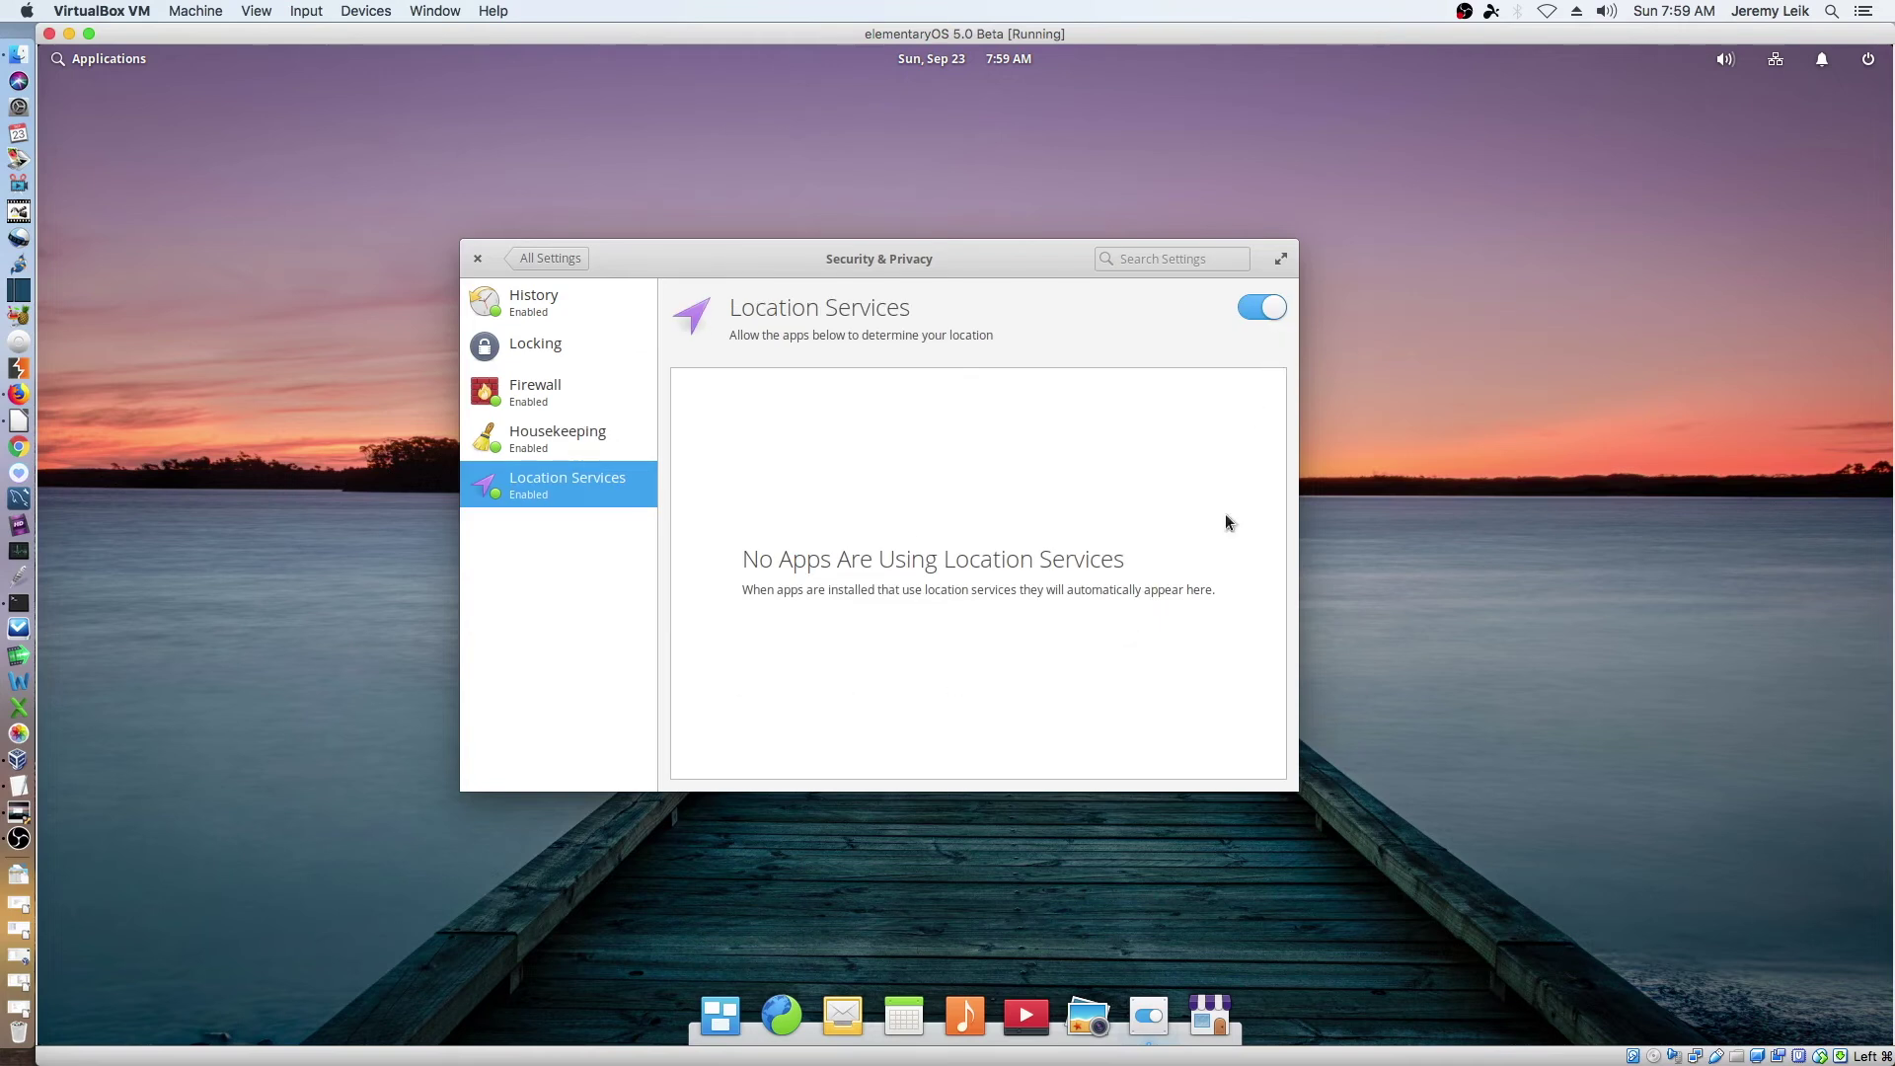
- Start adding the Brother HL-5370DW series network printer in the Printers settings and set its location to Office
left_click(543, 260)
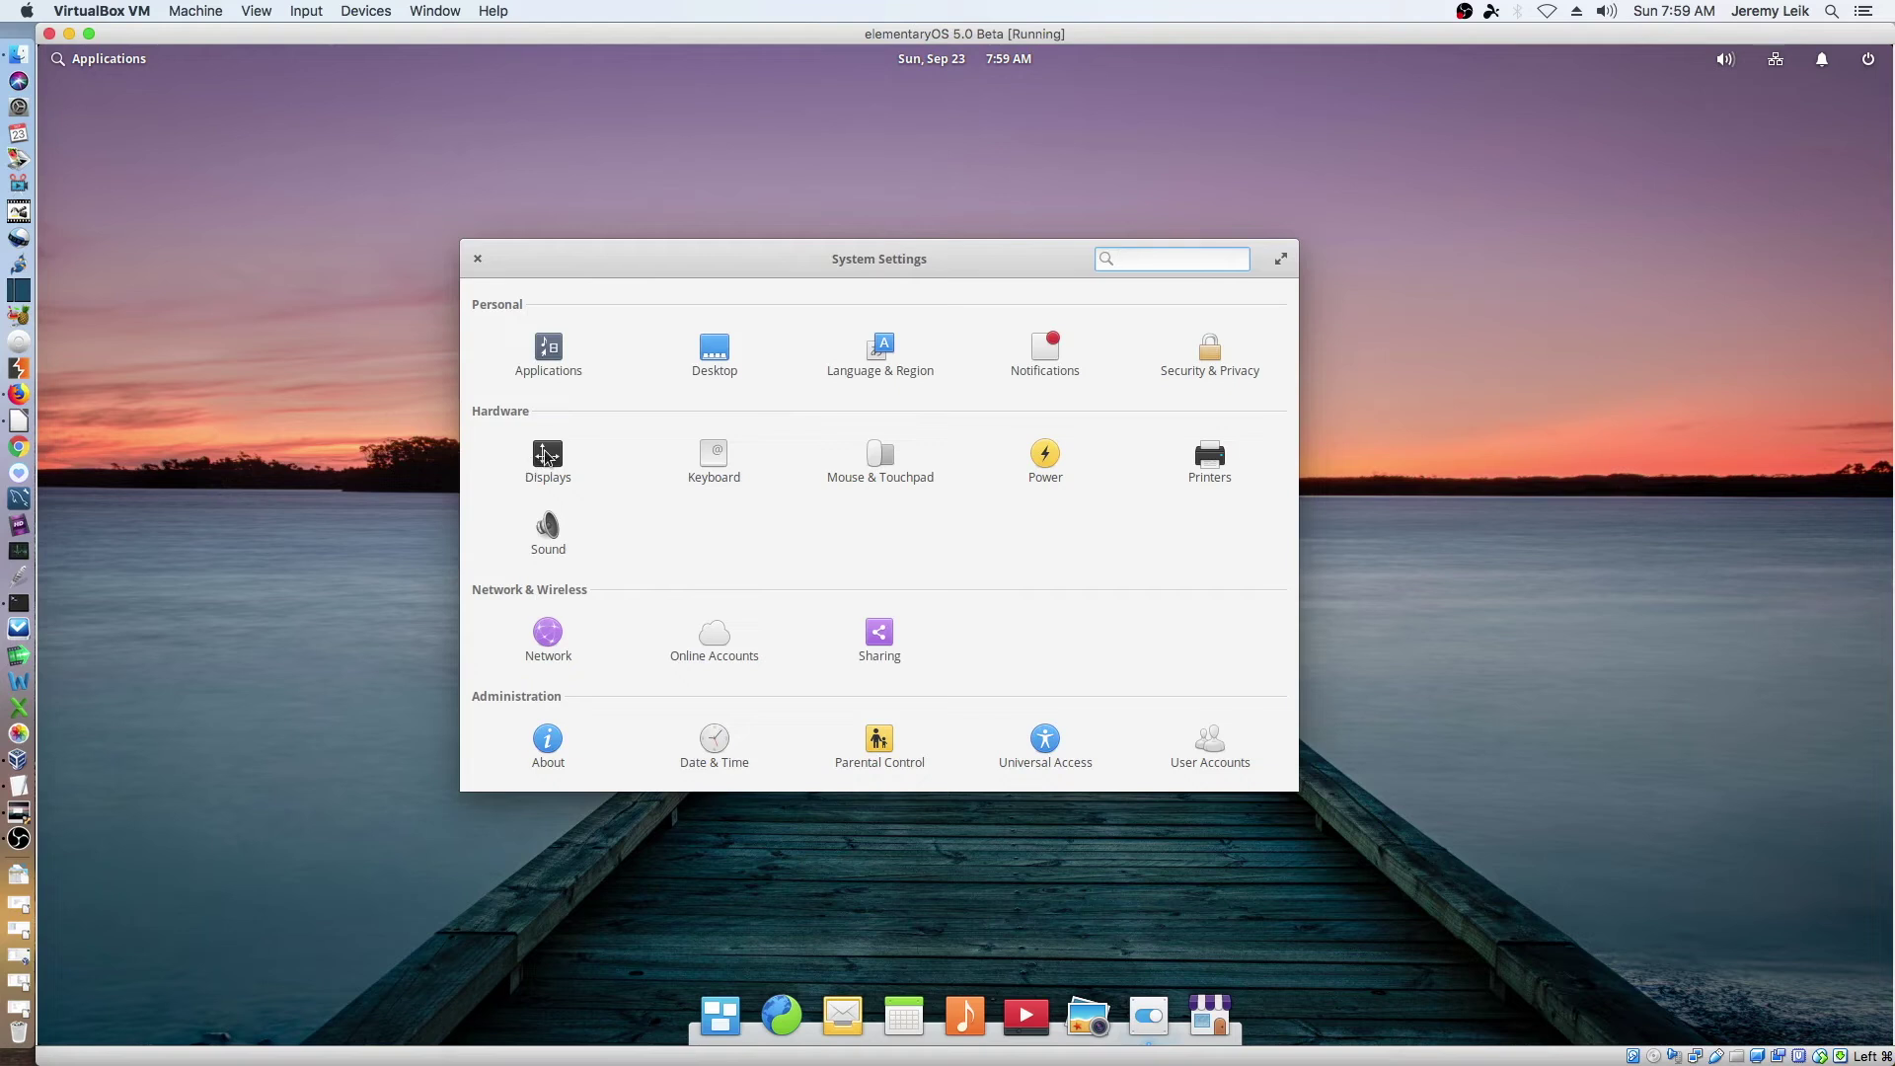
left_click(1196, 464)
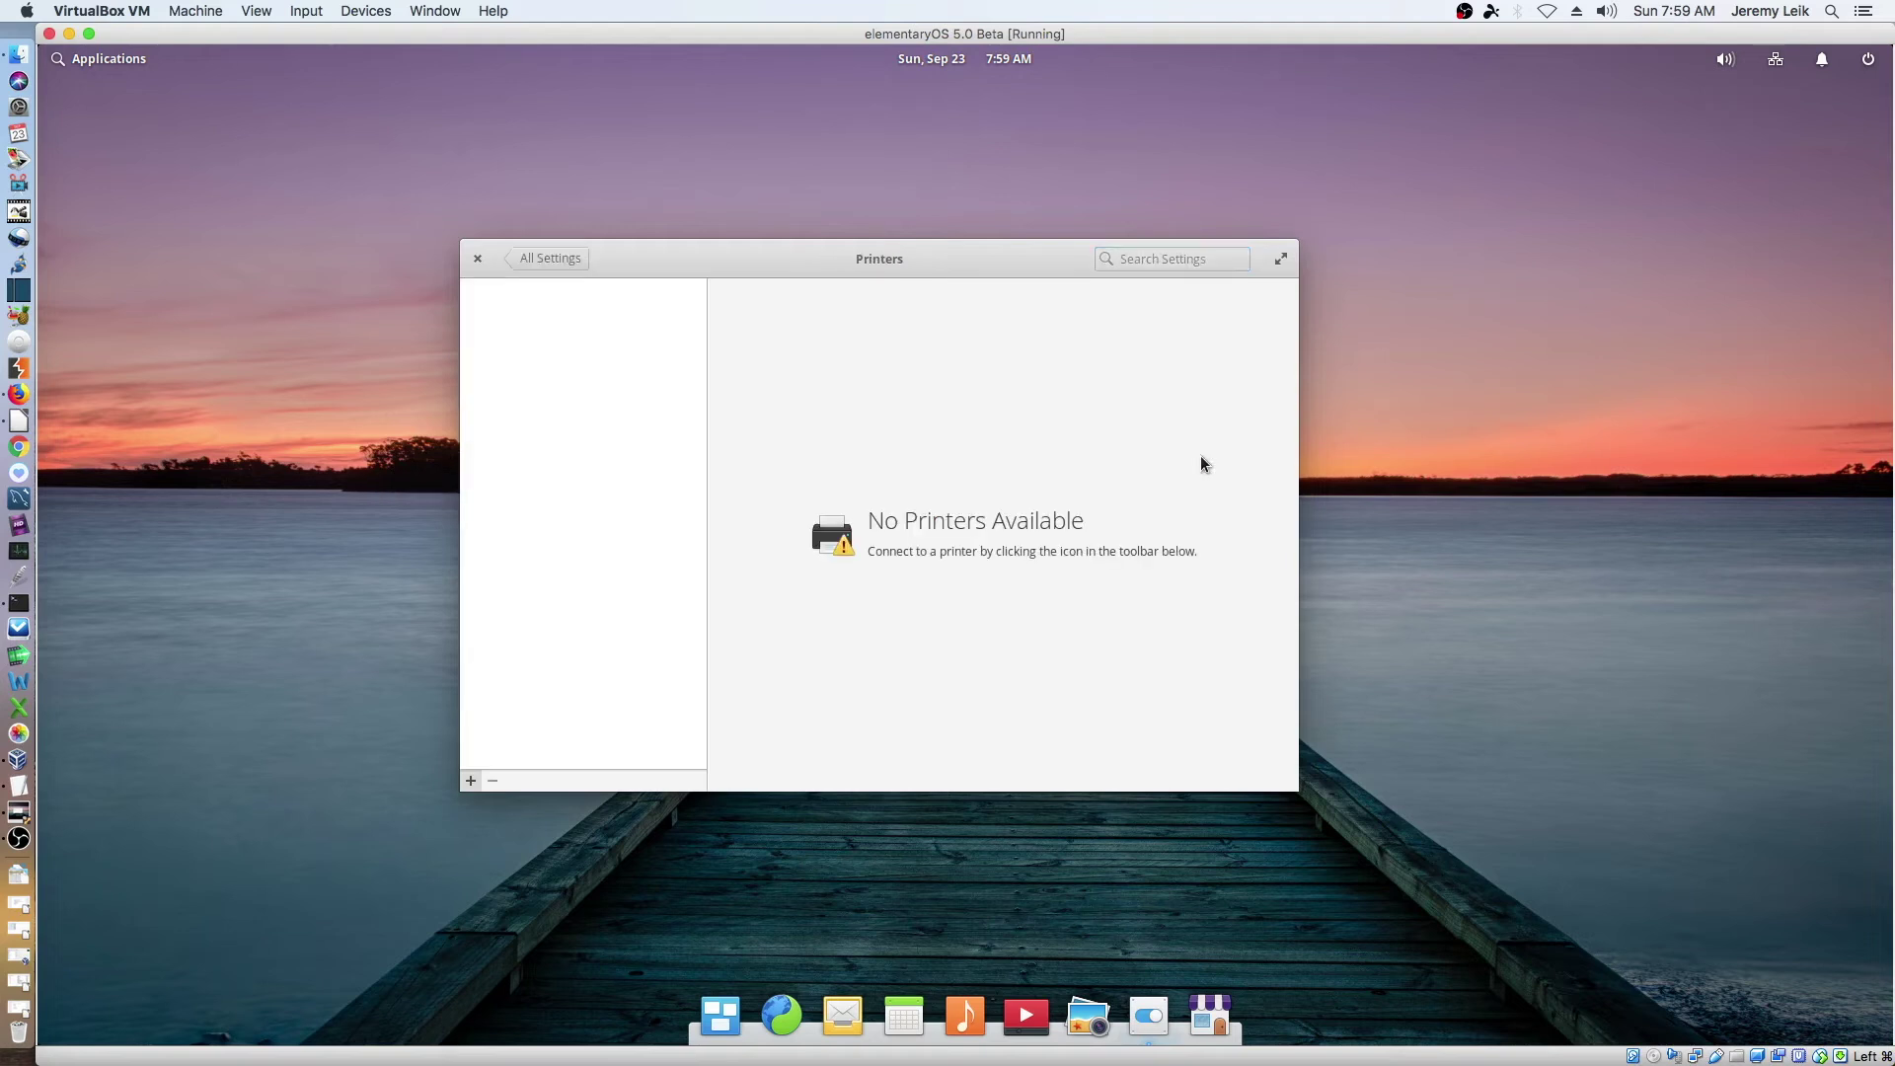
left_click(469, 780)
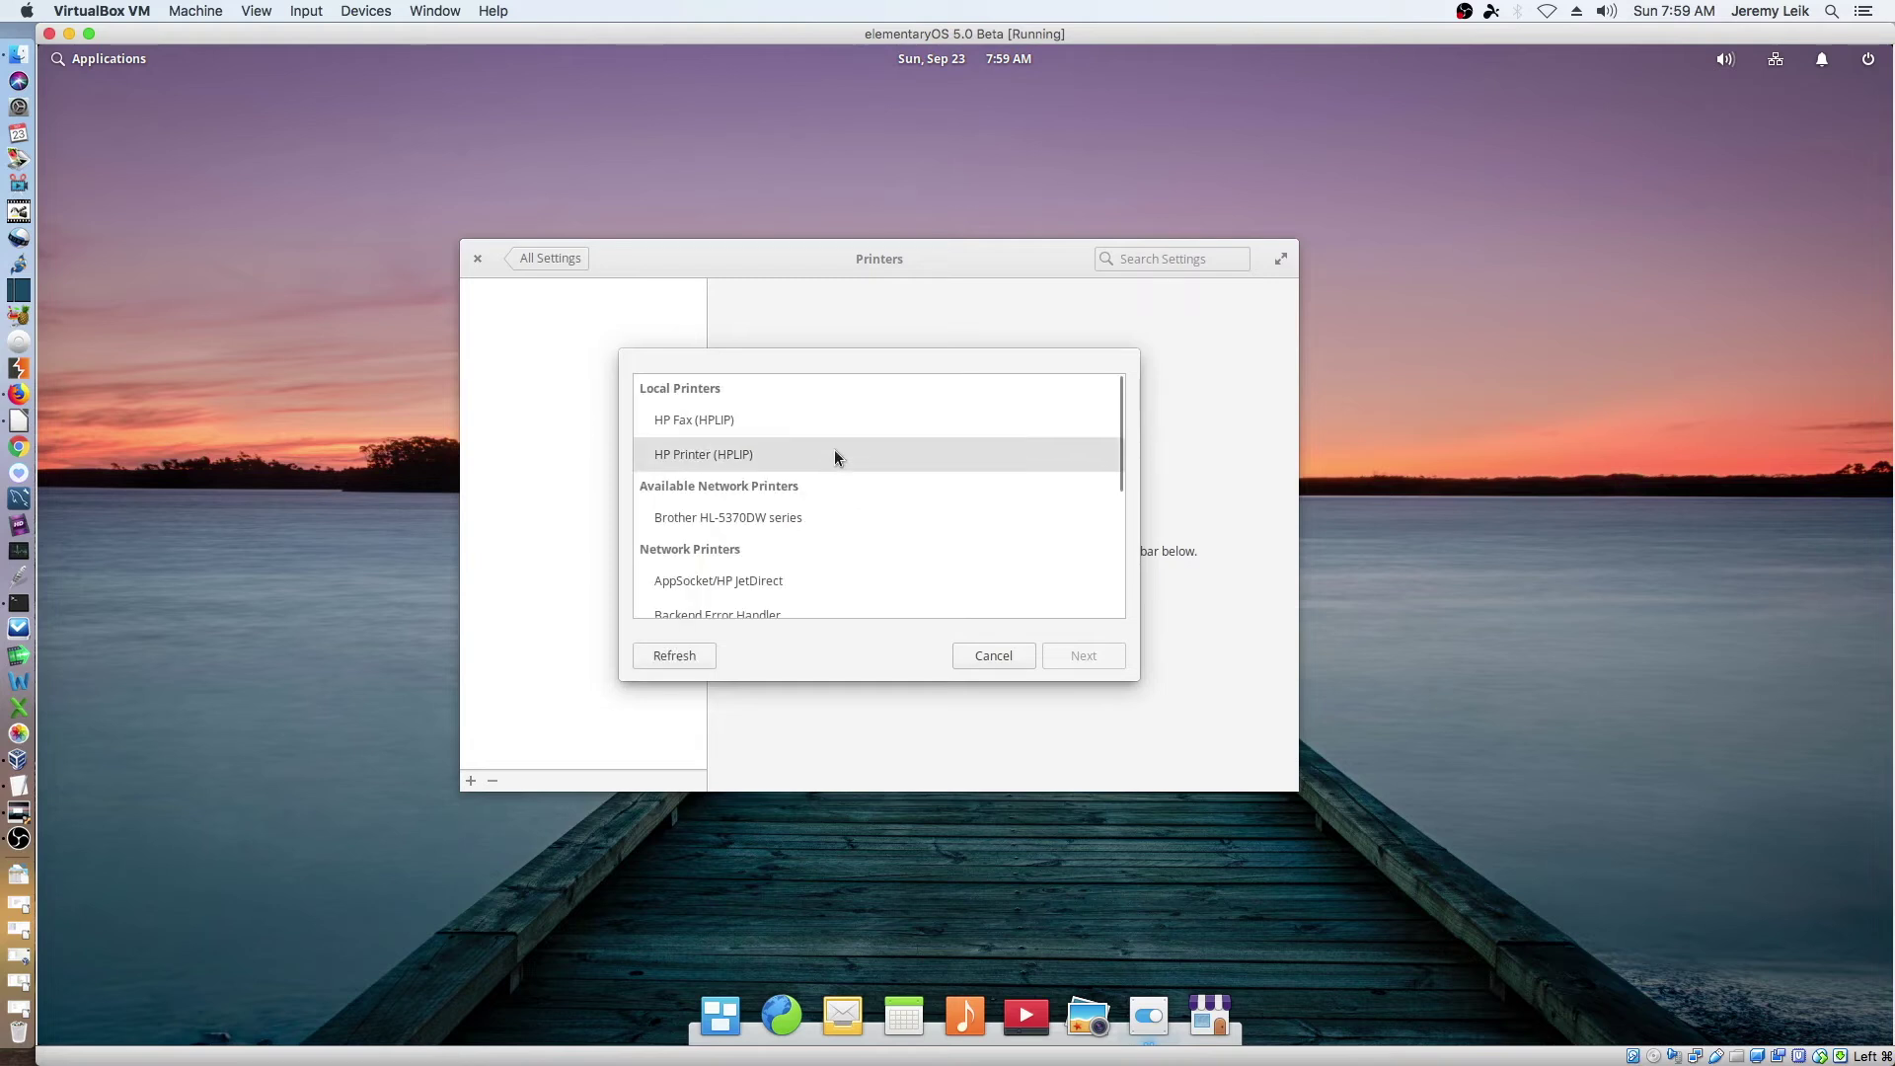
left_click(683, 517)
left_click(1075, 654)
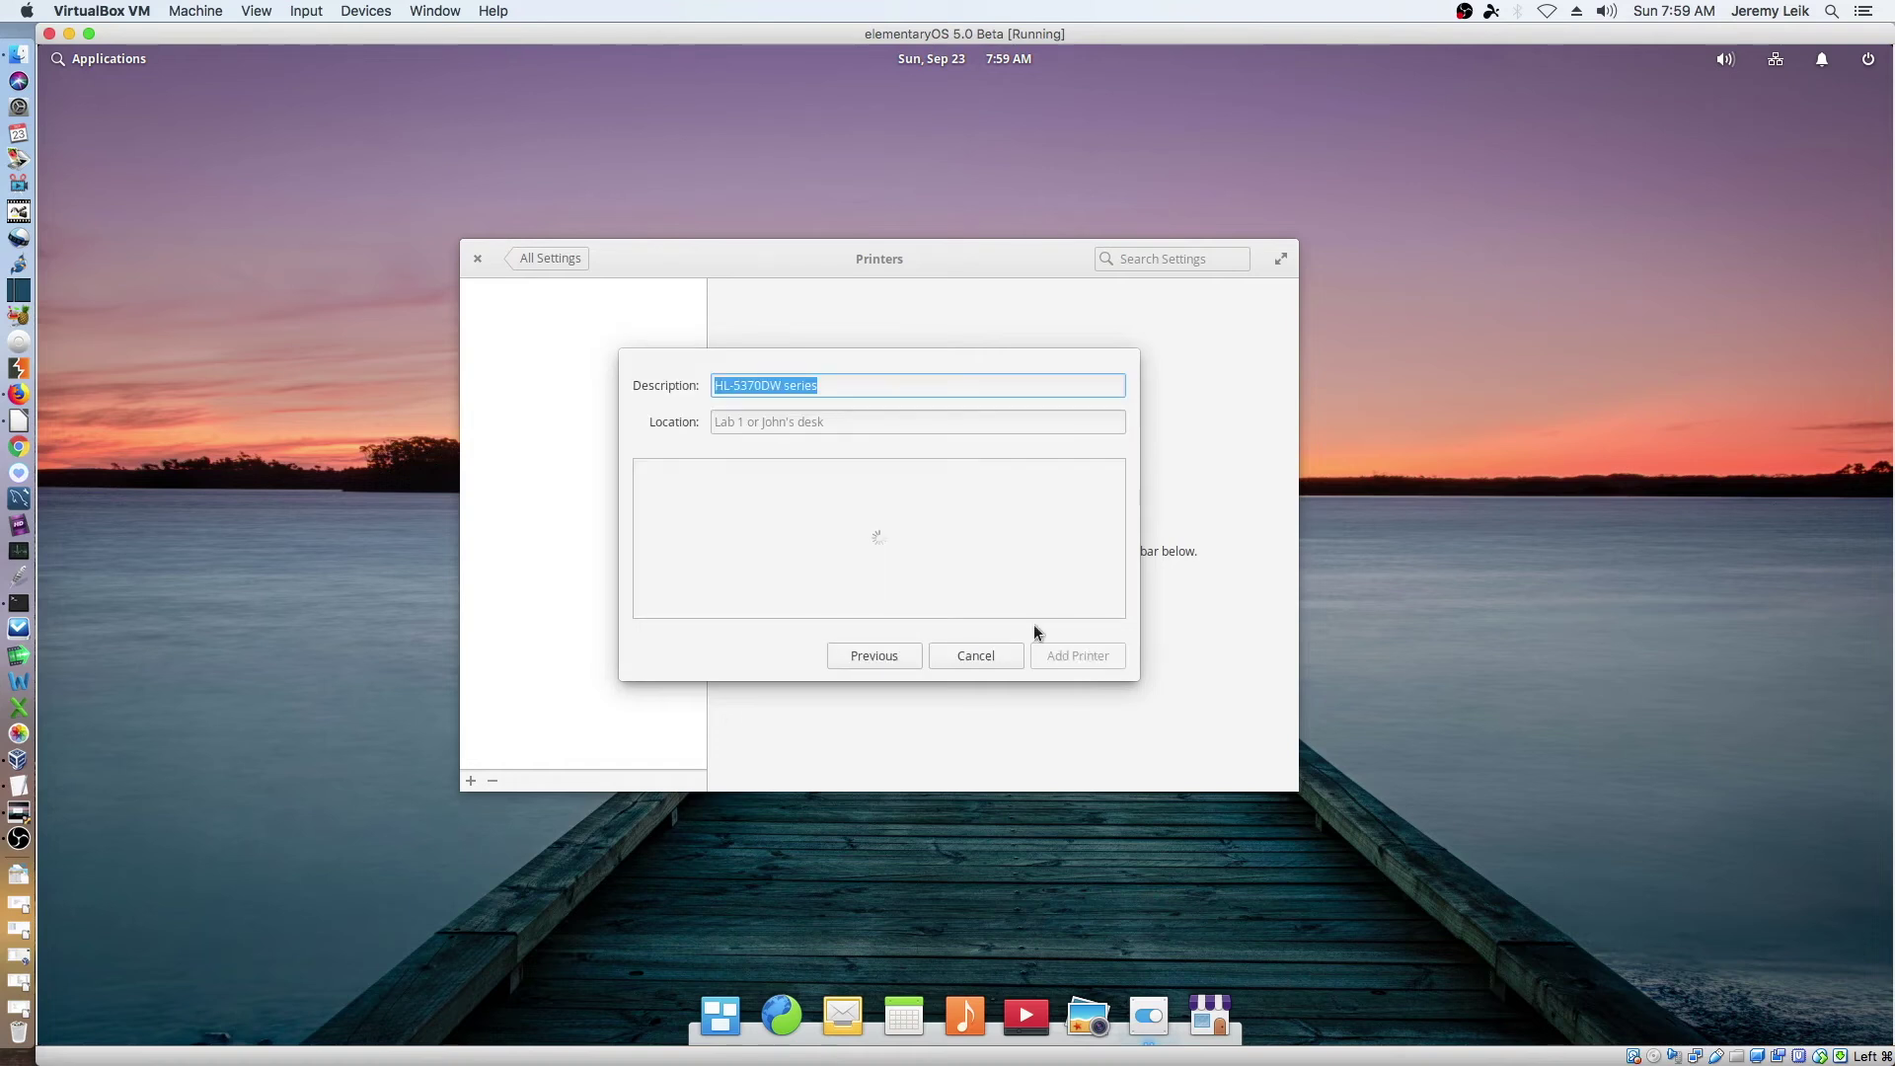
left_click(825, 419)
type("Office")
key("Tab")
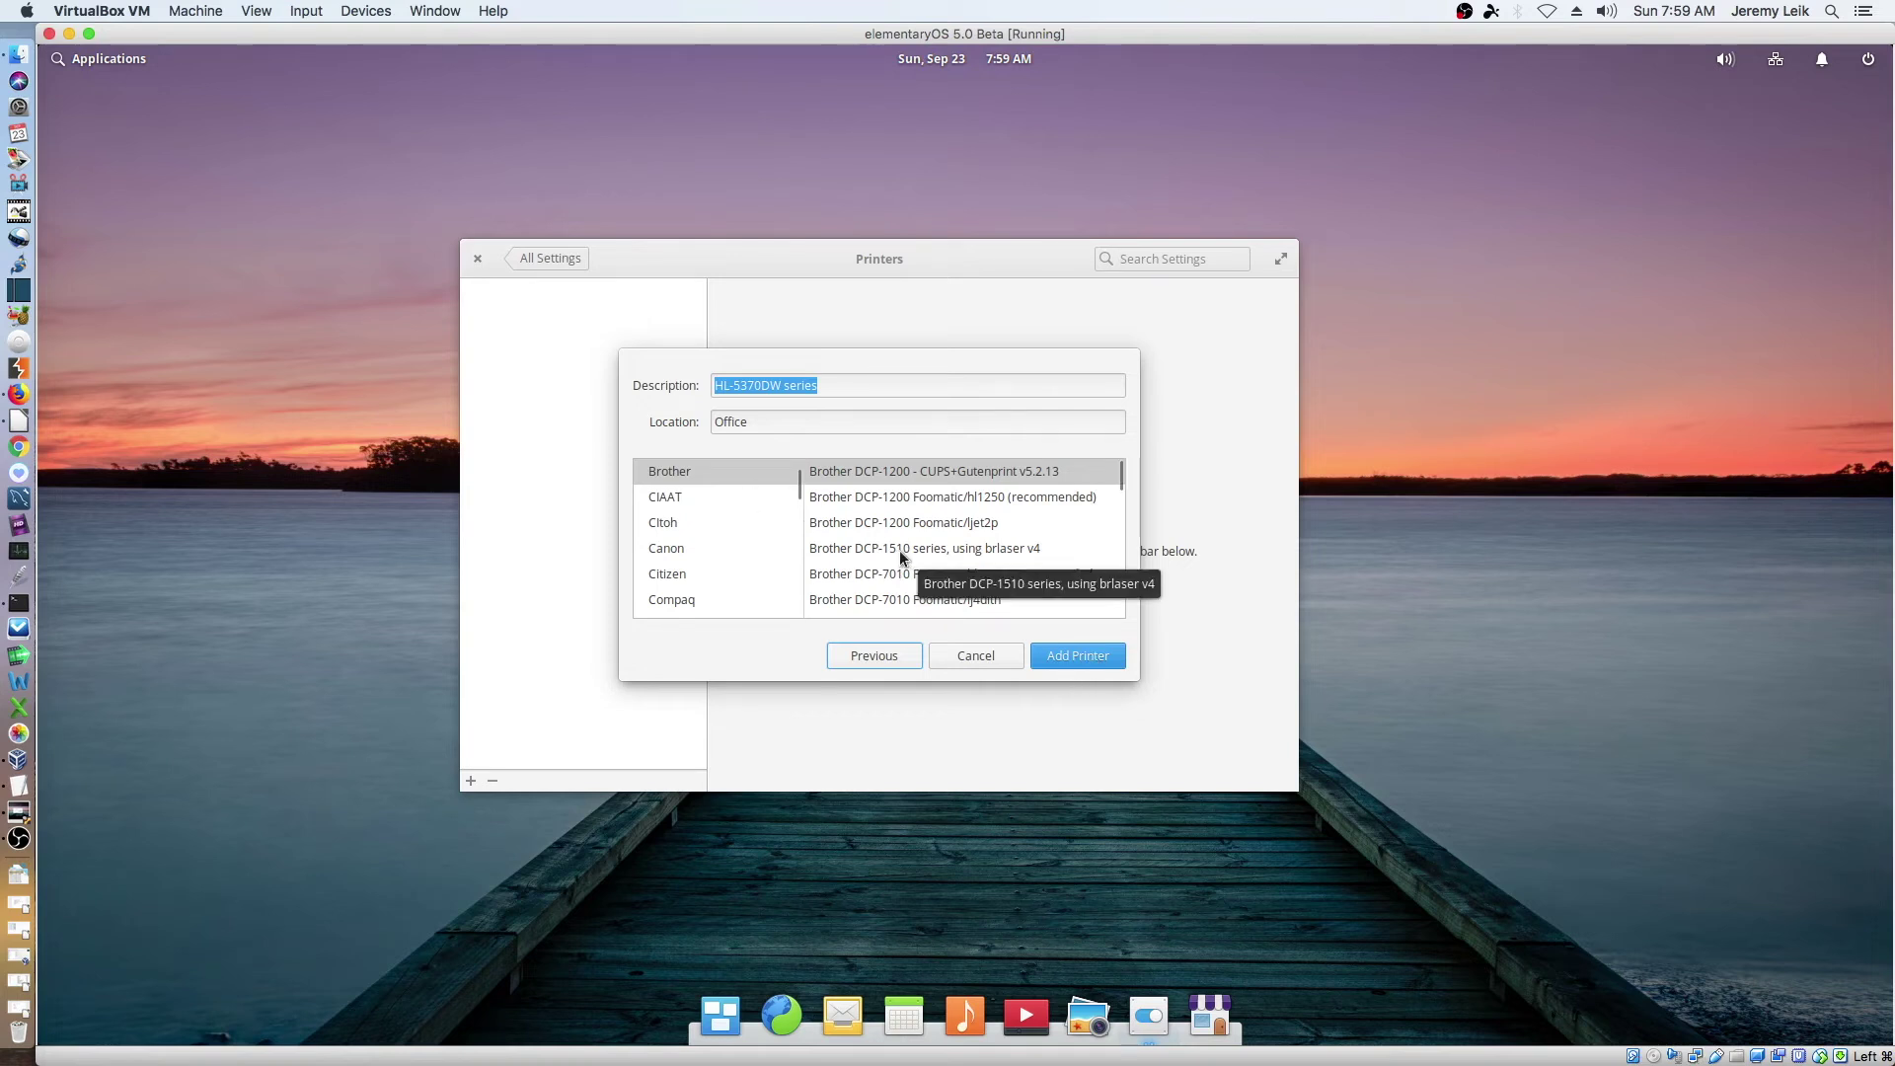
- Choose the Brother HL-5370DW BR-Script3 driver and add the printer
scroll(962, 543, "down", 5)
scroll(957, 547, "down", 2)
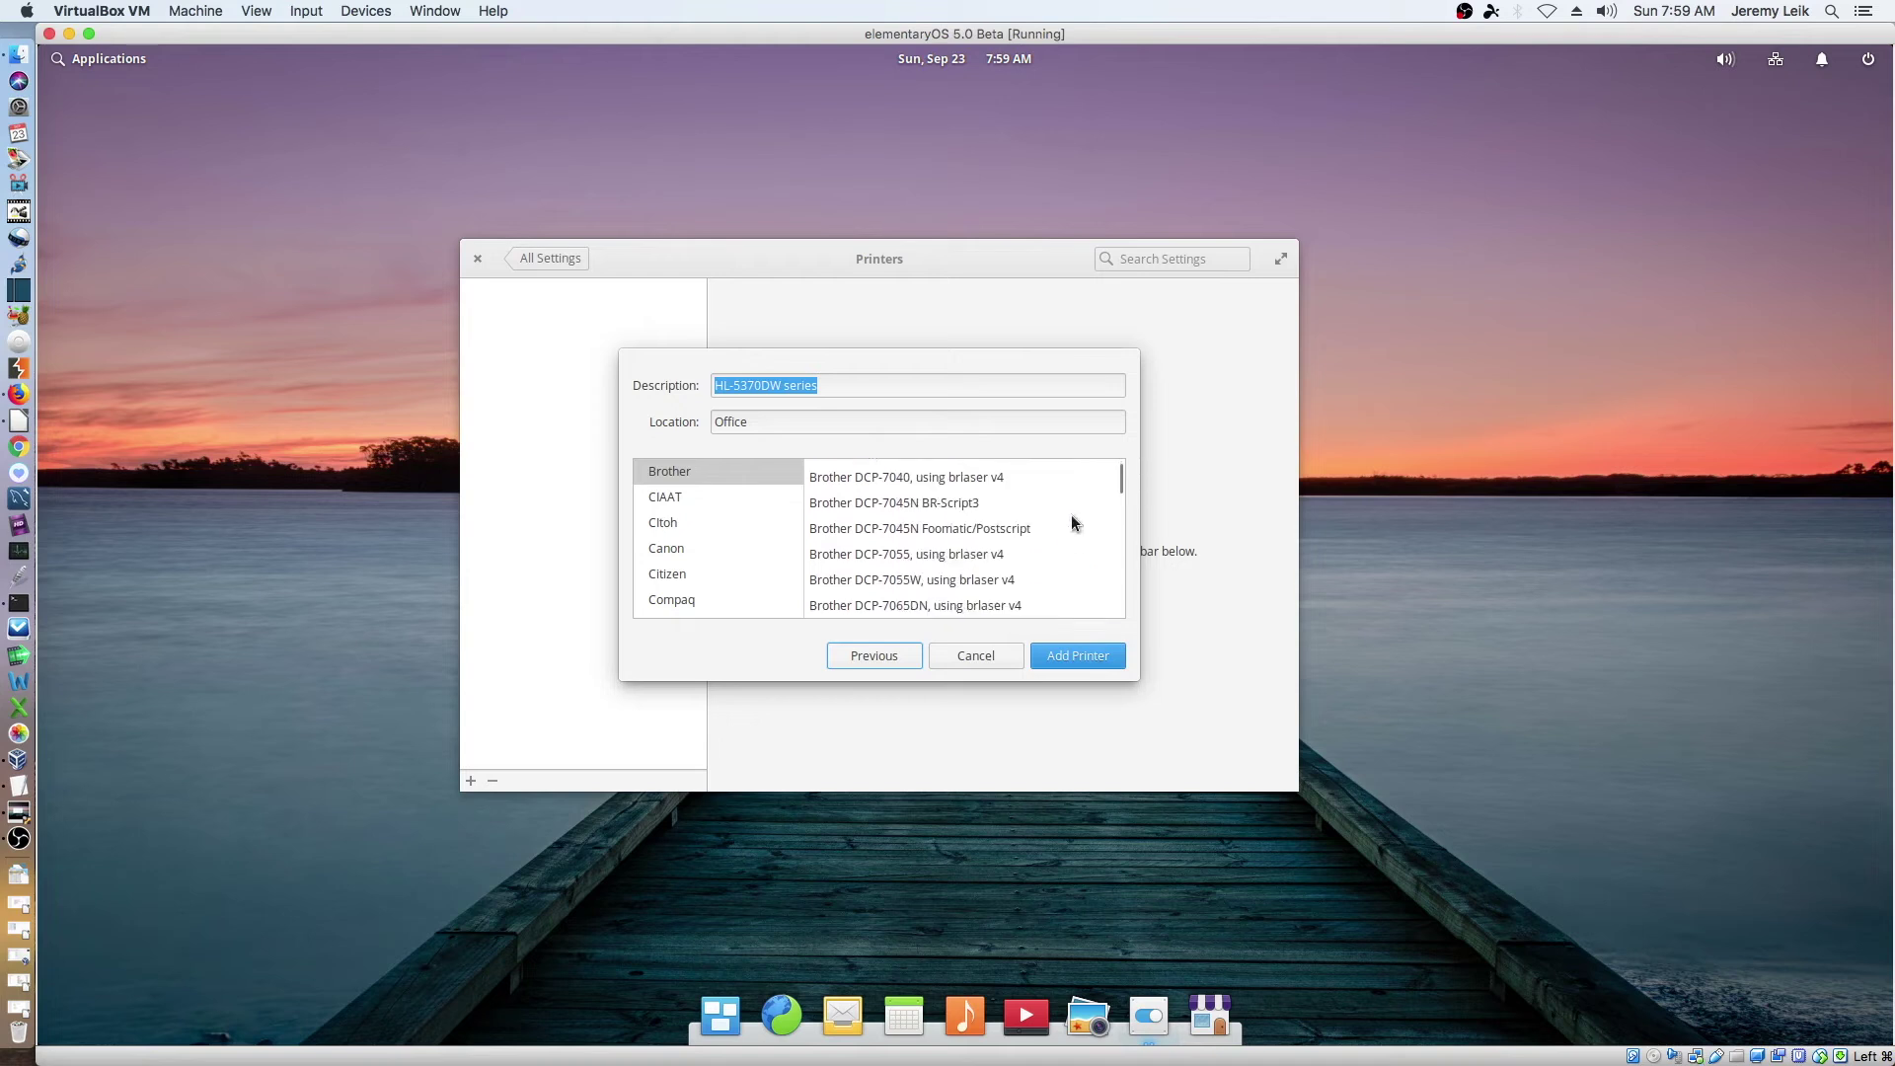
left_click_drag(1121, 476, 1104, 559)
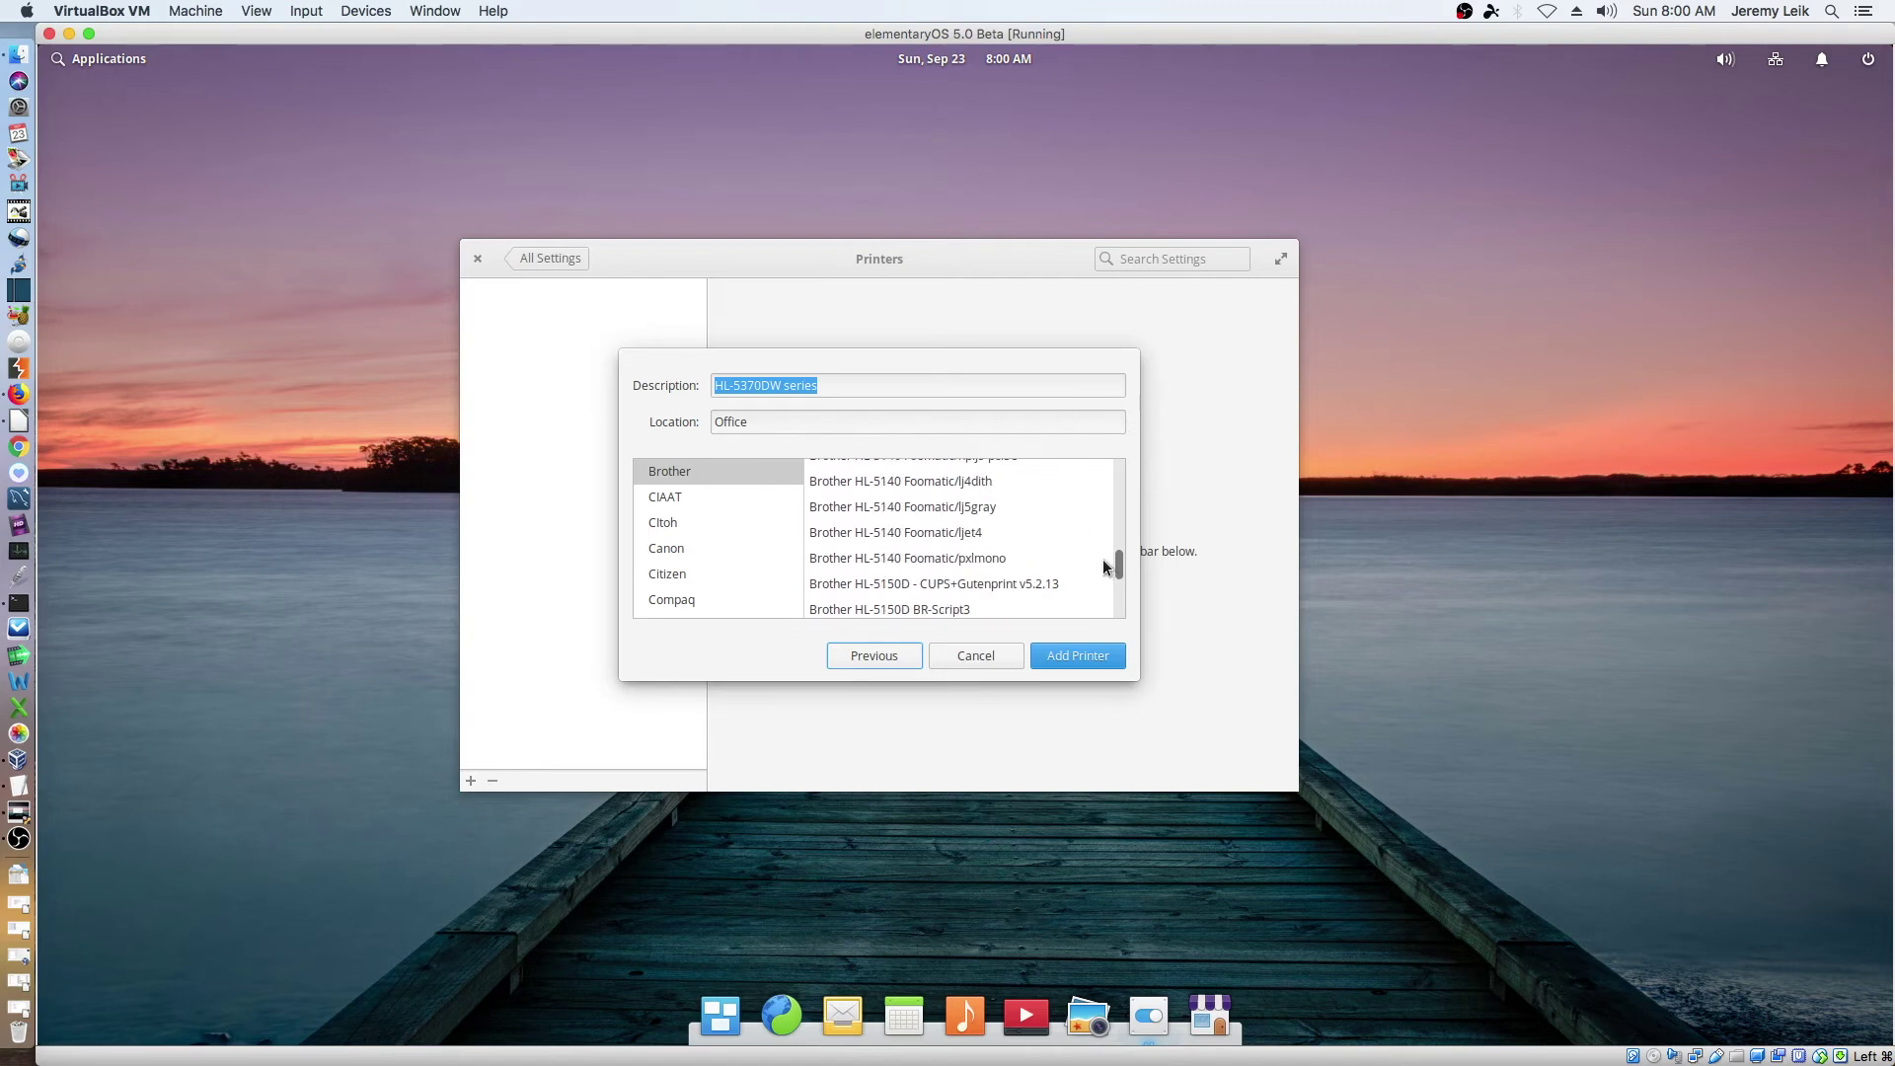
left_click_drag(1103, 558, 1102, 564)
scroll(1102, 564, "down", 3)
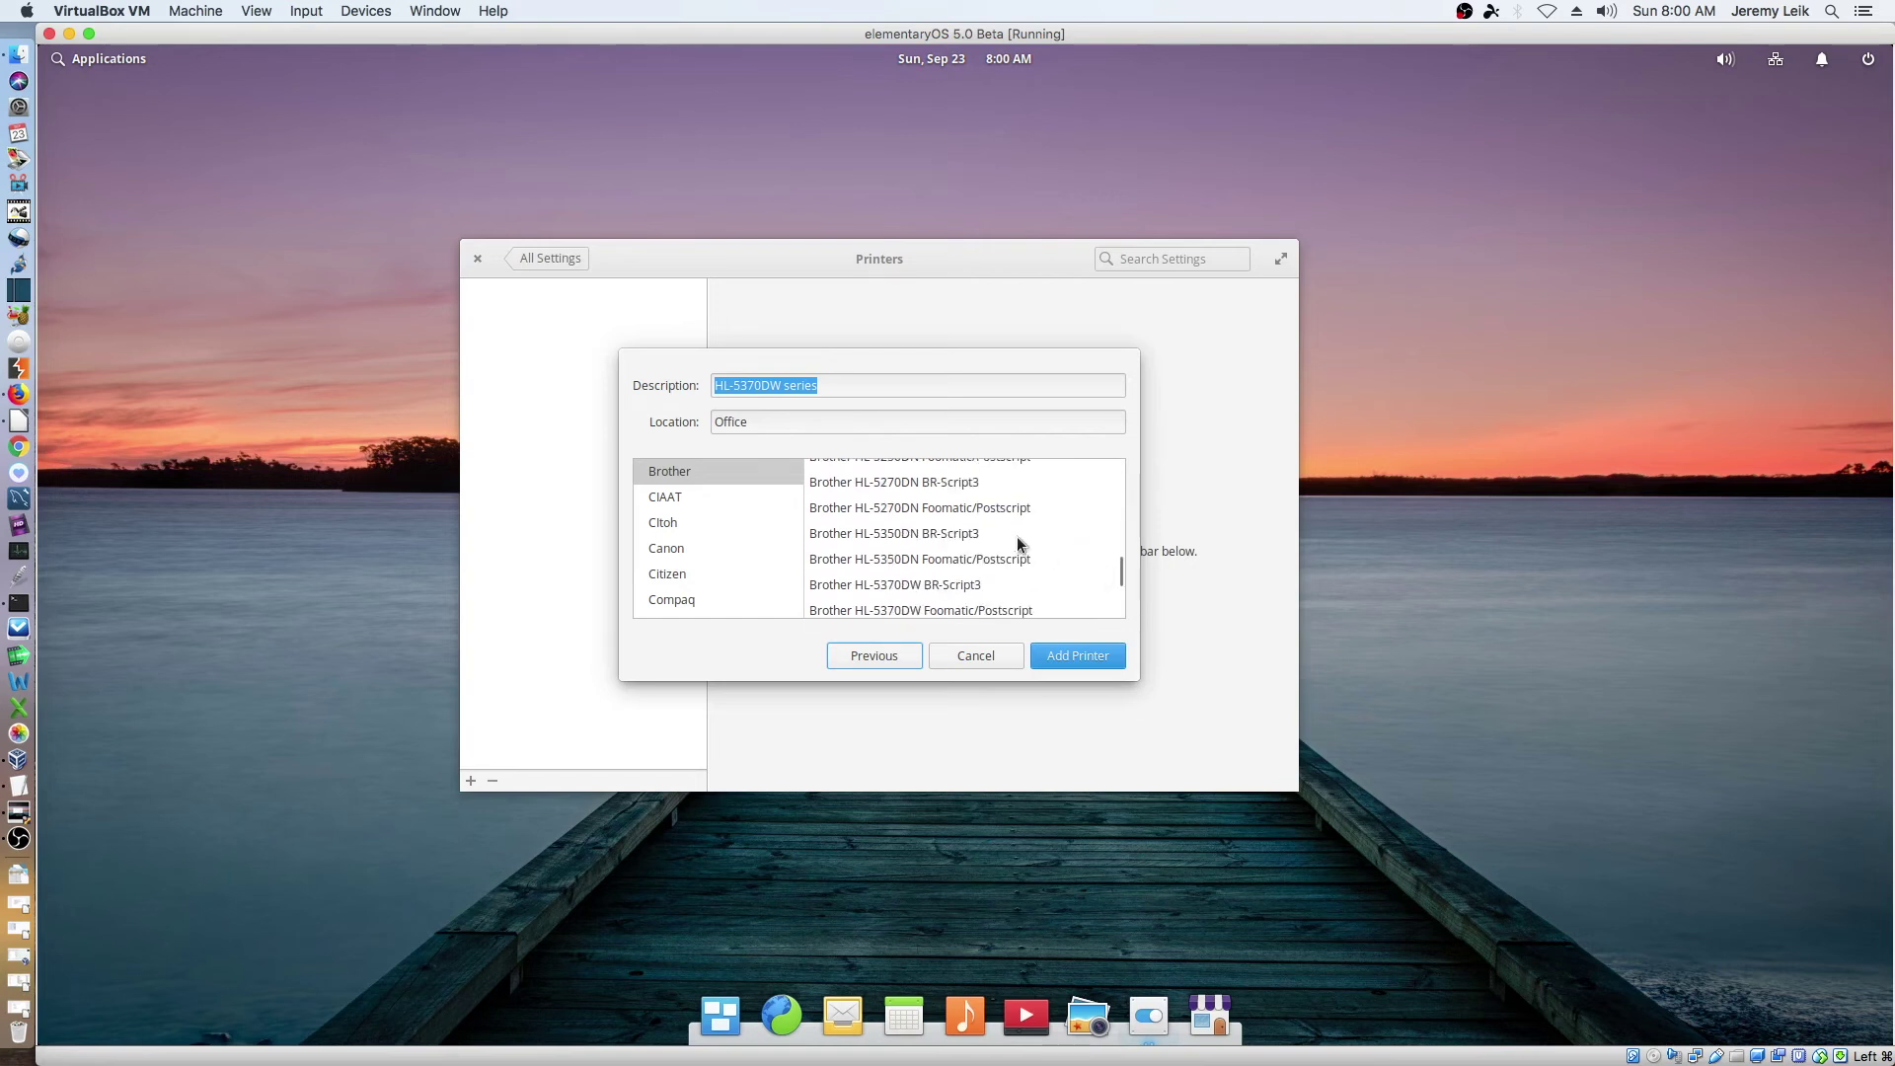
left_click(869, 609)
scroll(1106, 533, "down", 1)
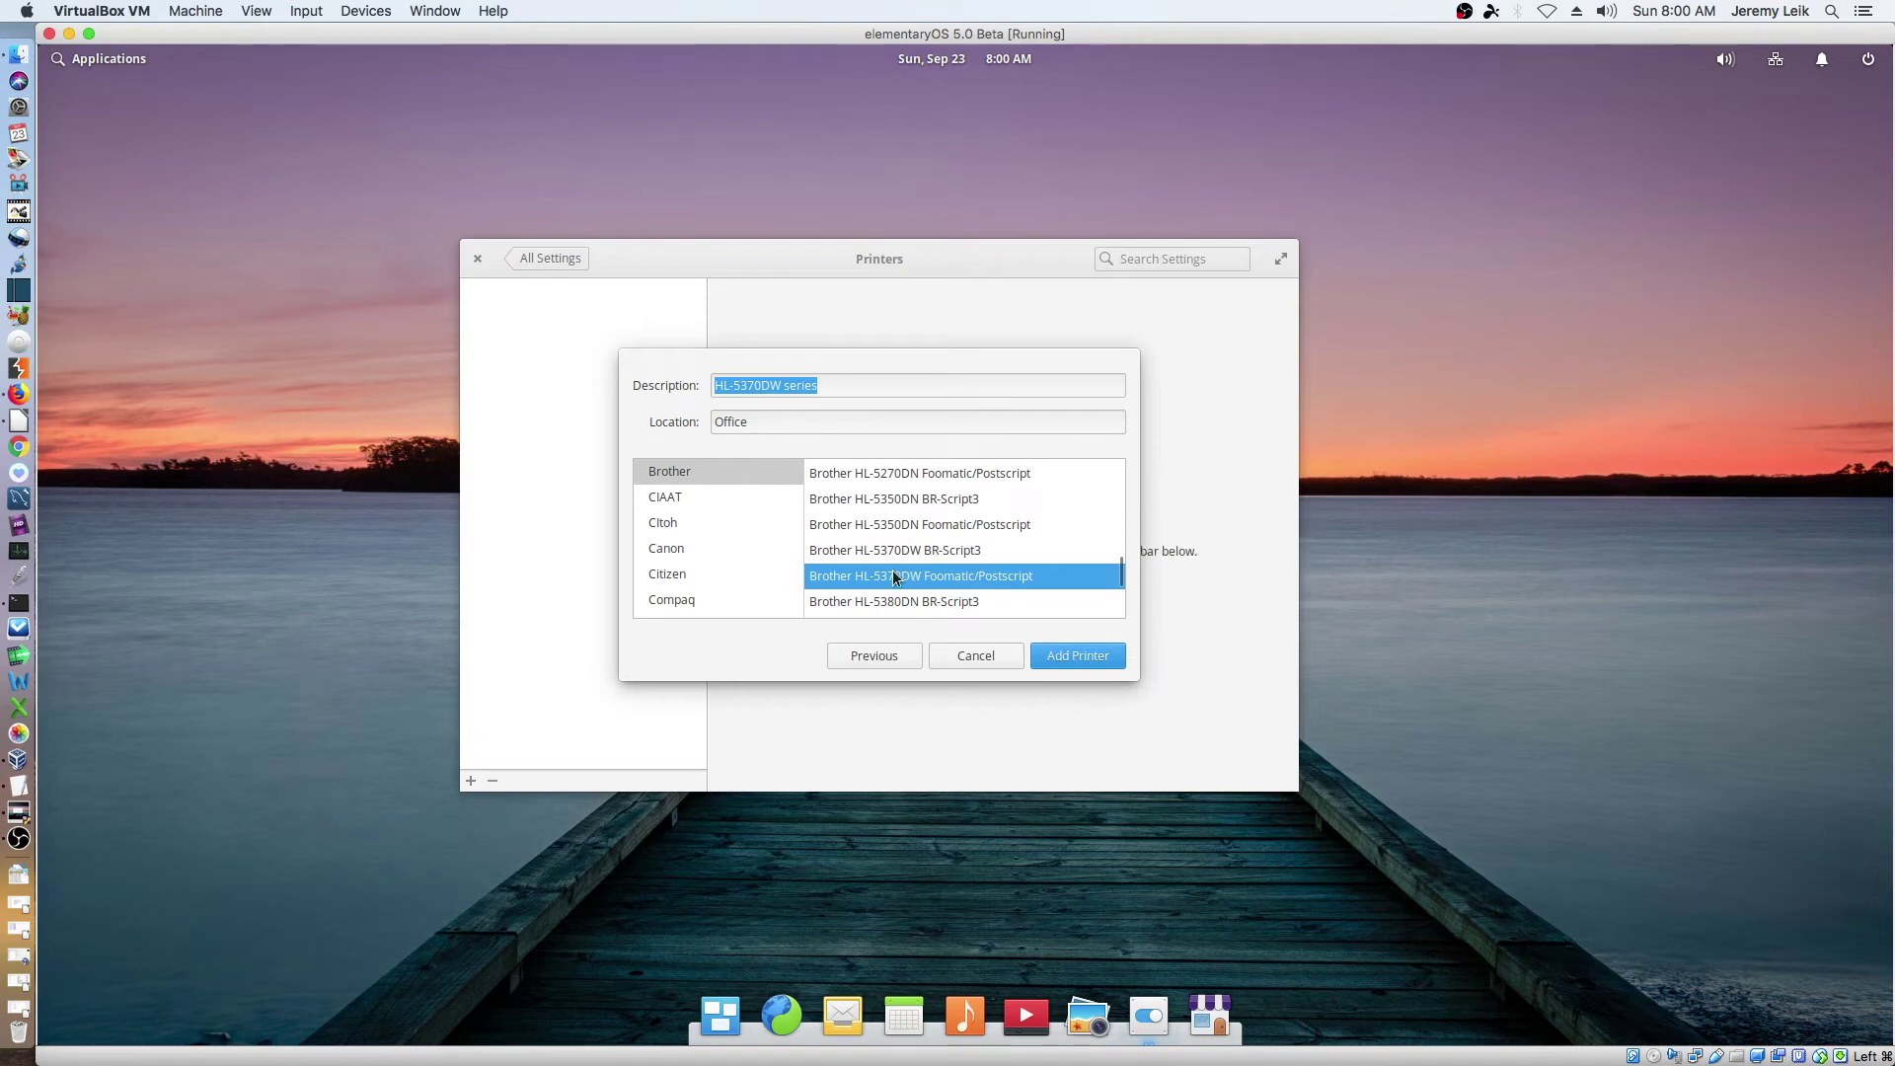
left_click(845, 550)
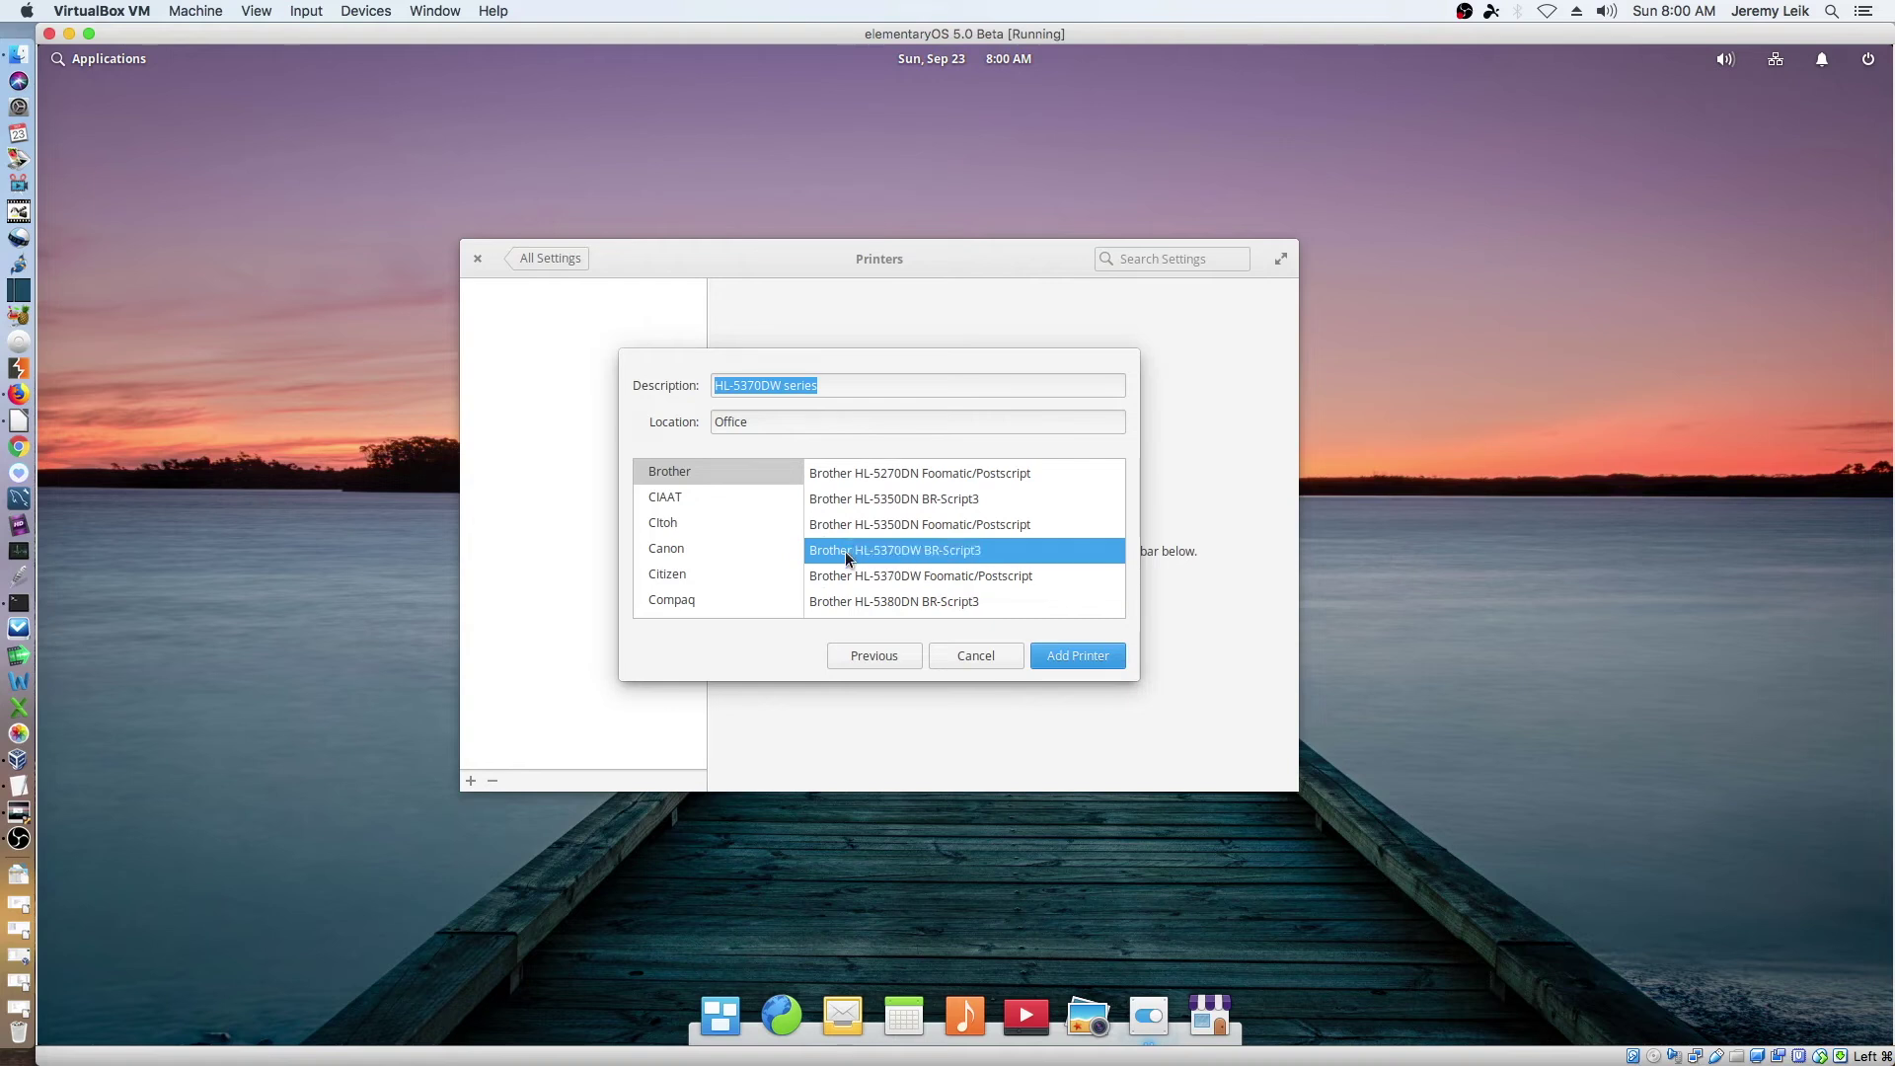
left_click(1079, 655)
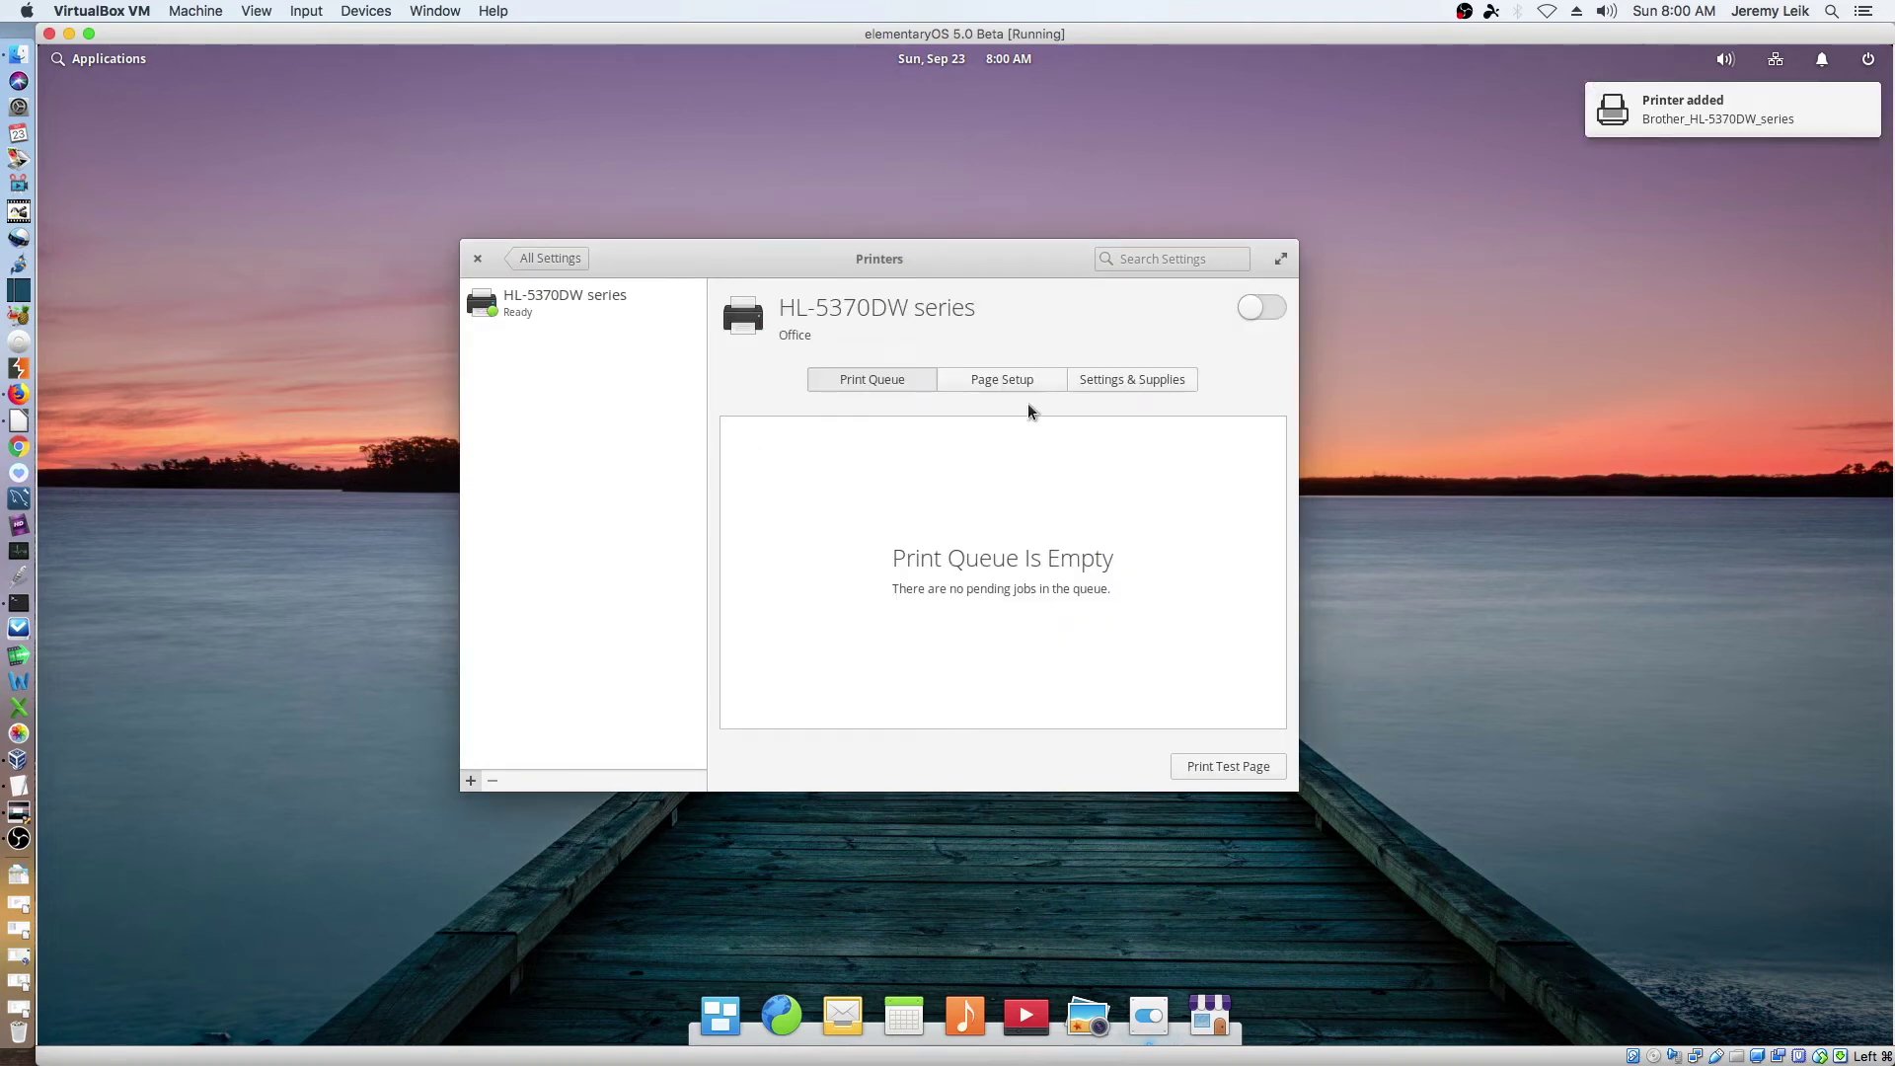
- Enable the HL-5370DW series printer and turn on two-sided printing in its page setup
left_click(1265, 312)
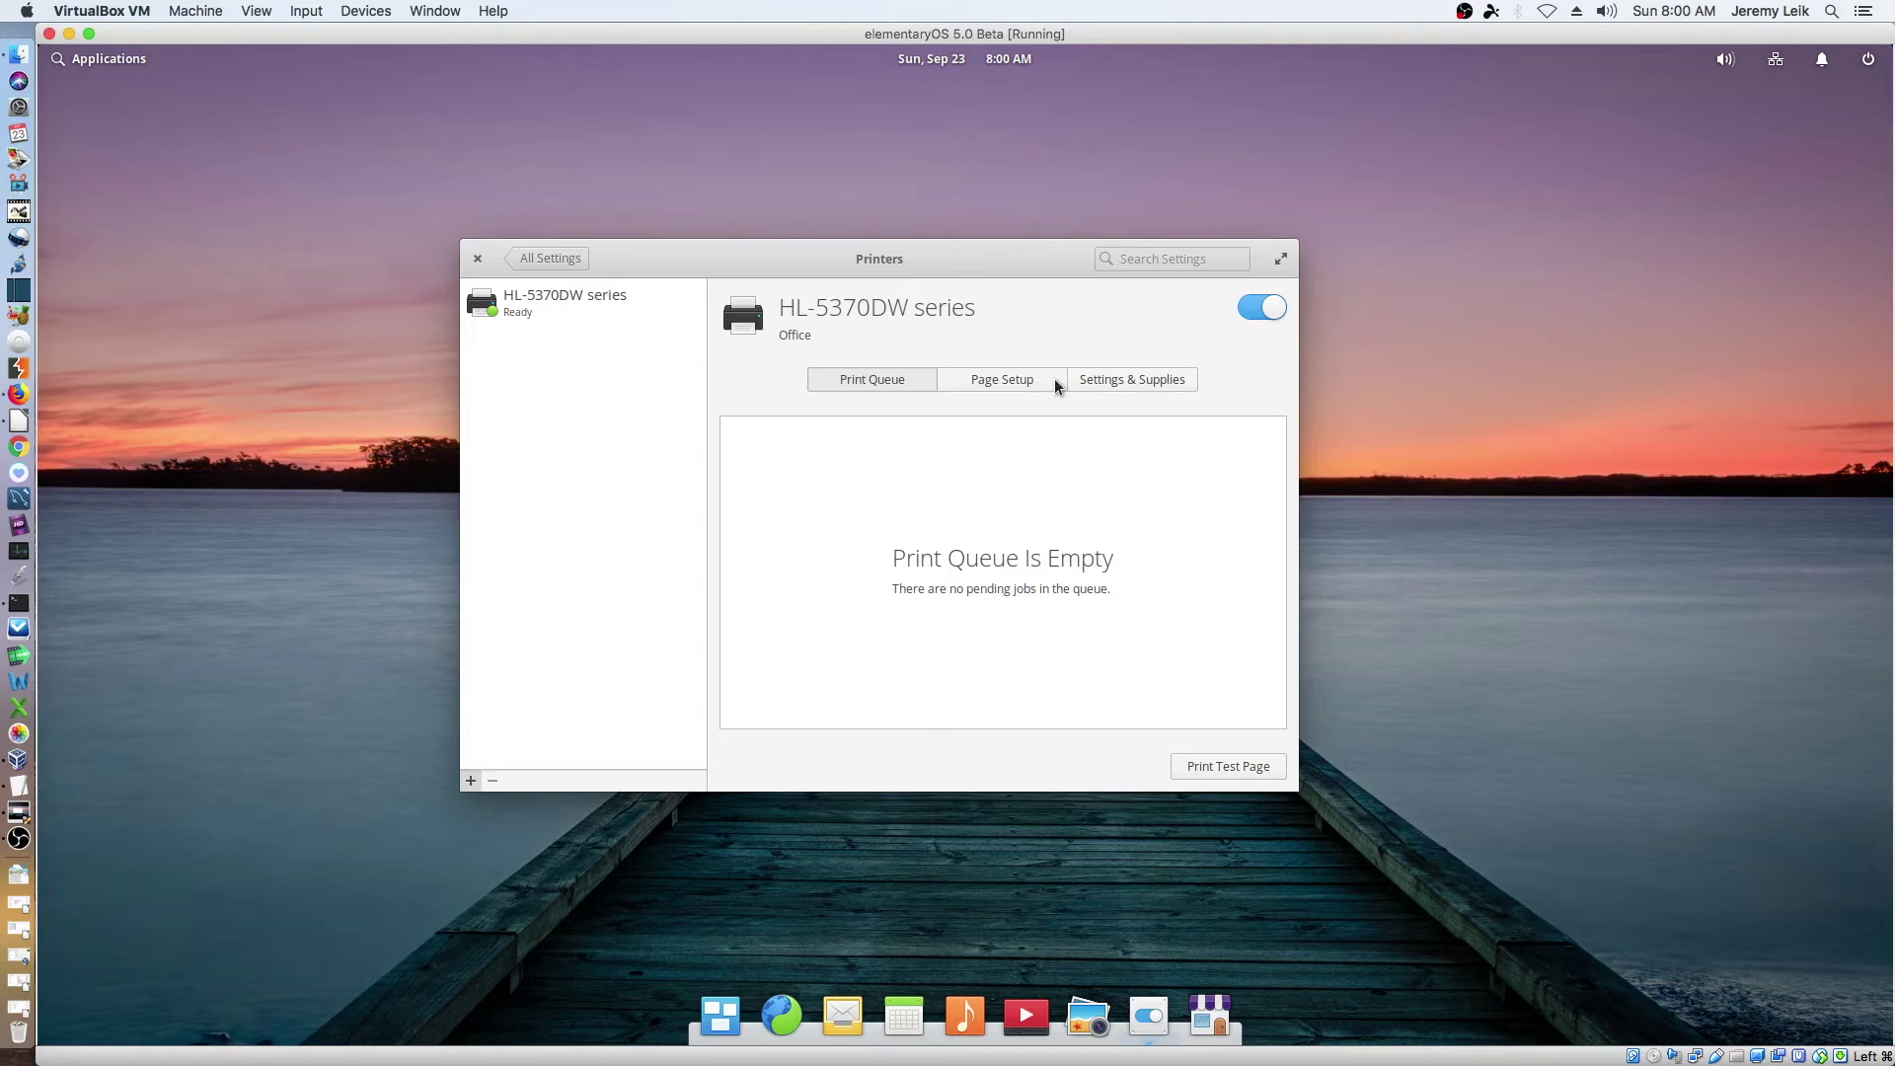
left_click(1000, 383)
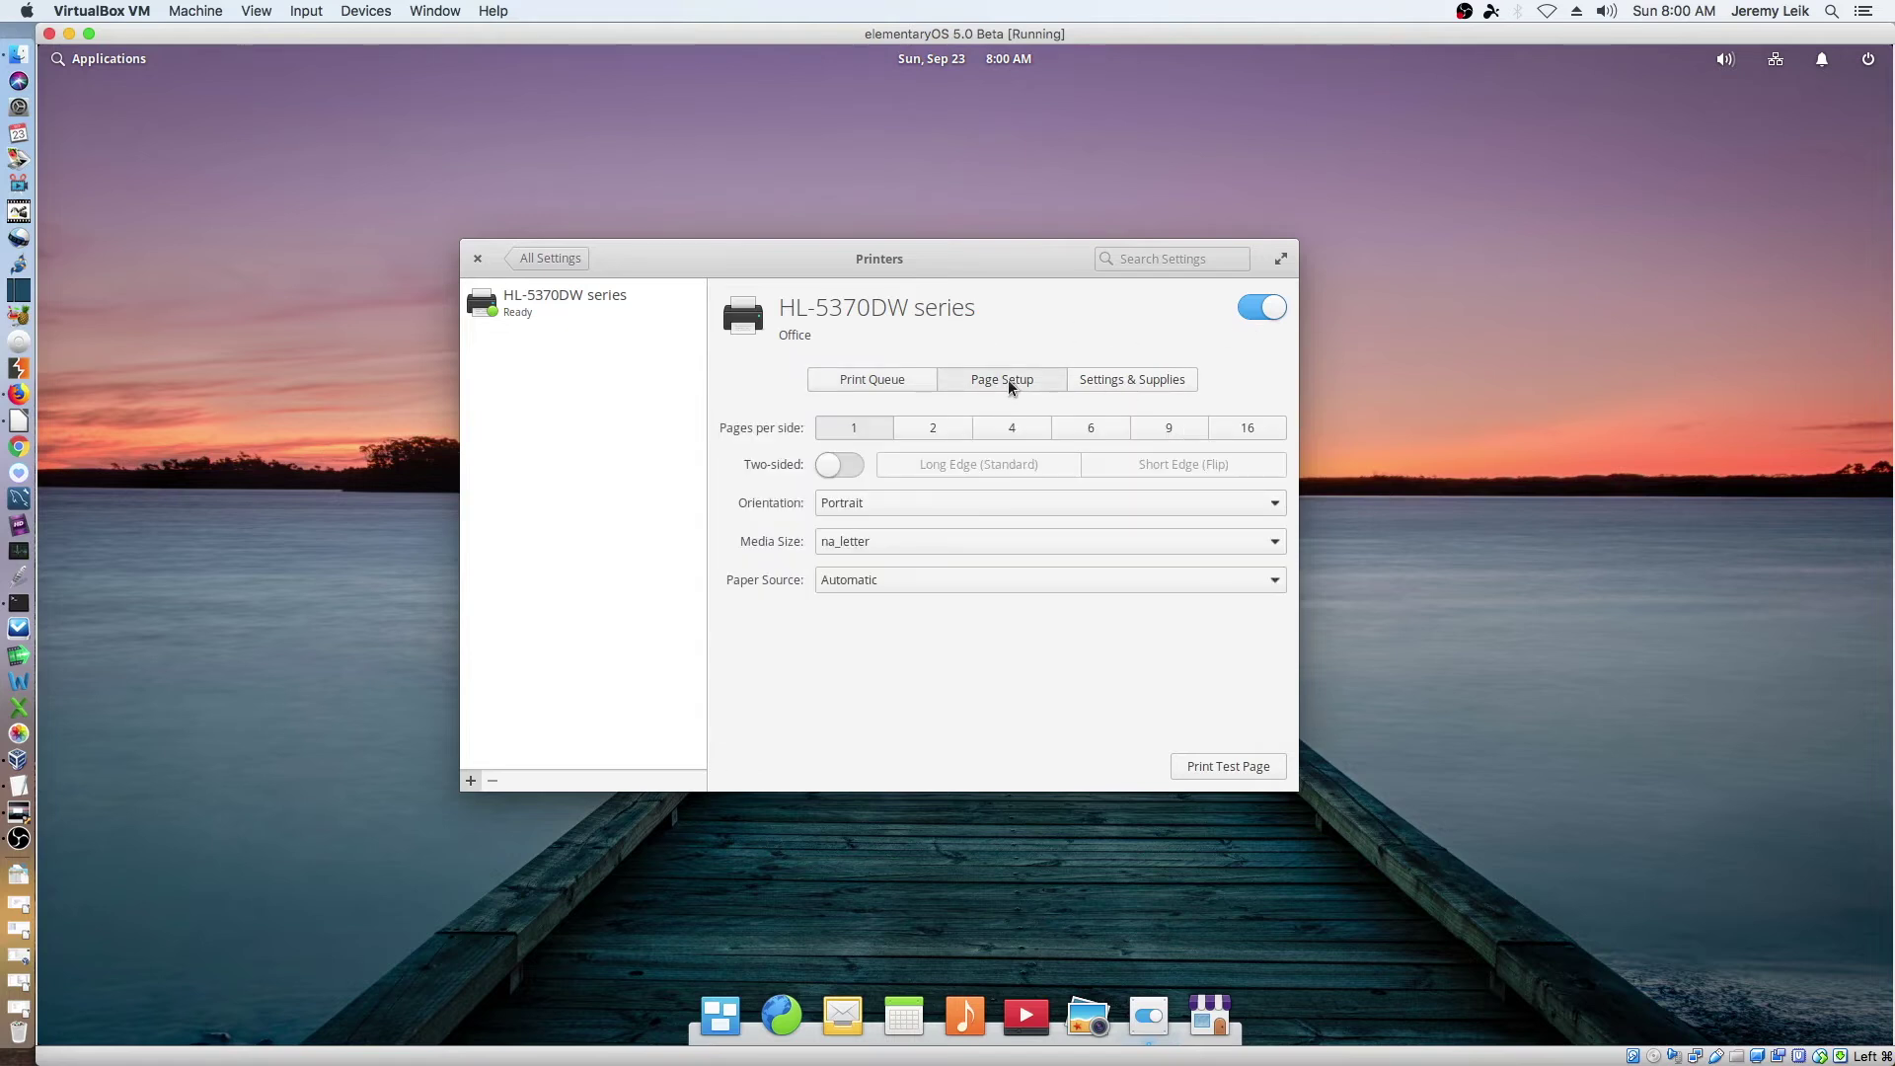
left_click(855, 466)
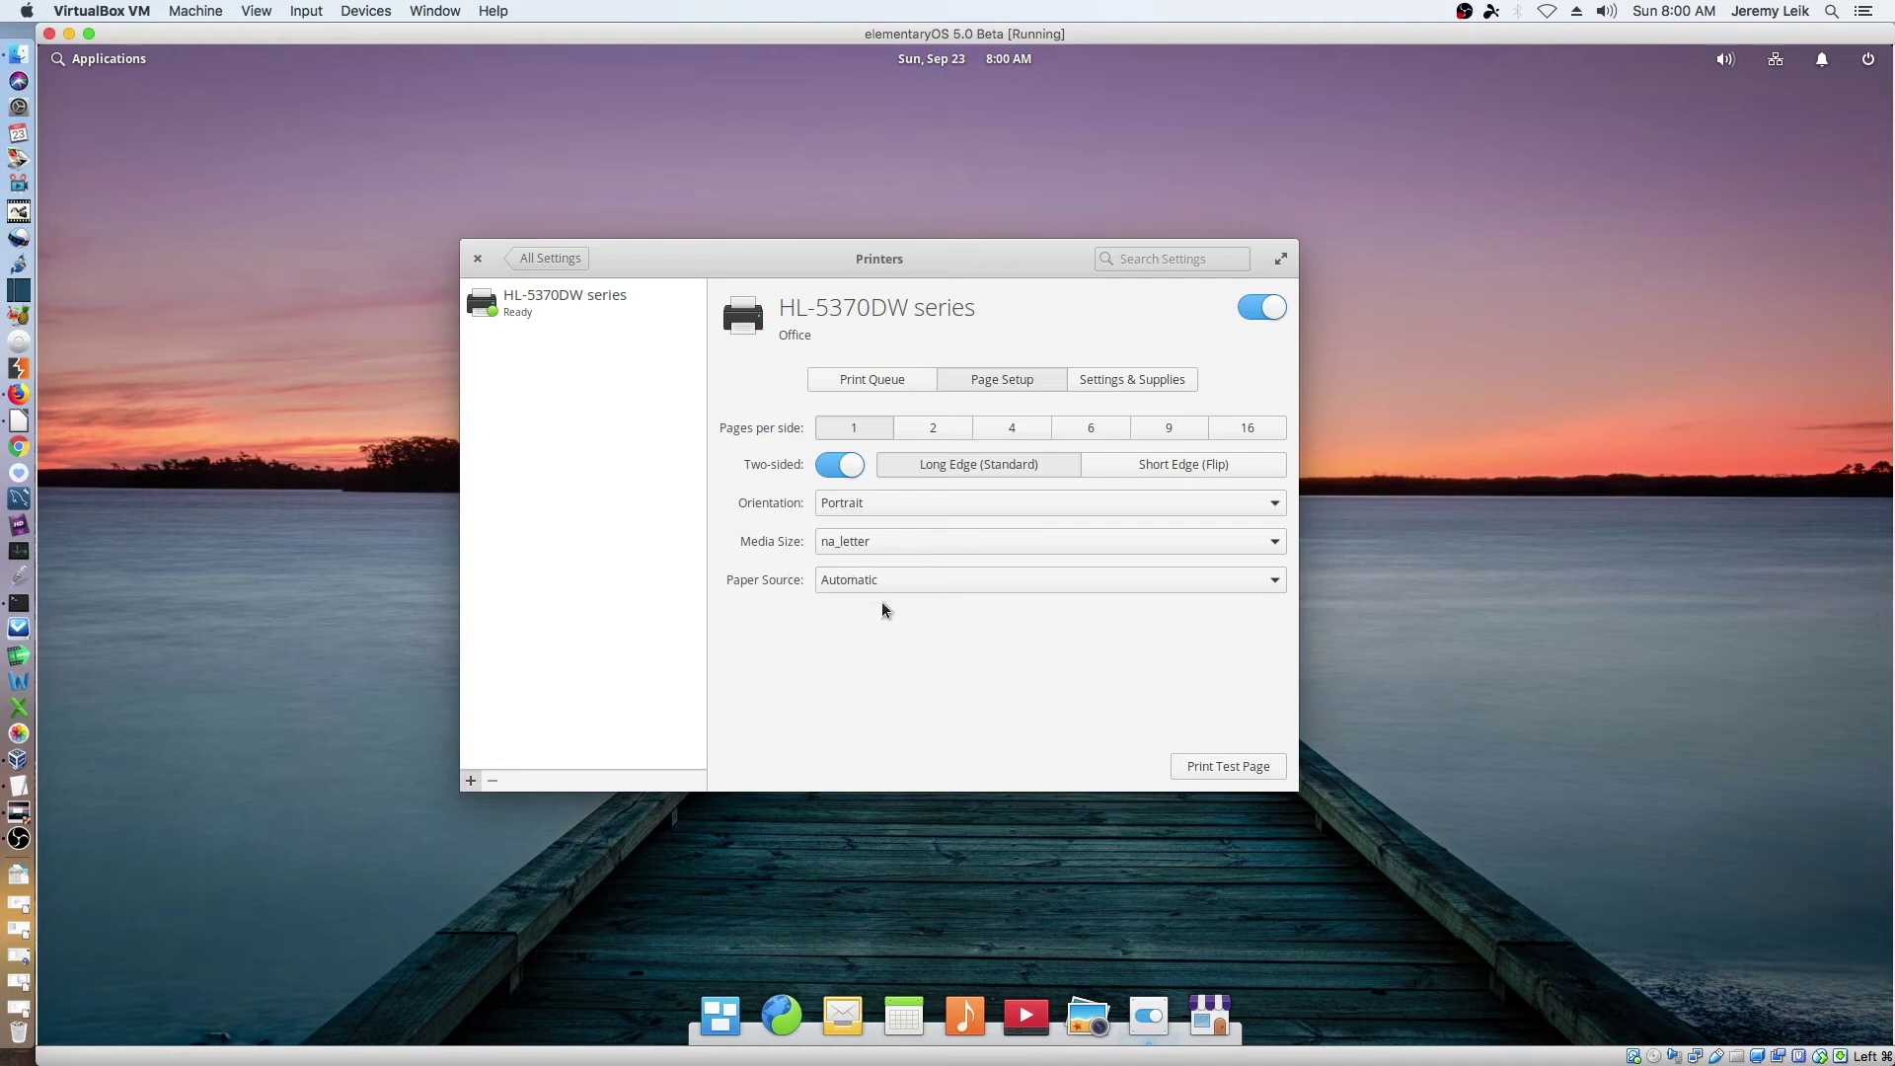
- Check the printer's Settings & Supplies, print a test page, and return to the full settings list
left_click(1141, 383)
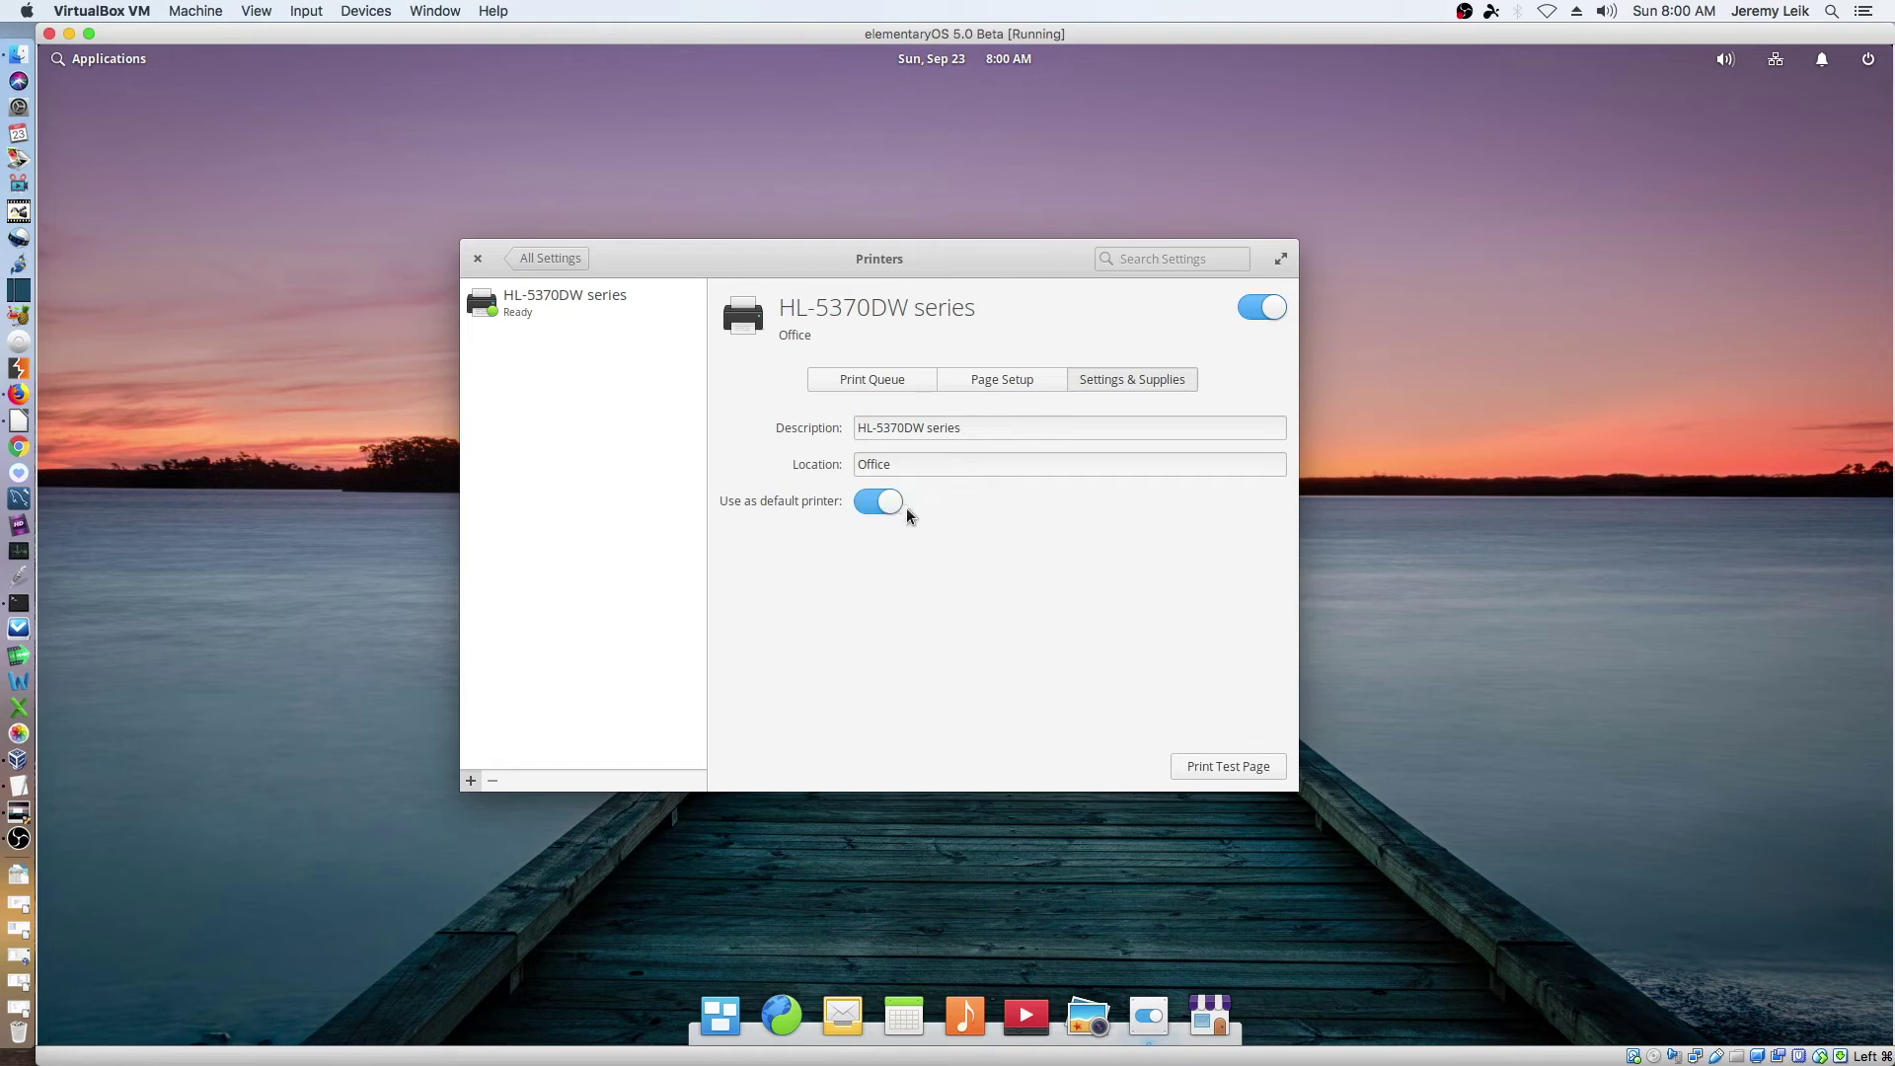
left_click(1227, 766)
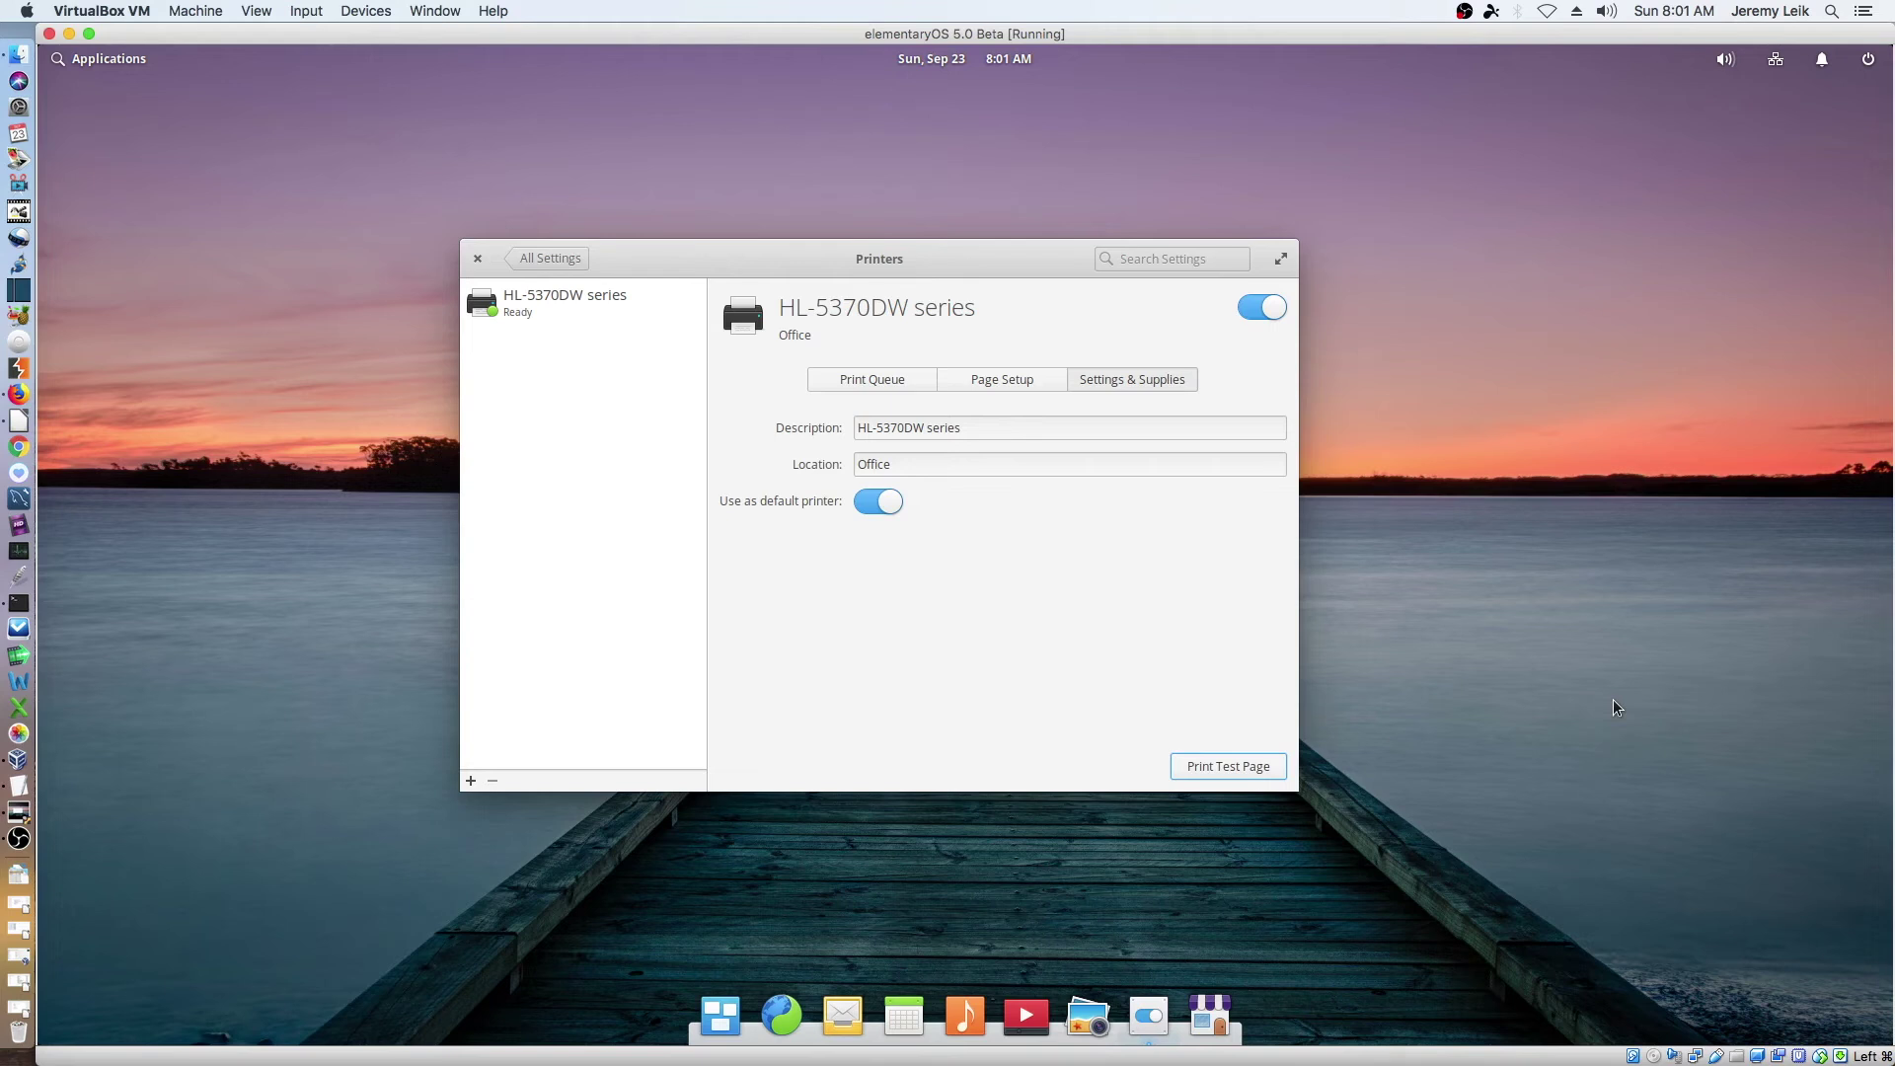
left_click(556, 258)
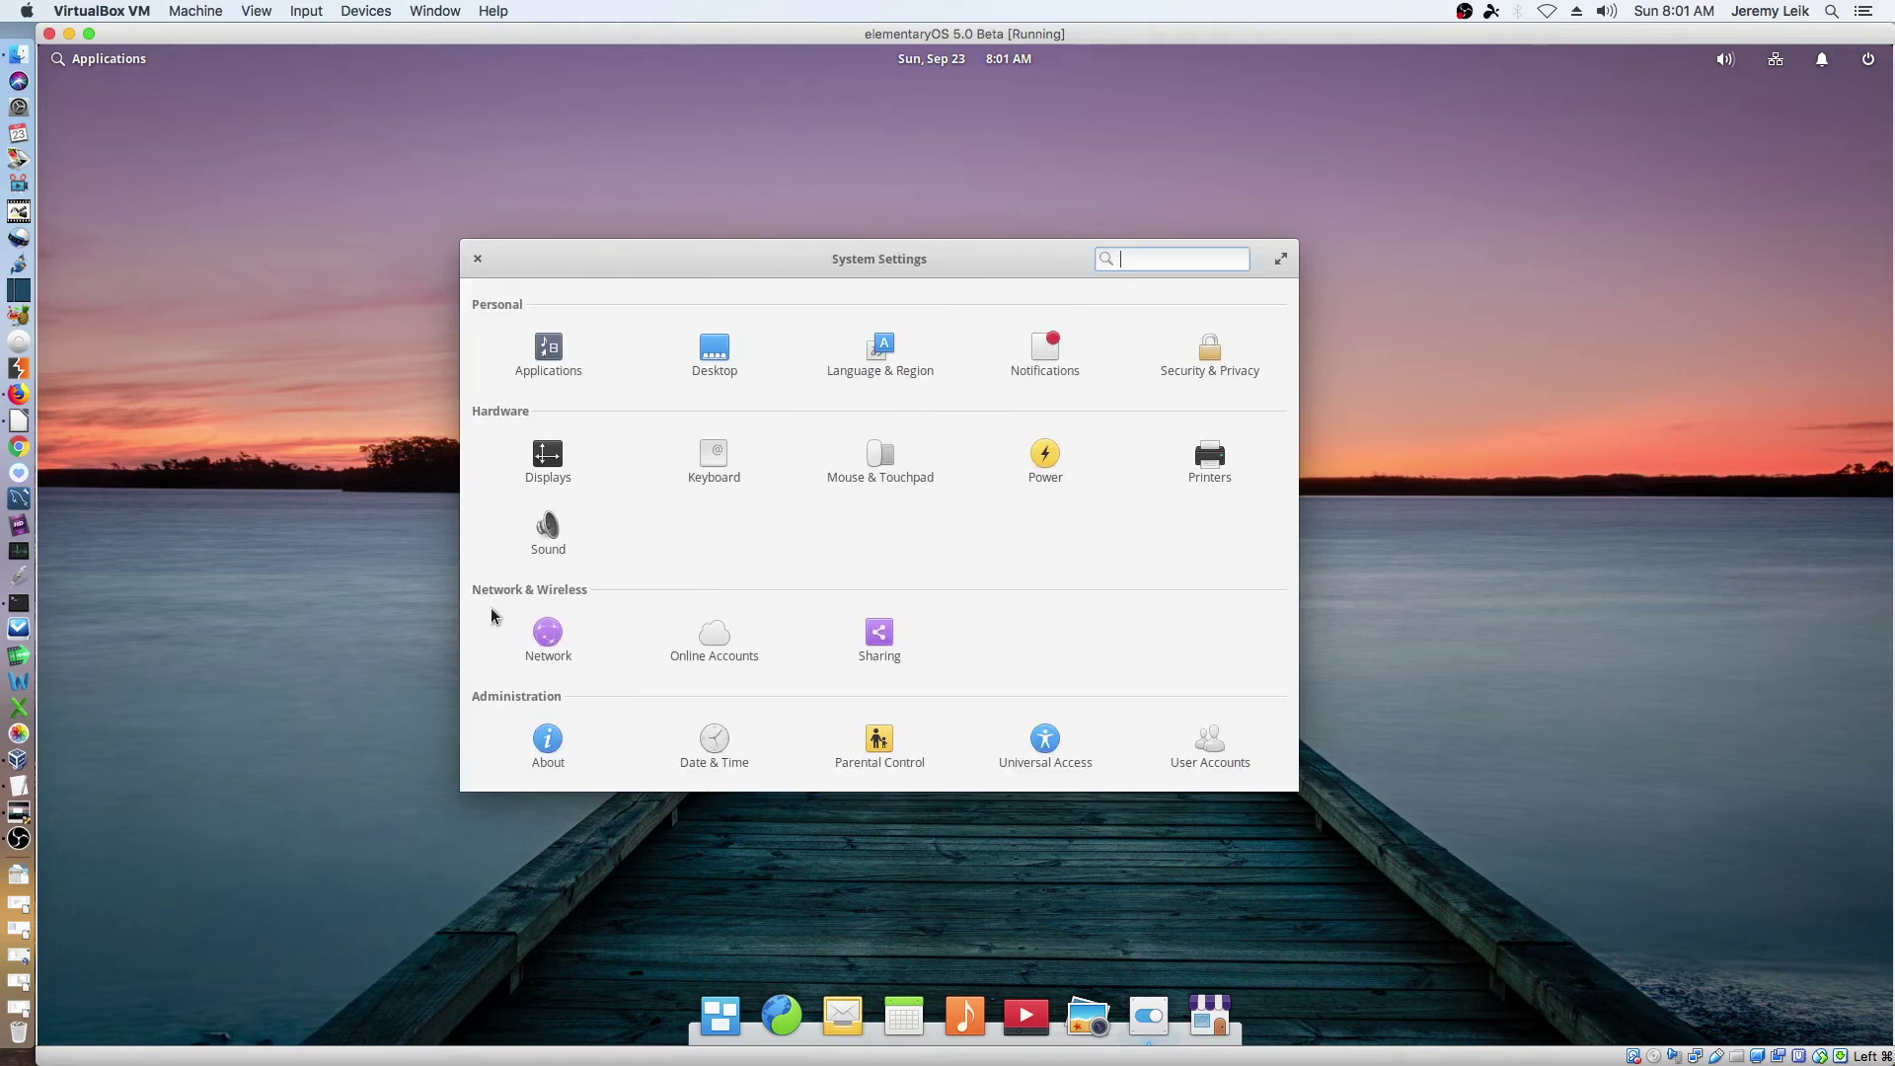
- Review the wired Ethernet connection's advanced settings, including General, 802.1X Security, DCB, Proxy, IPv4 and IPv6, and close them without saving
left_click(545, 651)
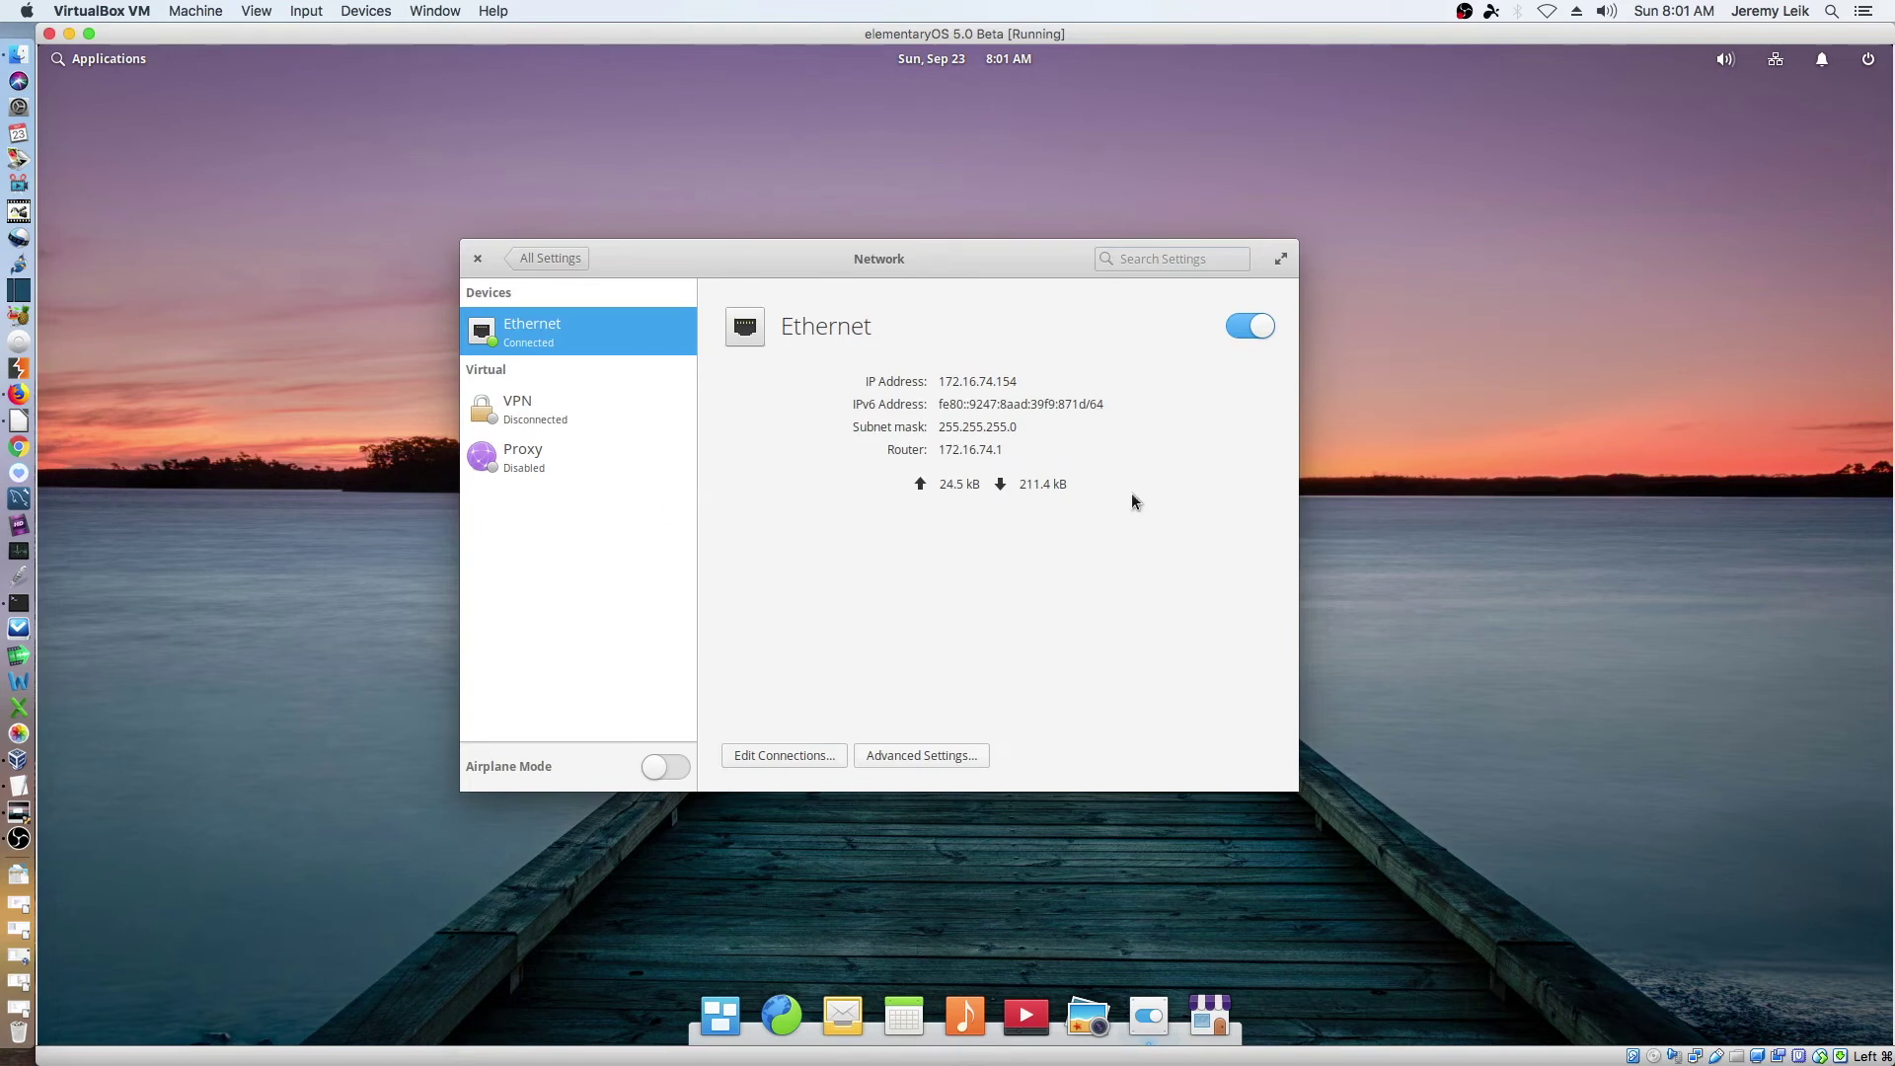
left_click(921, 756)
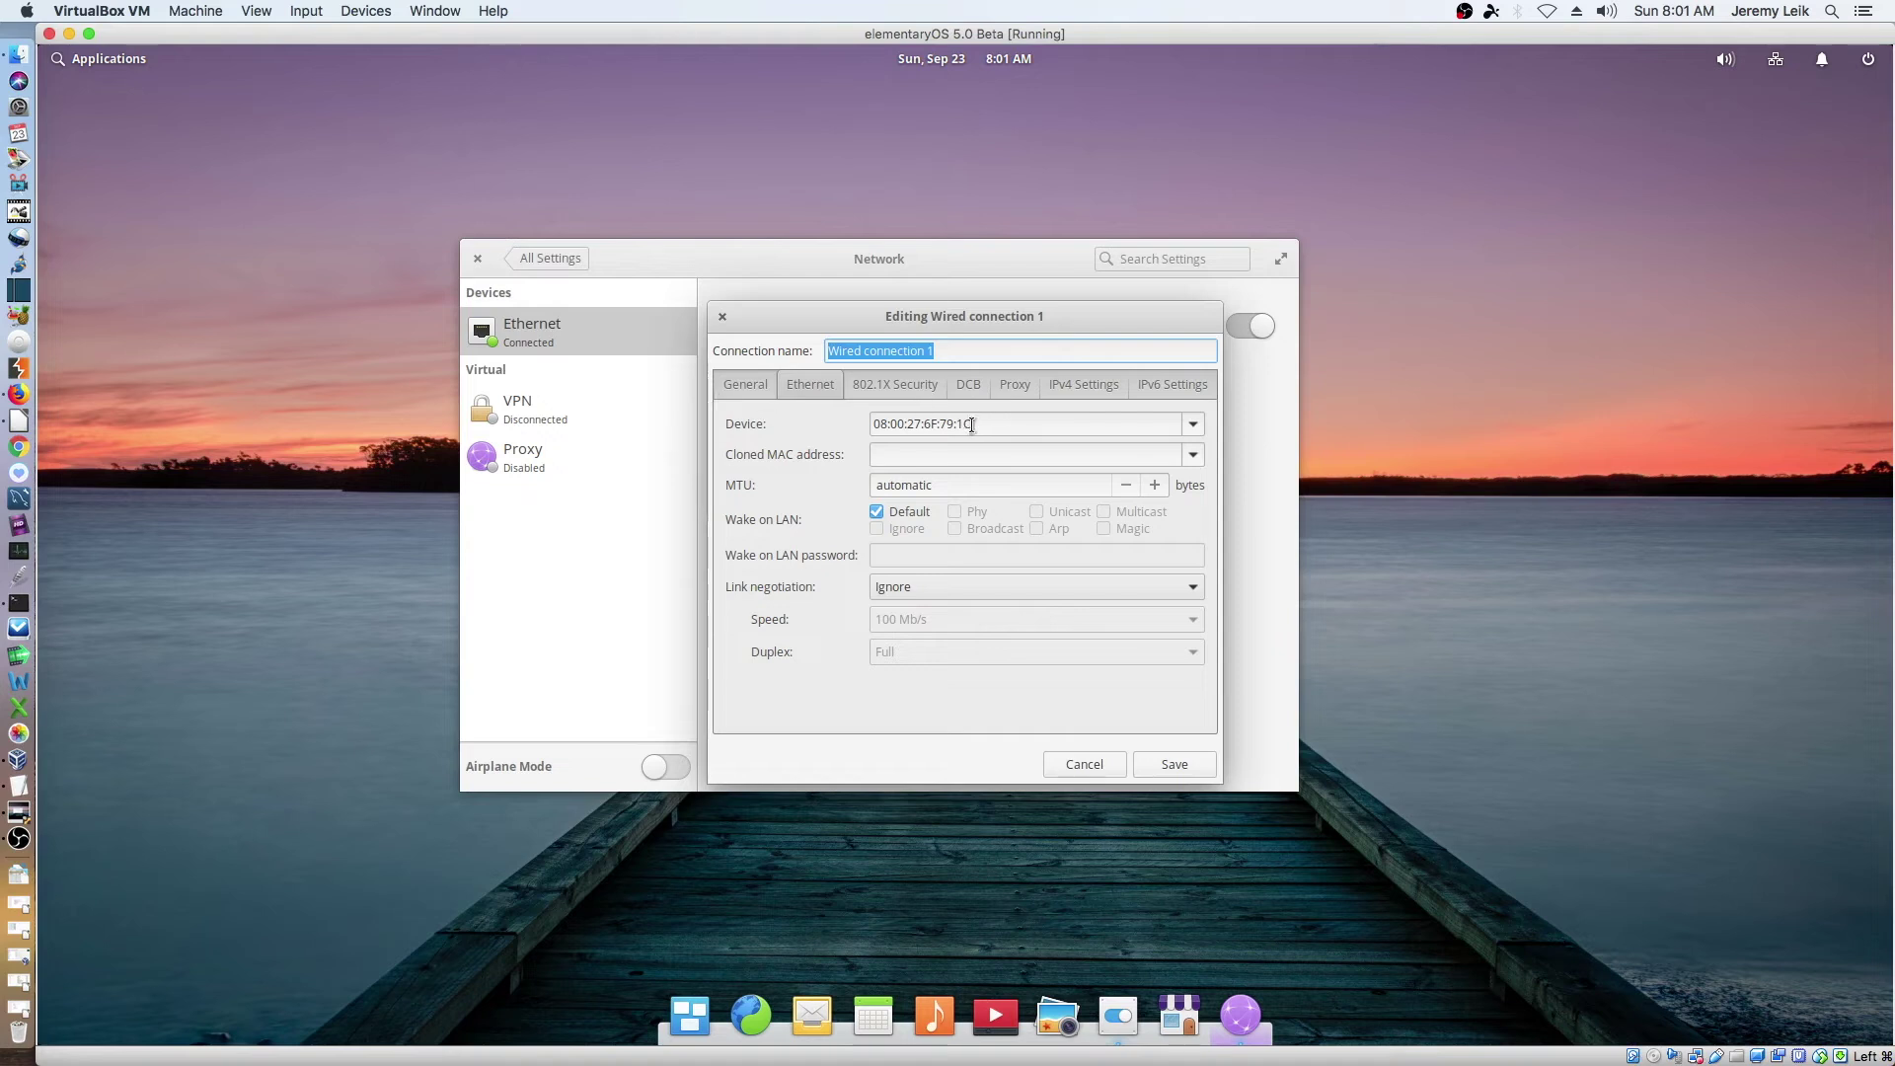
left_click(742, 385)
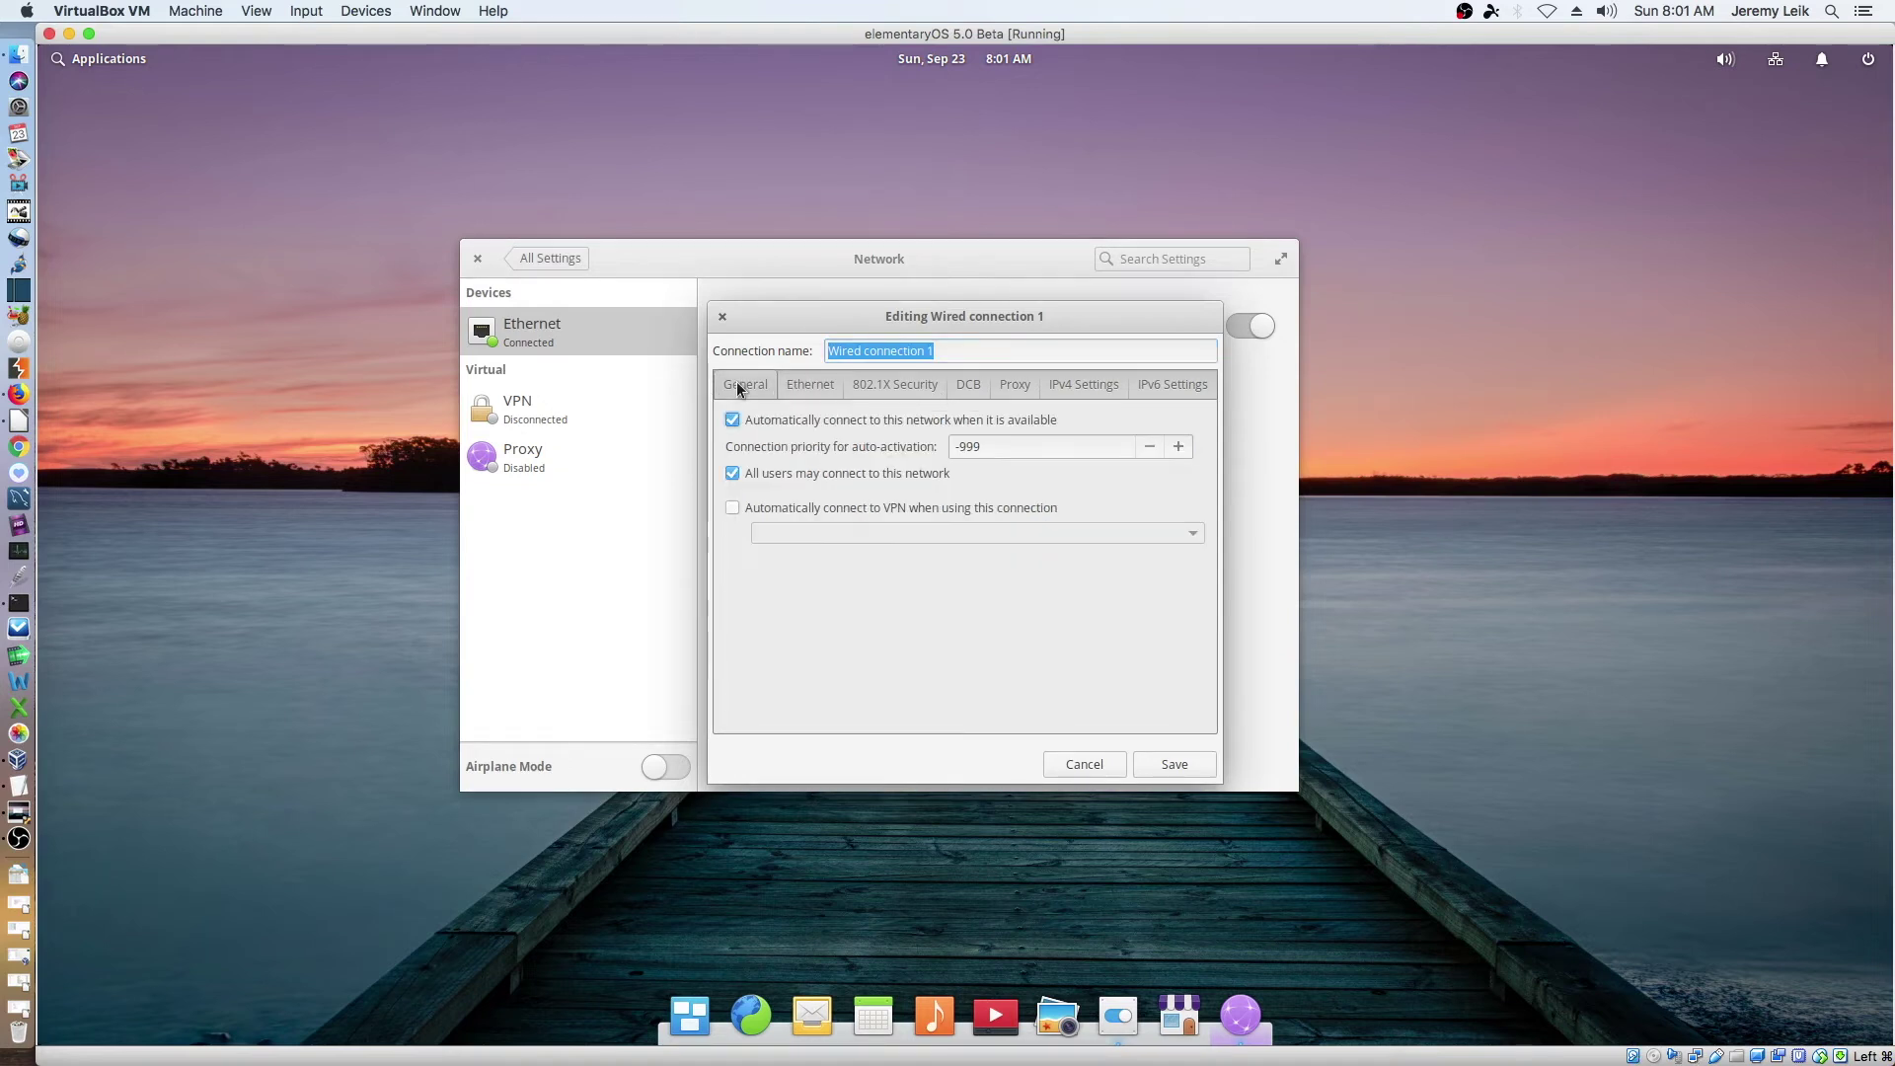
left_click(796, 385)
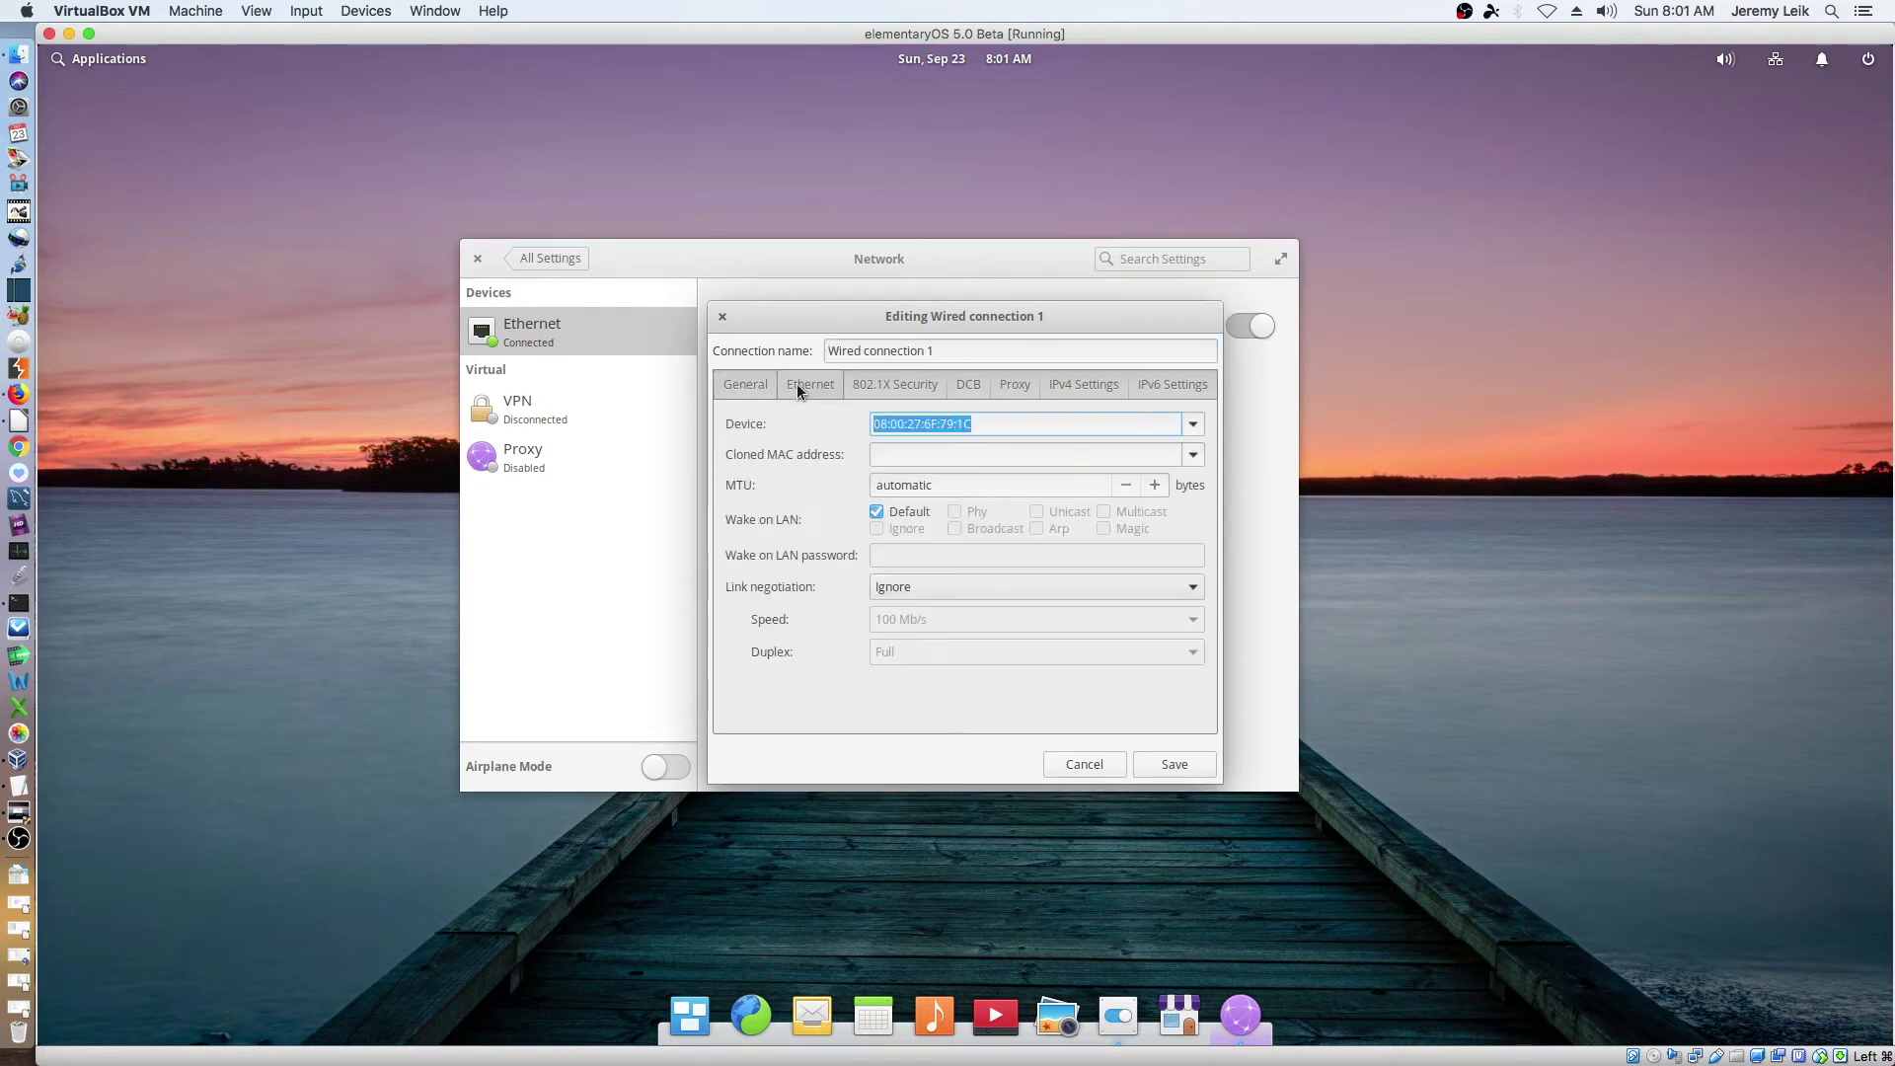
left_click(893, 384)
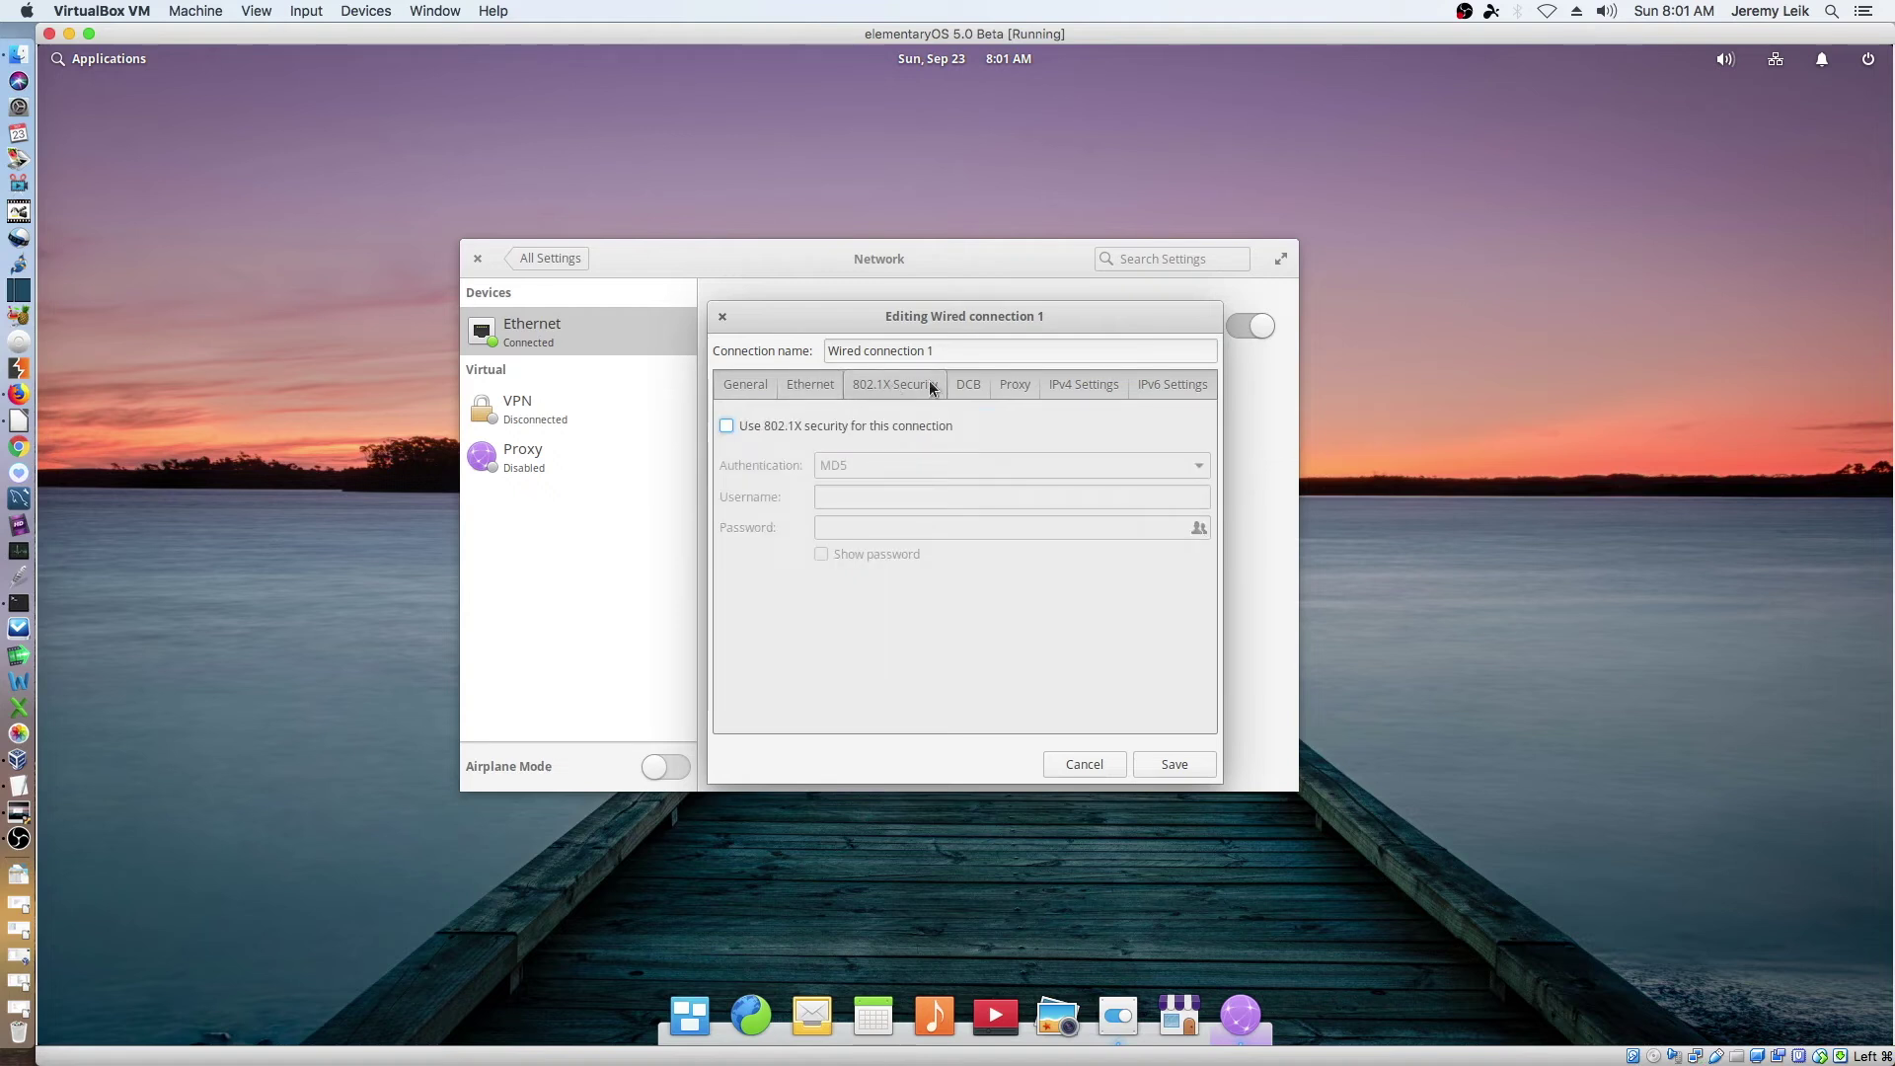
left_click(957, 383)
left_click(1017, 385)
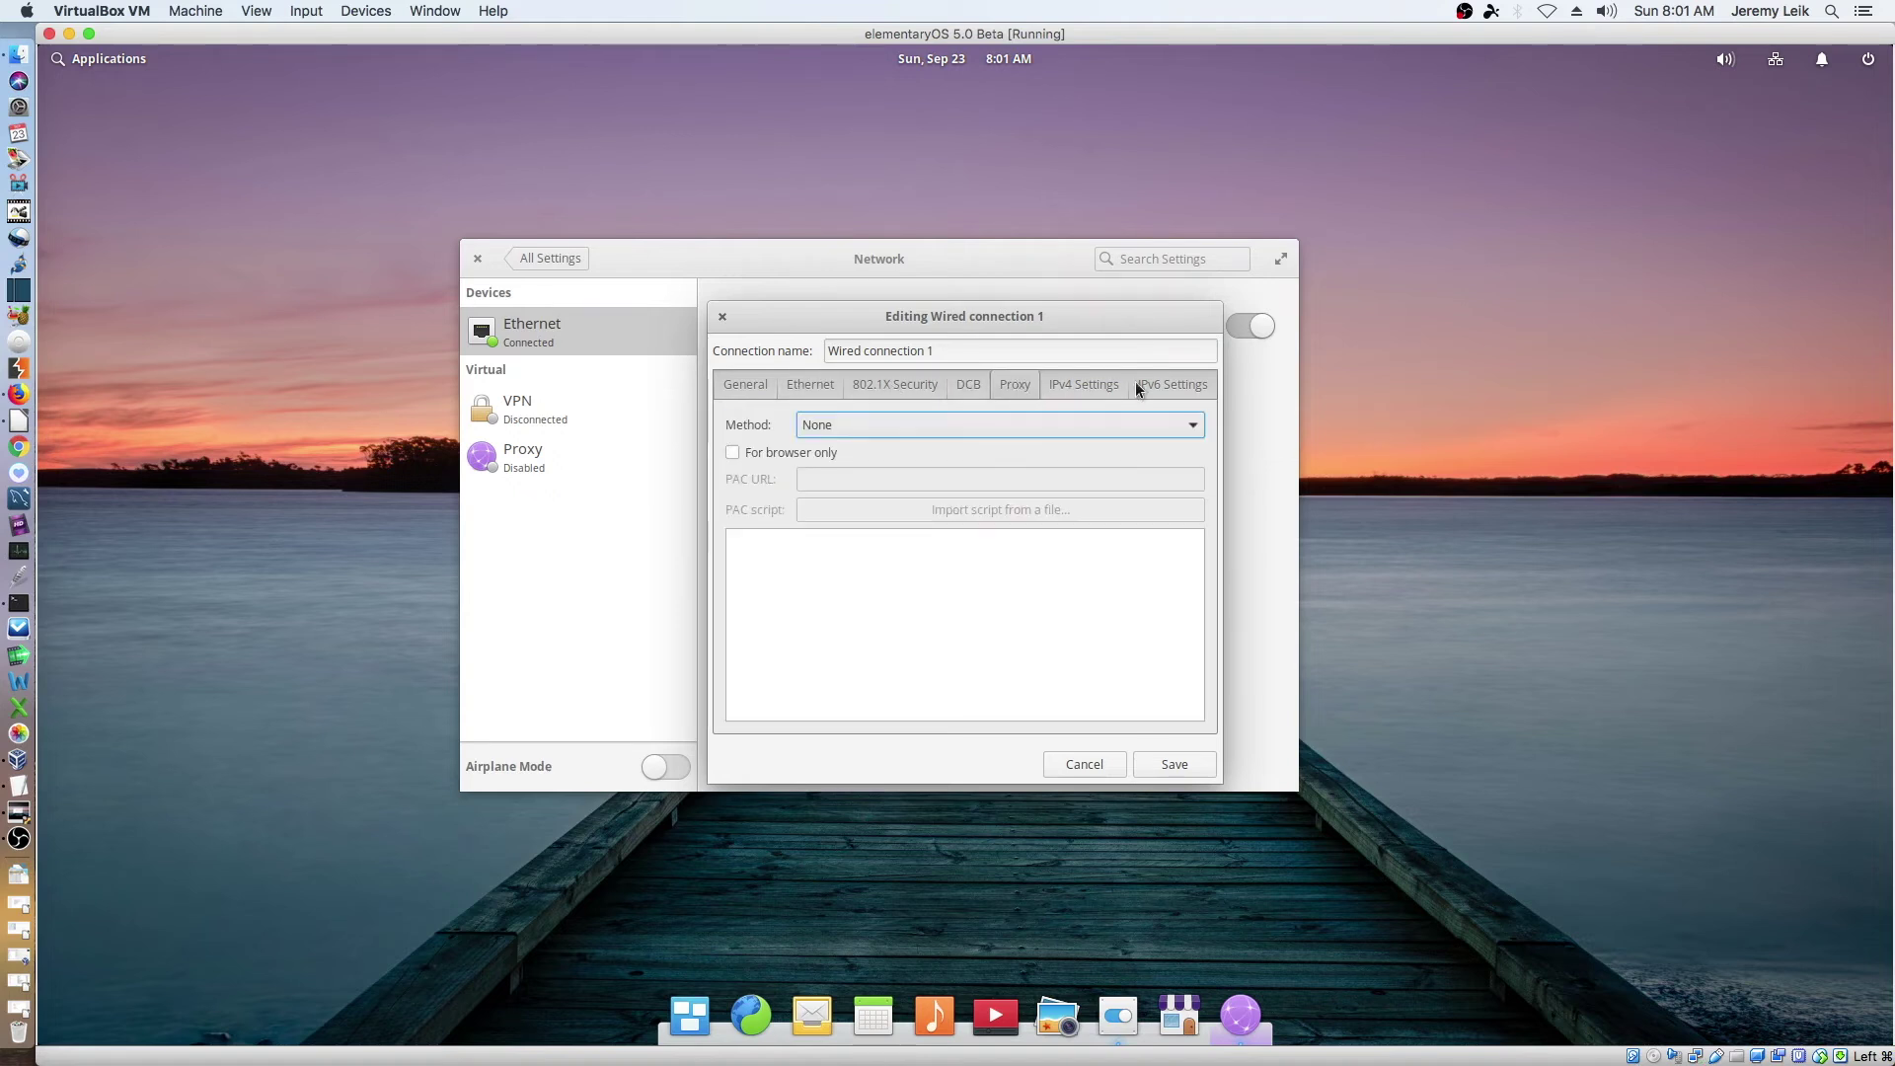
left_click(1202, 385)
left_click(1086, 385)
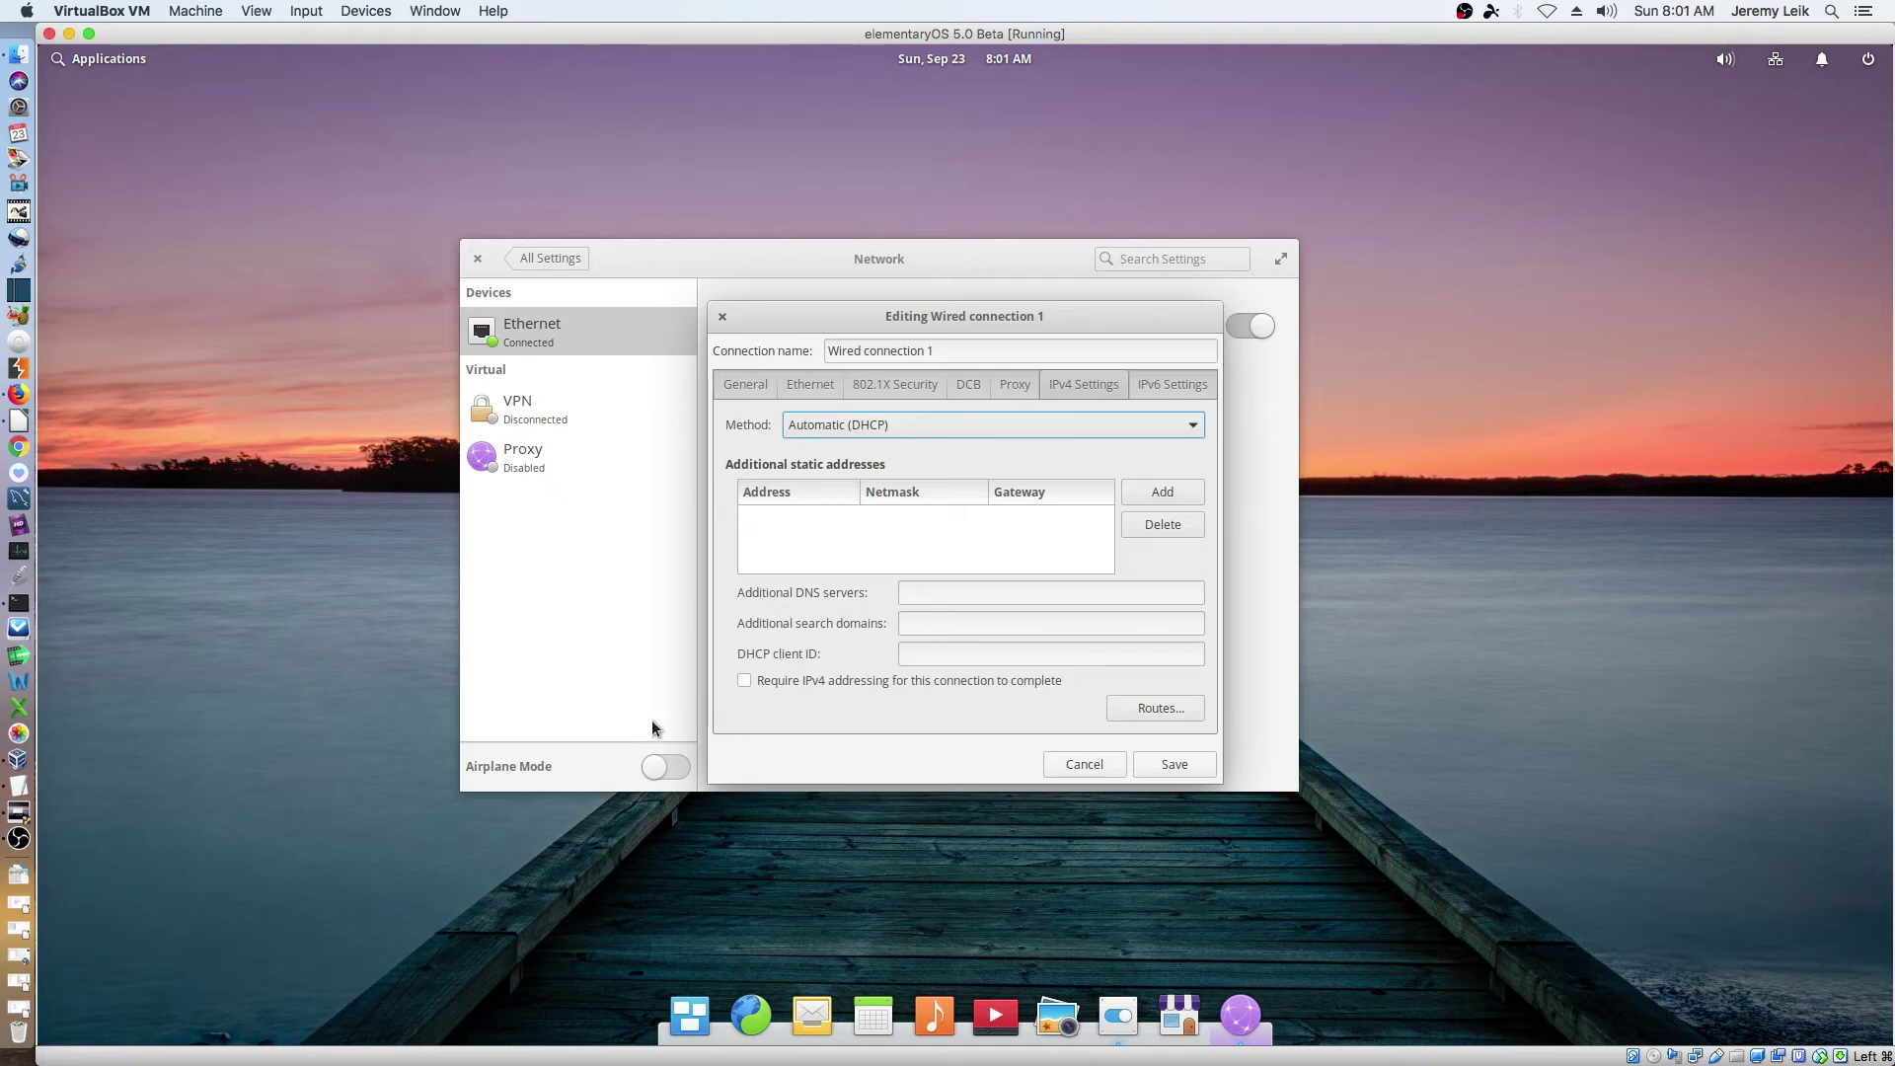
left_click(983, 592)
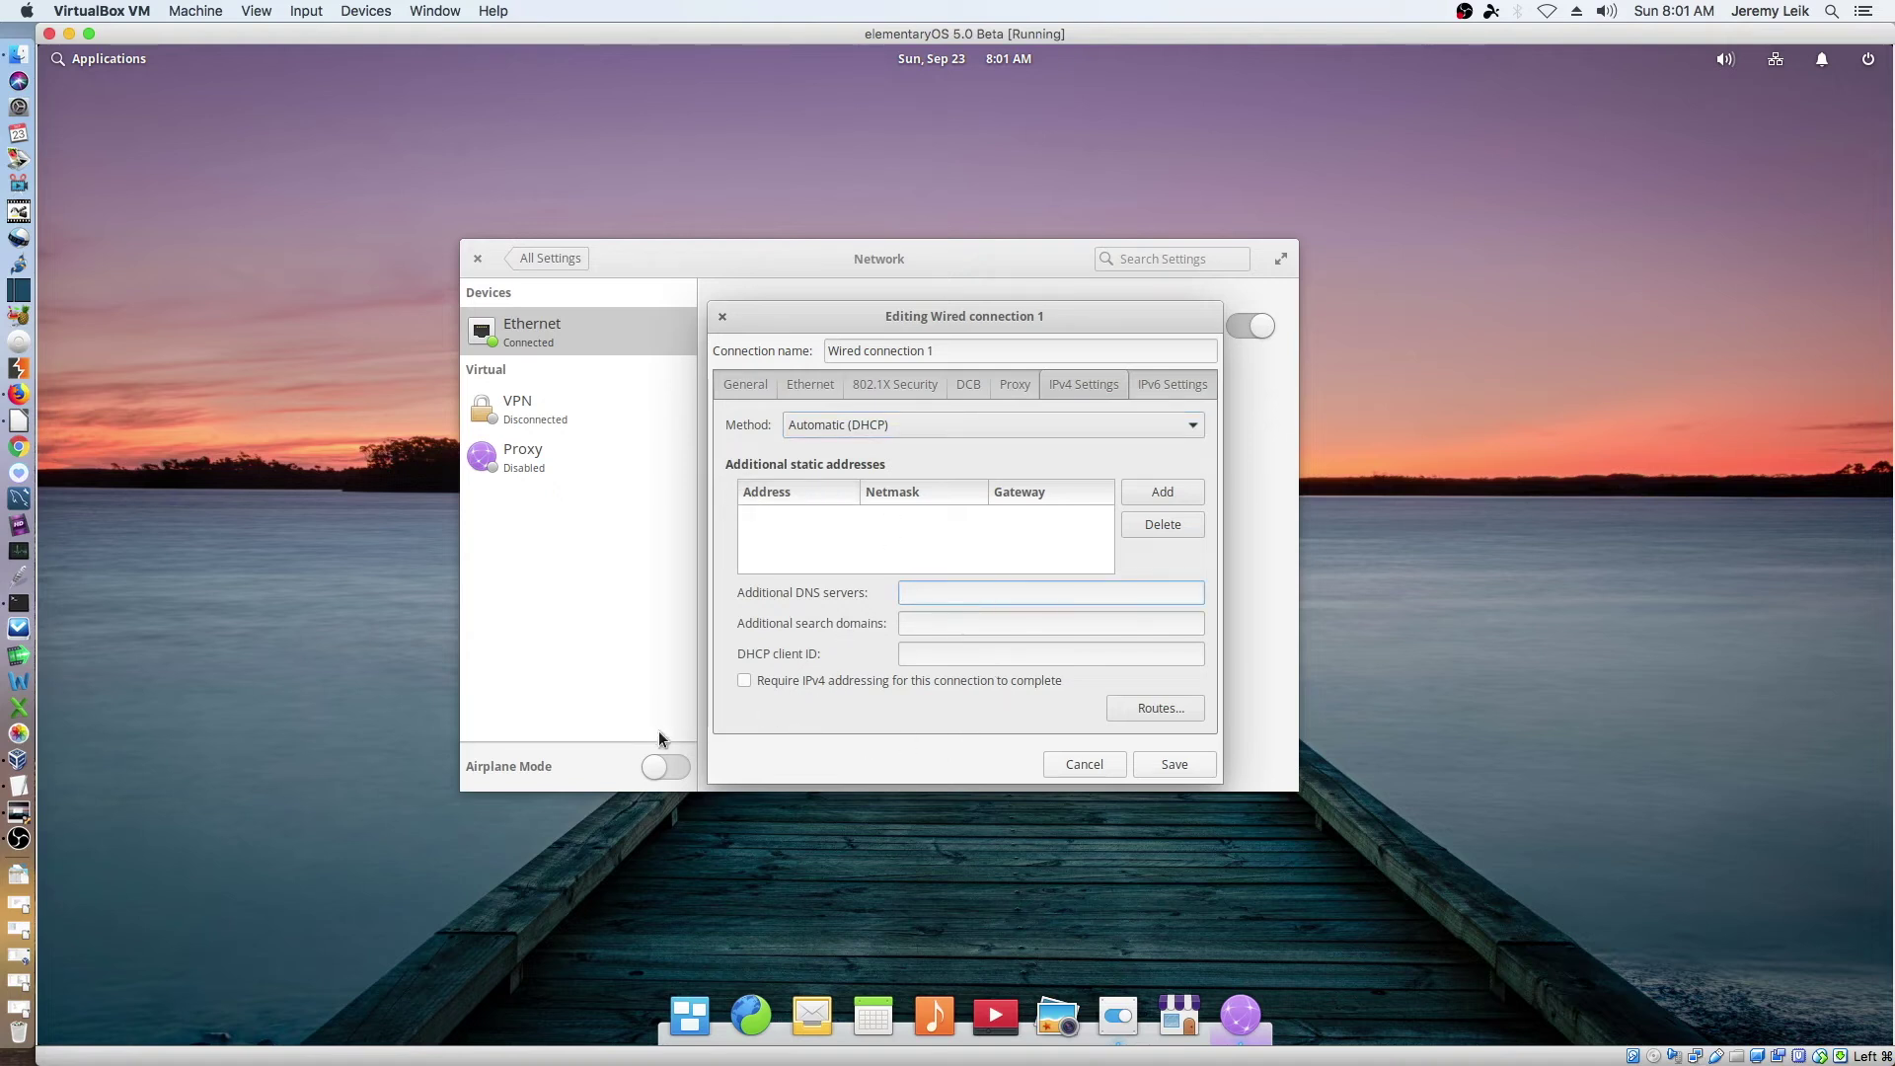
left_click(1088, 761)
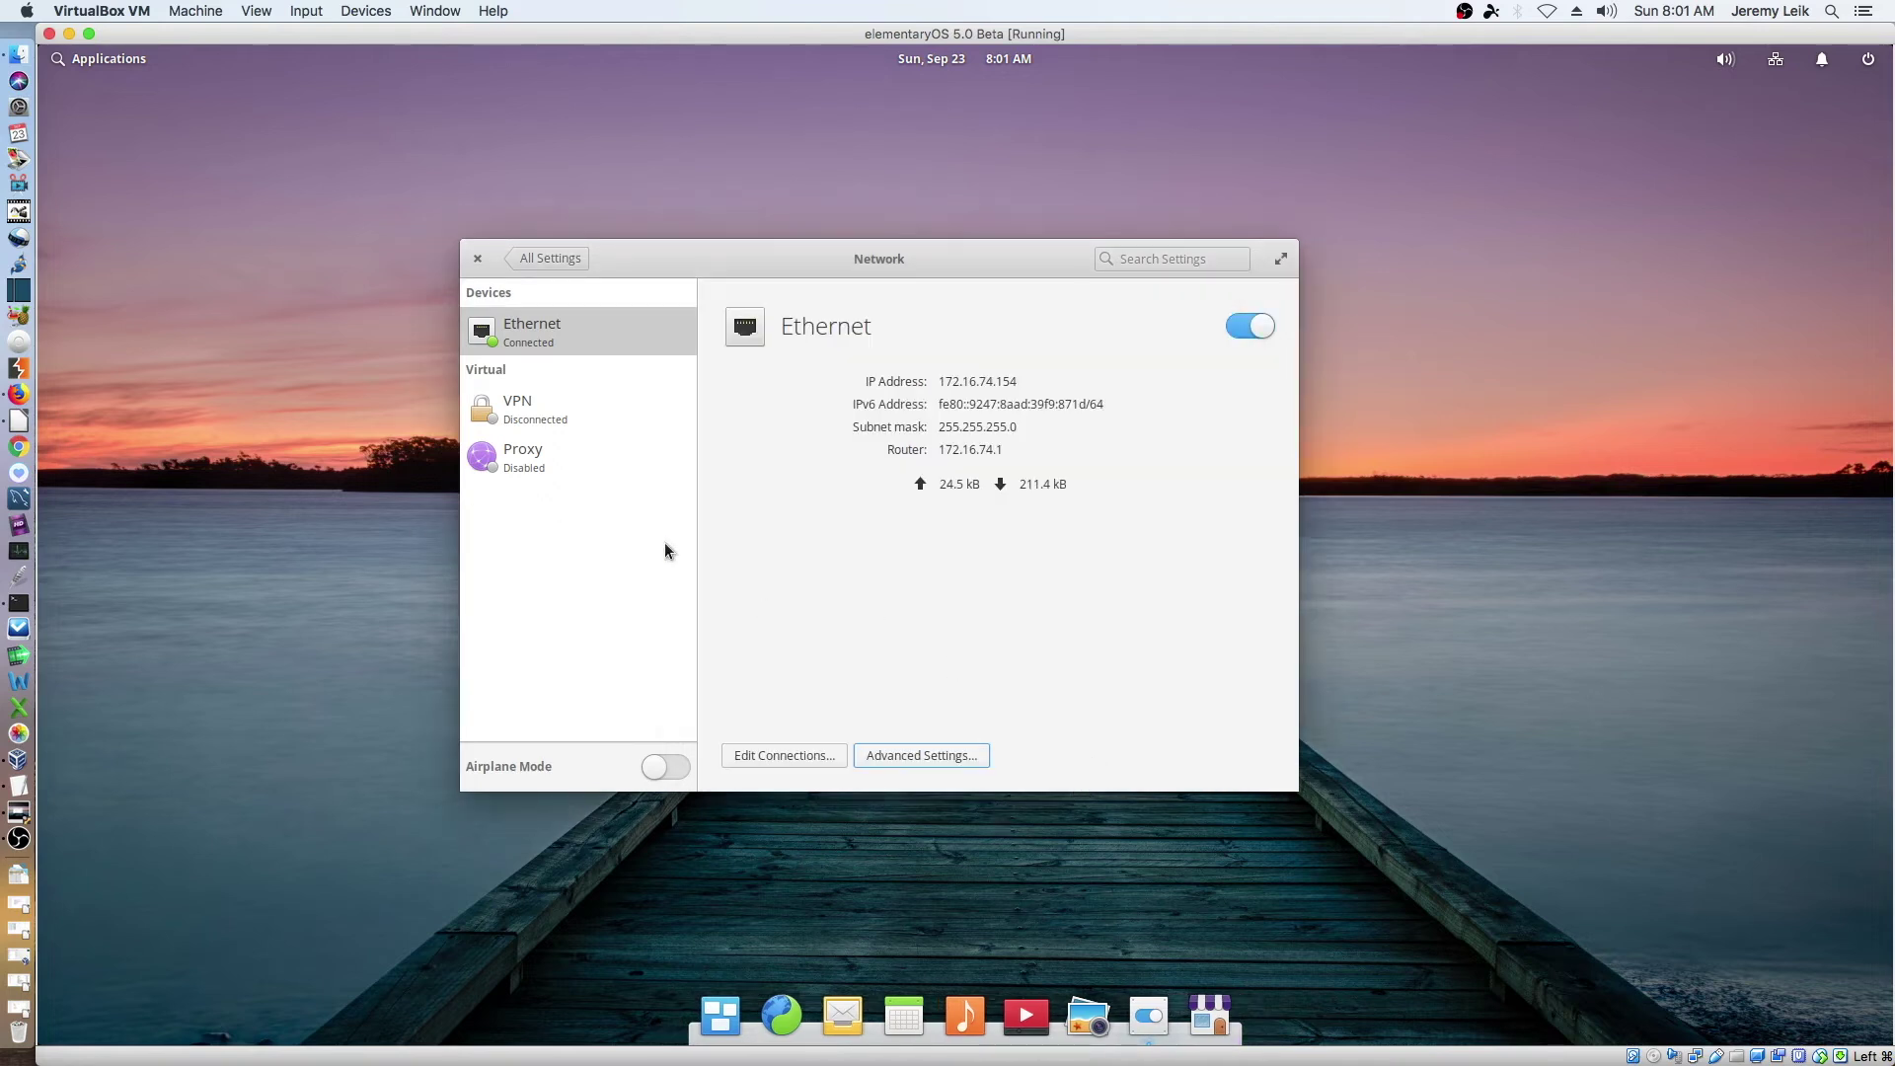
- Check which connection types a new VPN offers, cancel its creation, and return to the full settings list
left_click(524, 420)
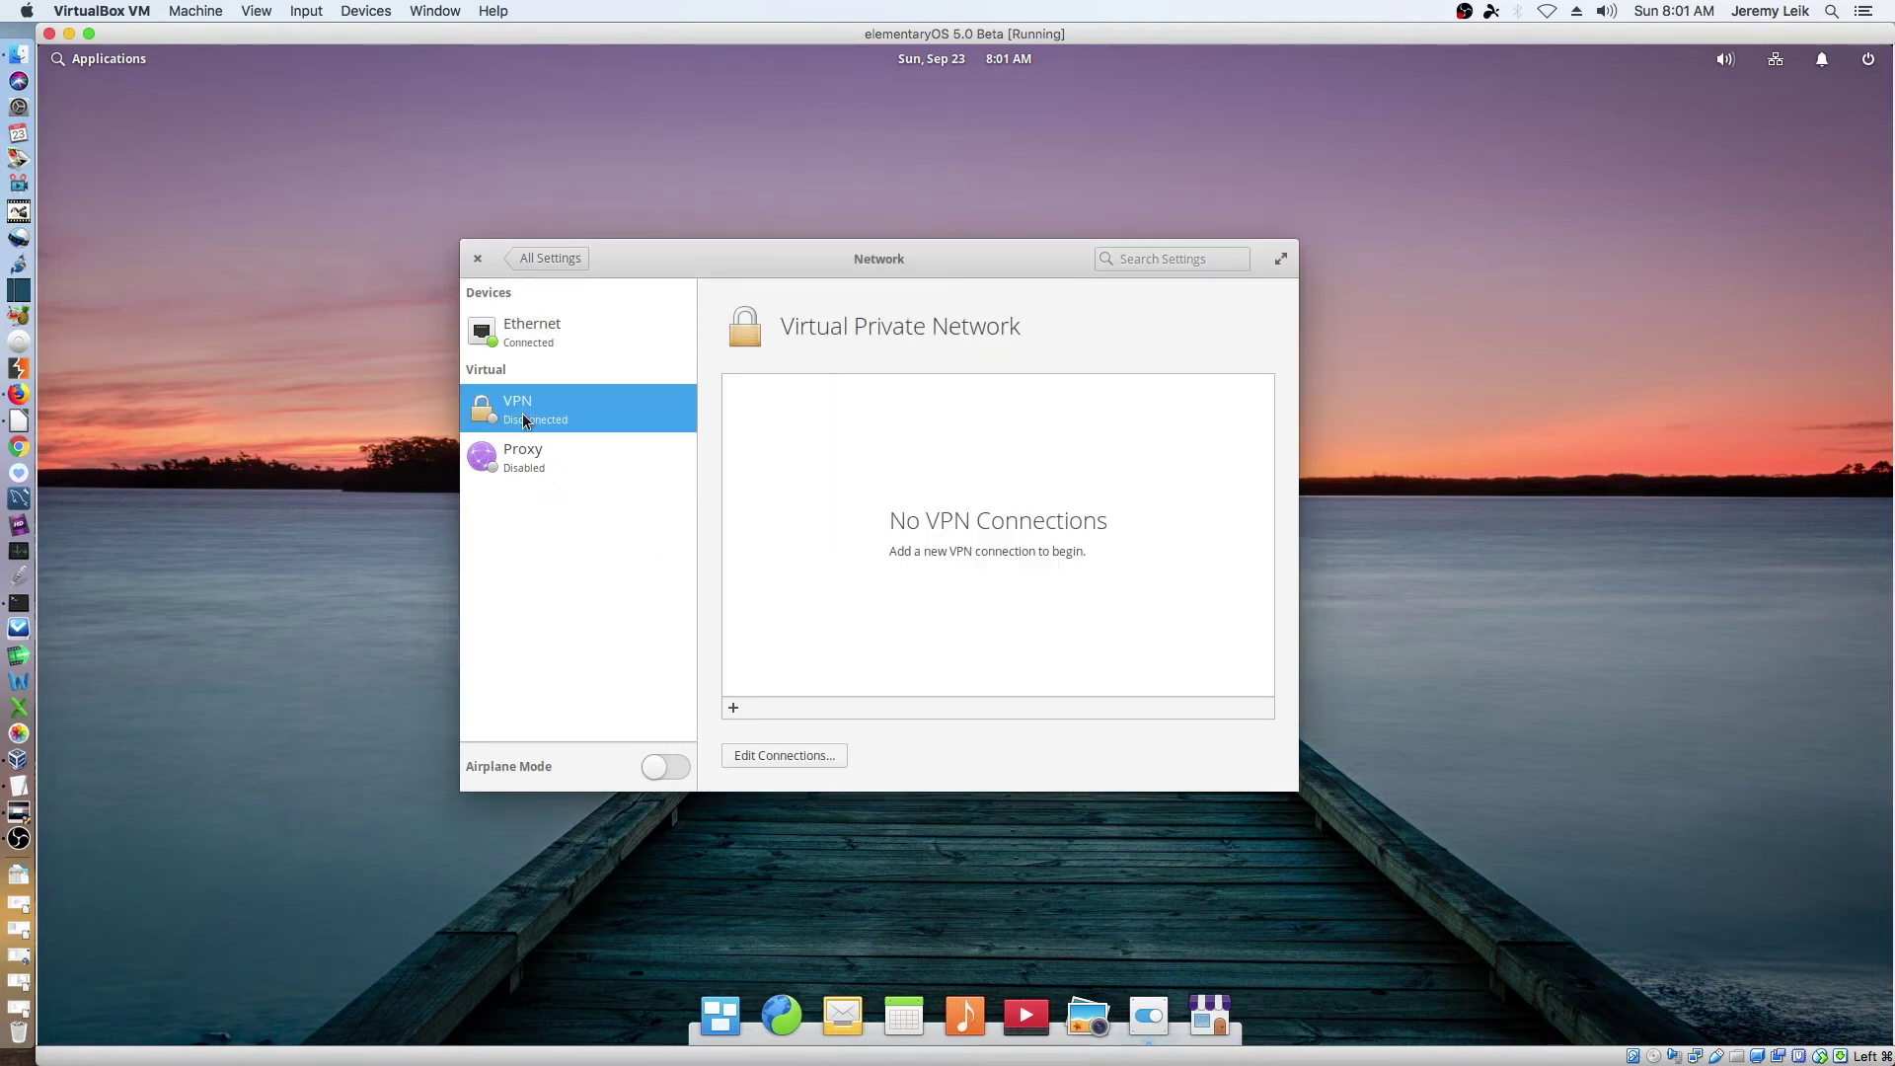
left_click(732, 709)
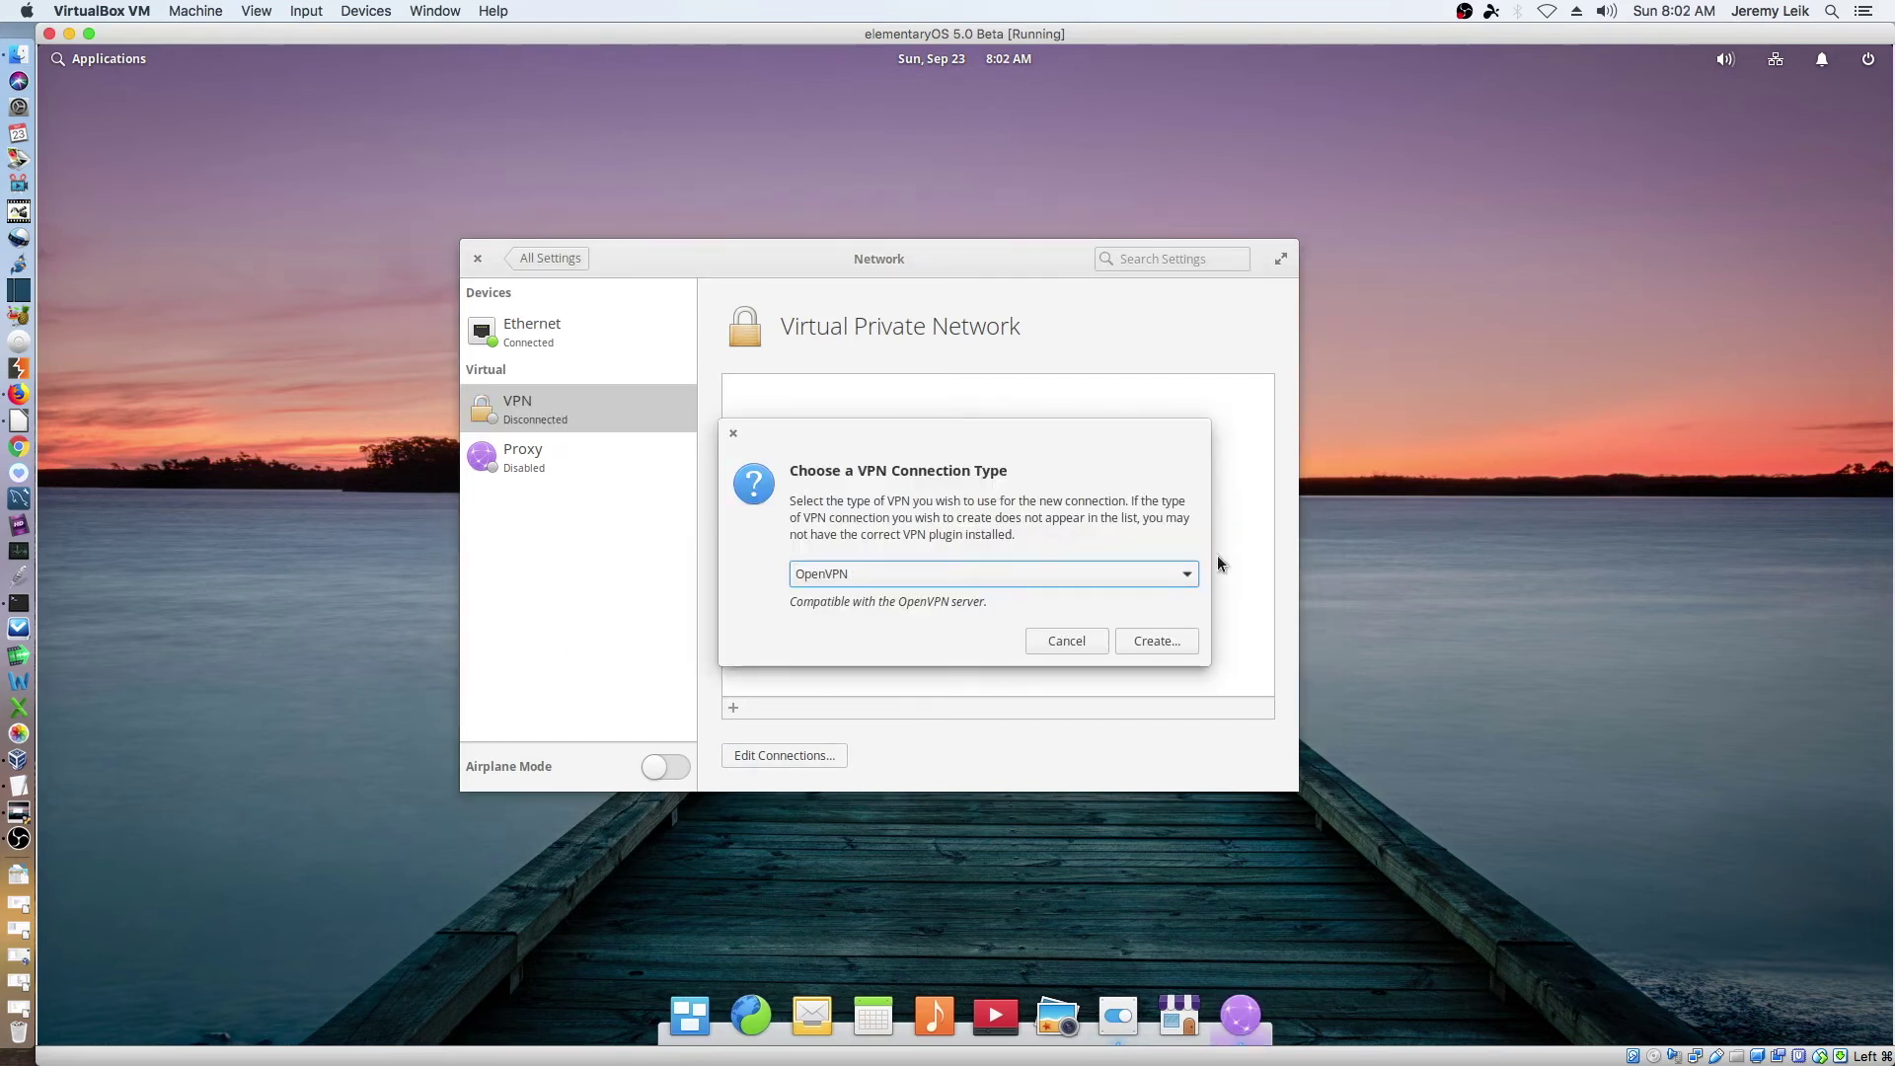
left_click(1179, 576)
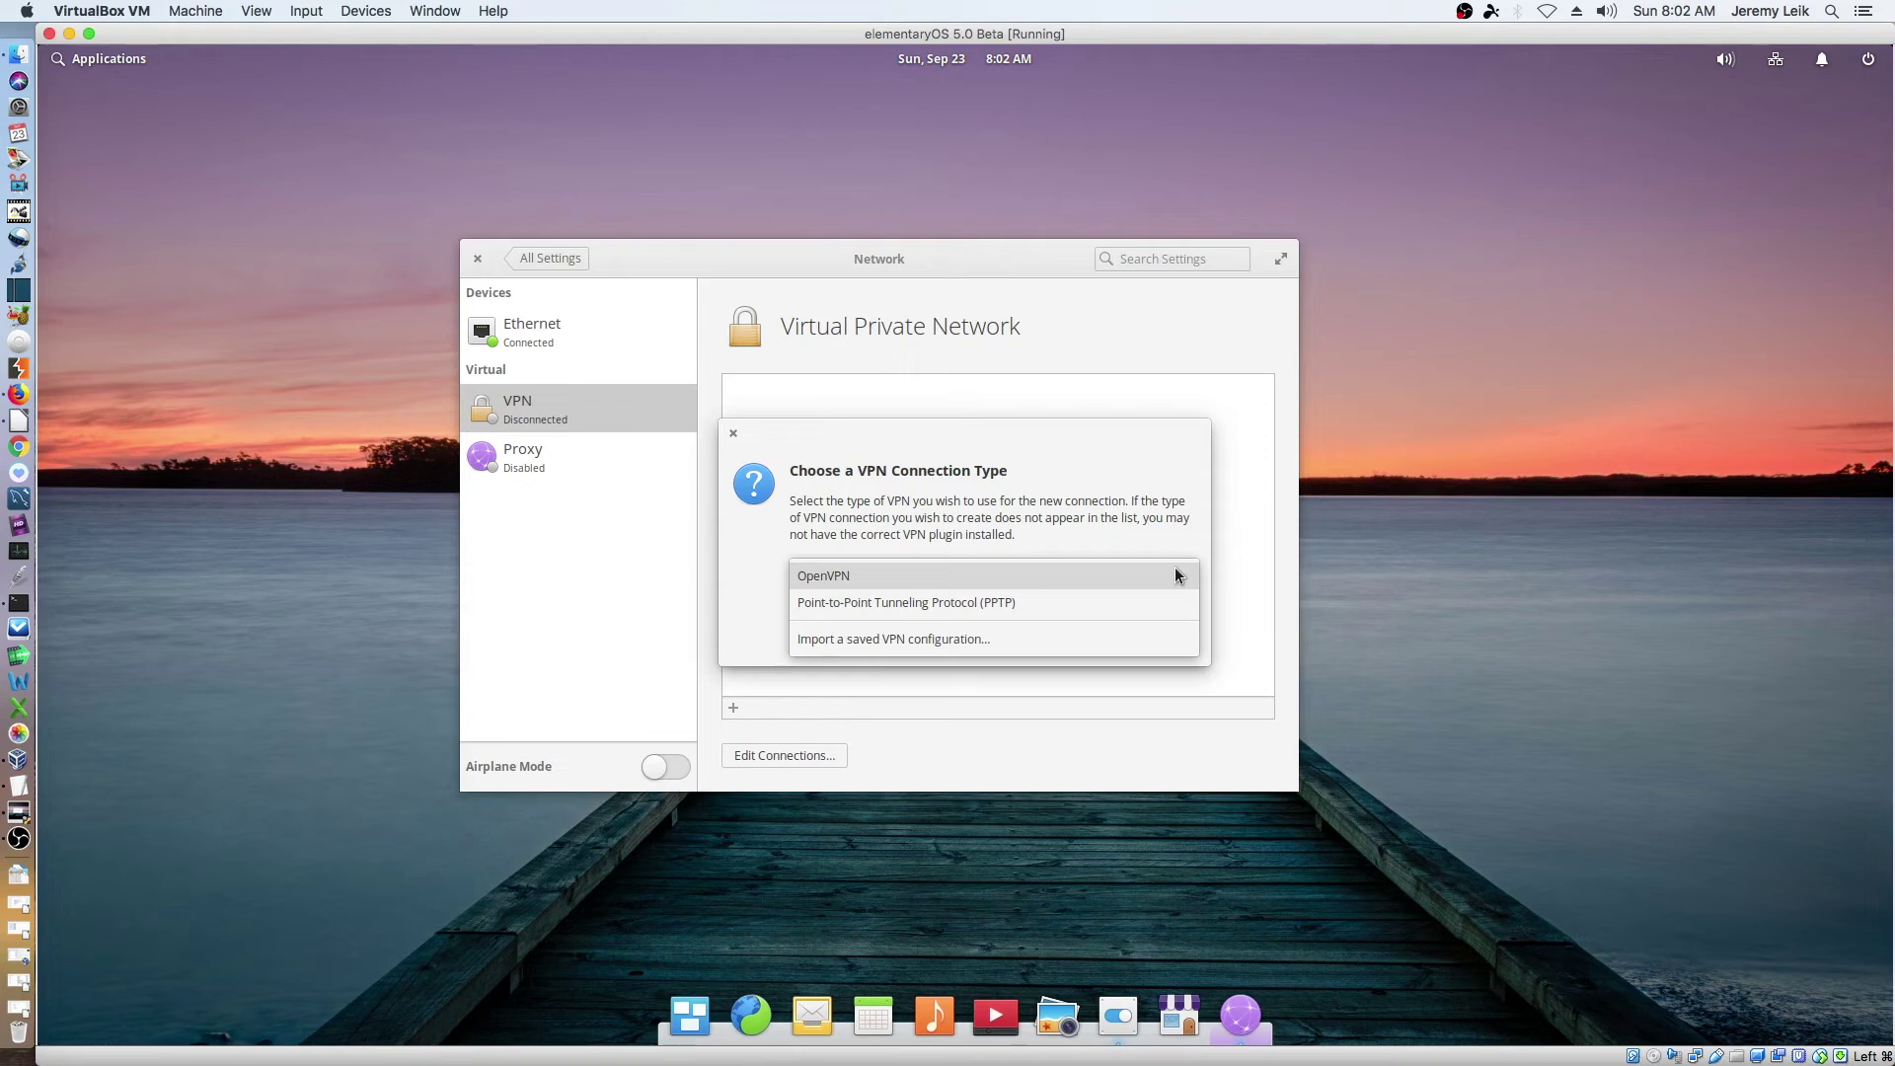
left_click(1182, 496)
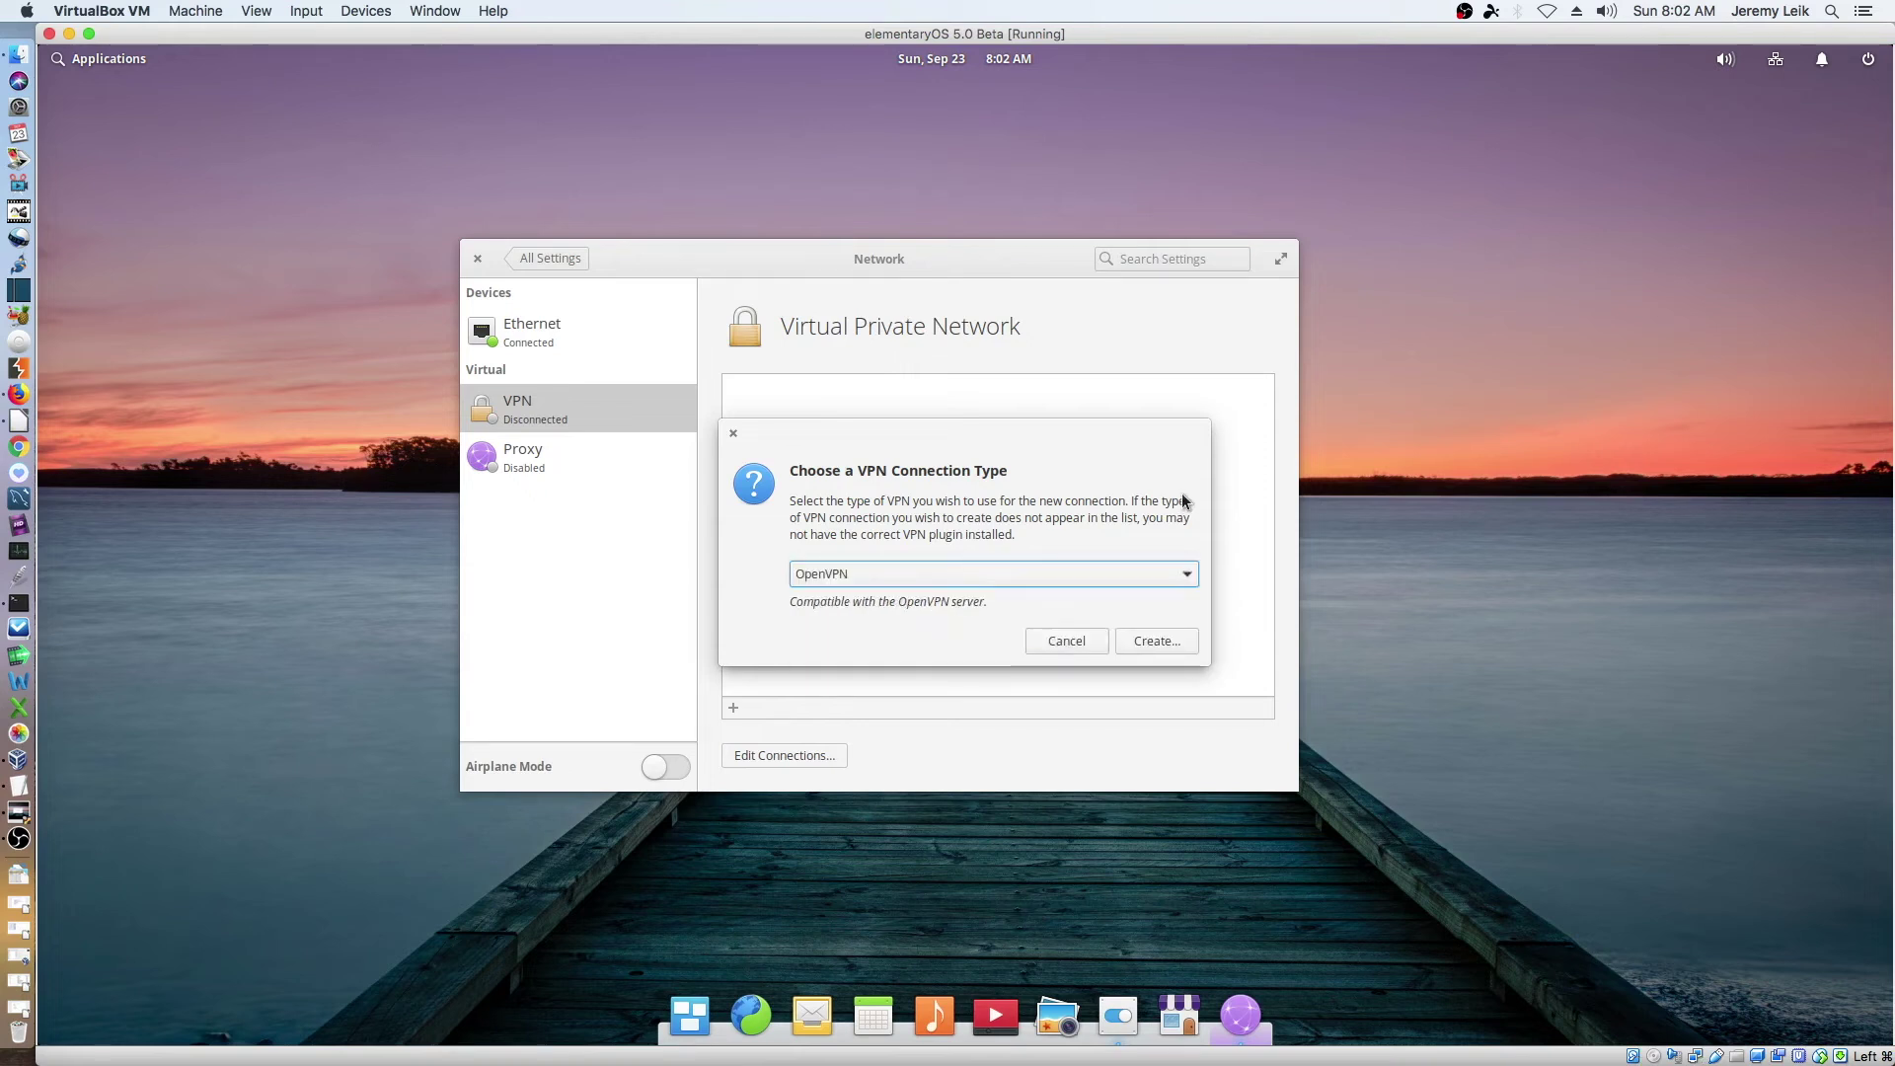
left_click(1055, 642)
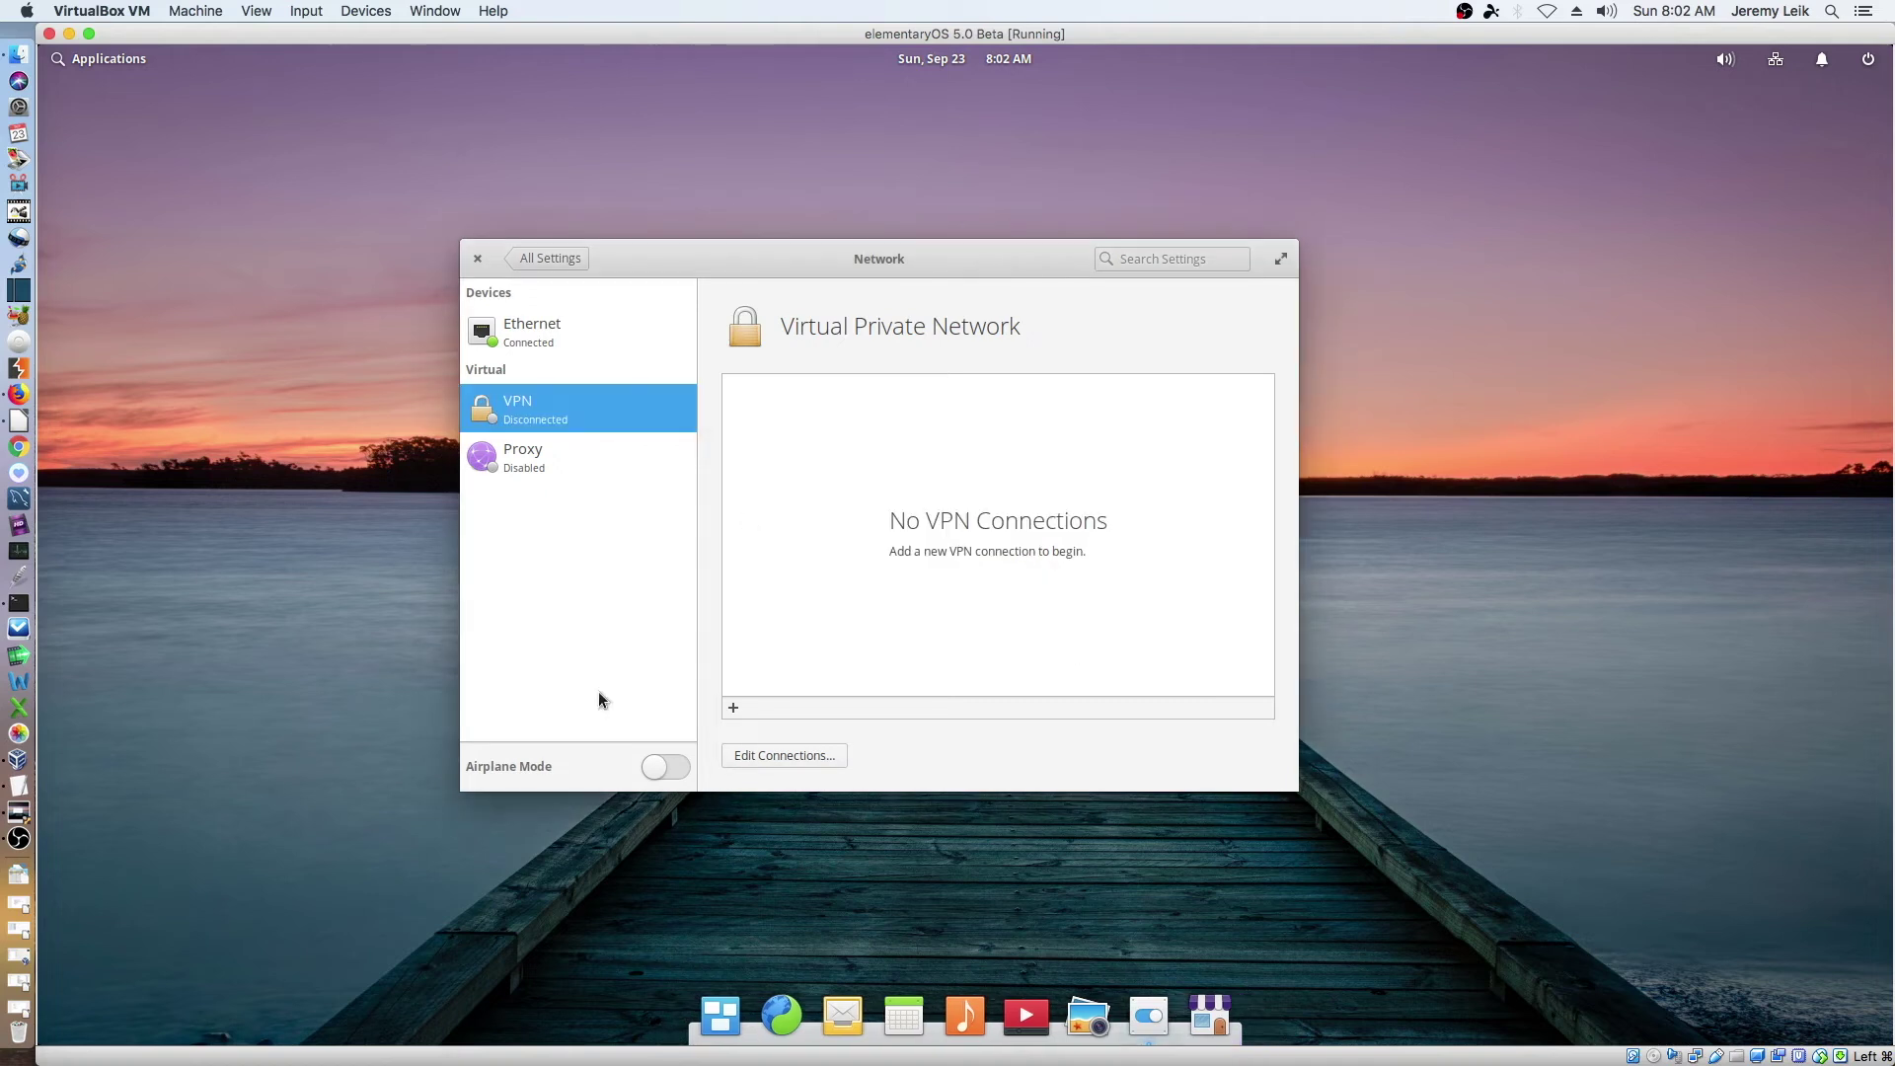
left_click(548, 261)
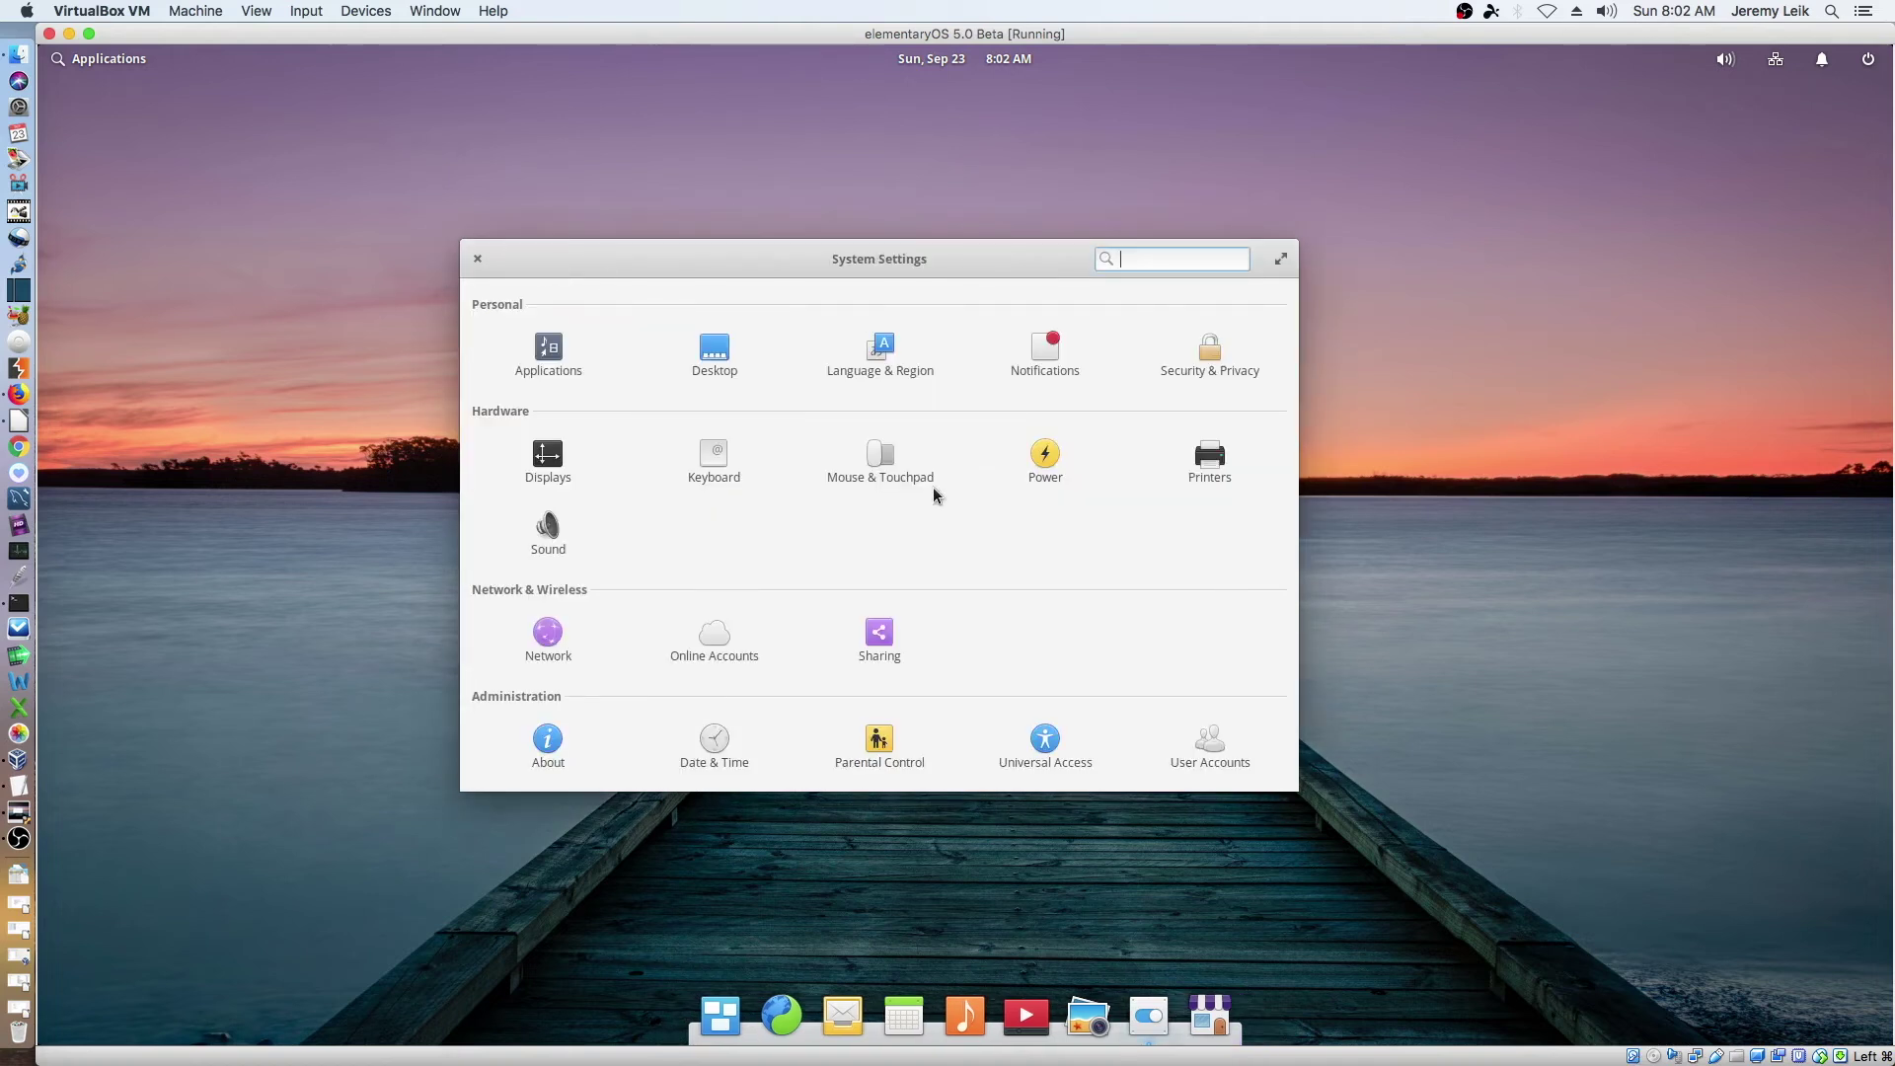
- Look over the Online Accounts and Sharing settings and return to the full settings list
left_click(708, 634)
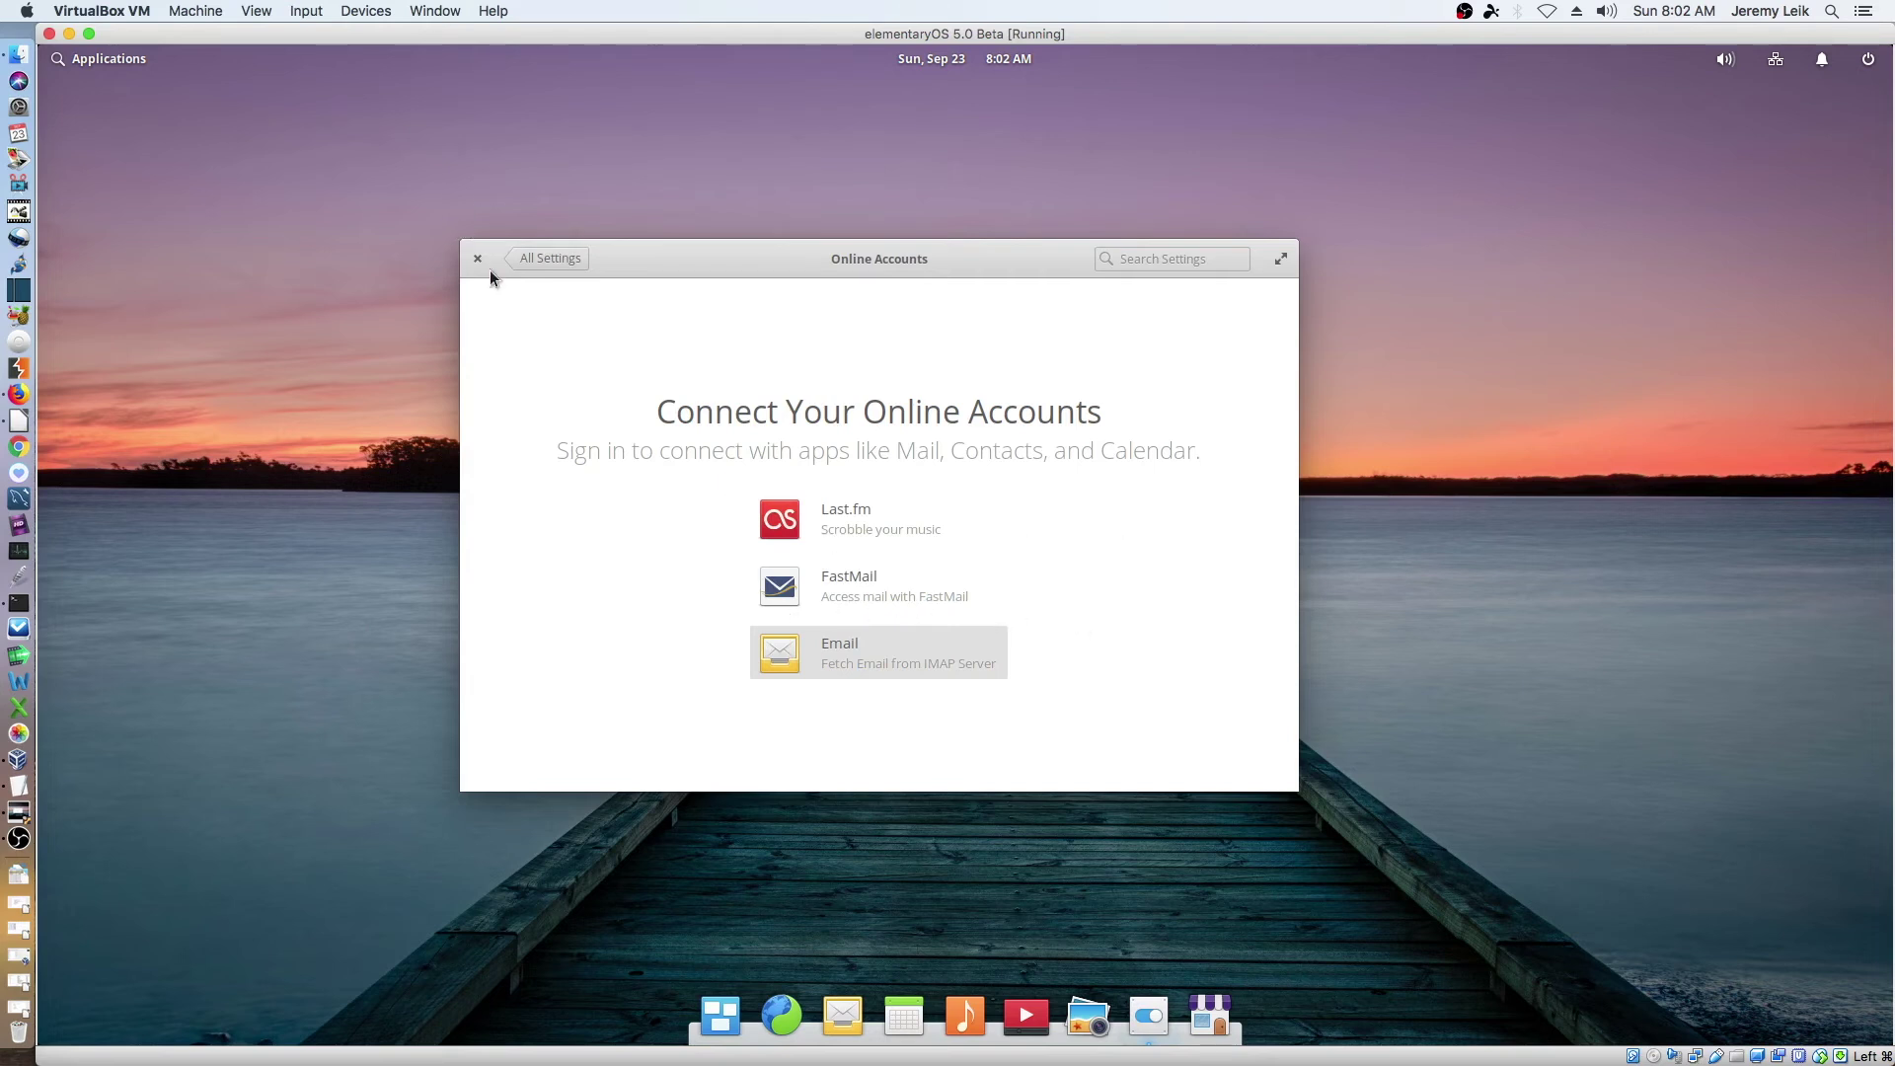
left_click(546, 258)
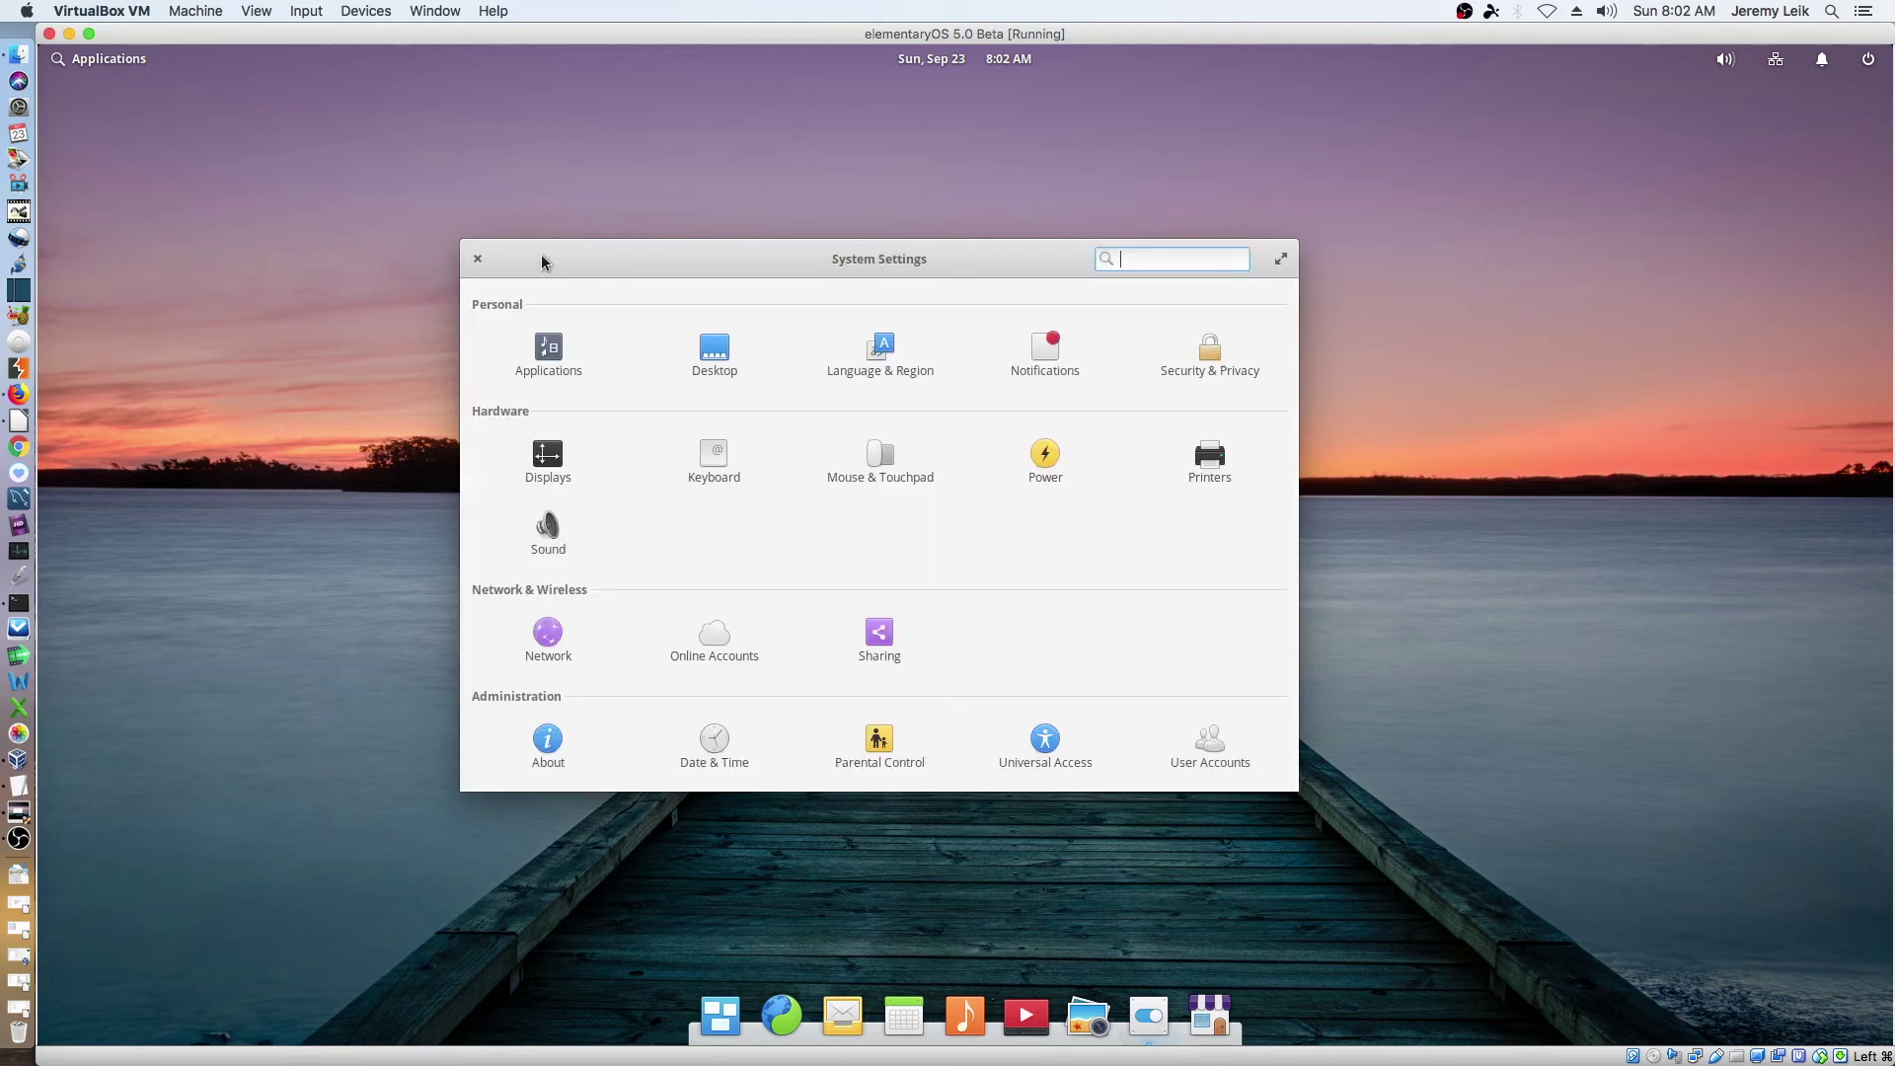
left_click(879, 639)
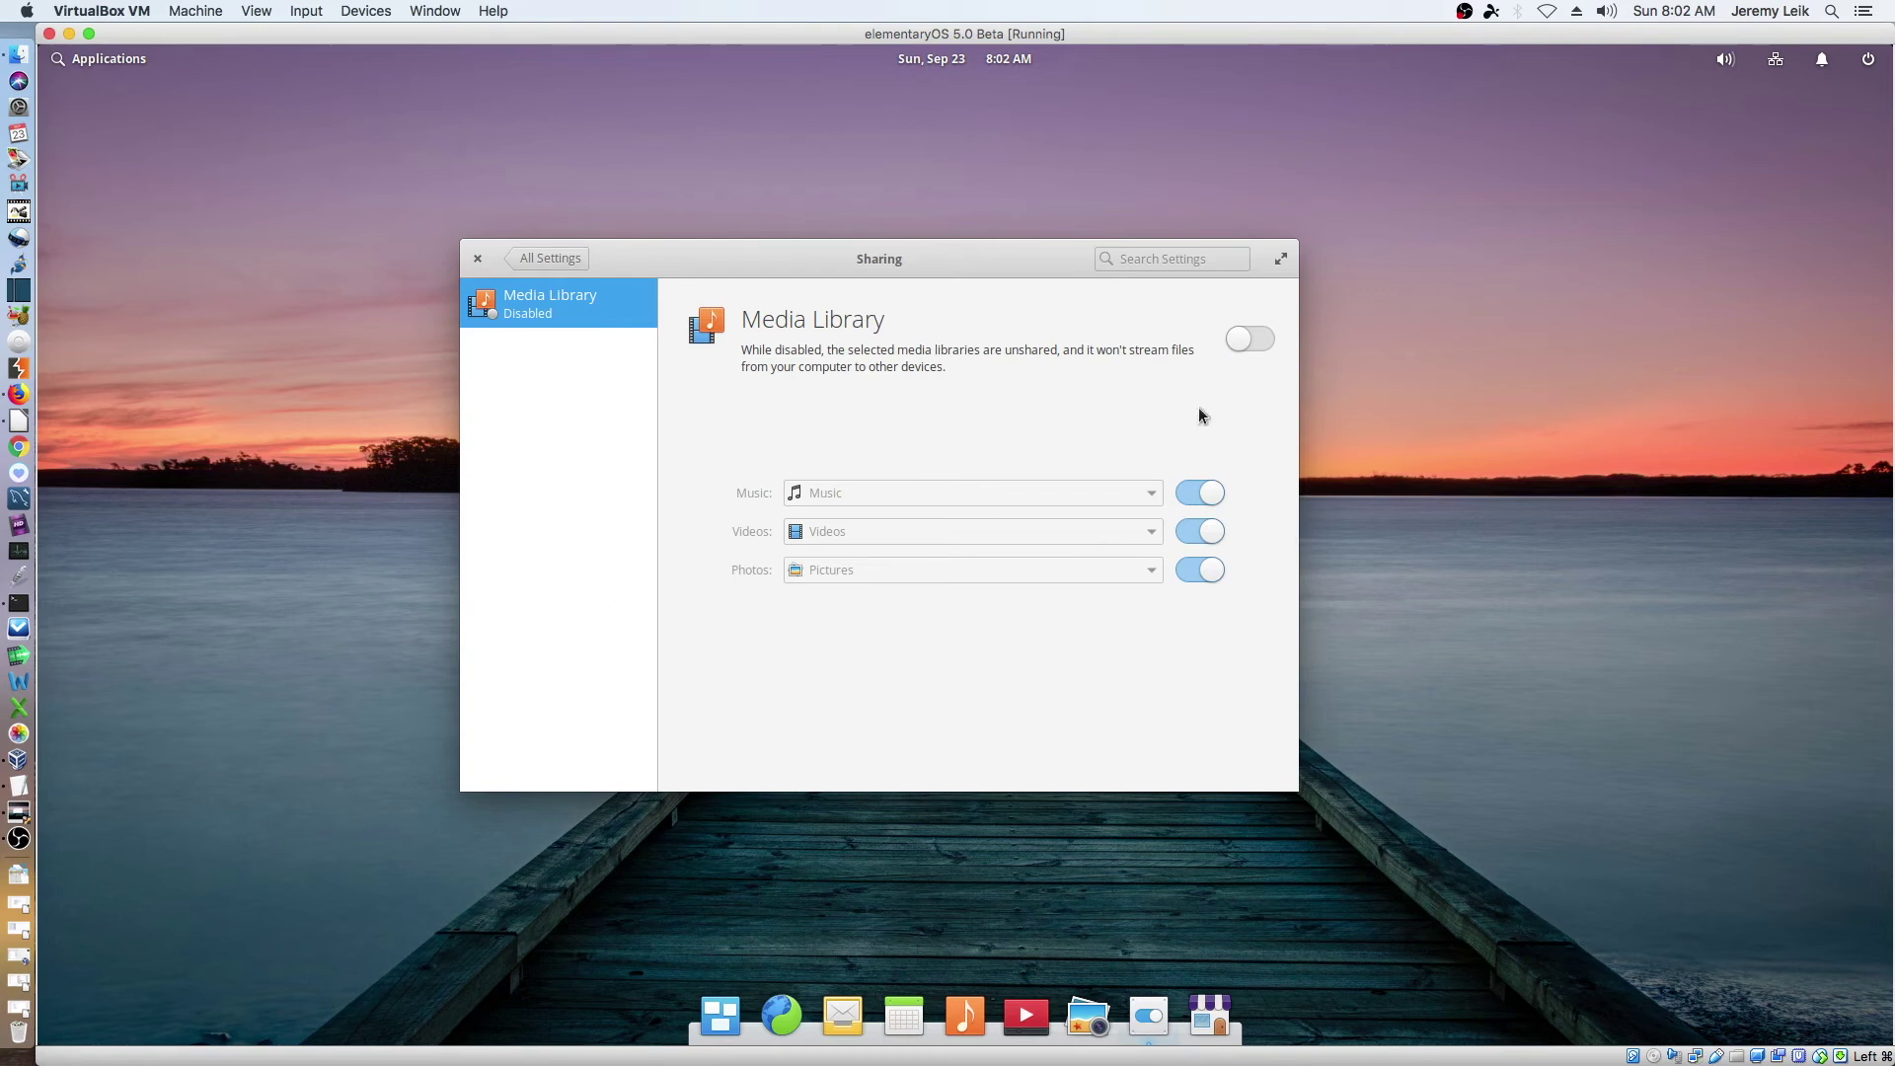
left_click(549, 255)
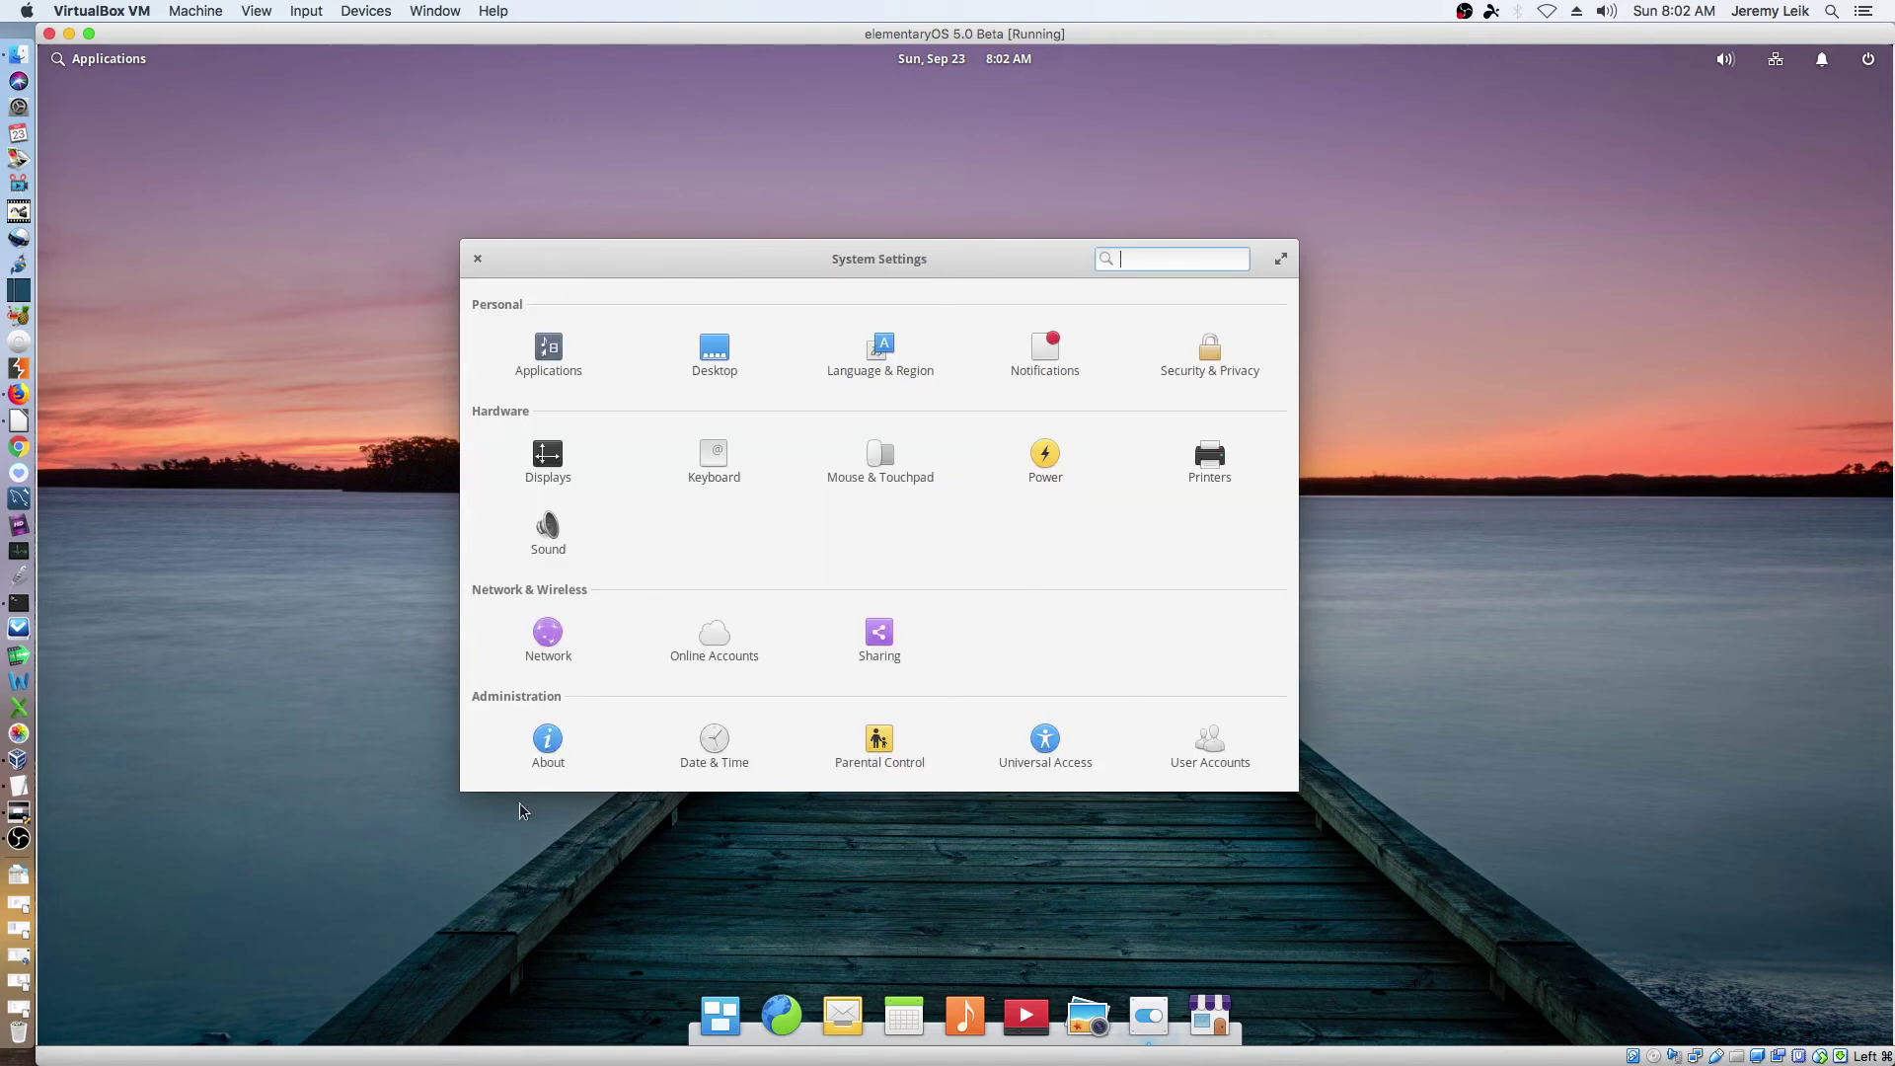
- Examine the system information in the About settings, highlight the Ubuntu base version, and check for updates
left_click(545, 756)
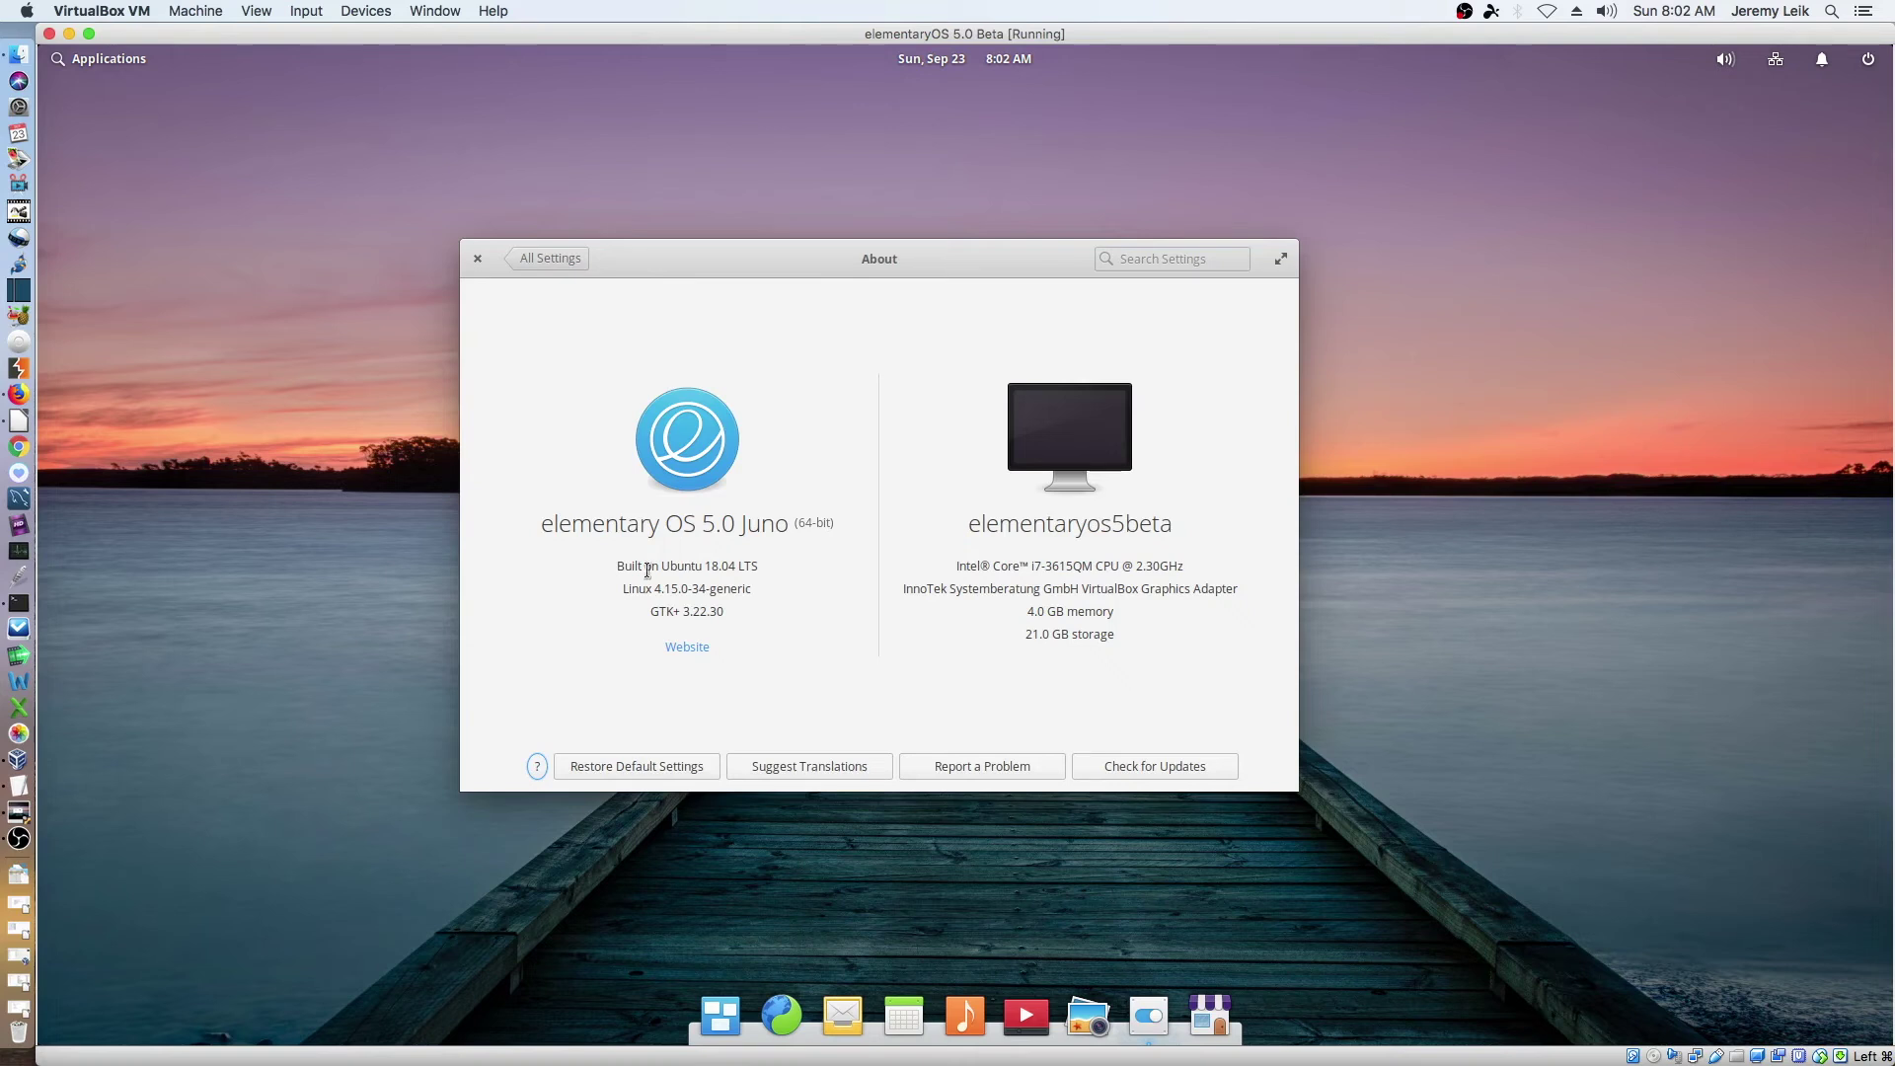
left_click_drag(604, 570, 781, 569)
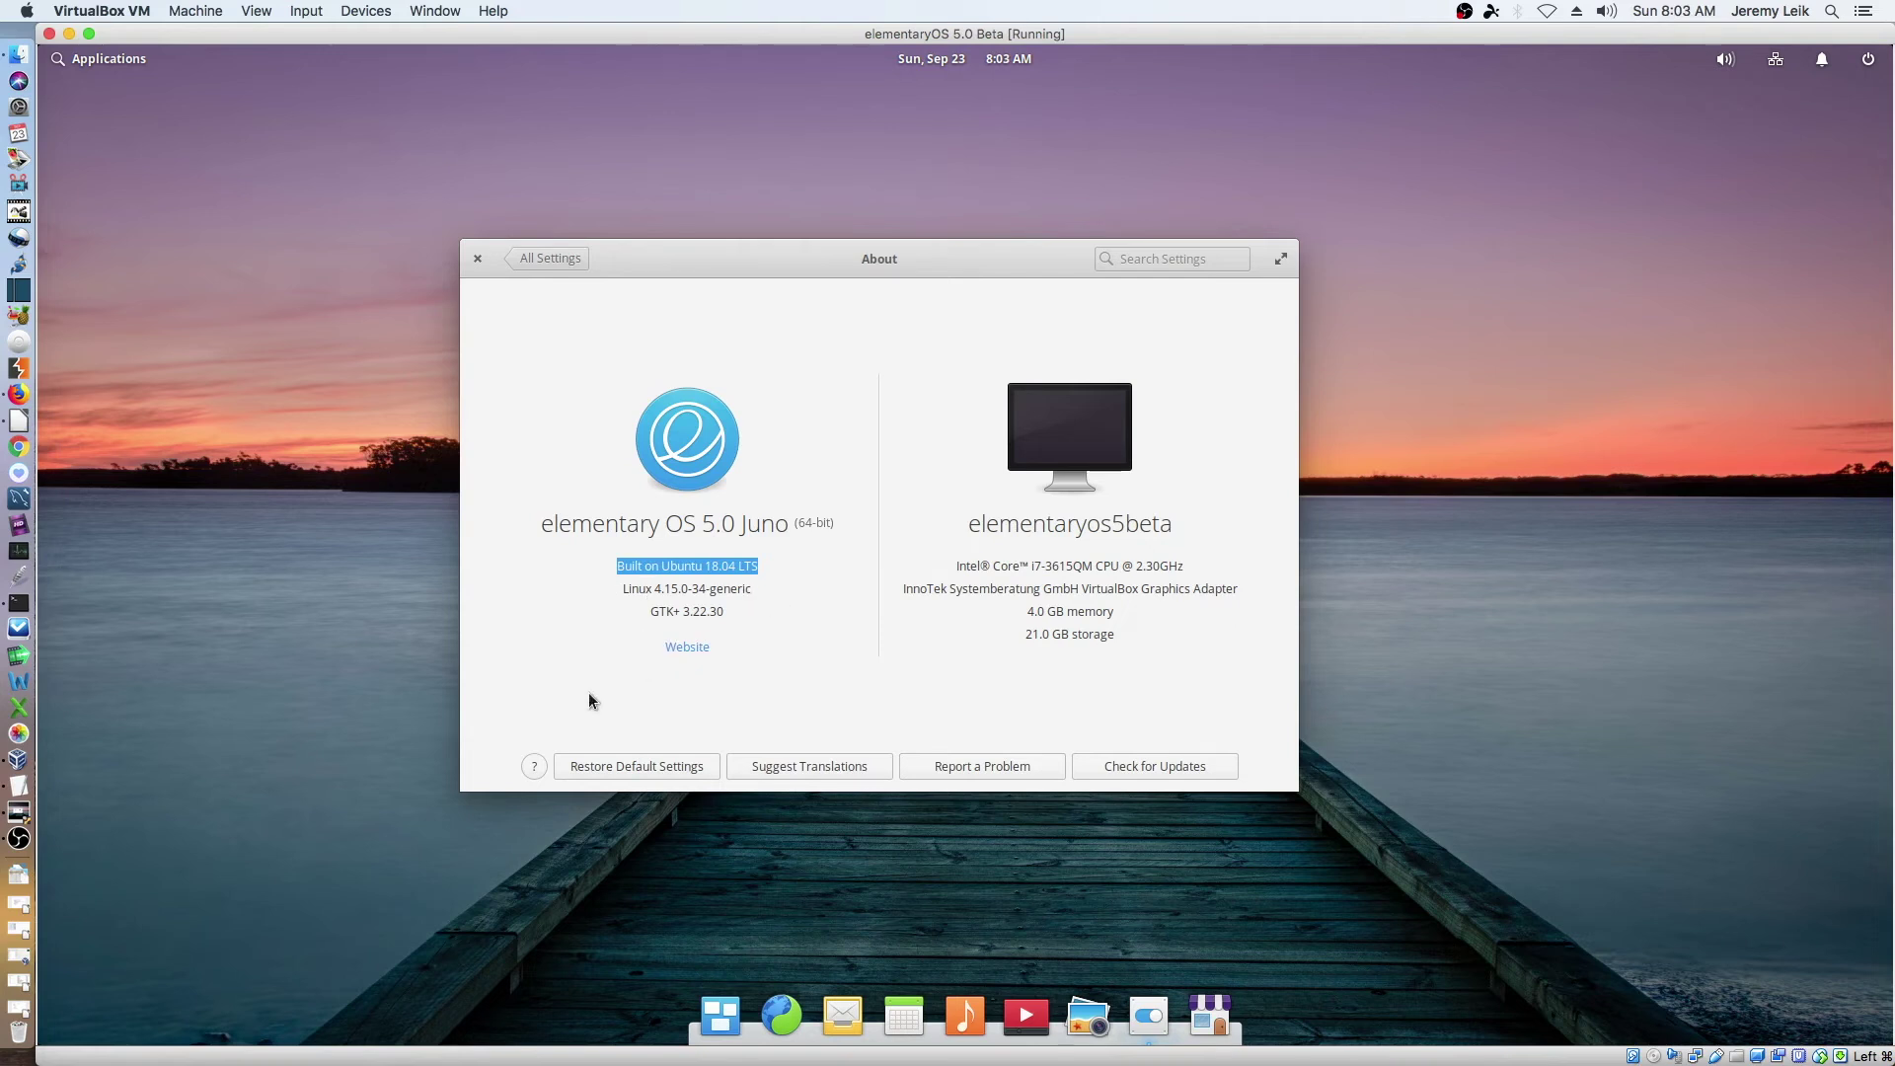
left_click(1155, 770)
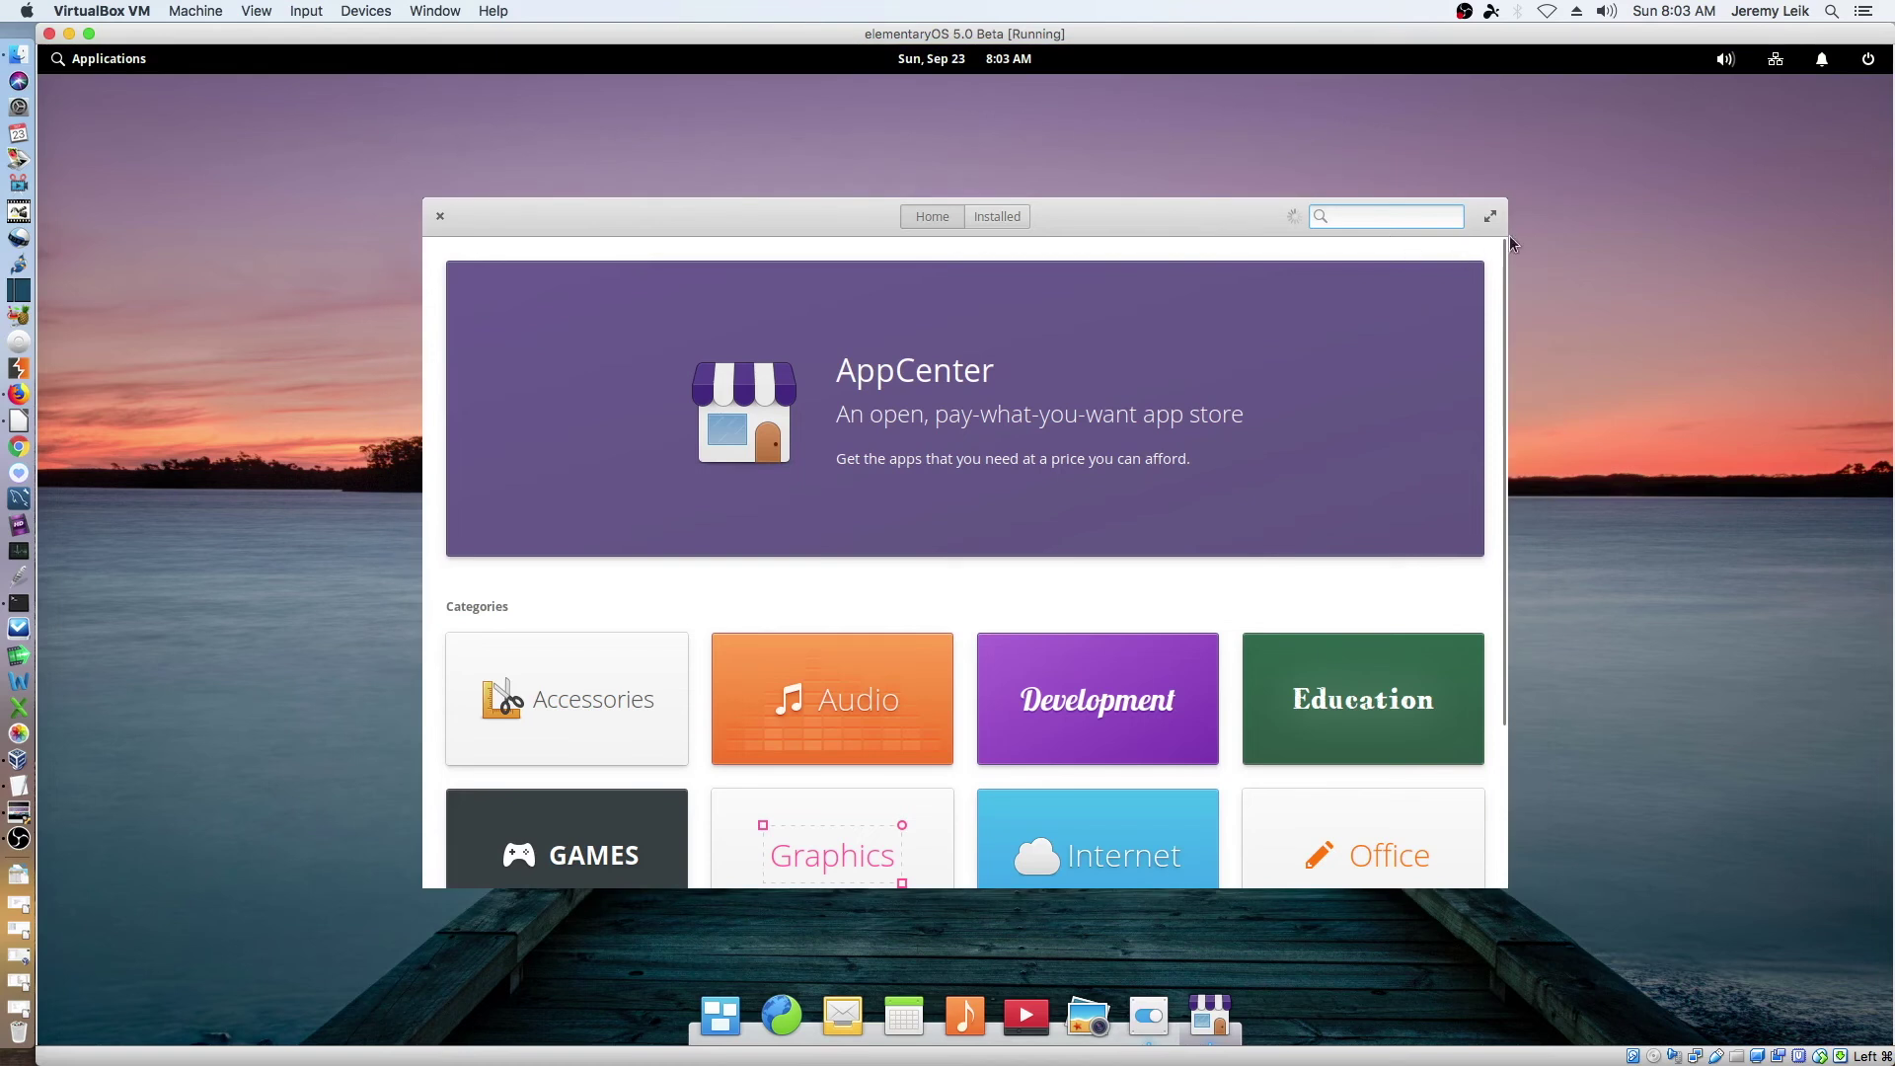
- Maximize the AppCenter window and open the Office category
left_click(1490, 216)
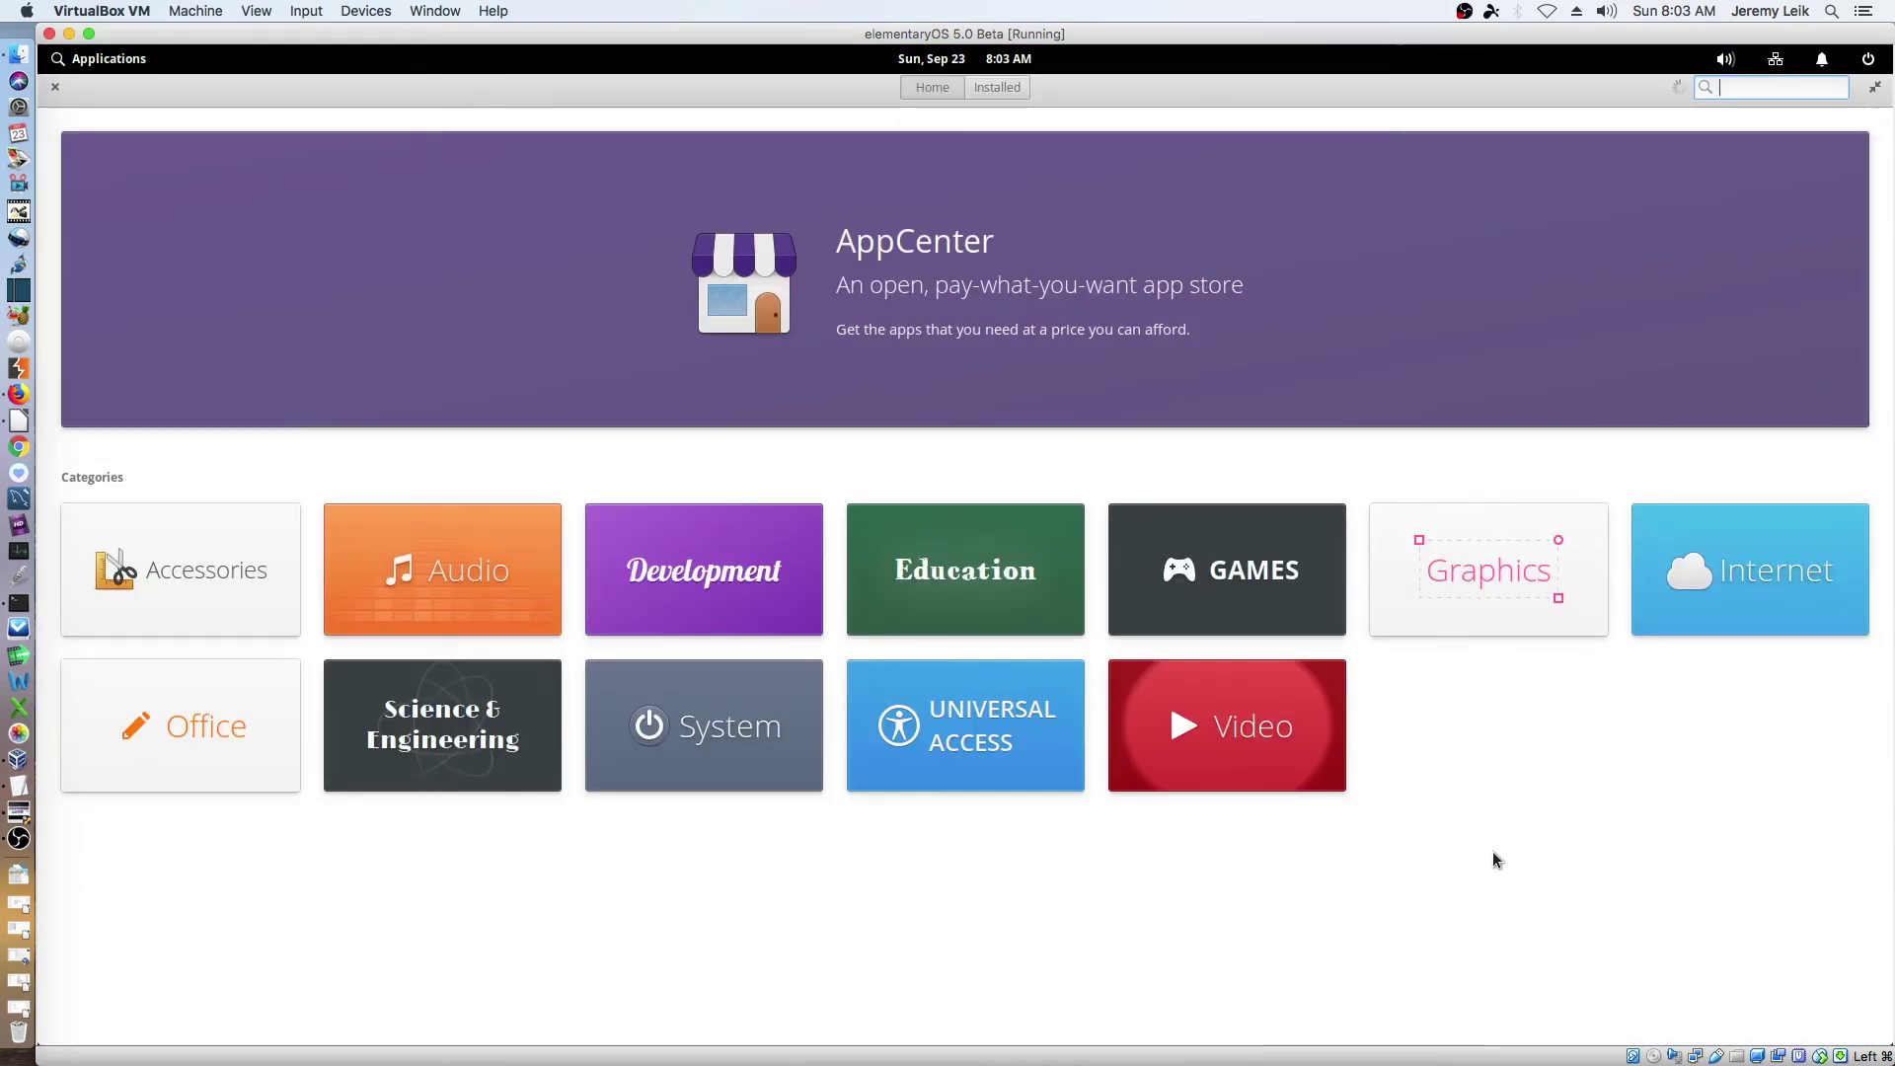
mouse_move(866, 1059)
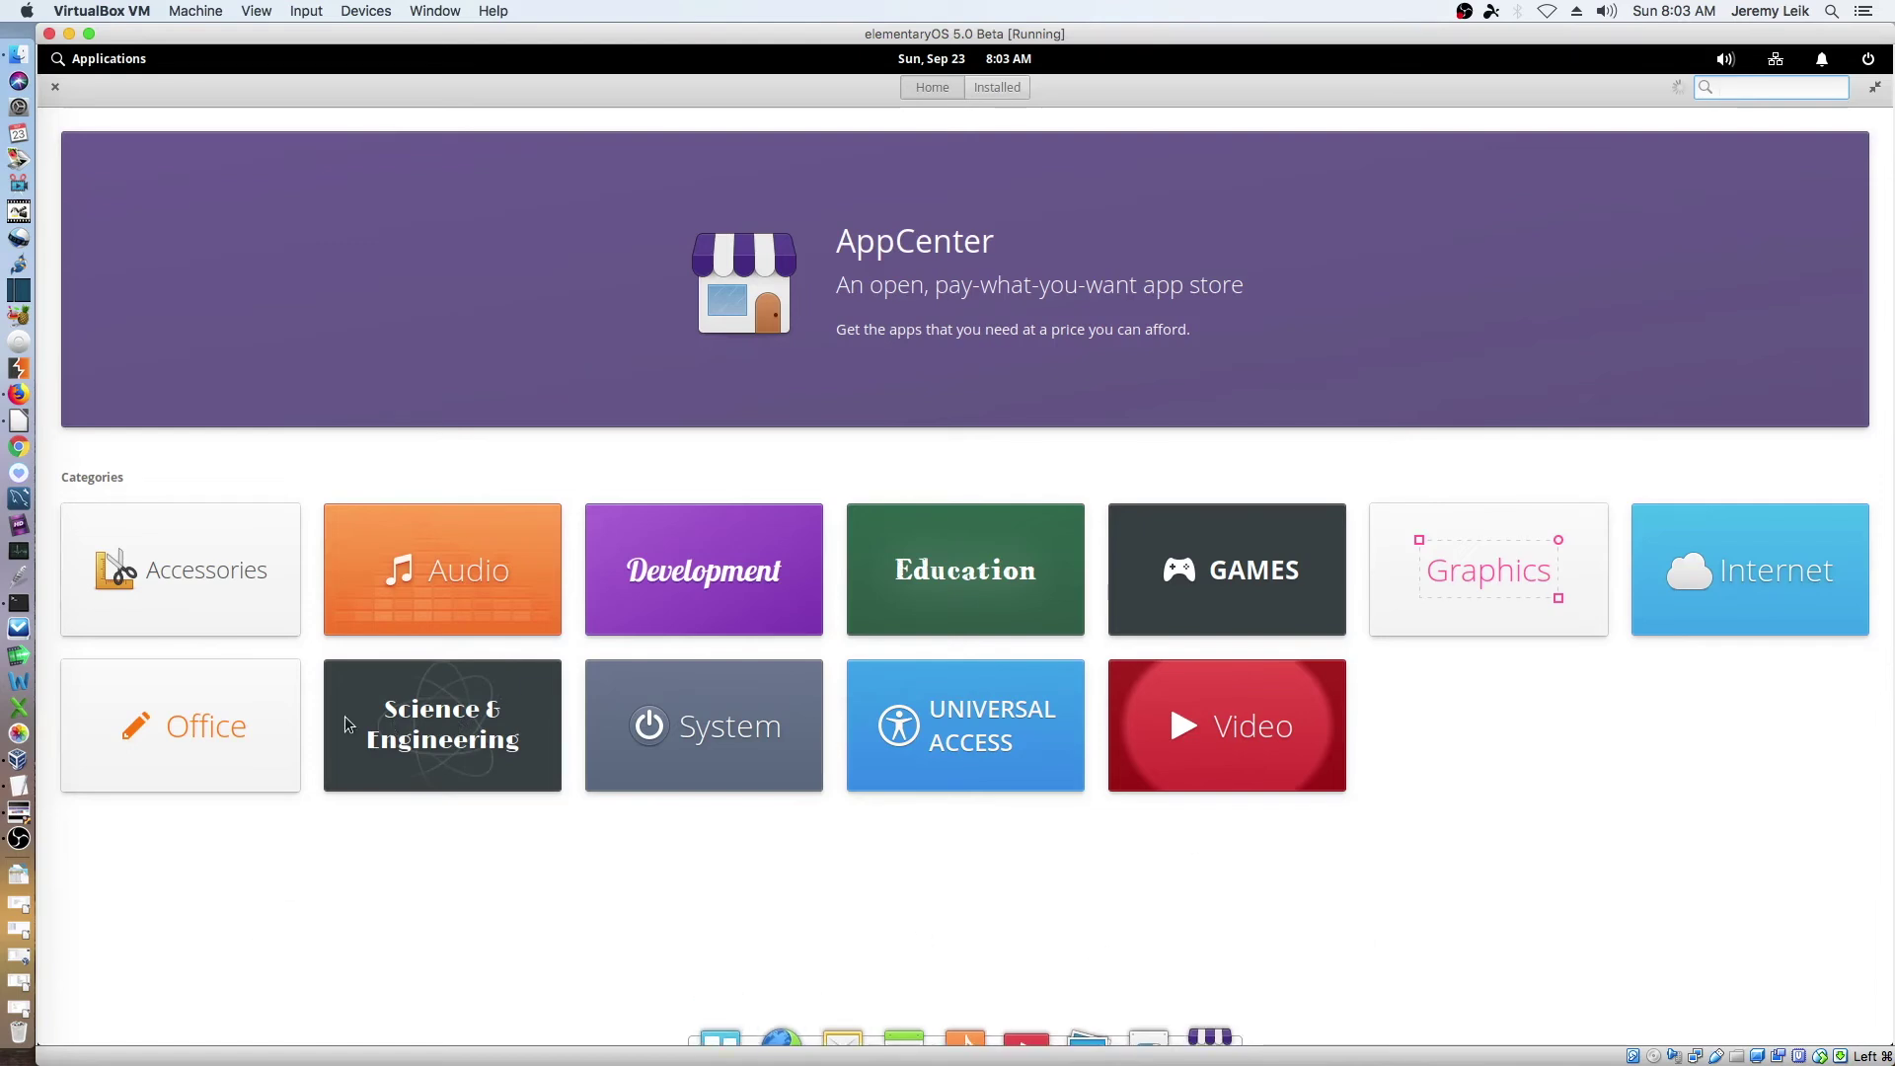
left_click(194, 717)
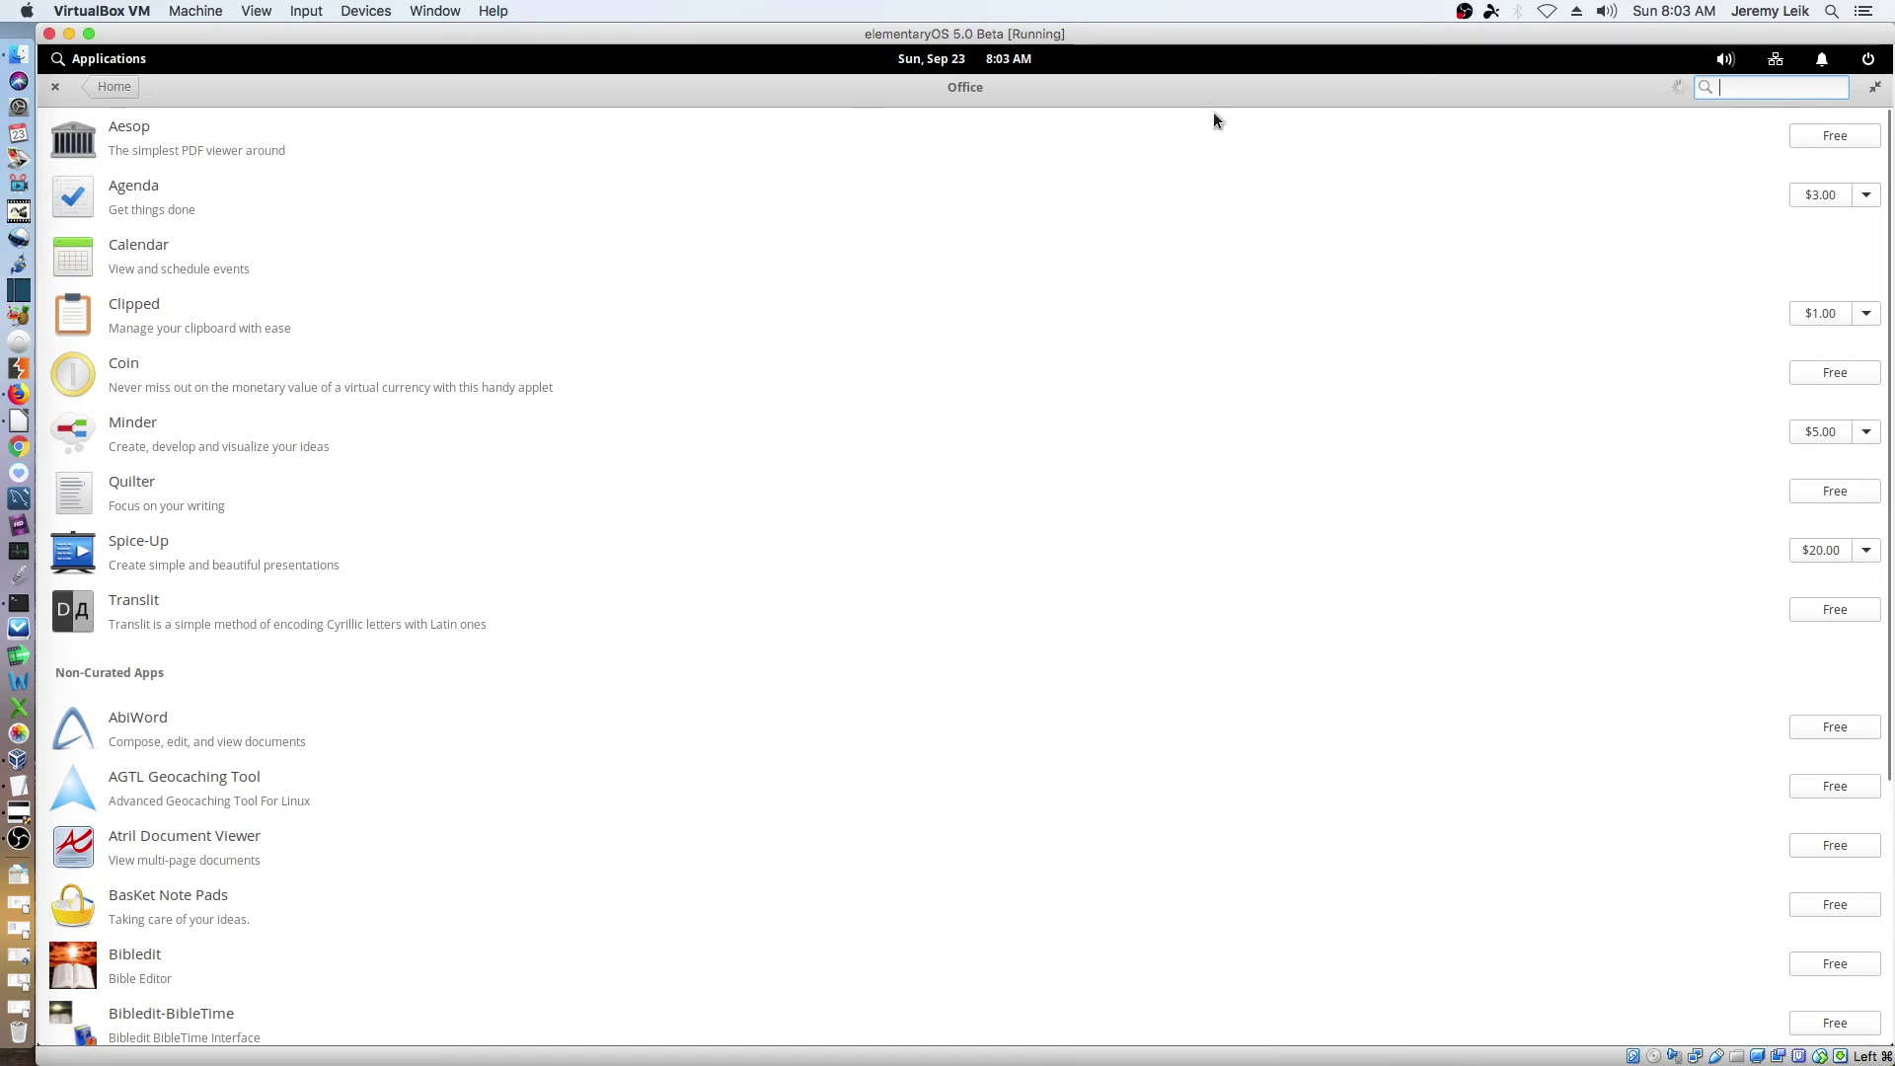
- Lower the payment amount for the Agenda app to Free
left_click(1866, 197)
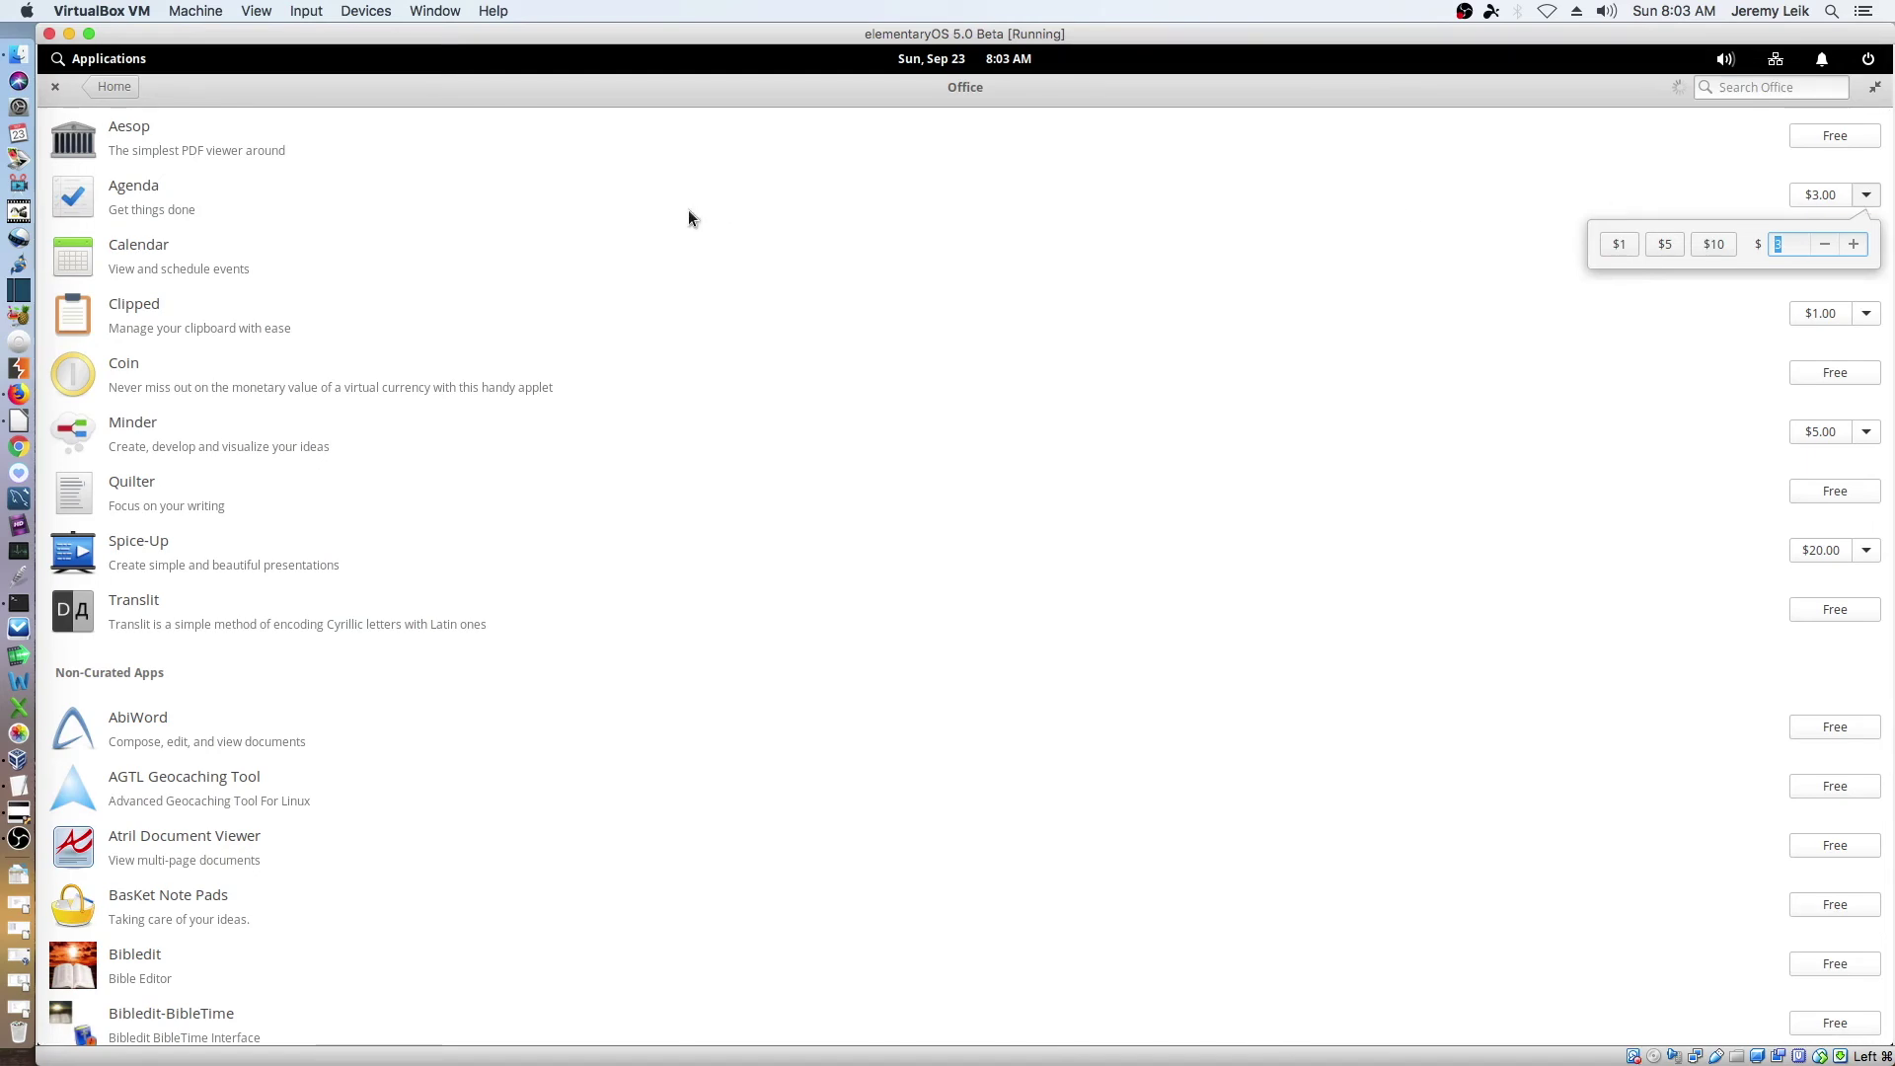
left_click(1823, 245)
left_click(1823, 245)
left_click(1824, 243)
left_click(1107, 233)
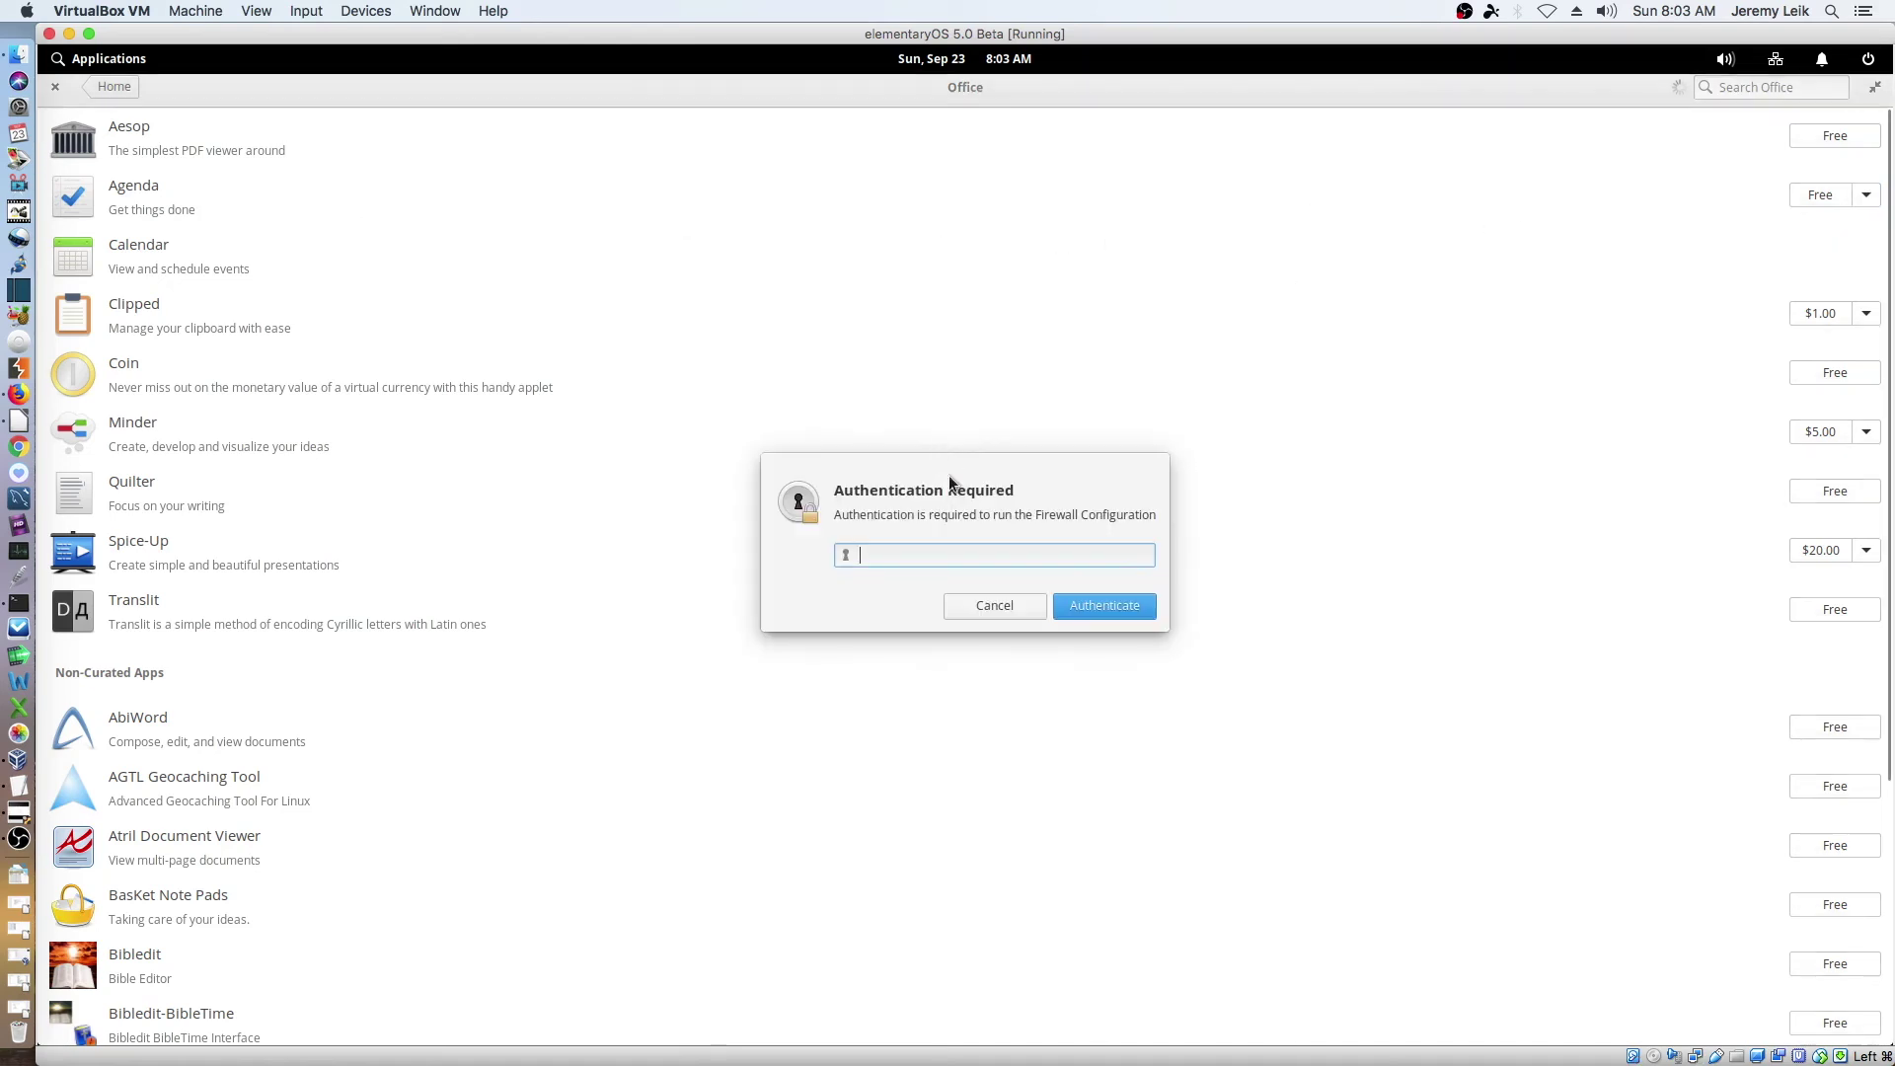
- Cancel the Firewall Configuration authentication request and ignore the failed update fetch
left_click(1021, 606)
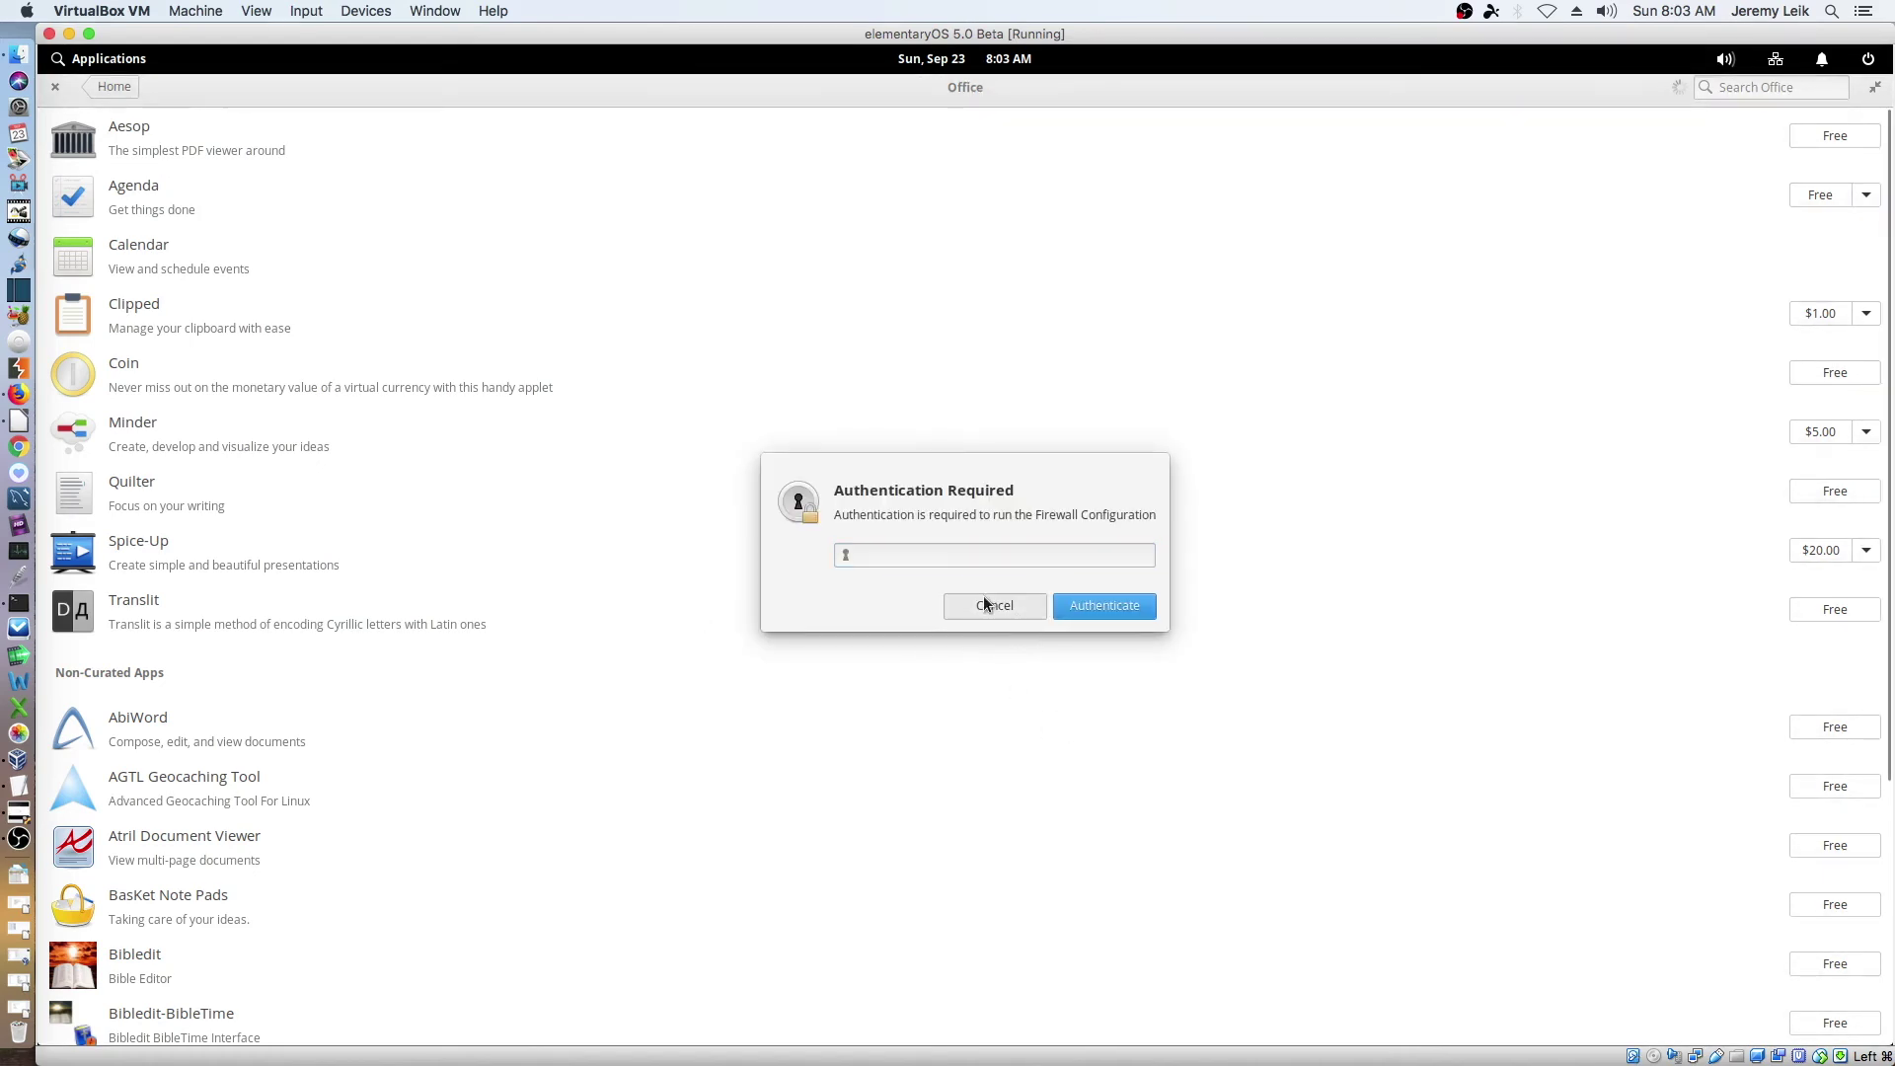
left_click(1014, 612)
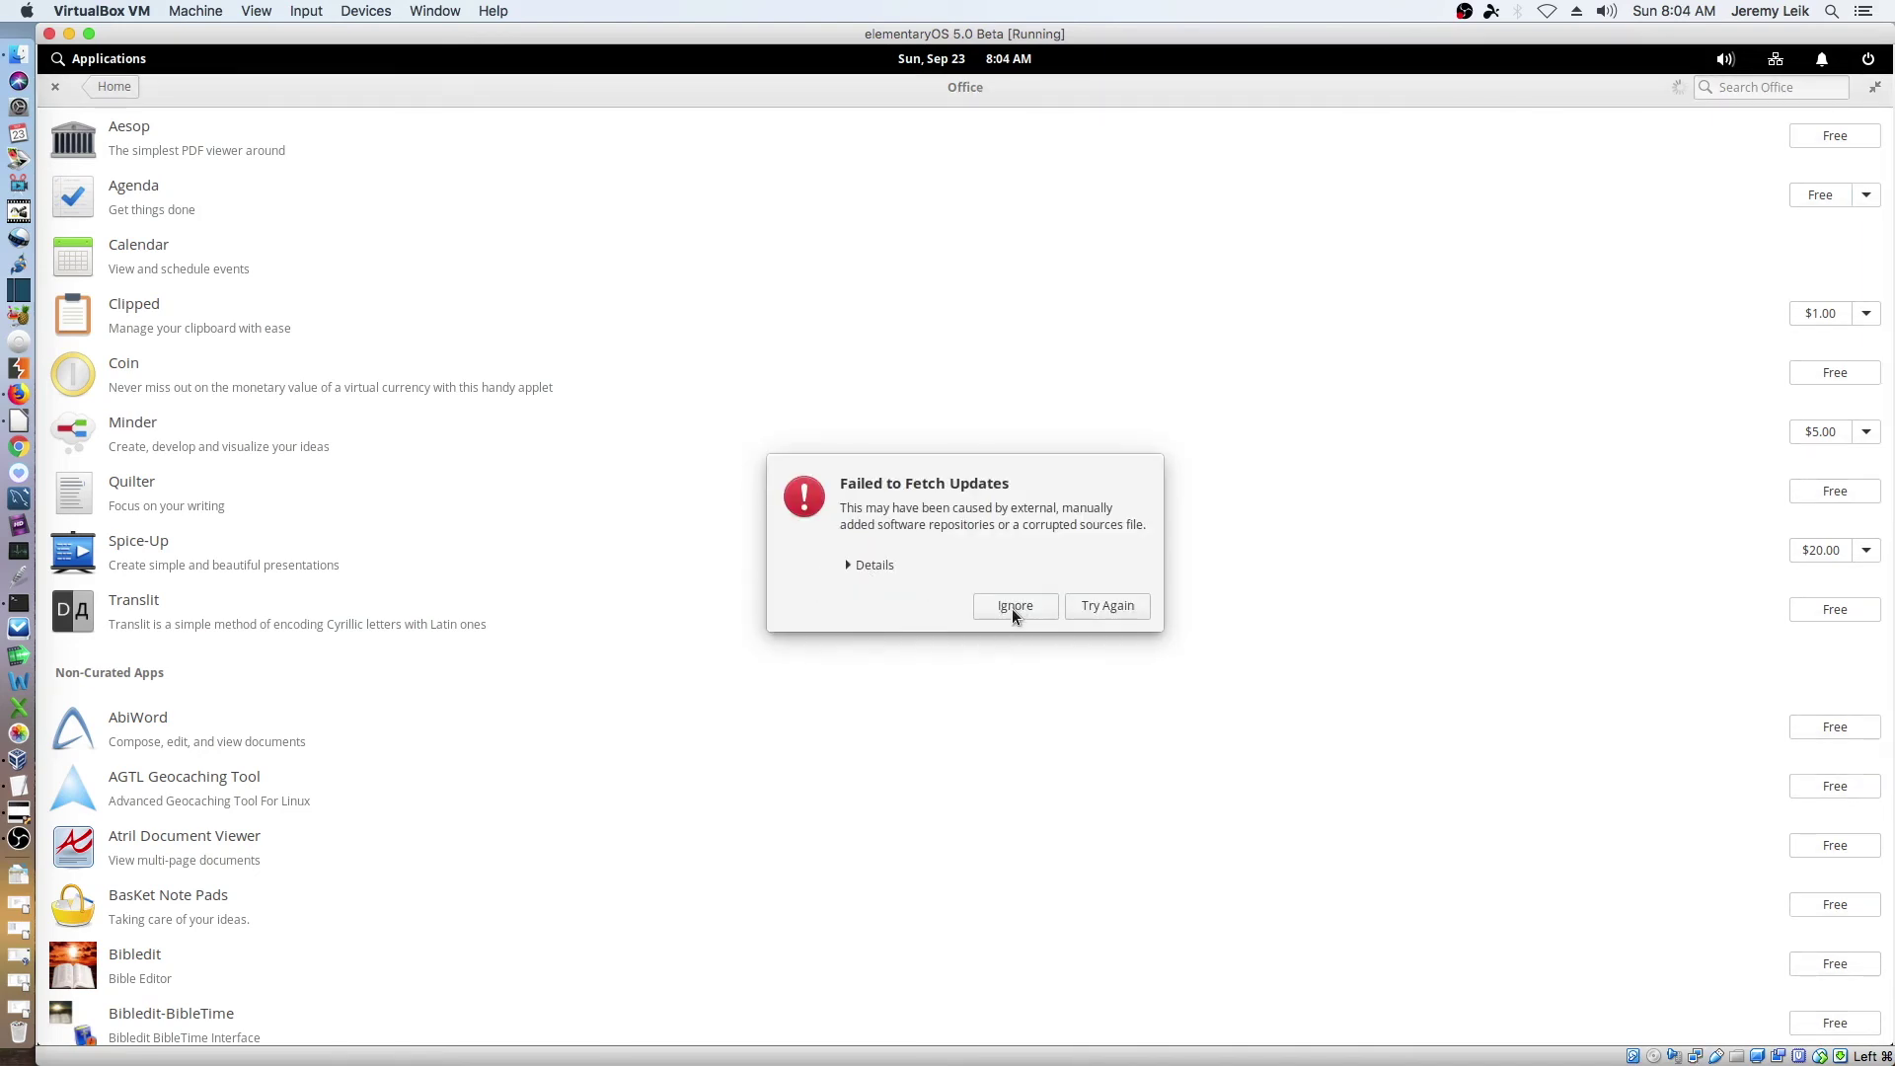
left_click(1012, 609)
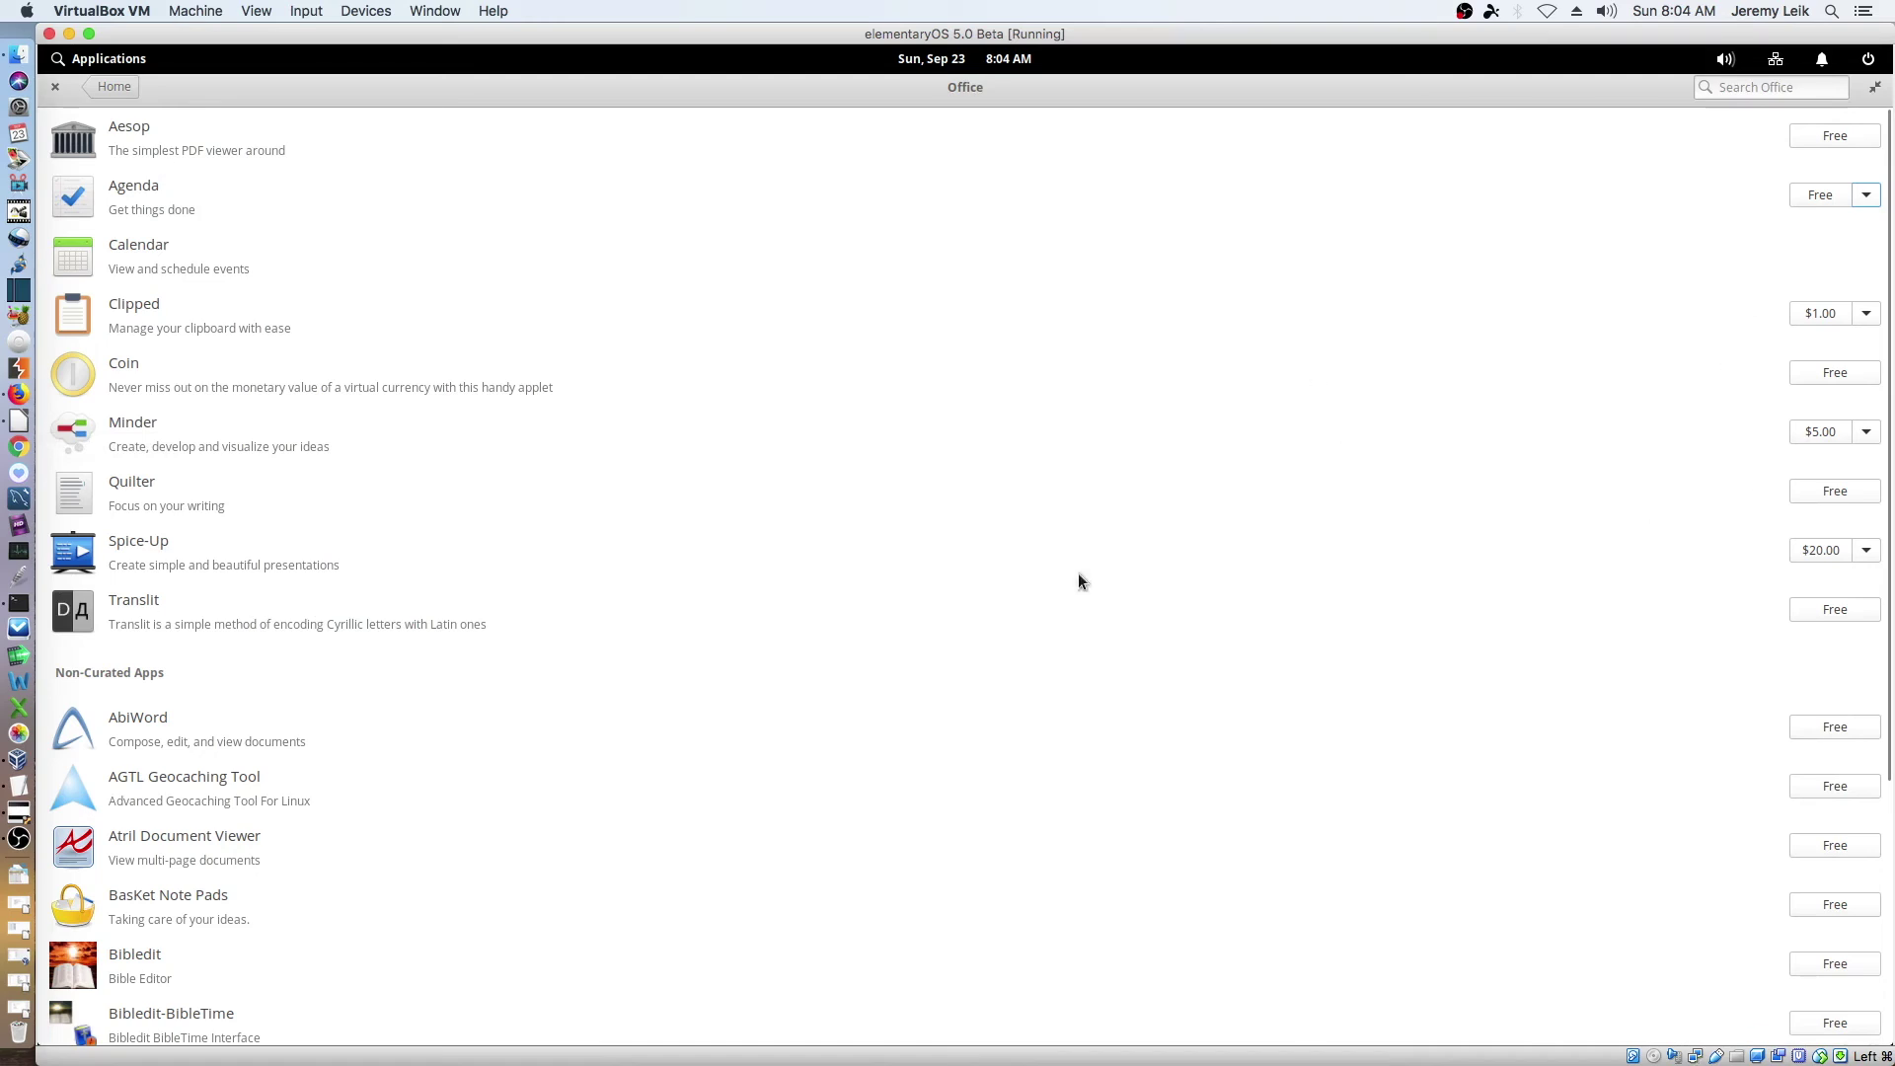
- Browse the Office category's curated and non-curated apps
scroll(681, 672, "down", 2)
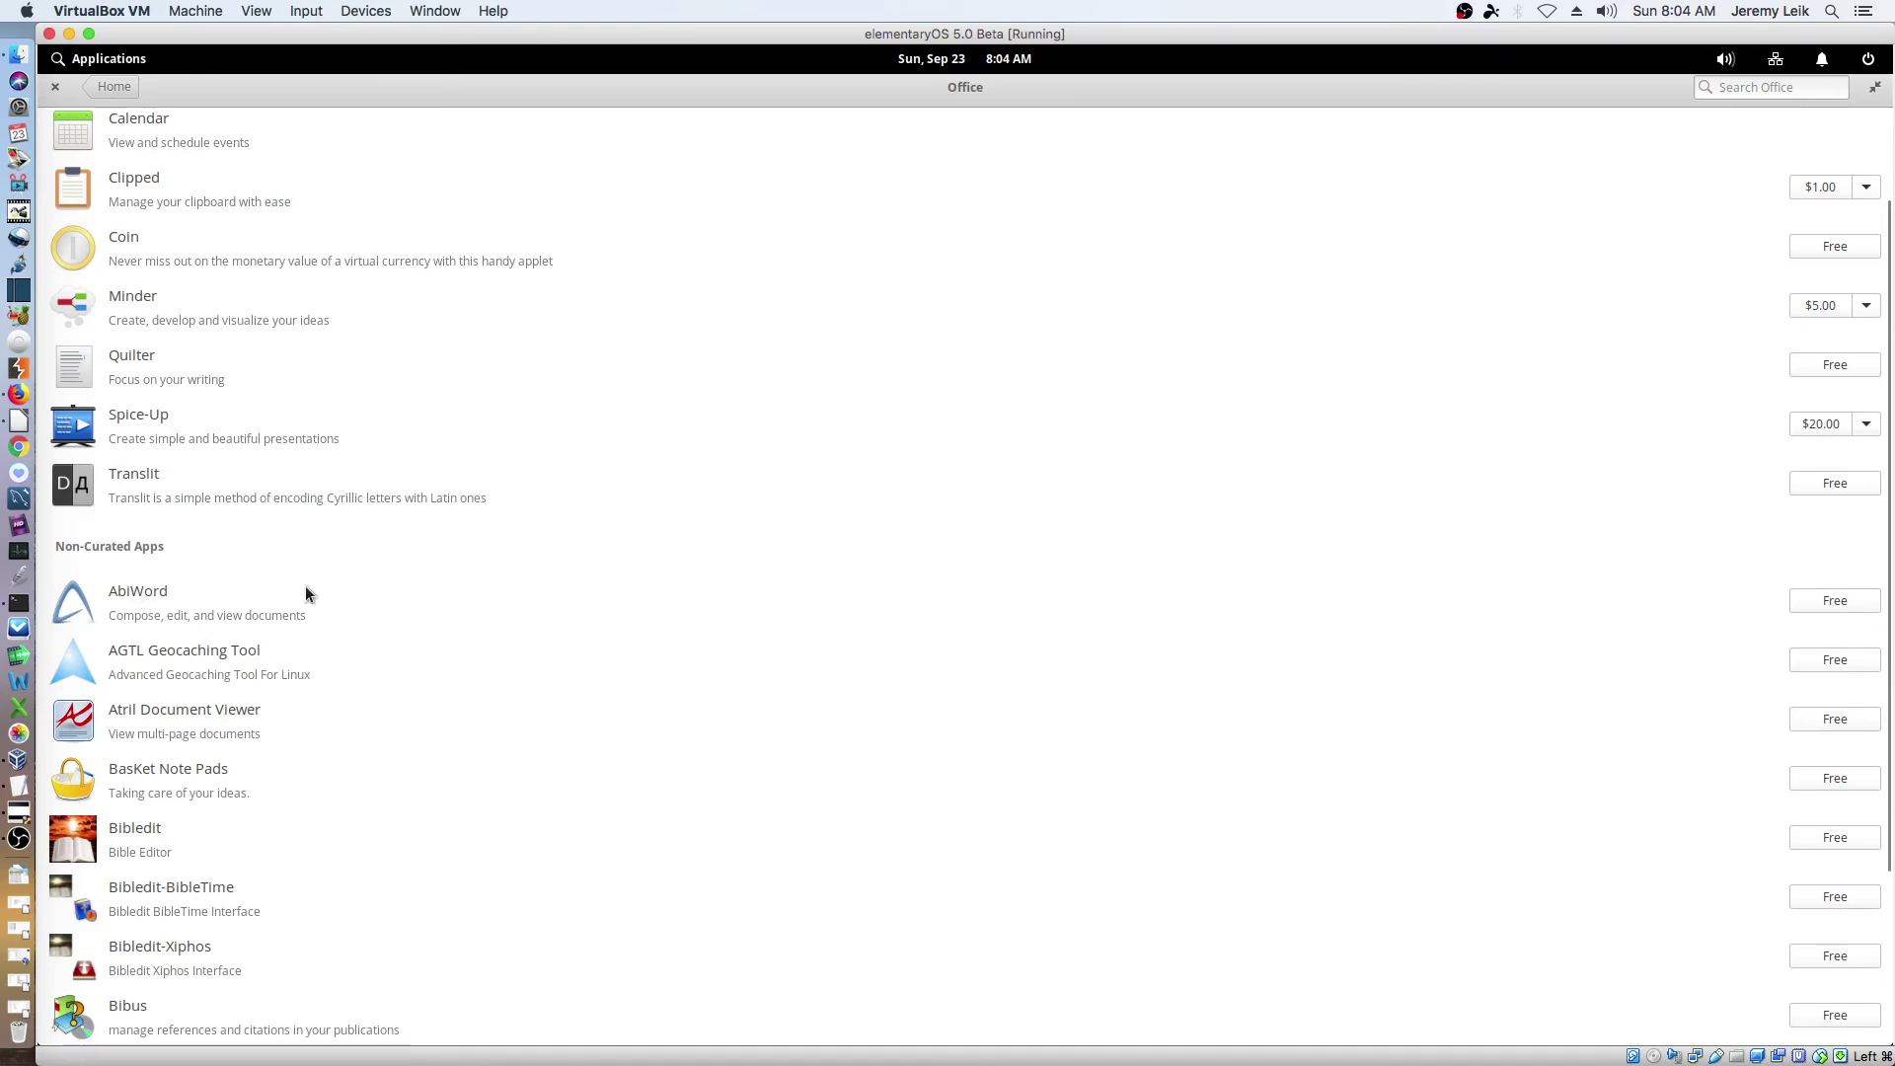
scroll(542, 574, "up", 2)
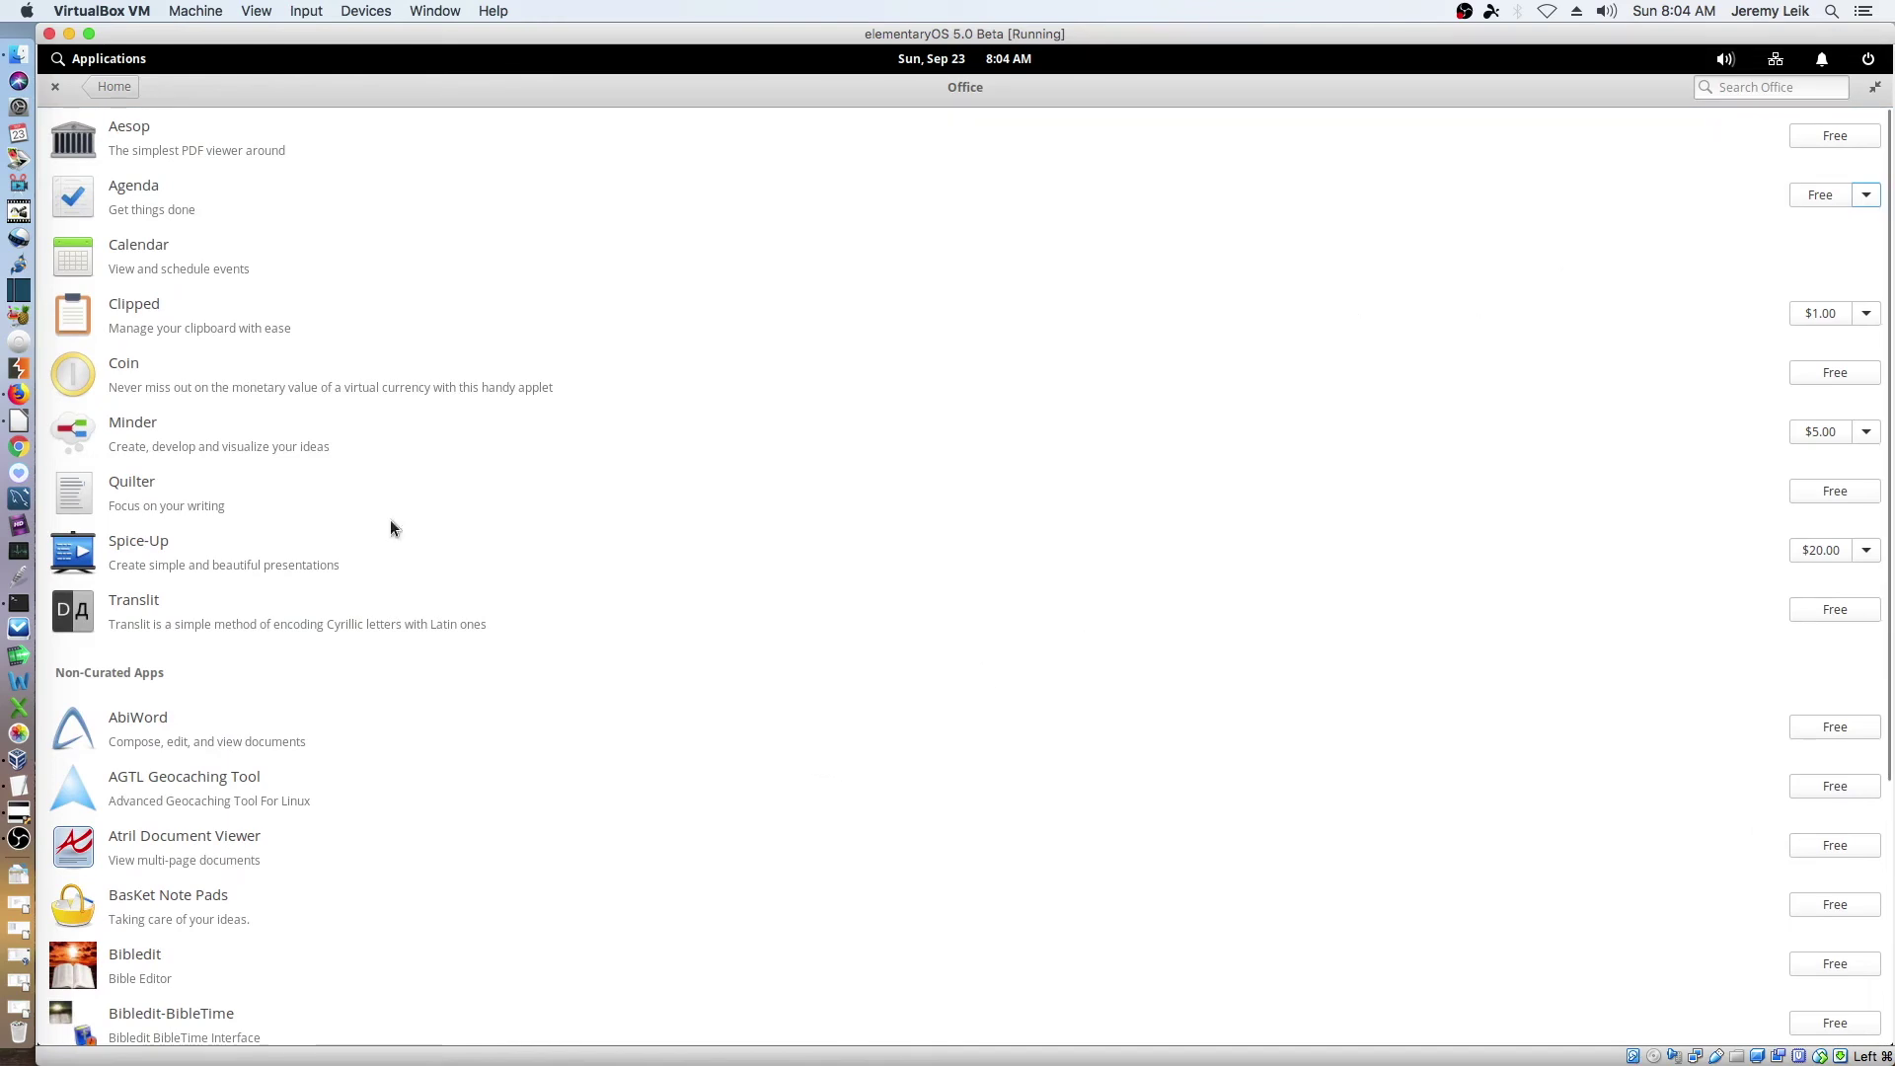
scroll(487, 708, "down", 2)
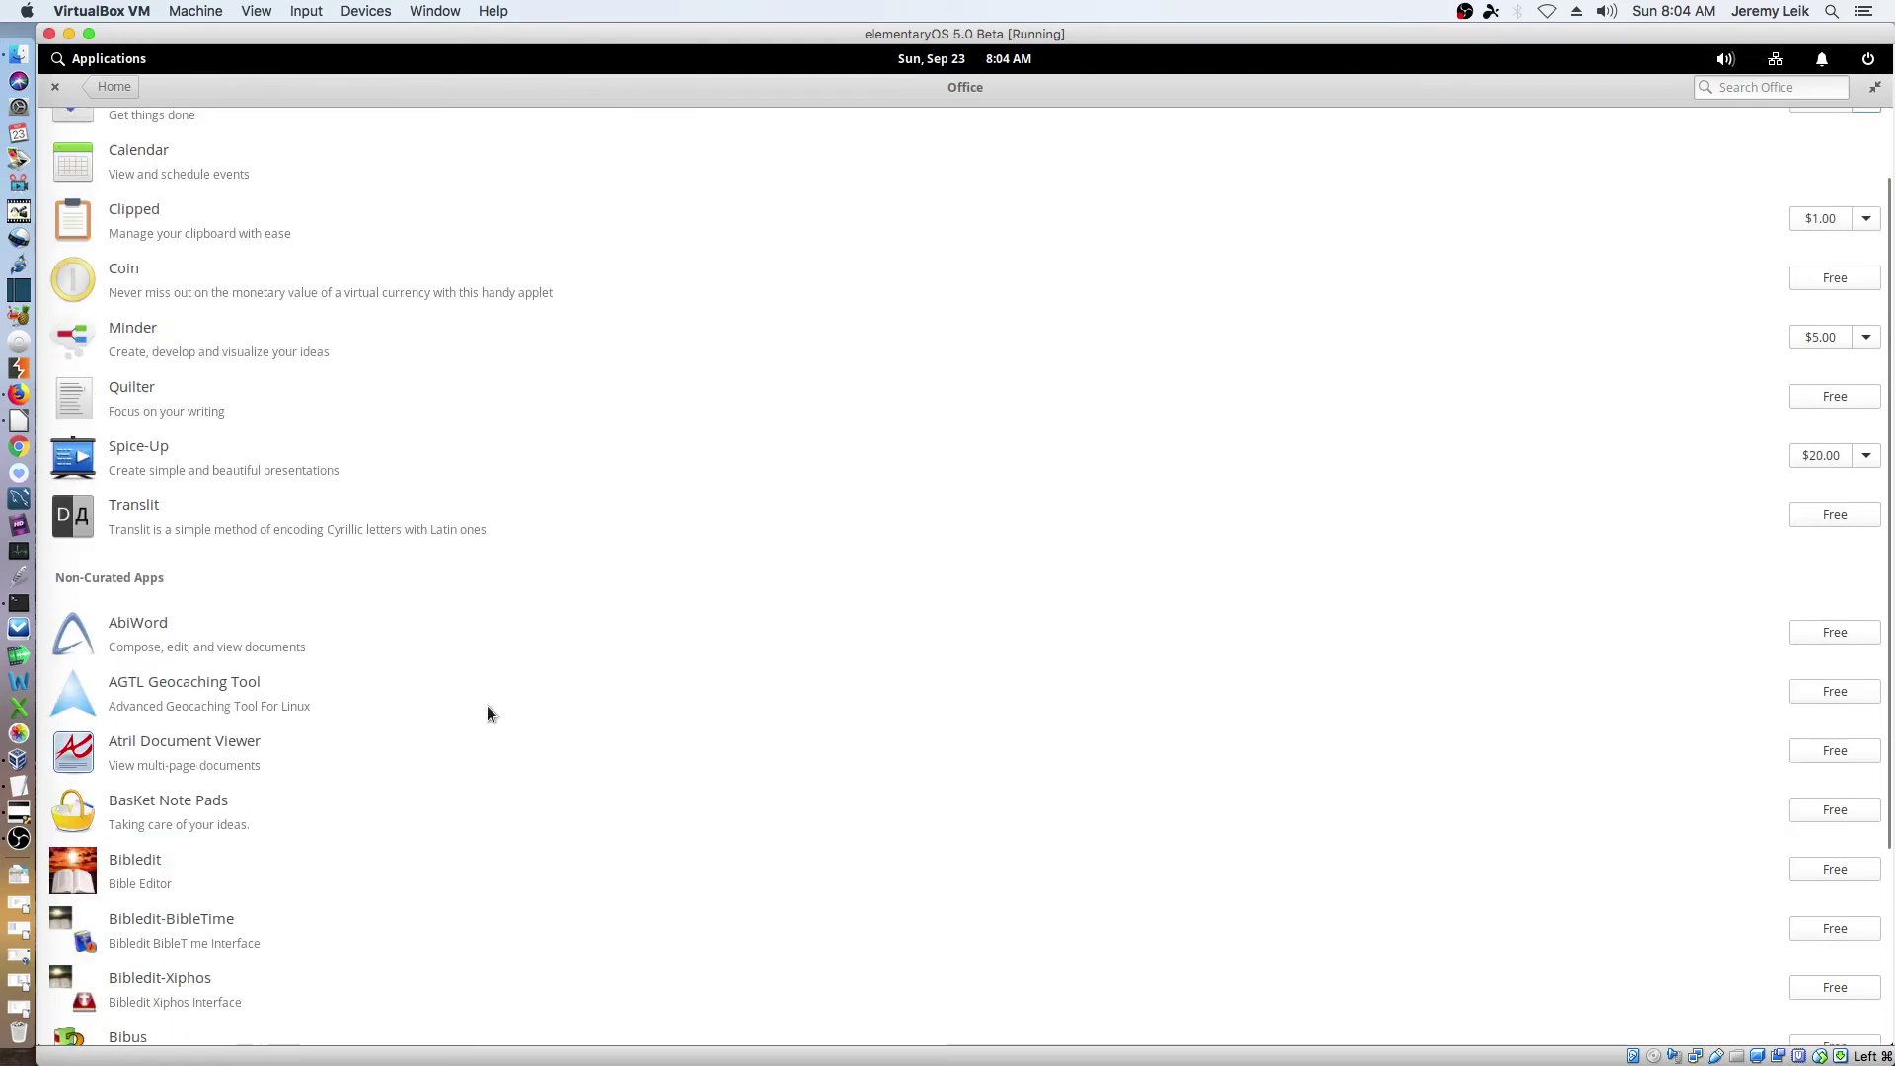
scroll(488, 705, "down", 4)
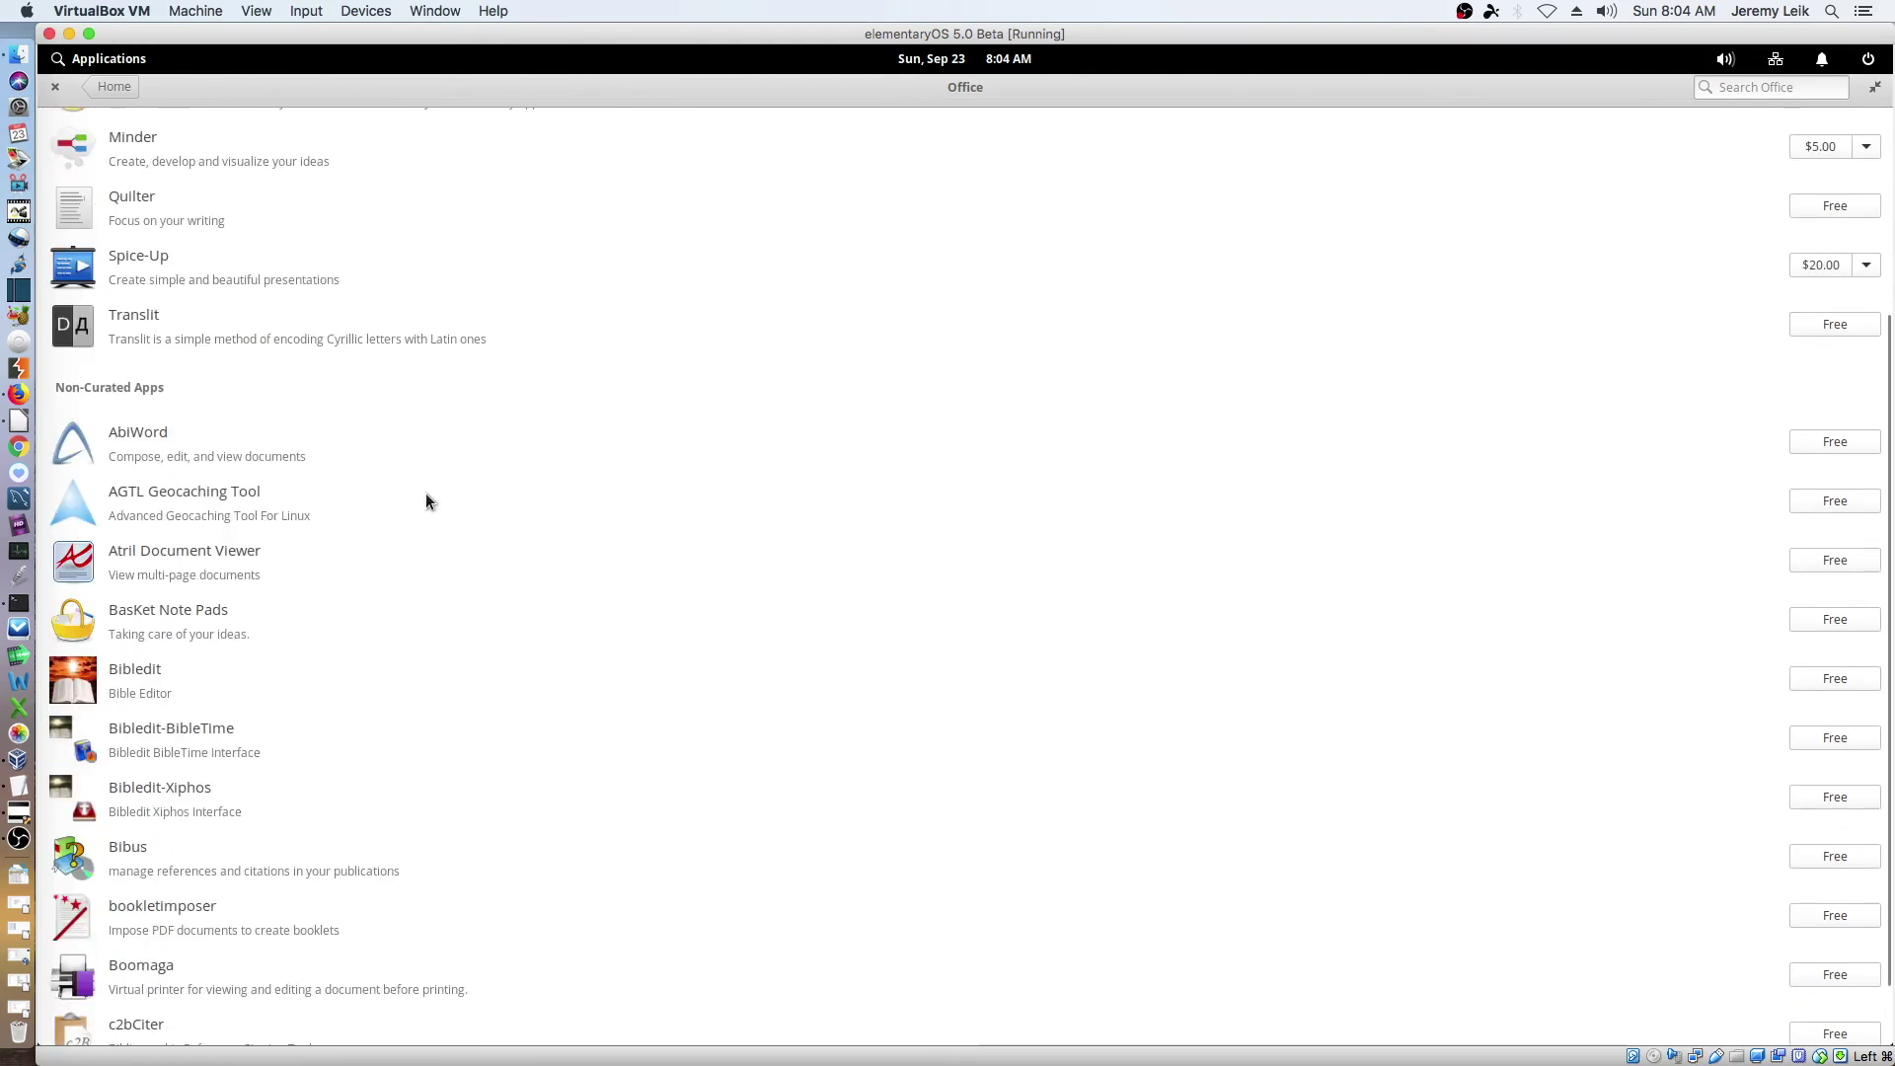
scroll(625, 678, "down", 12)
scroll(625, 677, "down", 16)
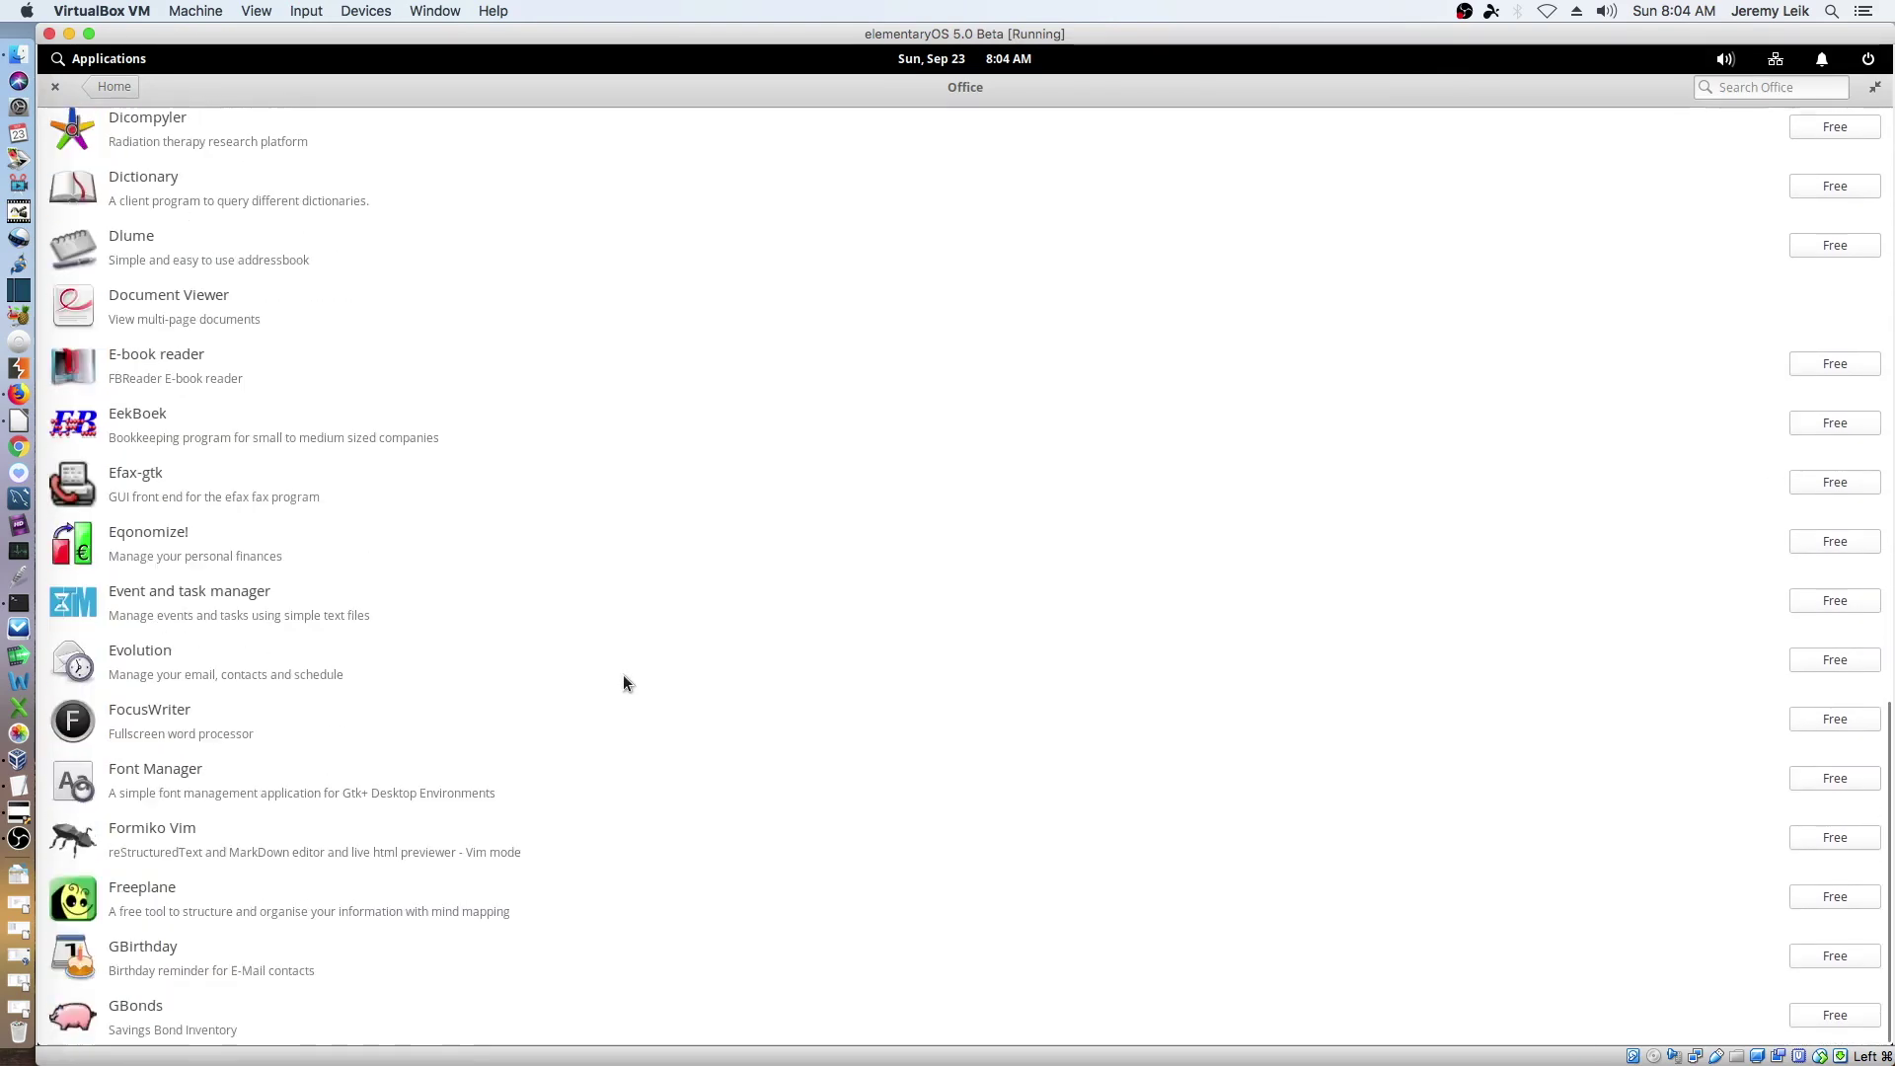
- Browse the remaining non-curated Office apps through the LibreOffice entries, and return to the AppCenter home page
scroll(624, 682, "down", 18)
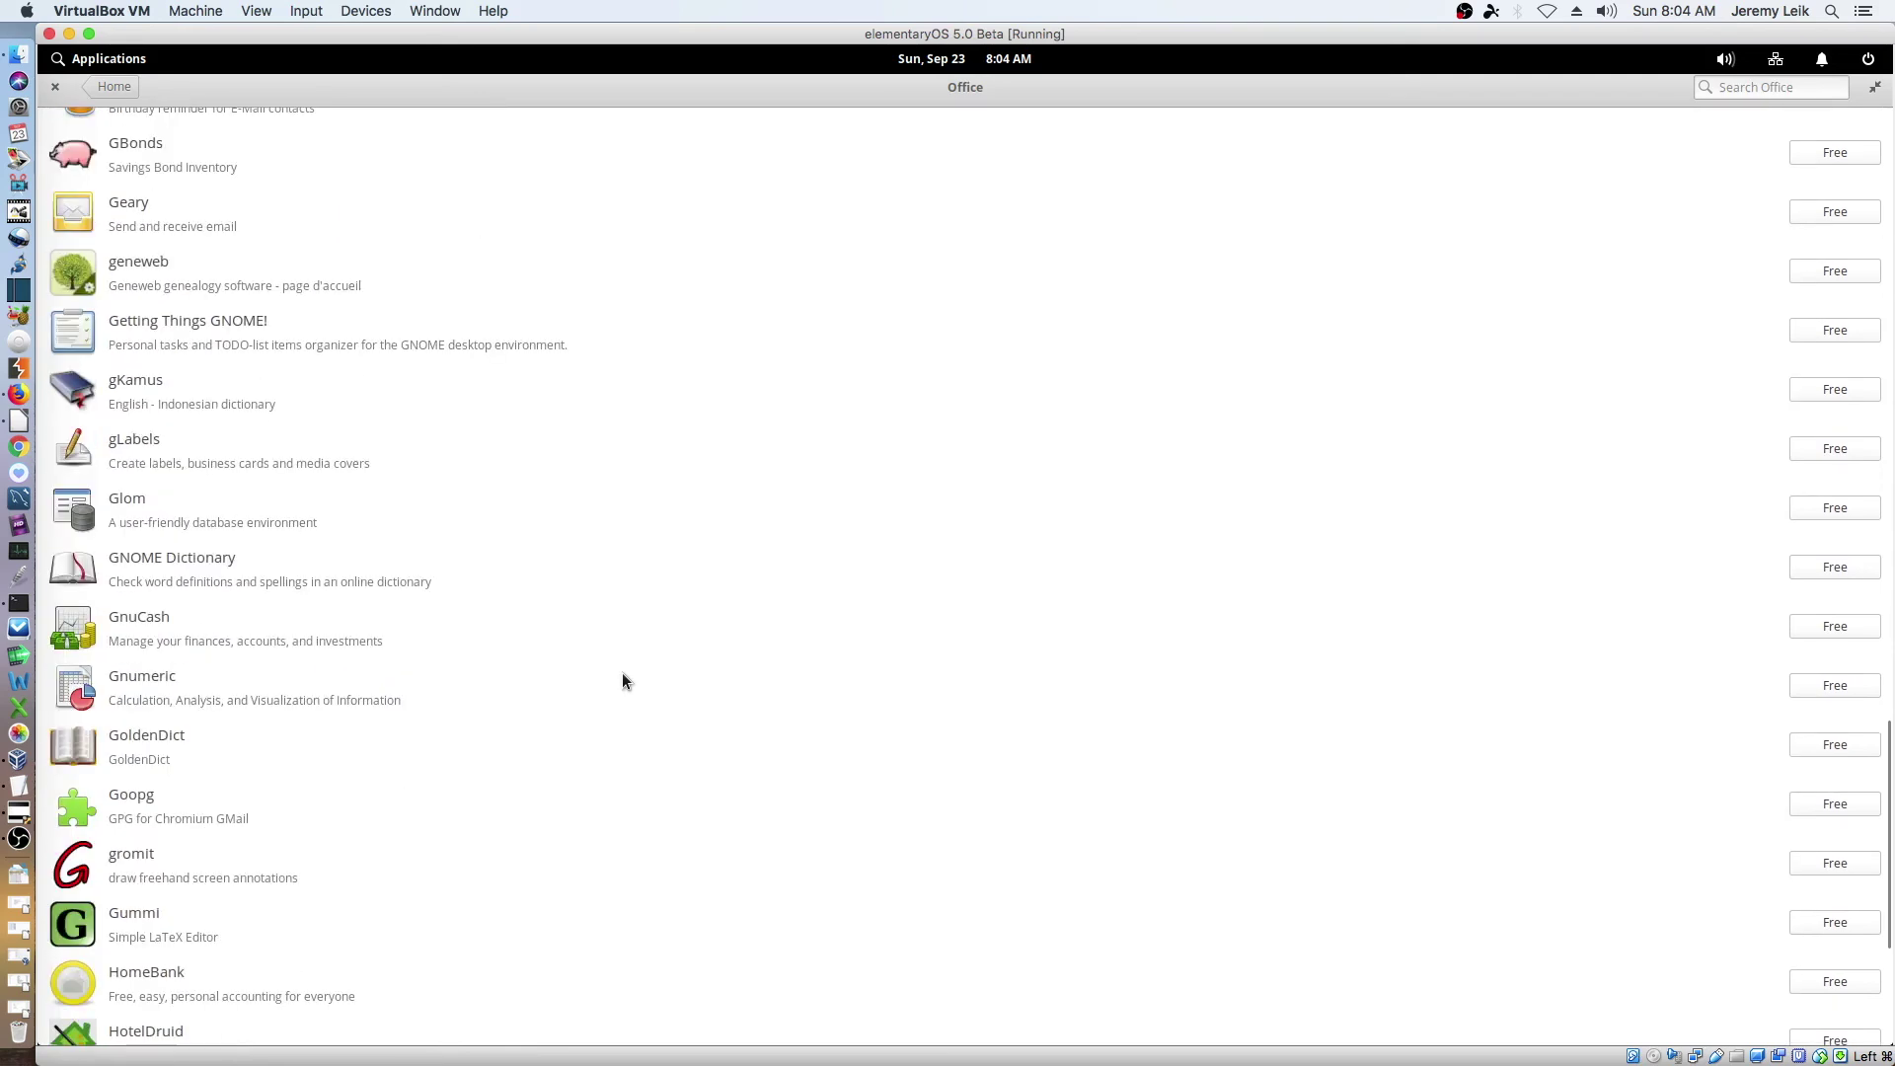
scroll(622, 679, "down", 8)
scroll(622, 679, "down", 20)
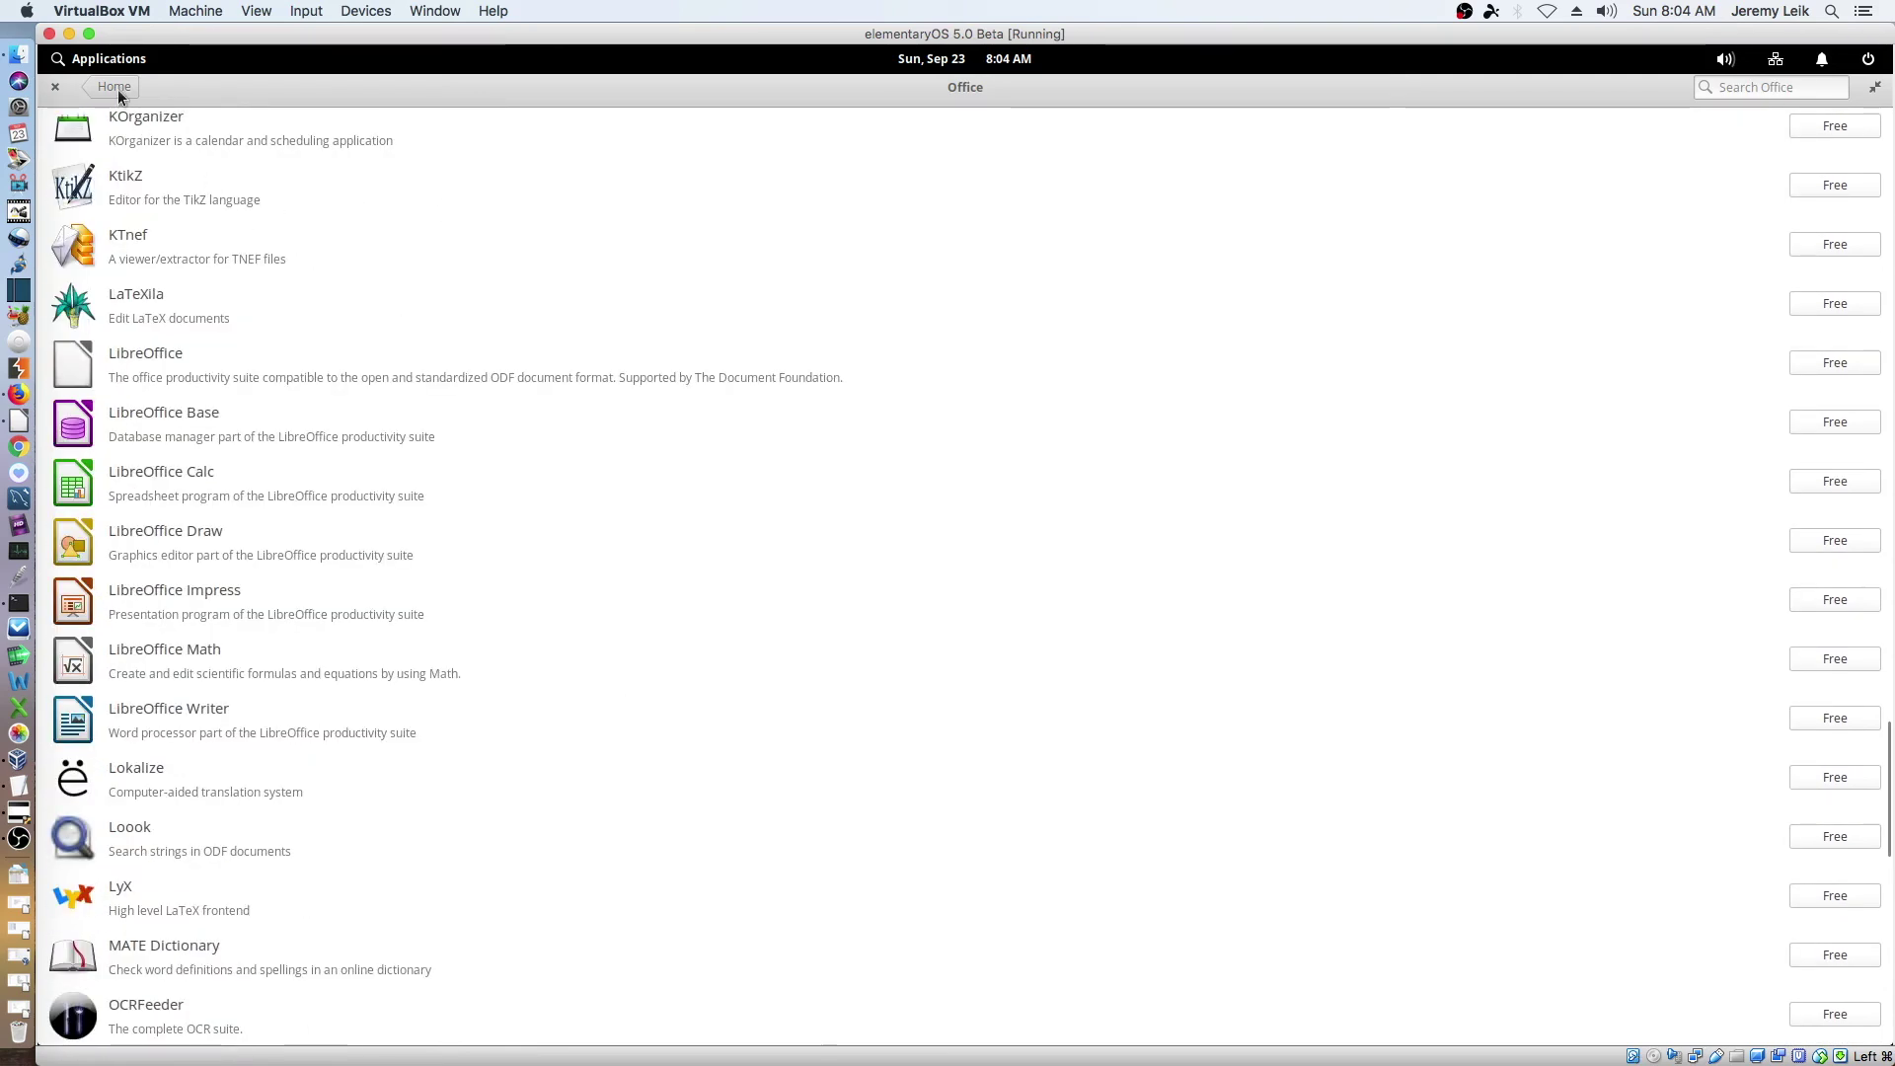
left_click(118, 86)
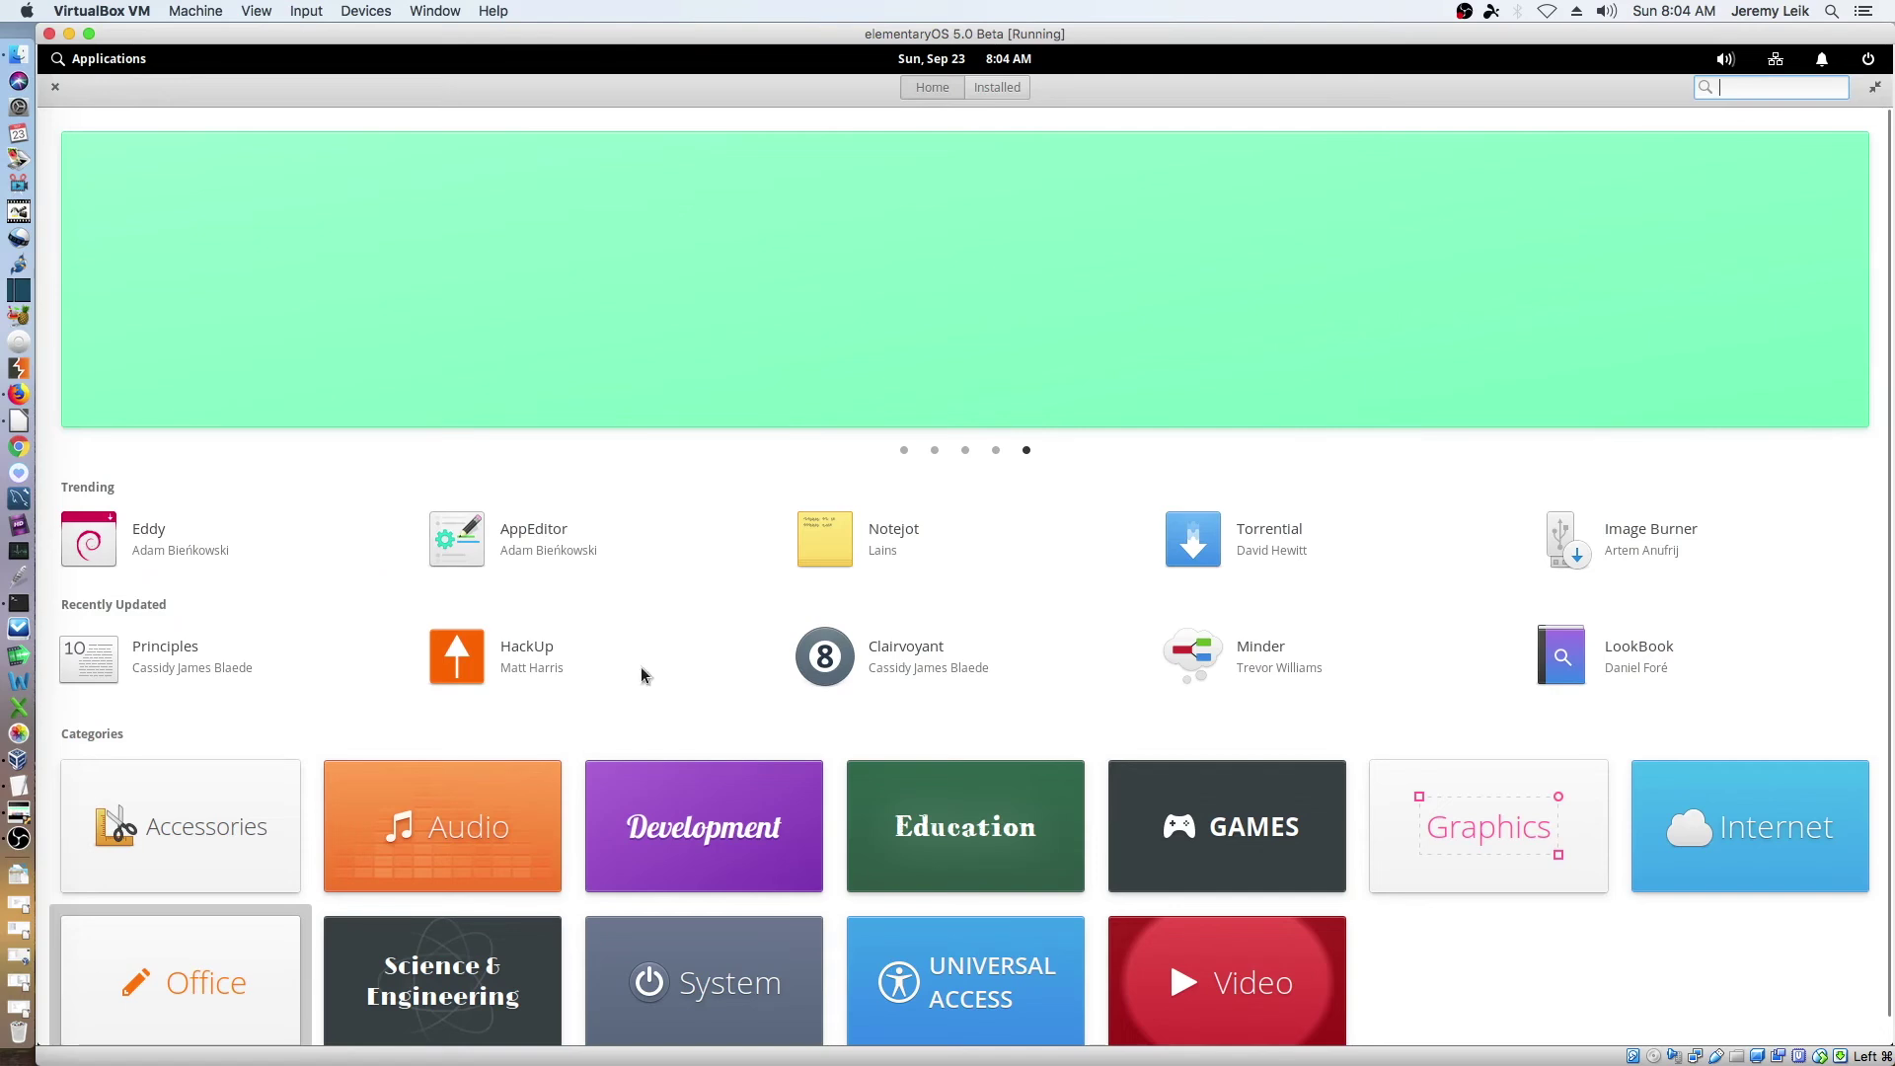
- Open the Code app's page from the Development category and review its description, release notes and related apps
left_click(738, 839)
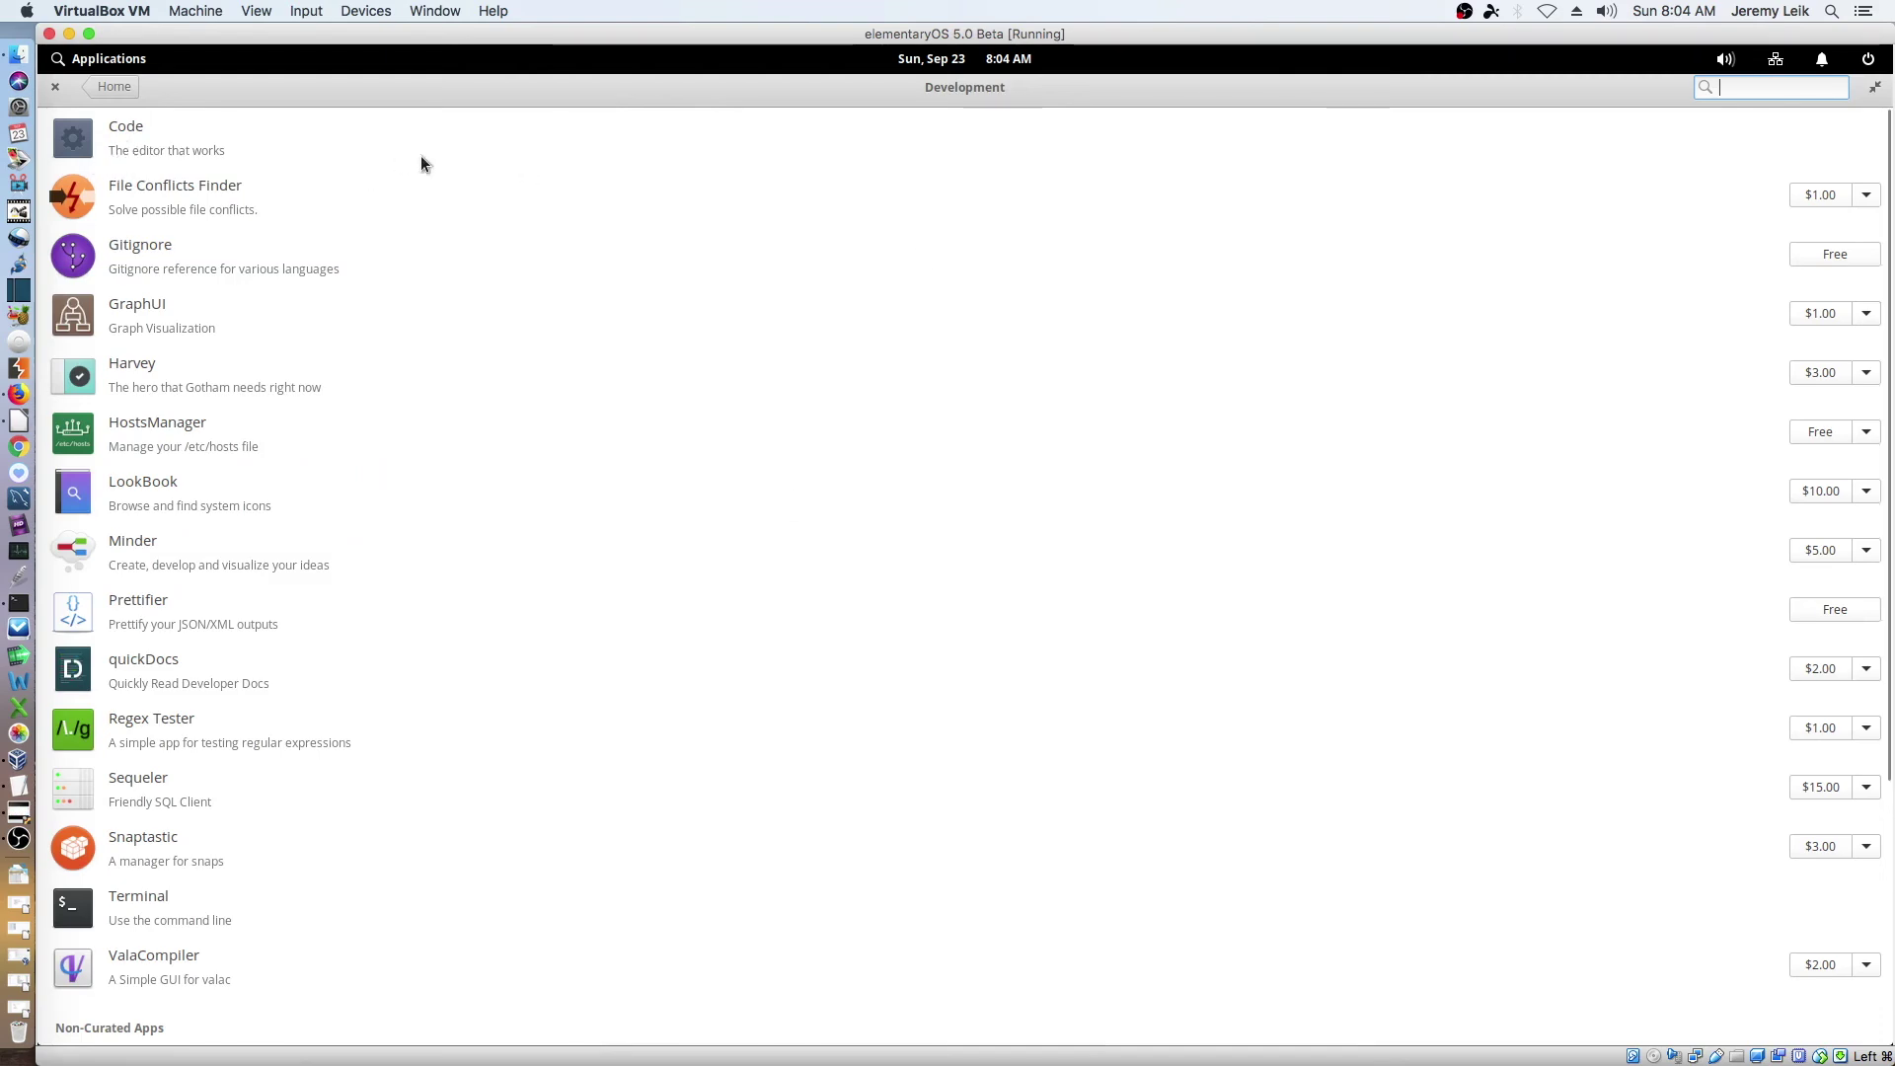
left_click(144, 135)
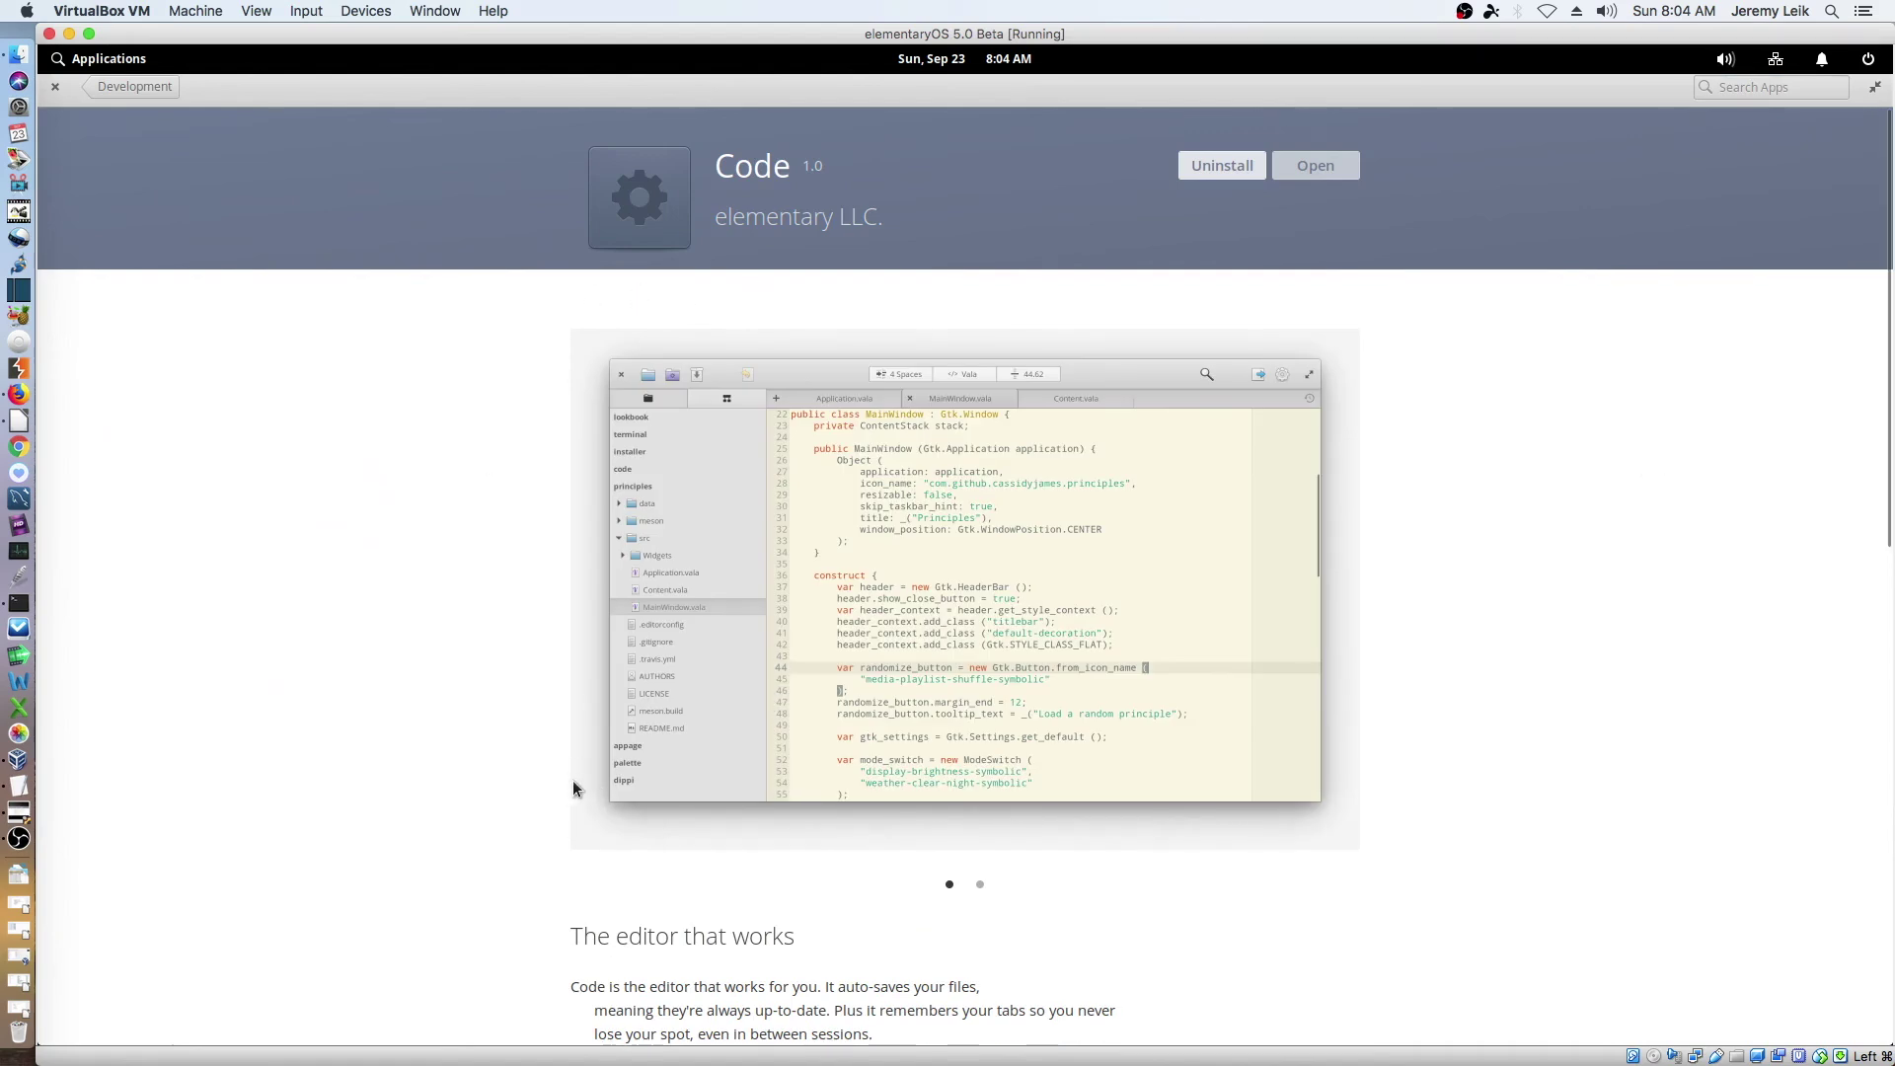
scroll(567, 780, "down", 3)
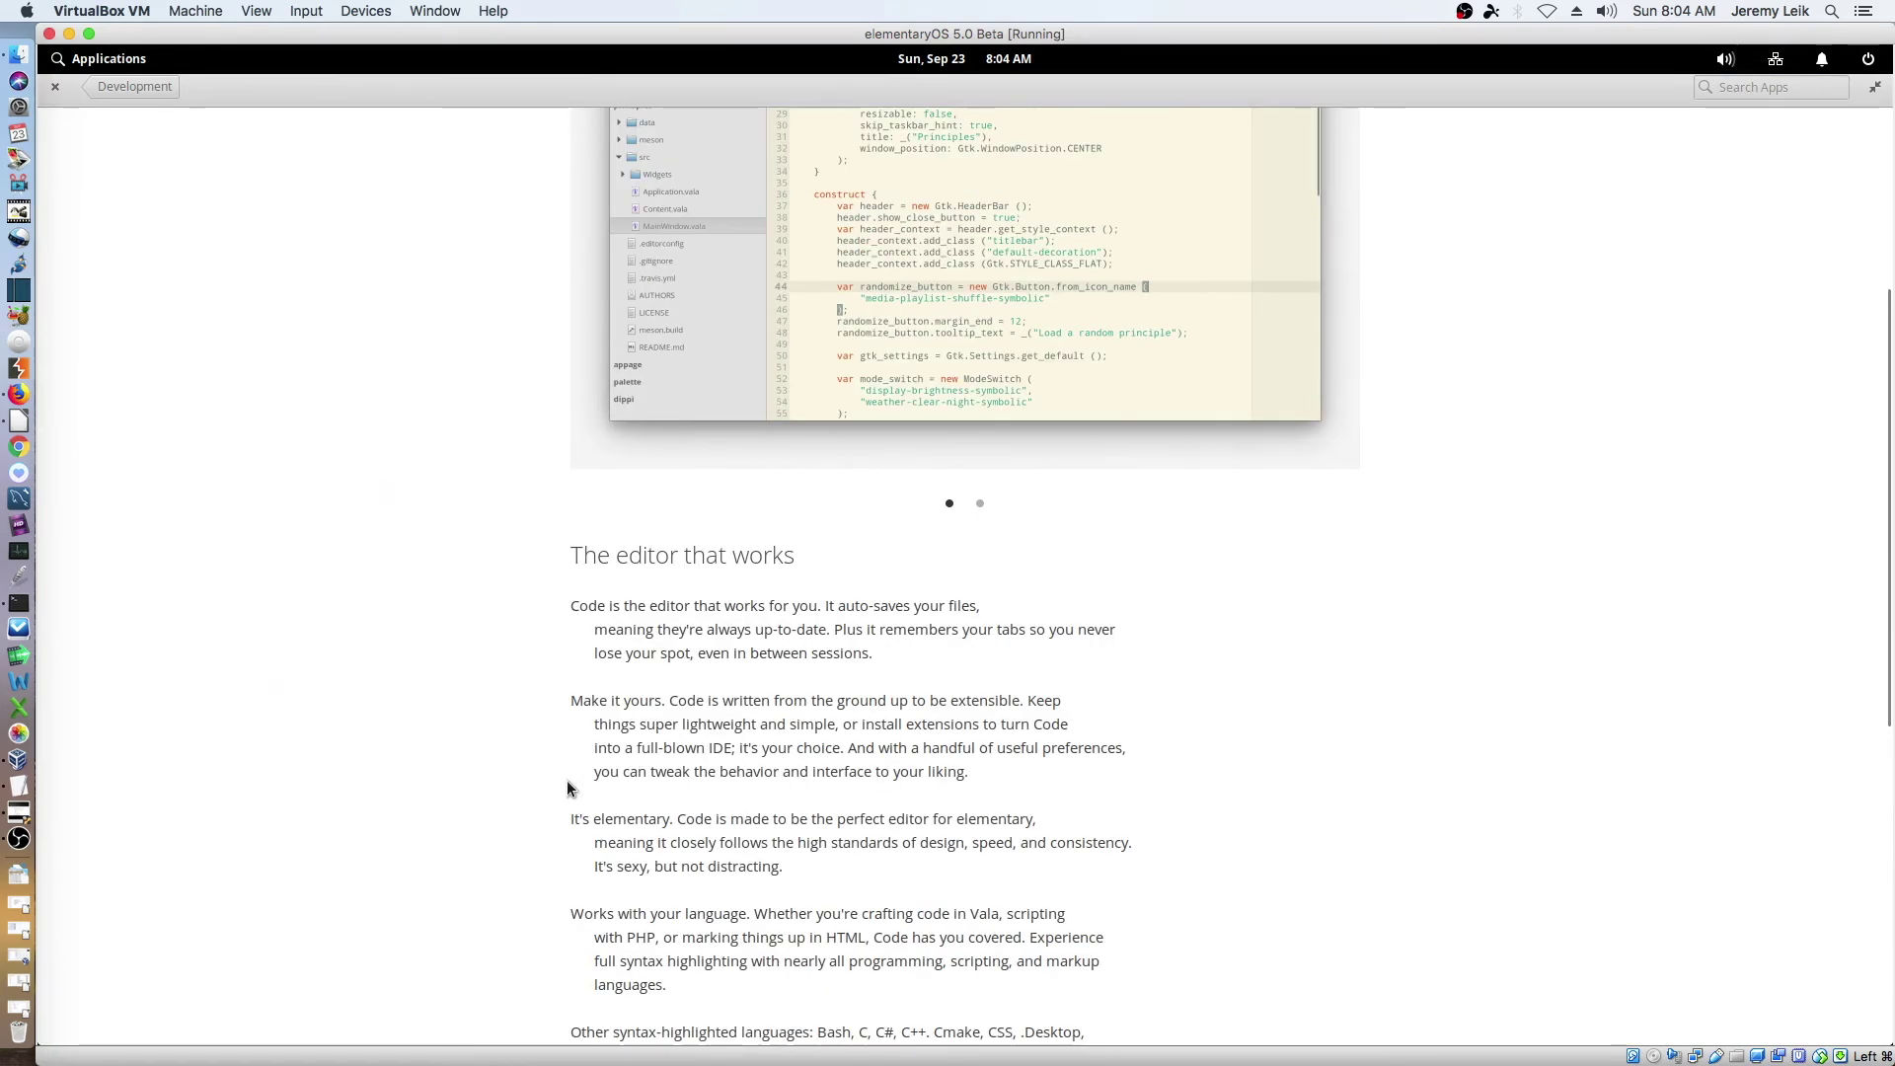
scroll(567, 780, "down", 5)
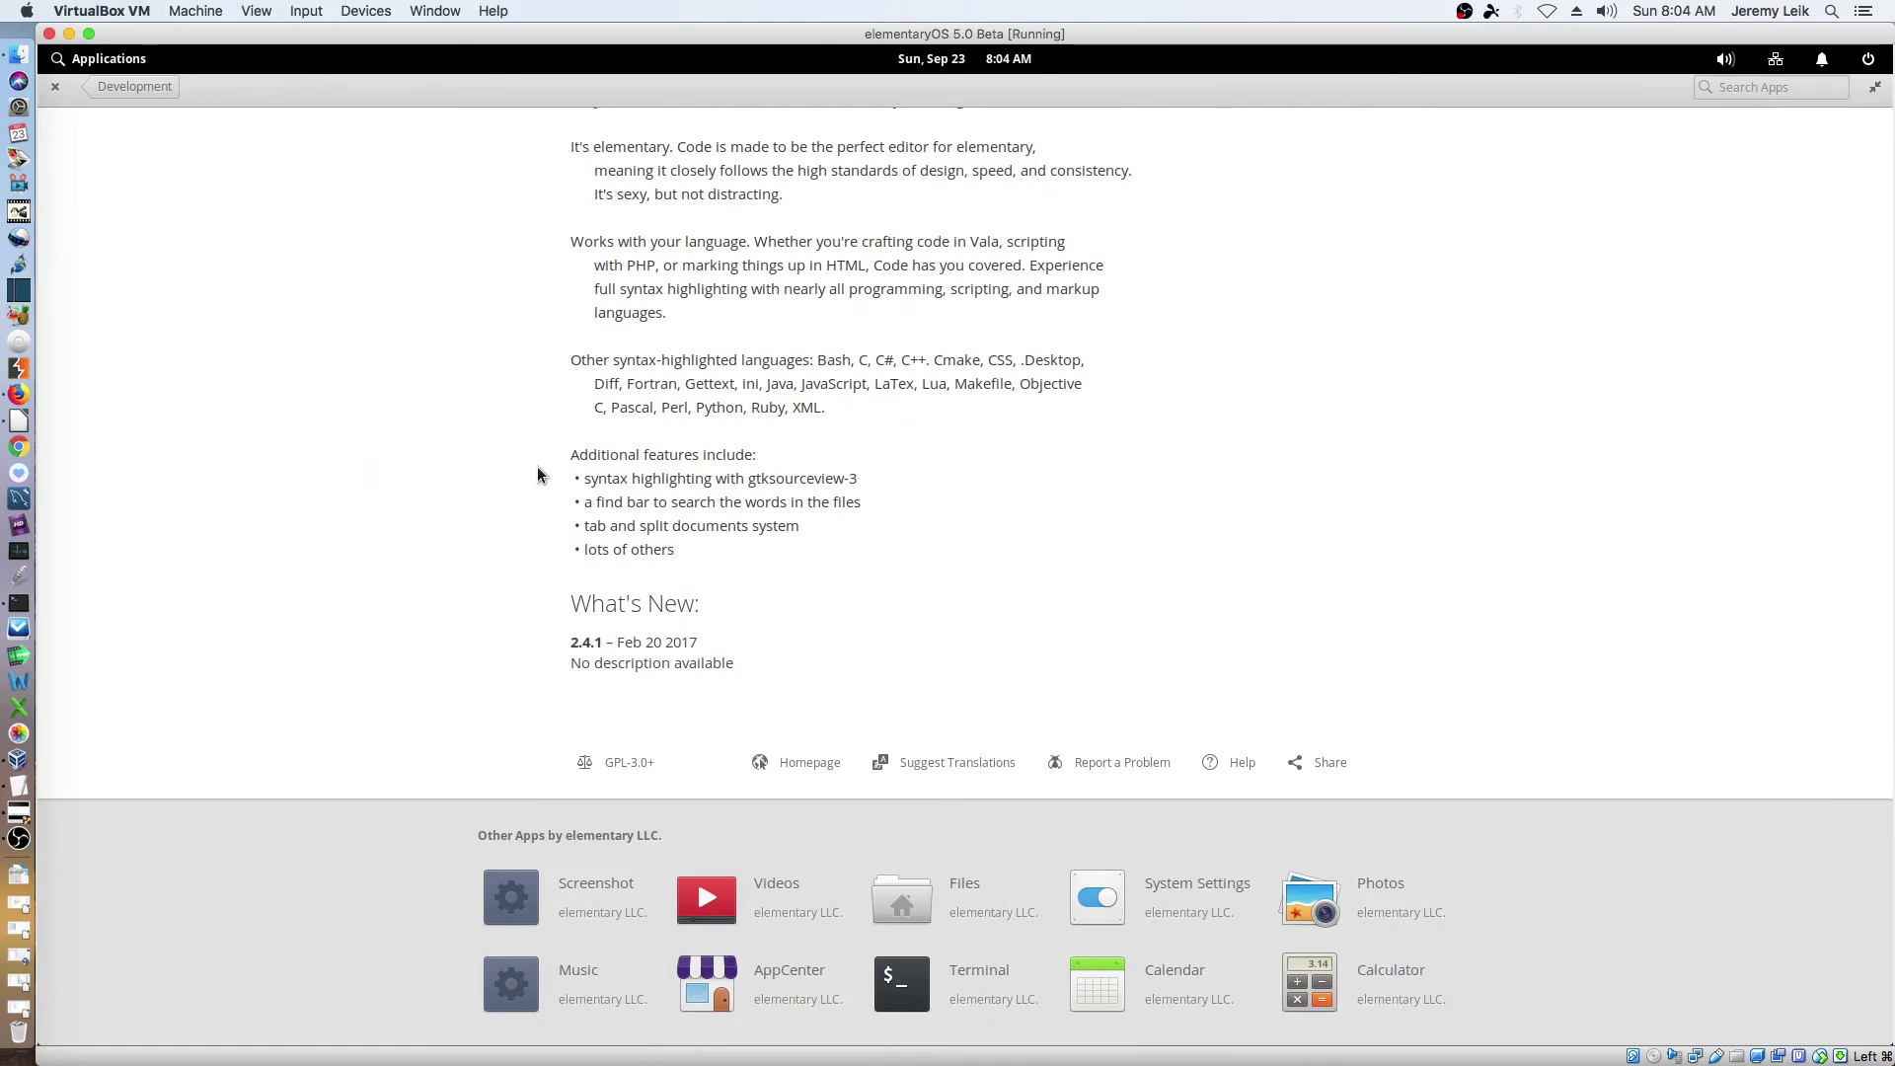
scroll(537, 475, "up", 8)
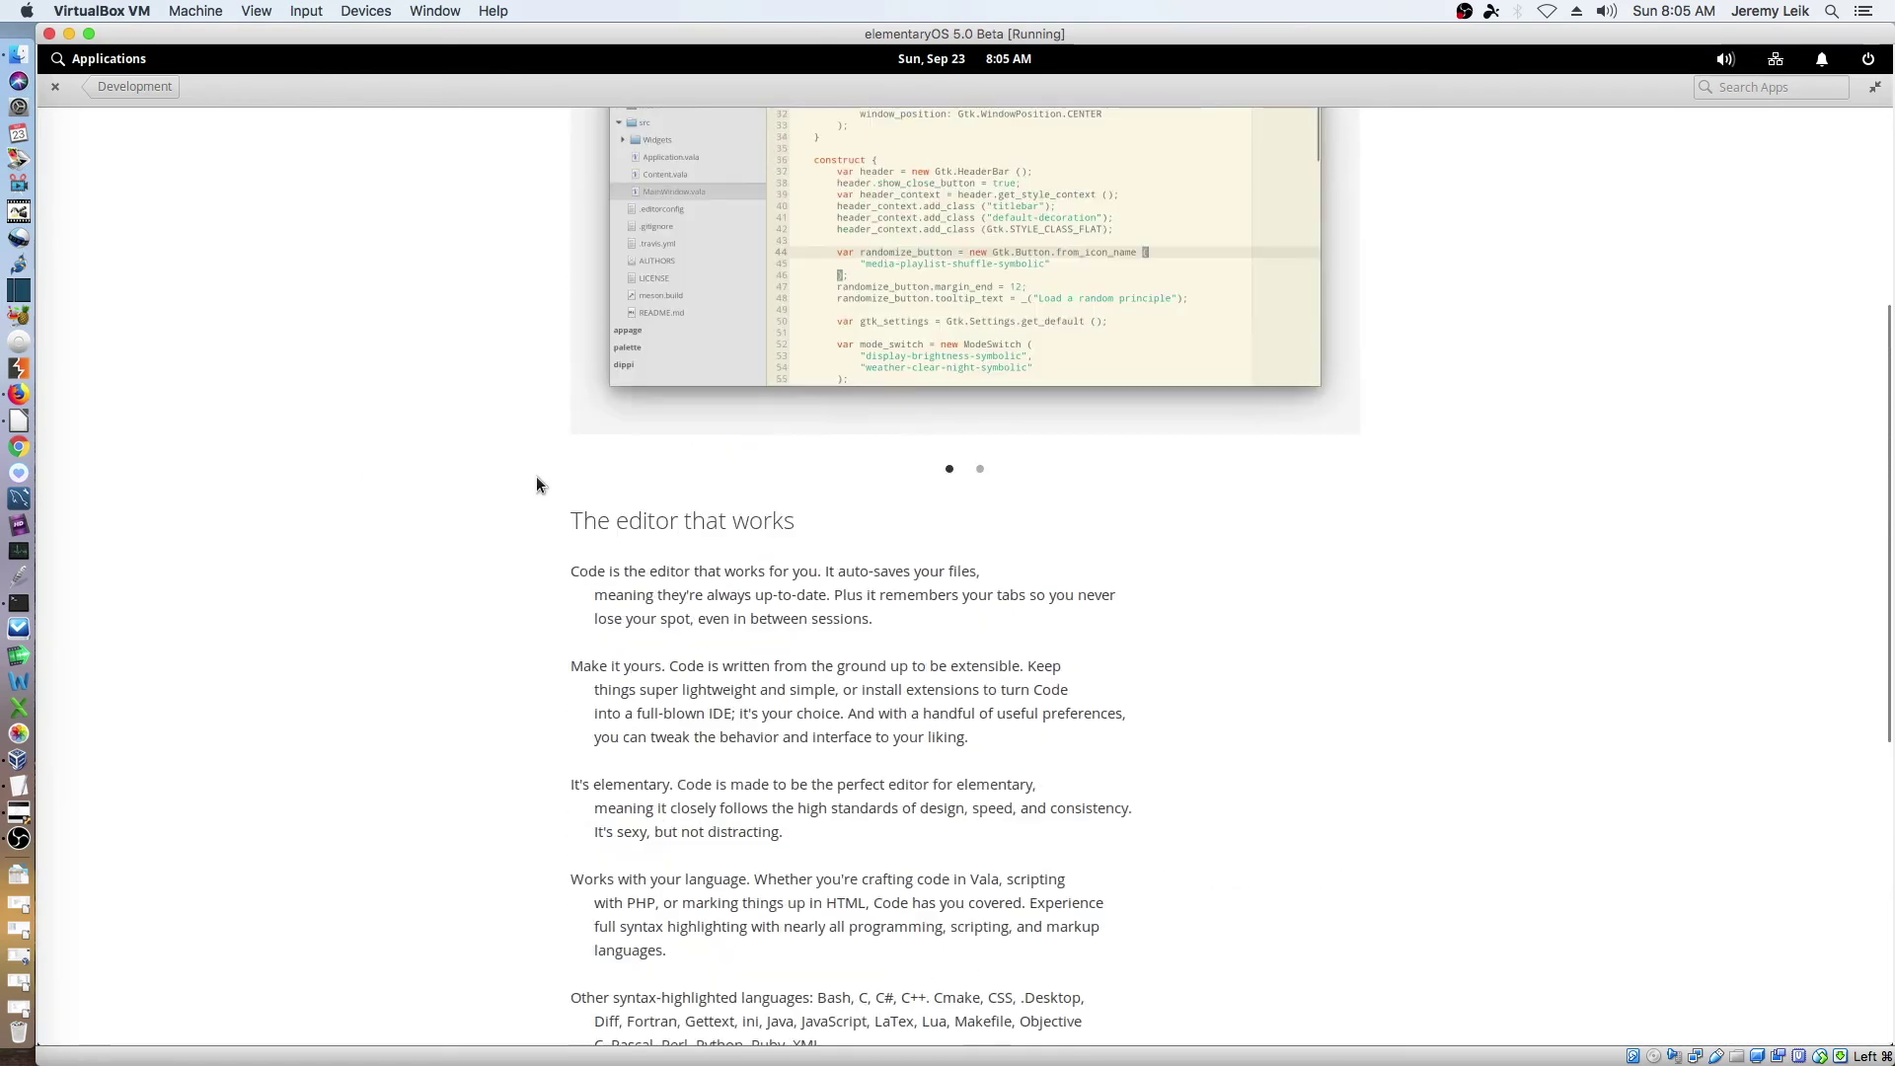
scroll(537, 478, "up", 3)
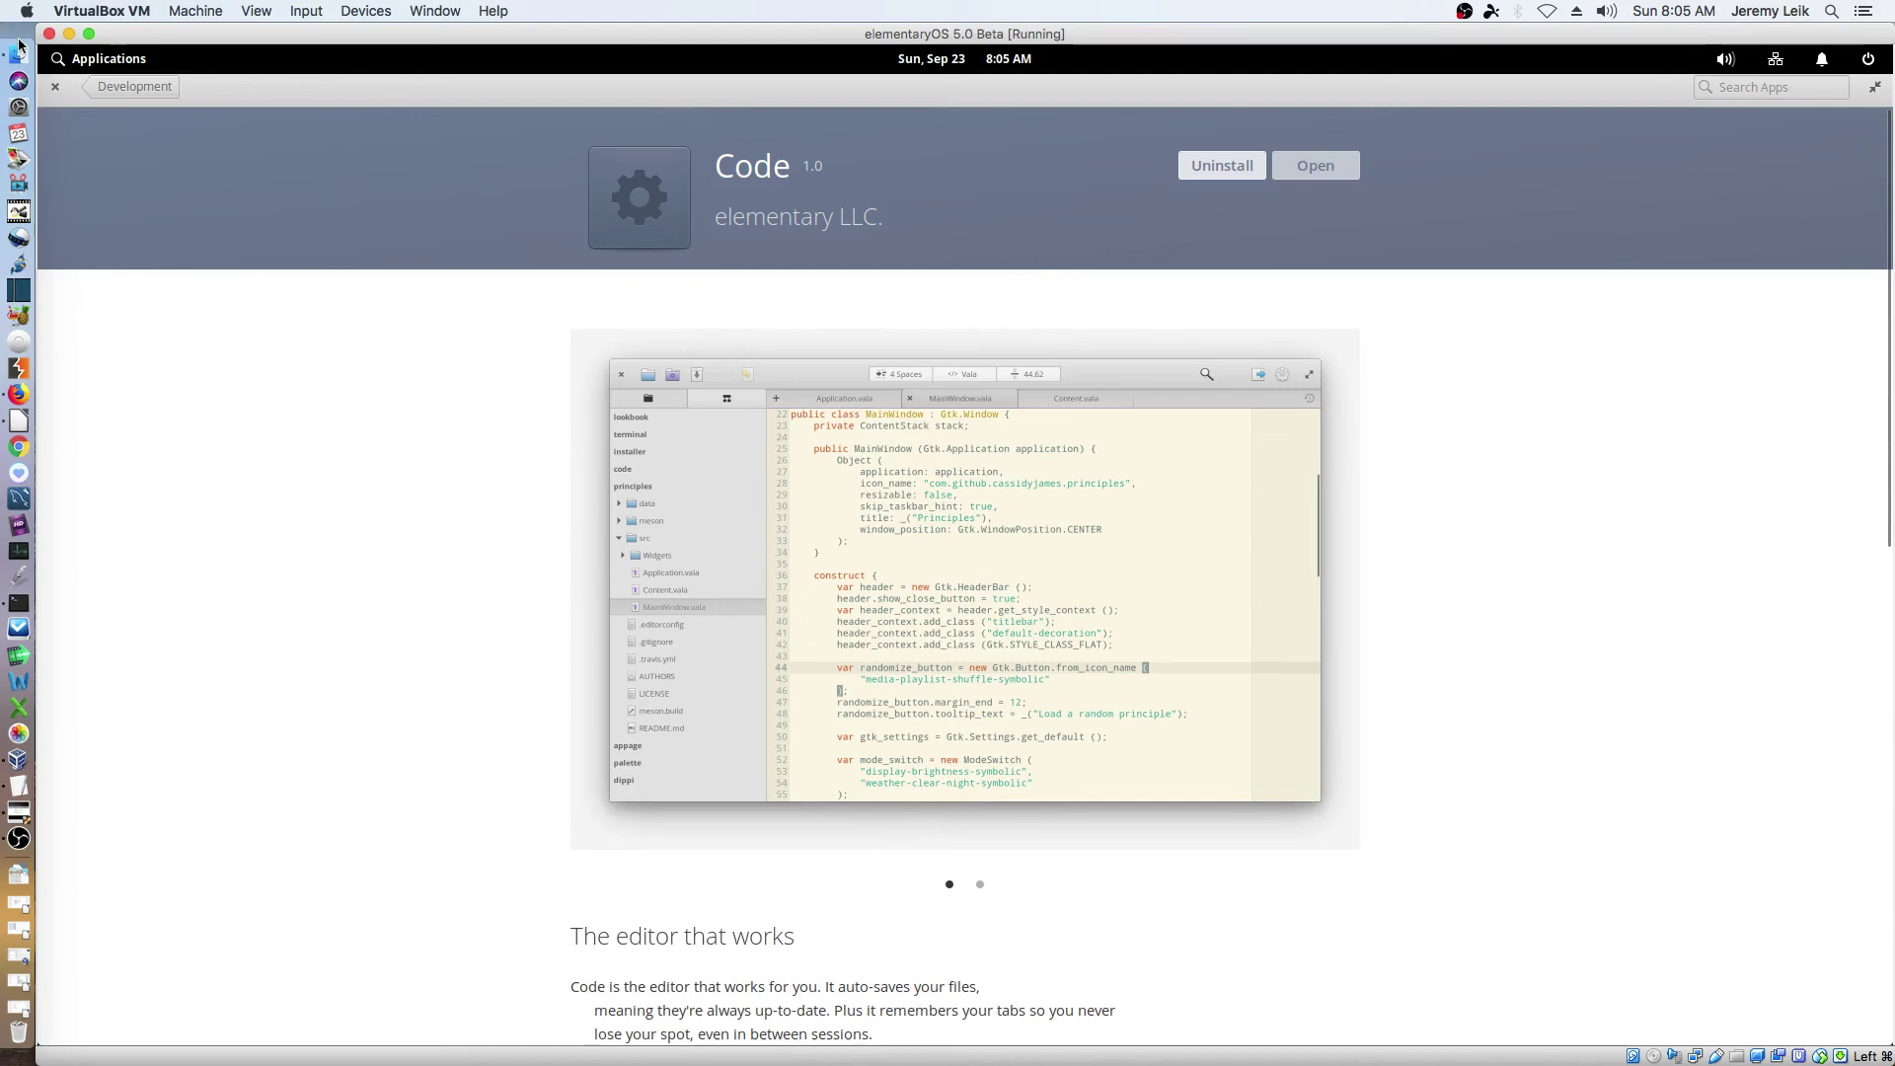
- Go back to the Development category, browse its curated and non-curated apps, and return to the AppCenter home page
left_click(117, 86)
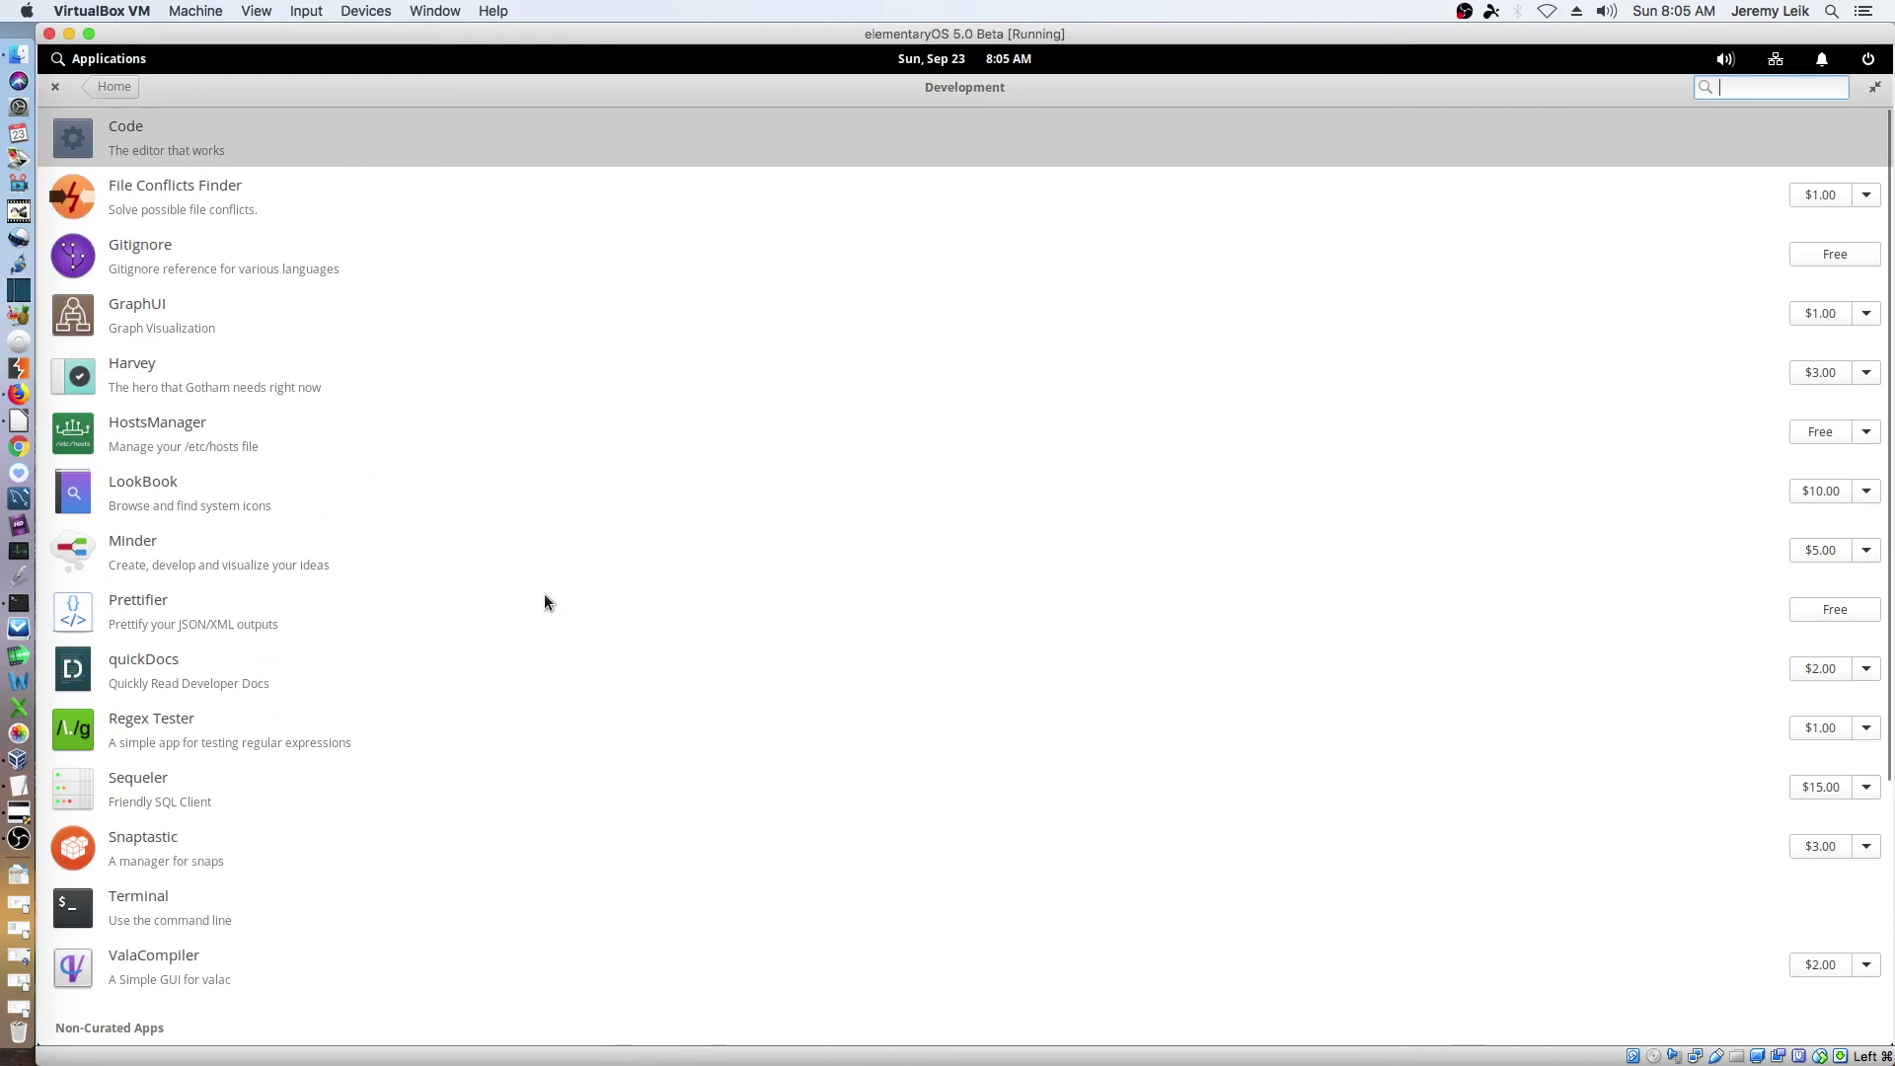
scroll(383, 584, "down", 5)
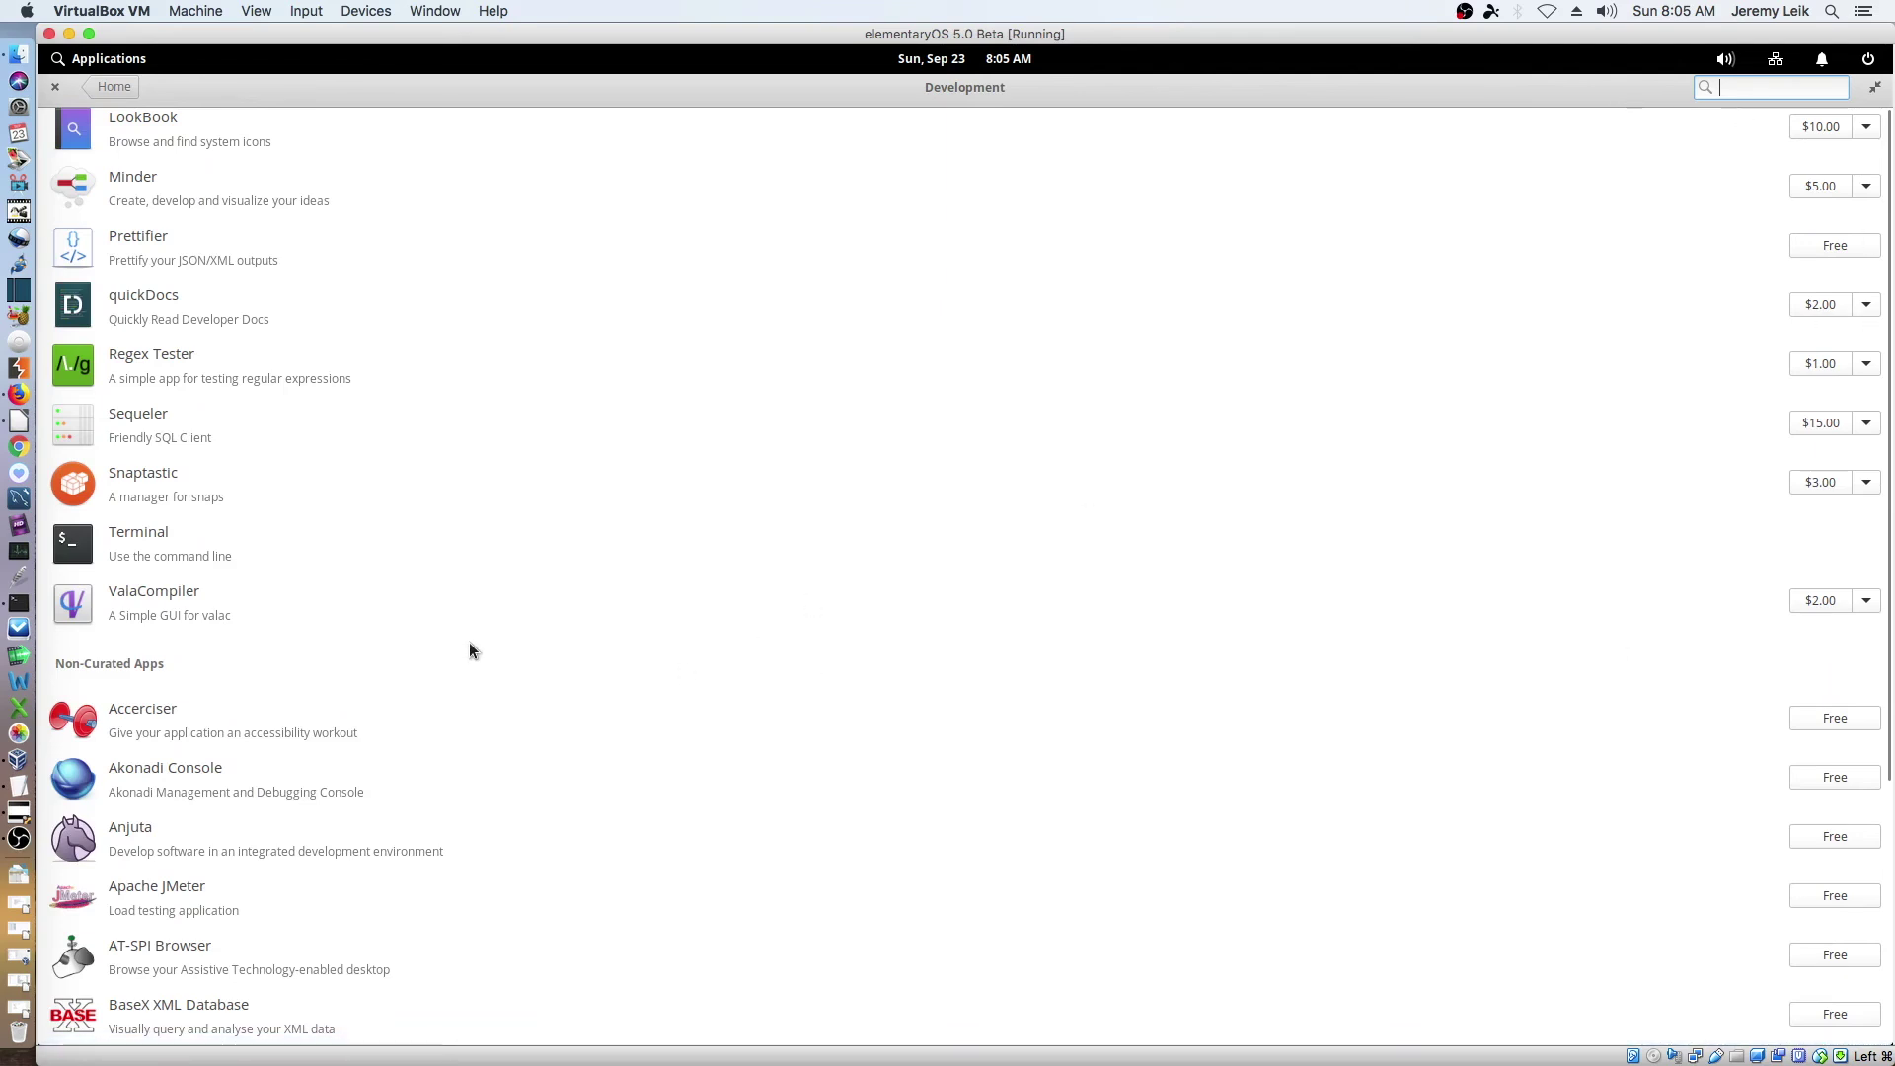
left_click(113, 88)
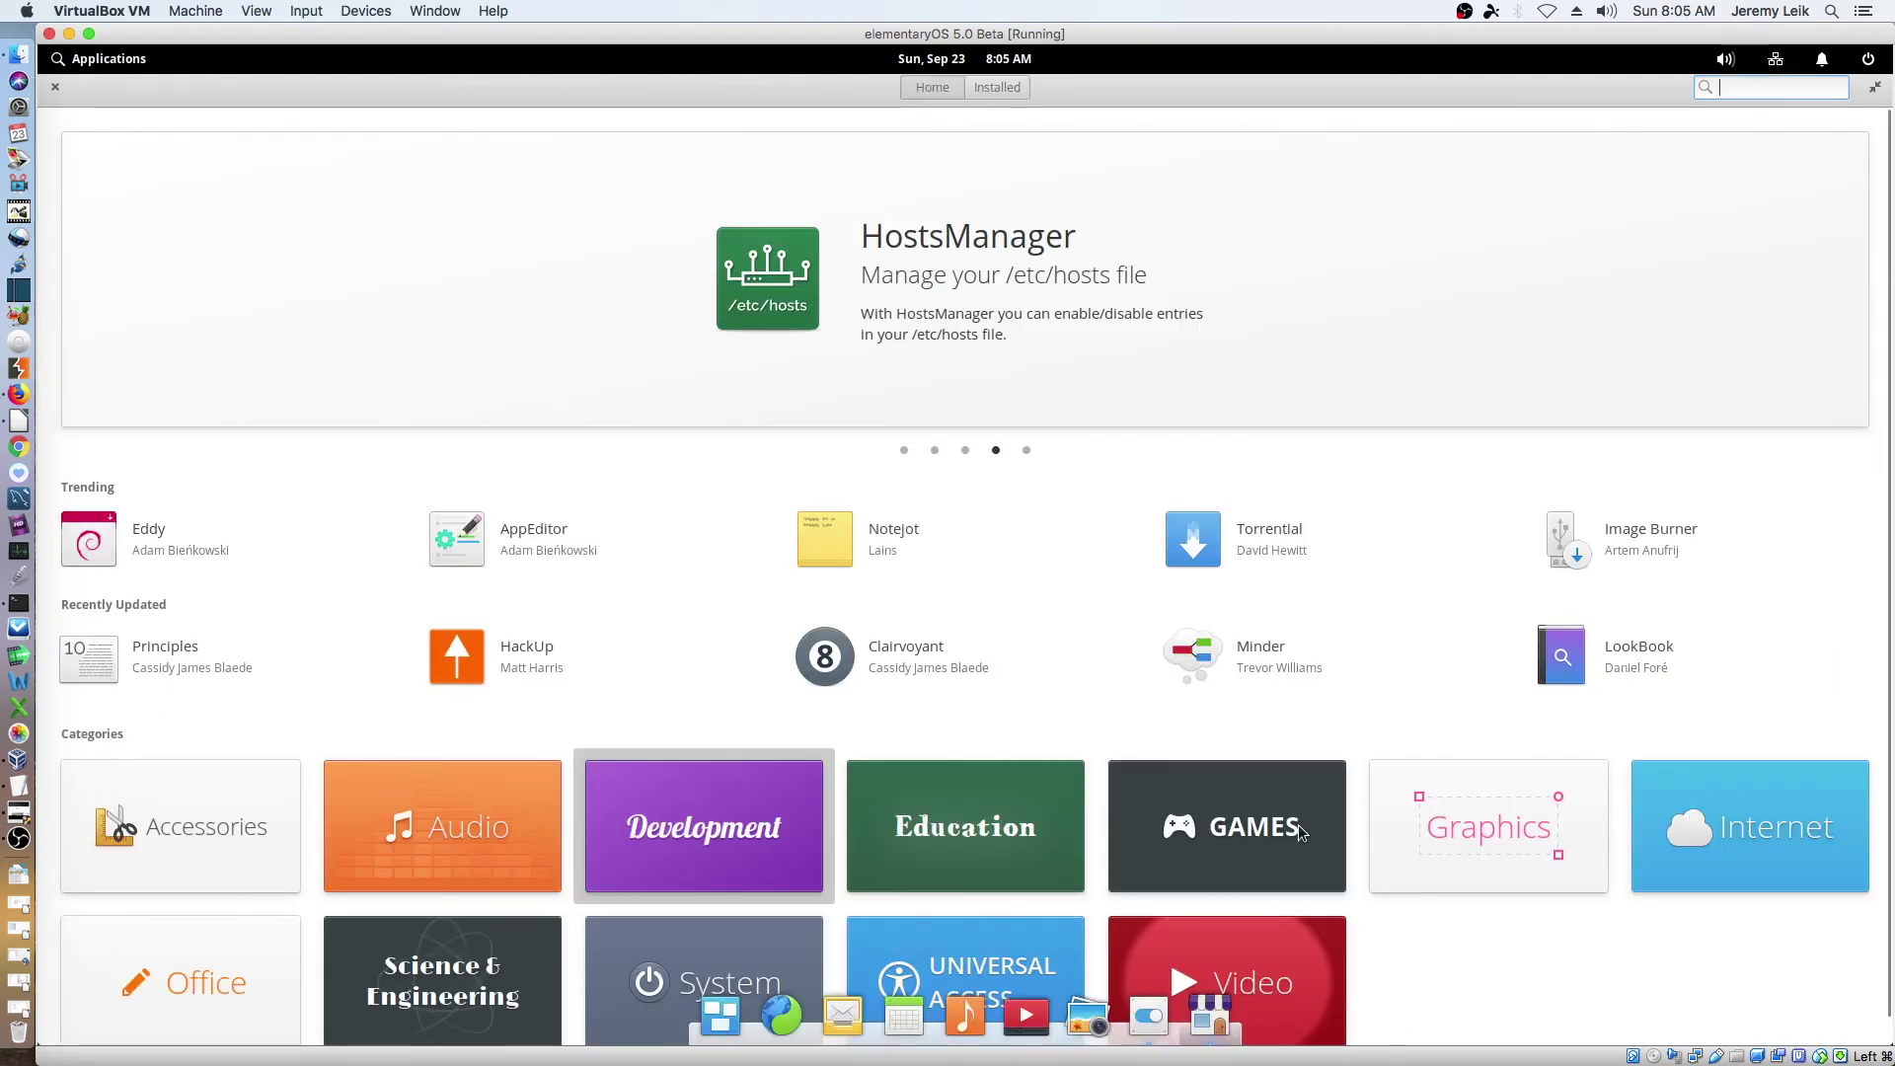
- View the Abe's Amazing Adventure and Advanced Strategic Command pages in the Games category, going back to the list after each
left_click(1238, 829)
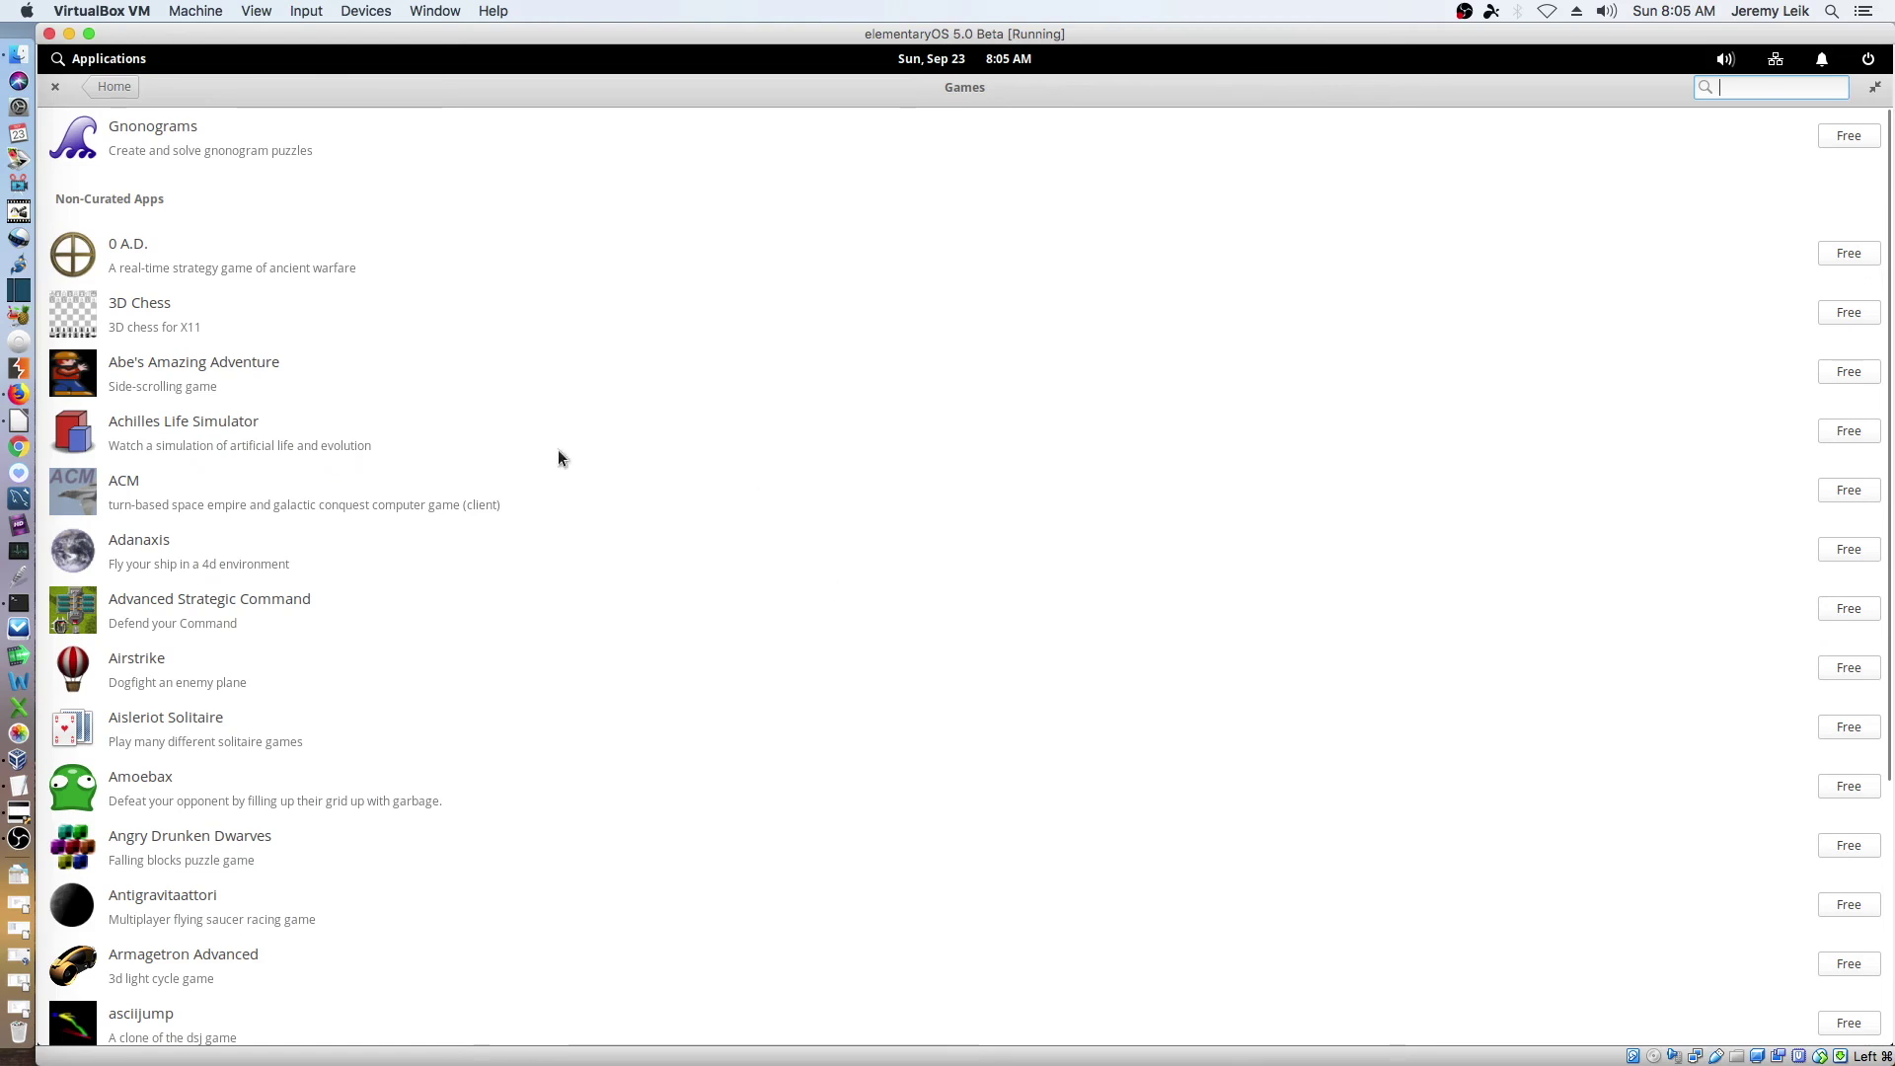
left_click(190, 371)
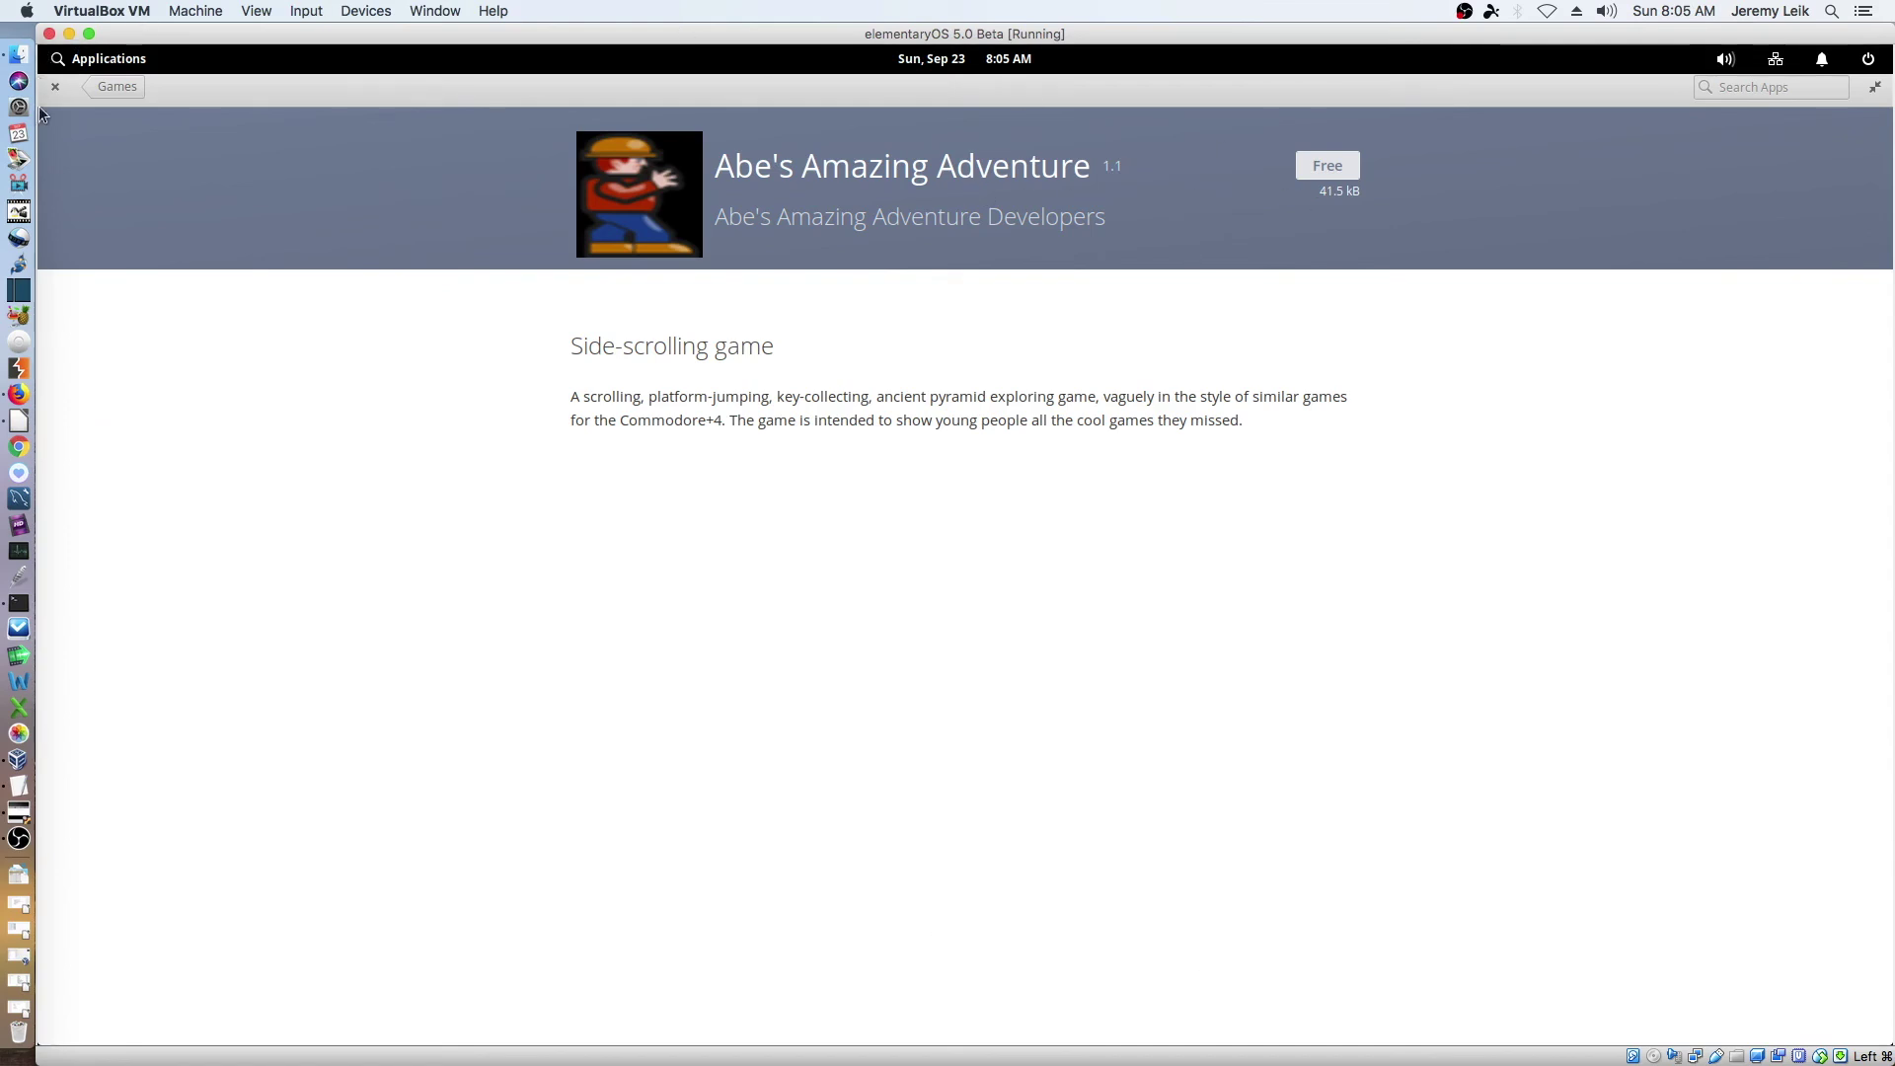
left_click(115, 87)
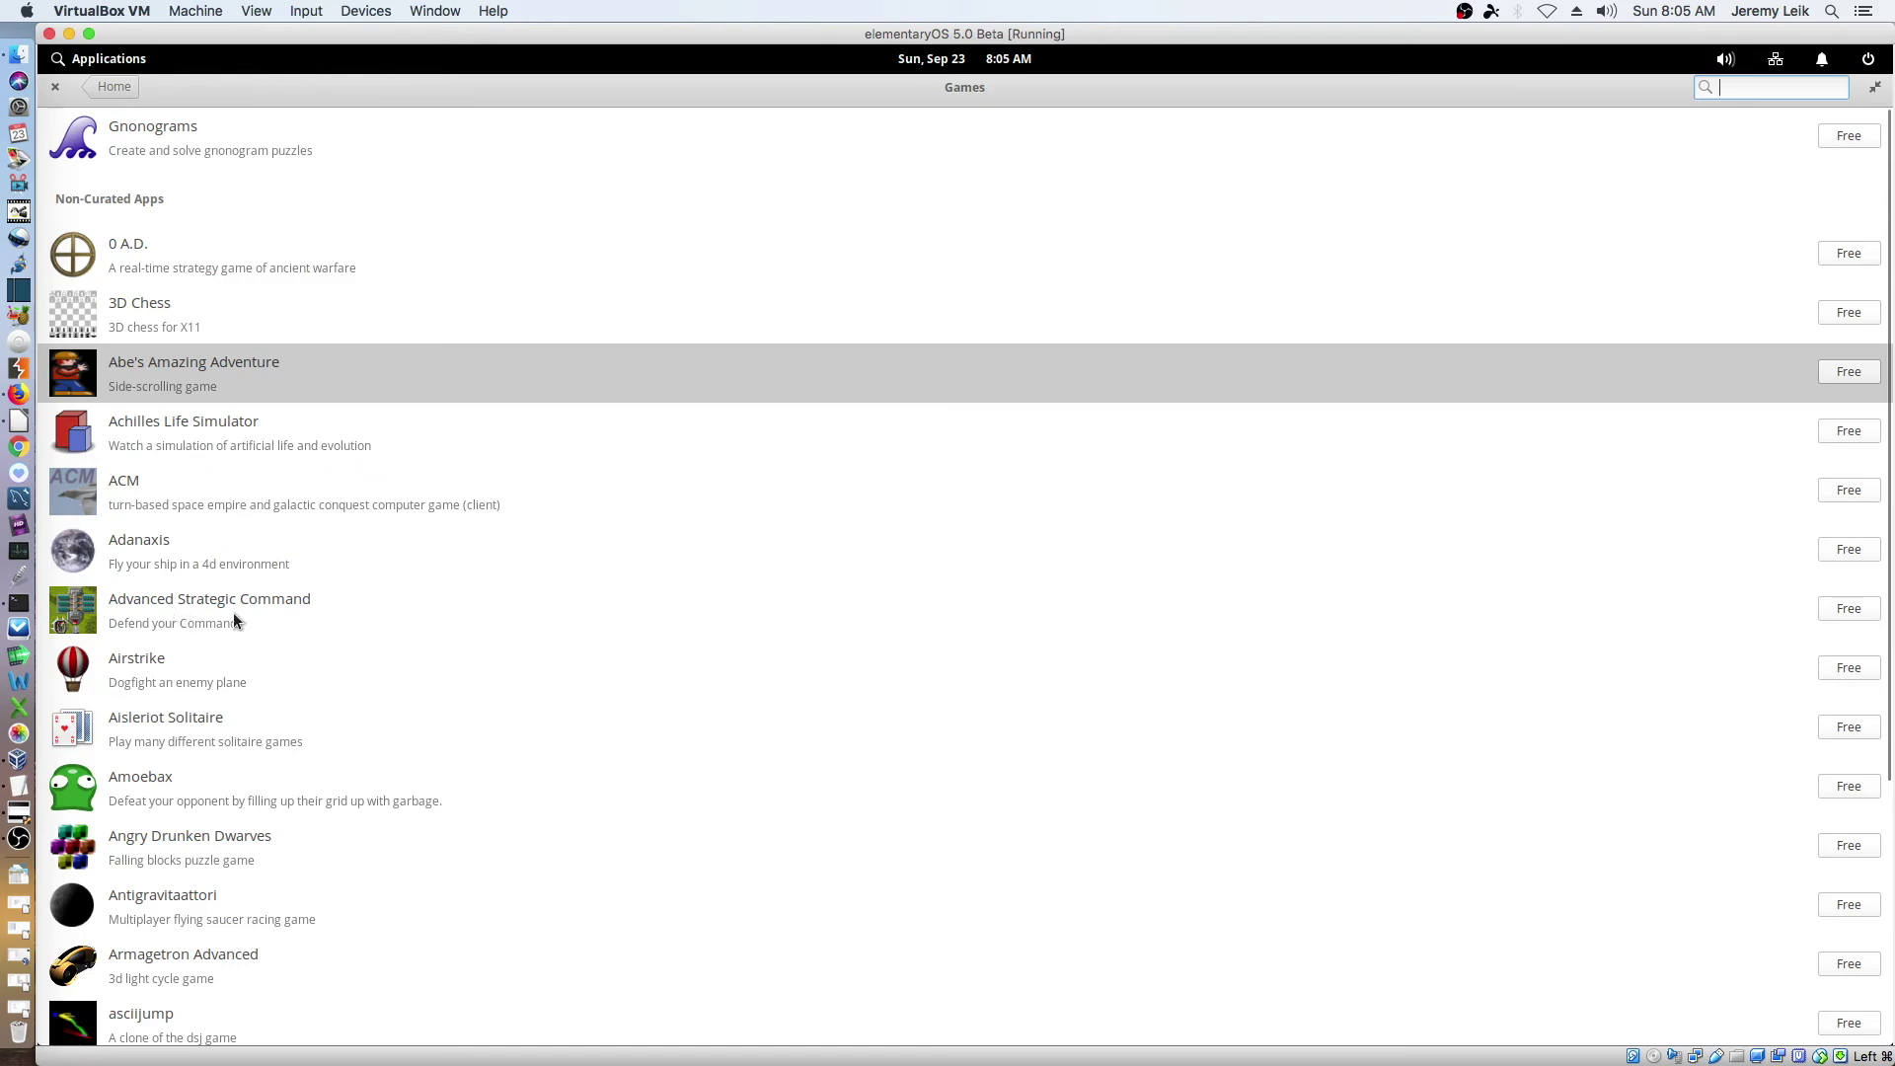
left_click(163, 606)
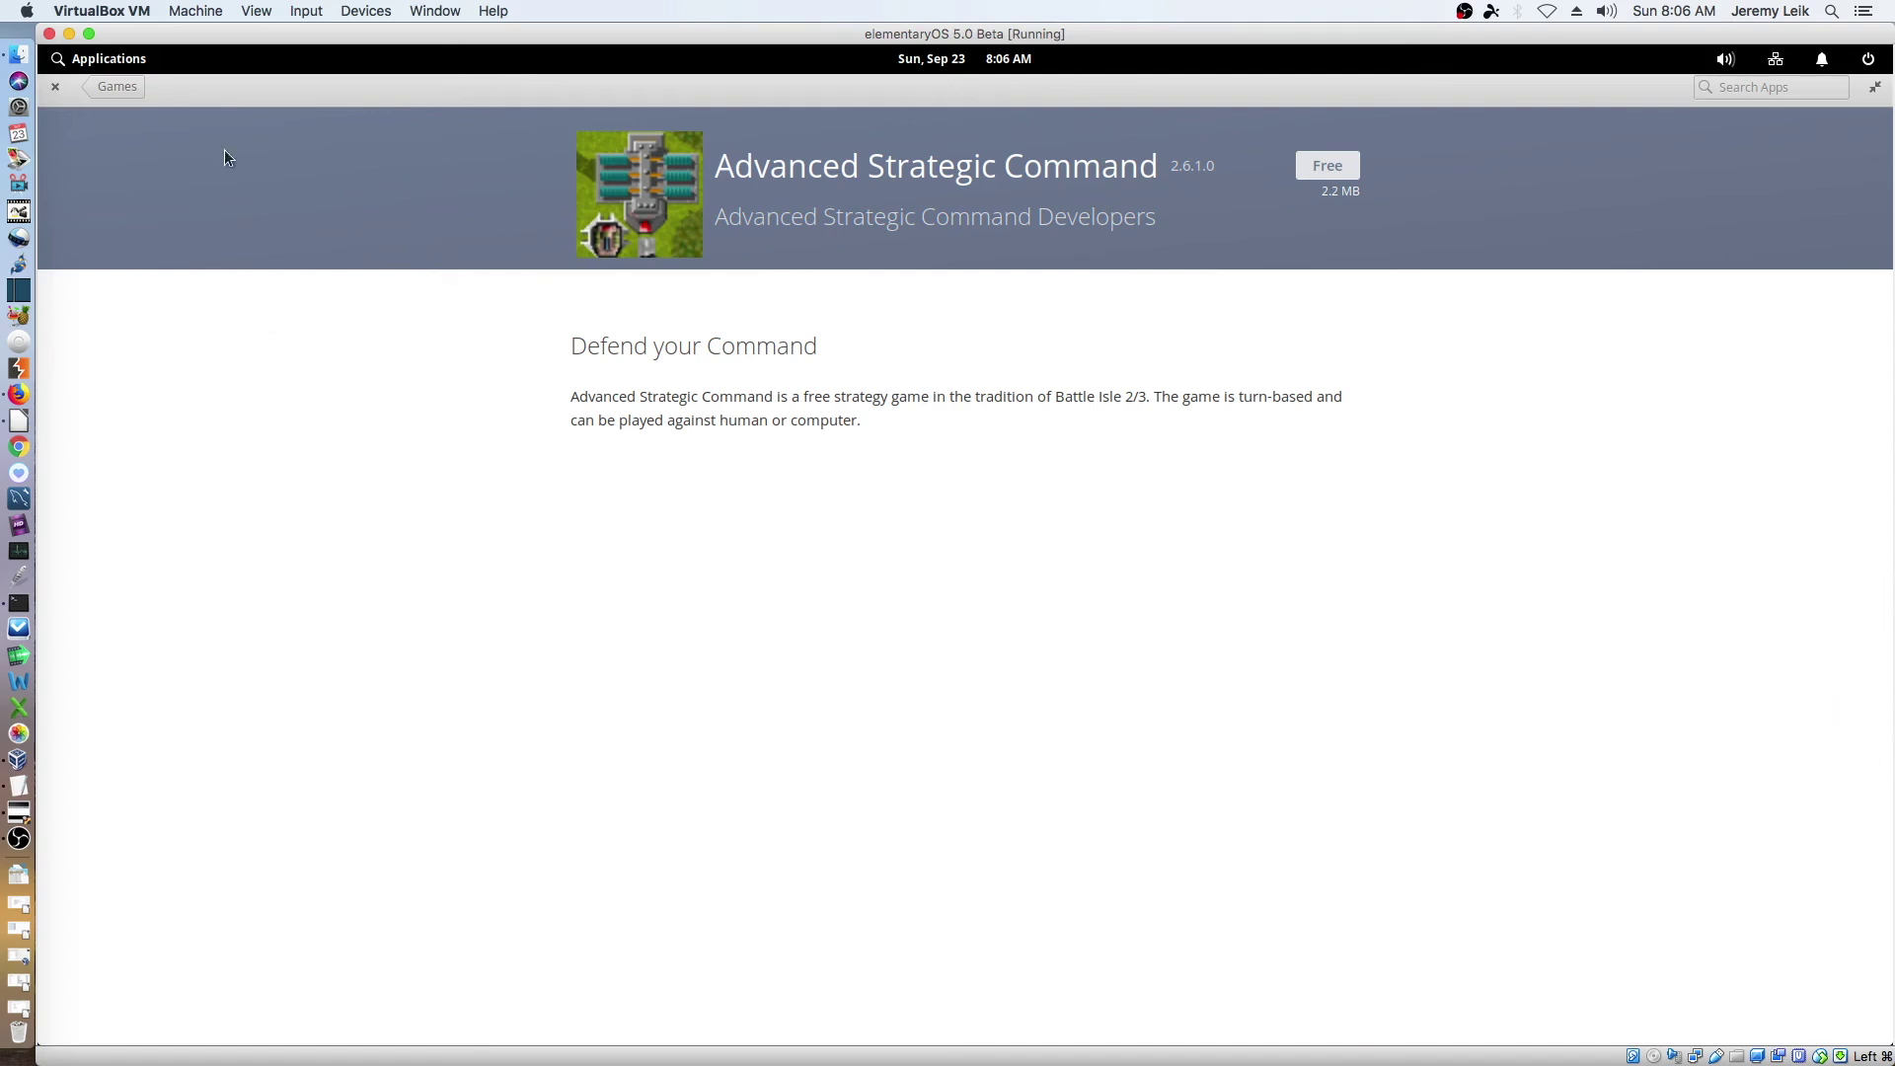
left_click(116, 91)
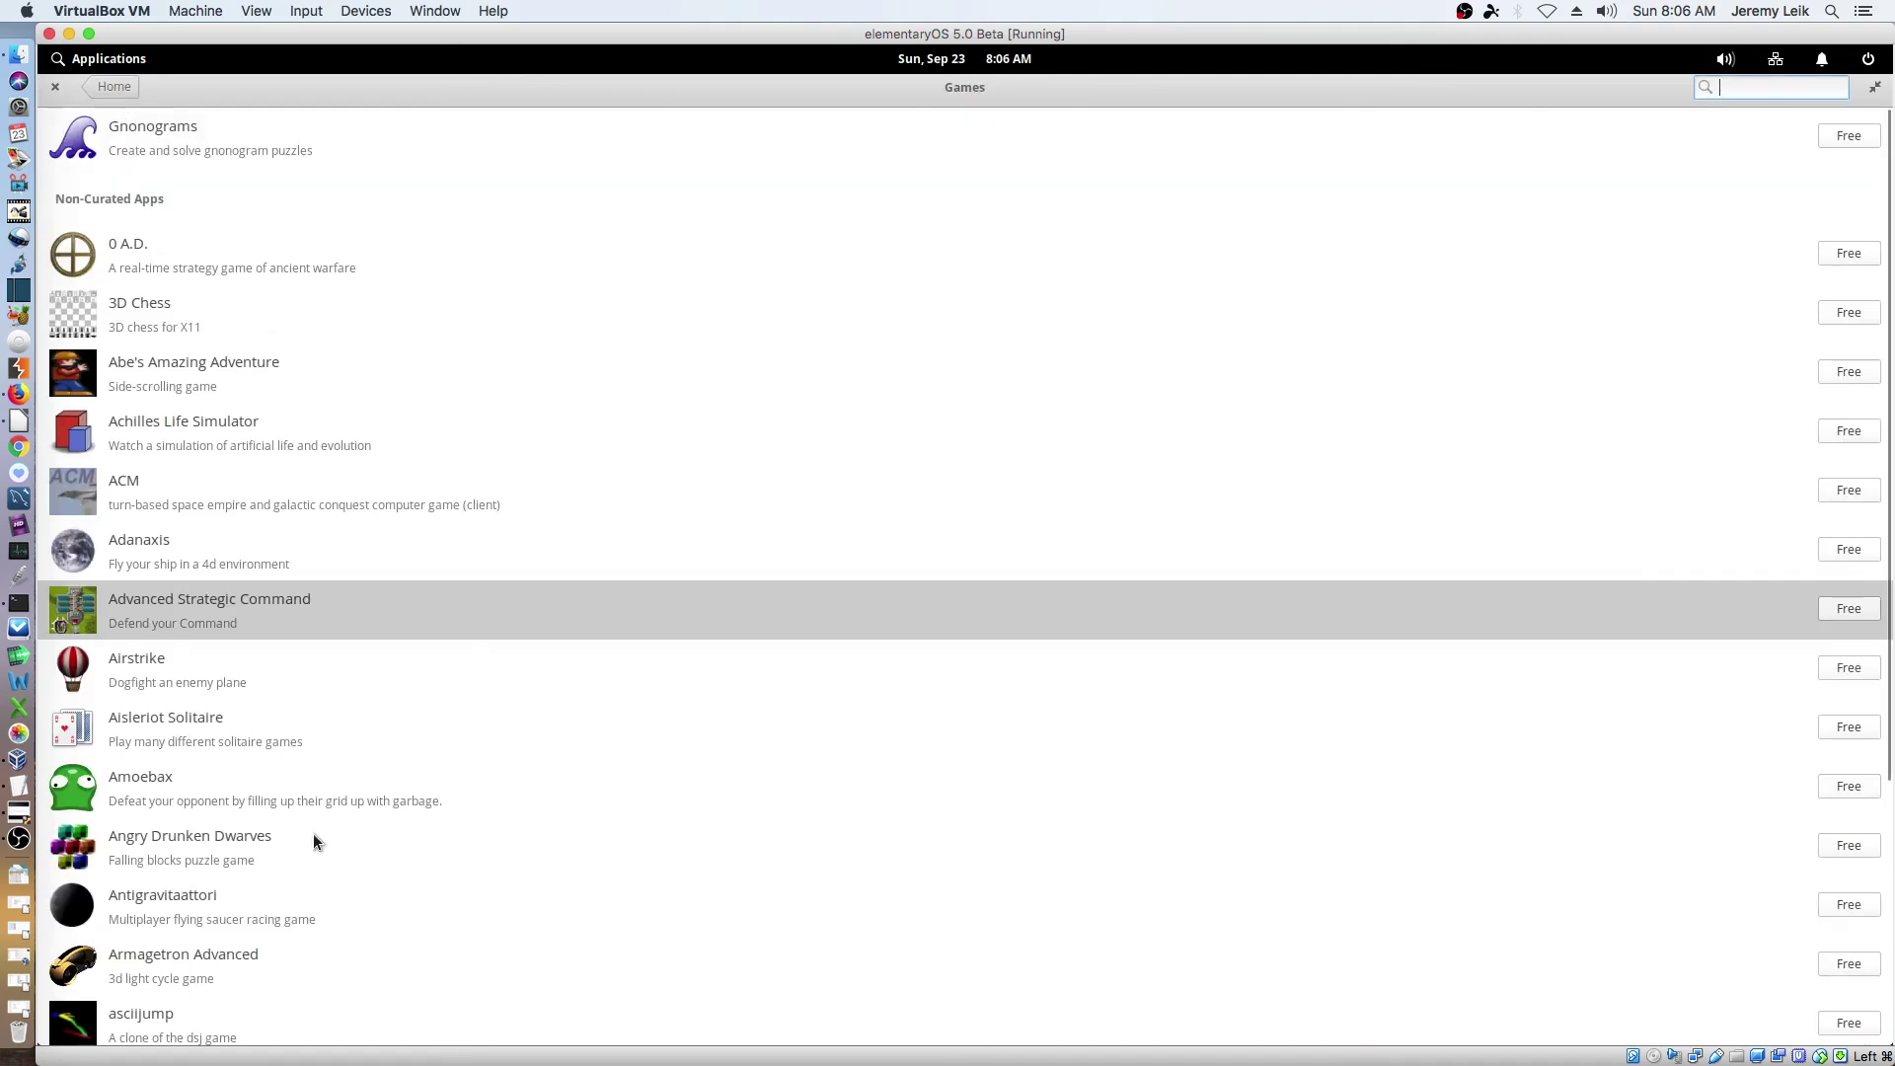
- Browse further through the non-curated games and return to the AppCenter home page
scroll(316, 832, "down", 5)
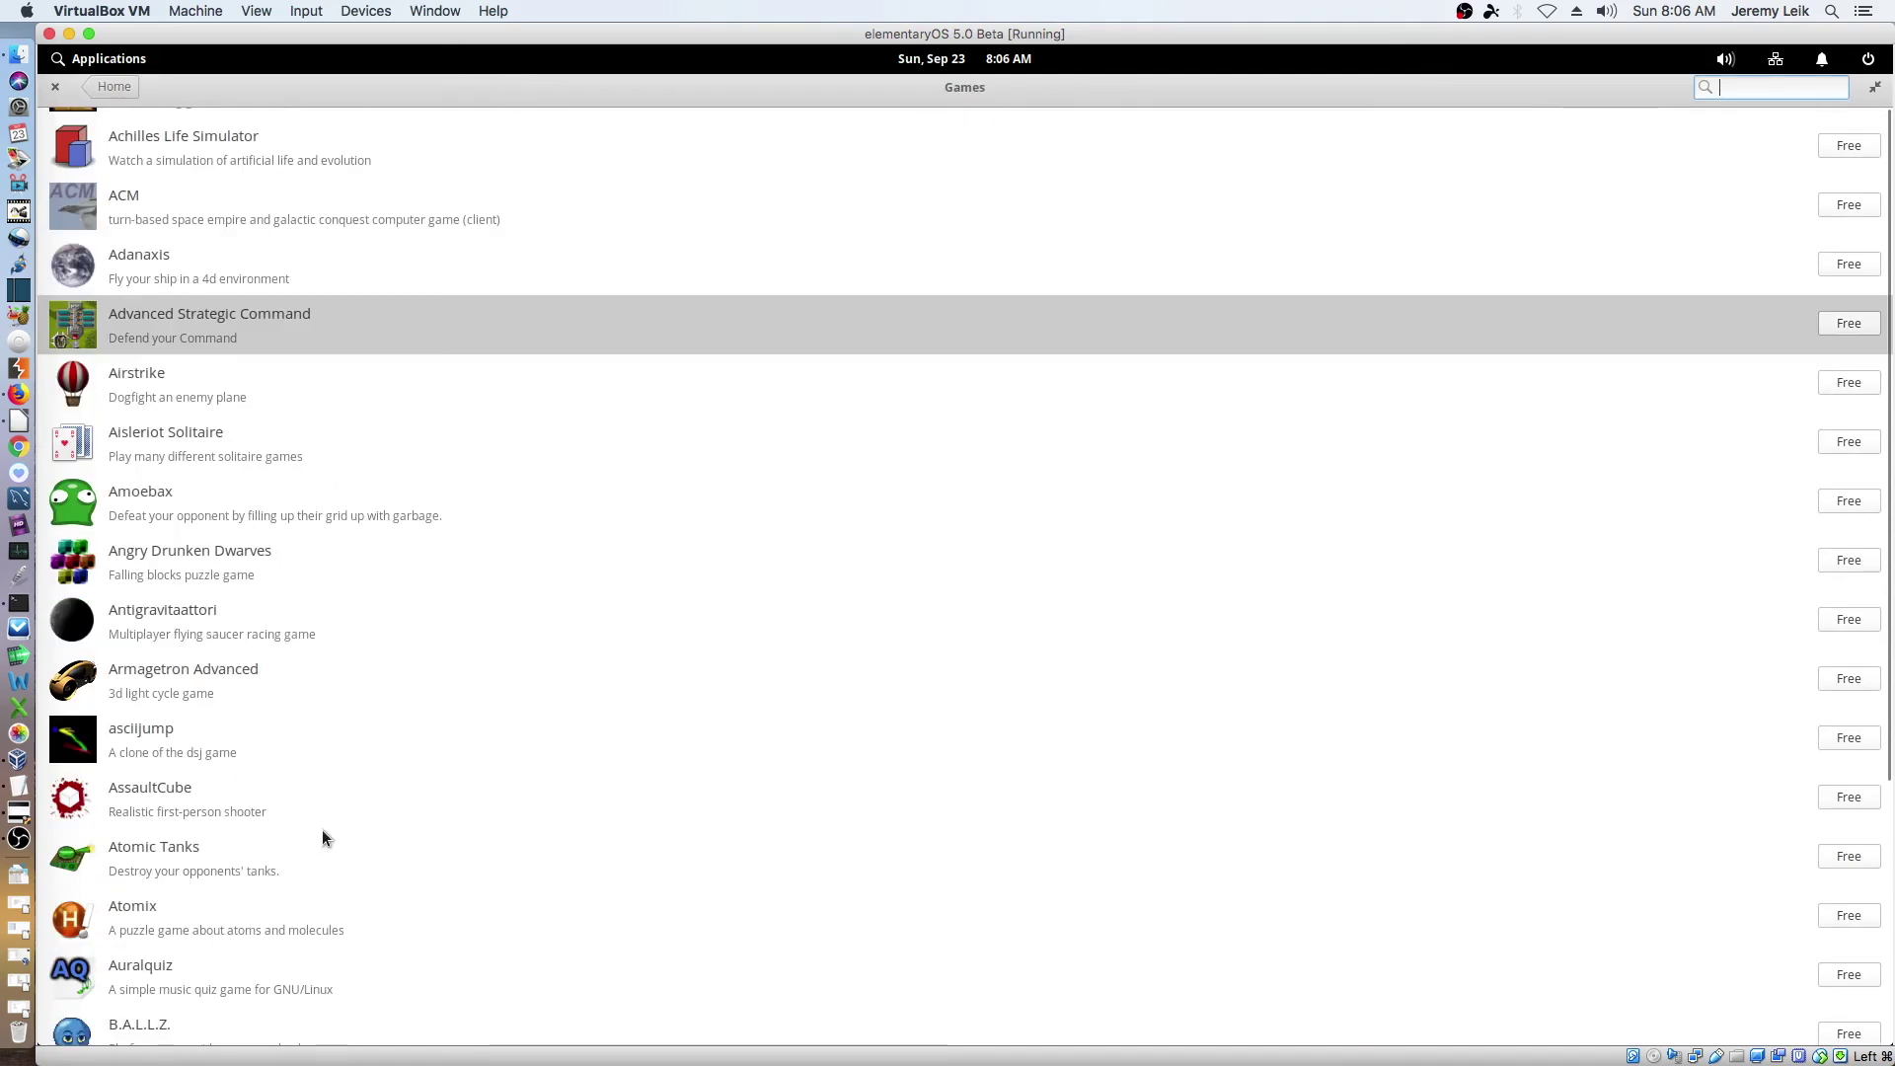
scroll(322, 829, "down", 1)
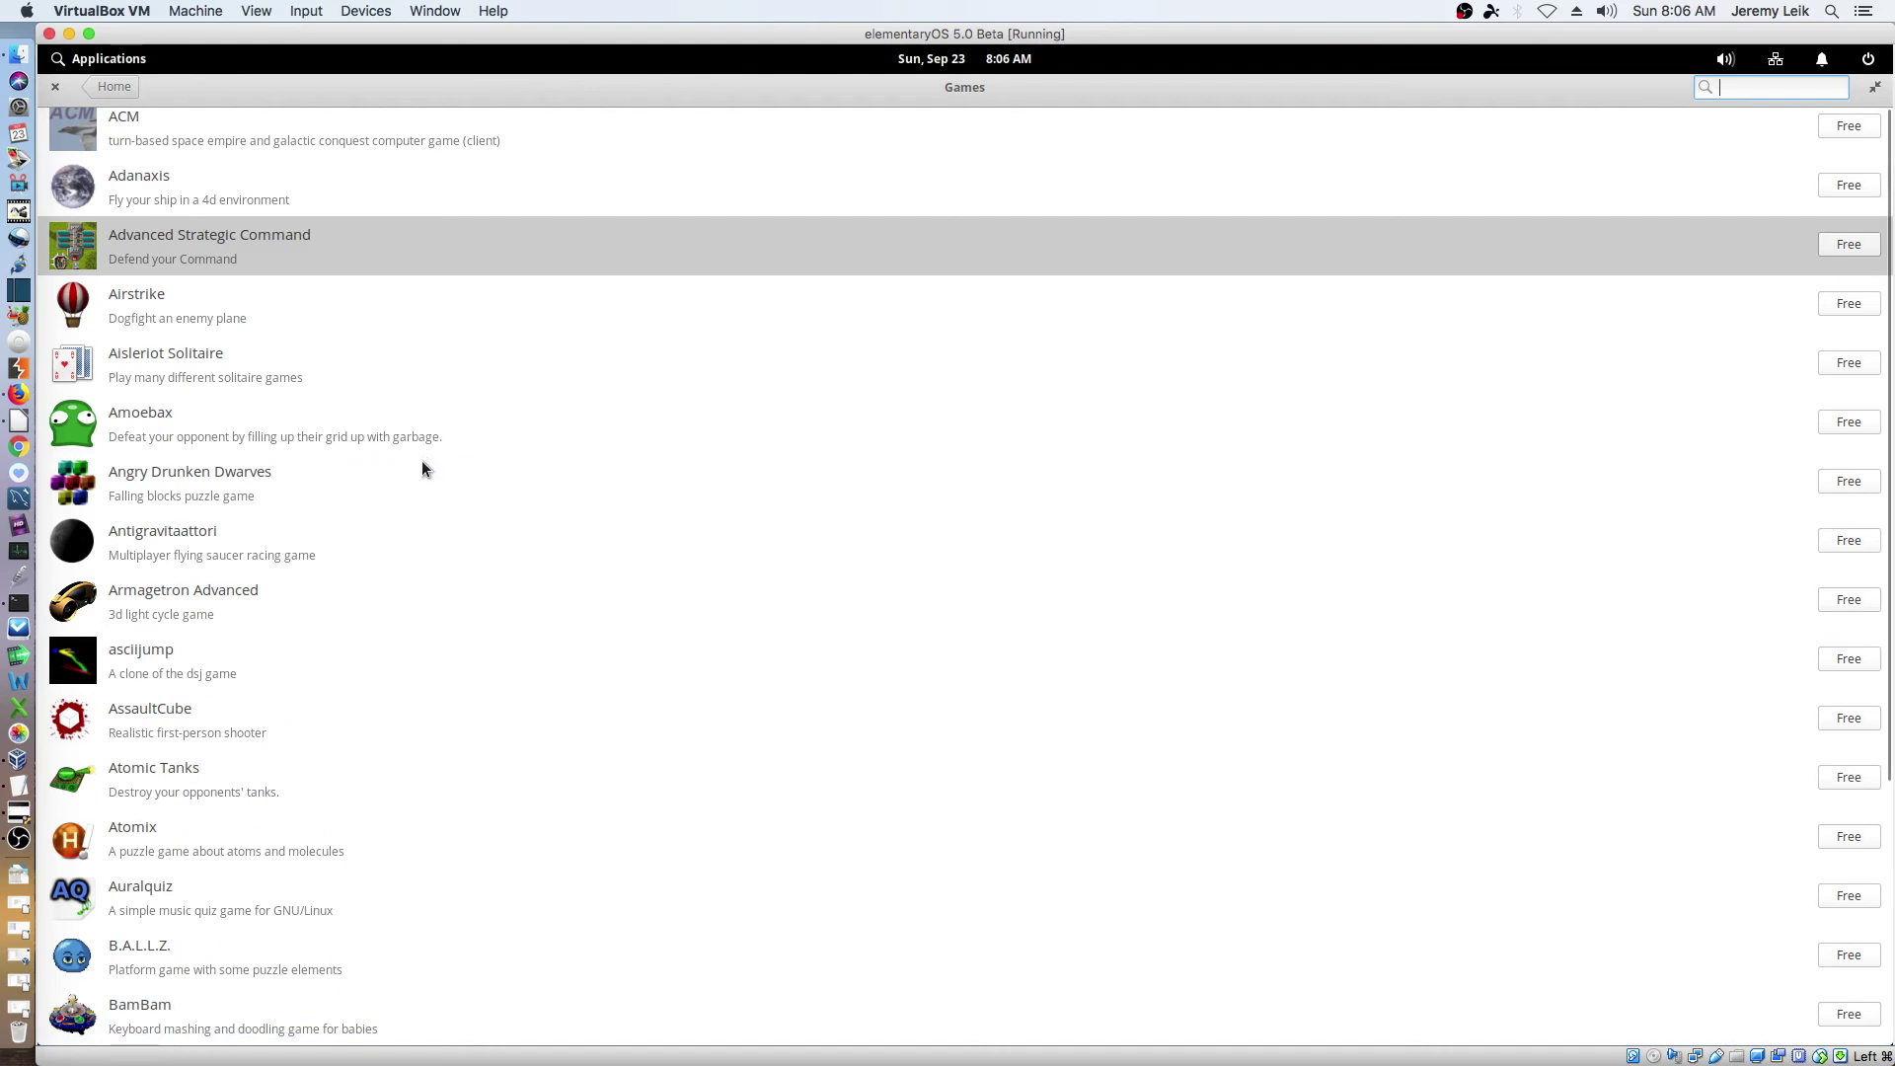
left_click(115, 89)
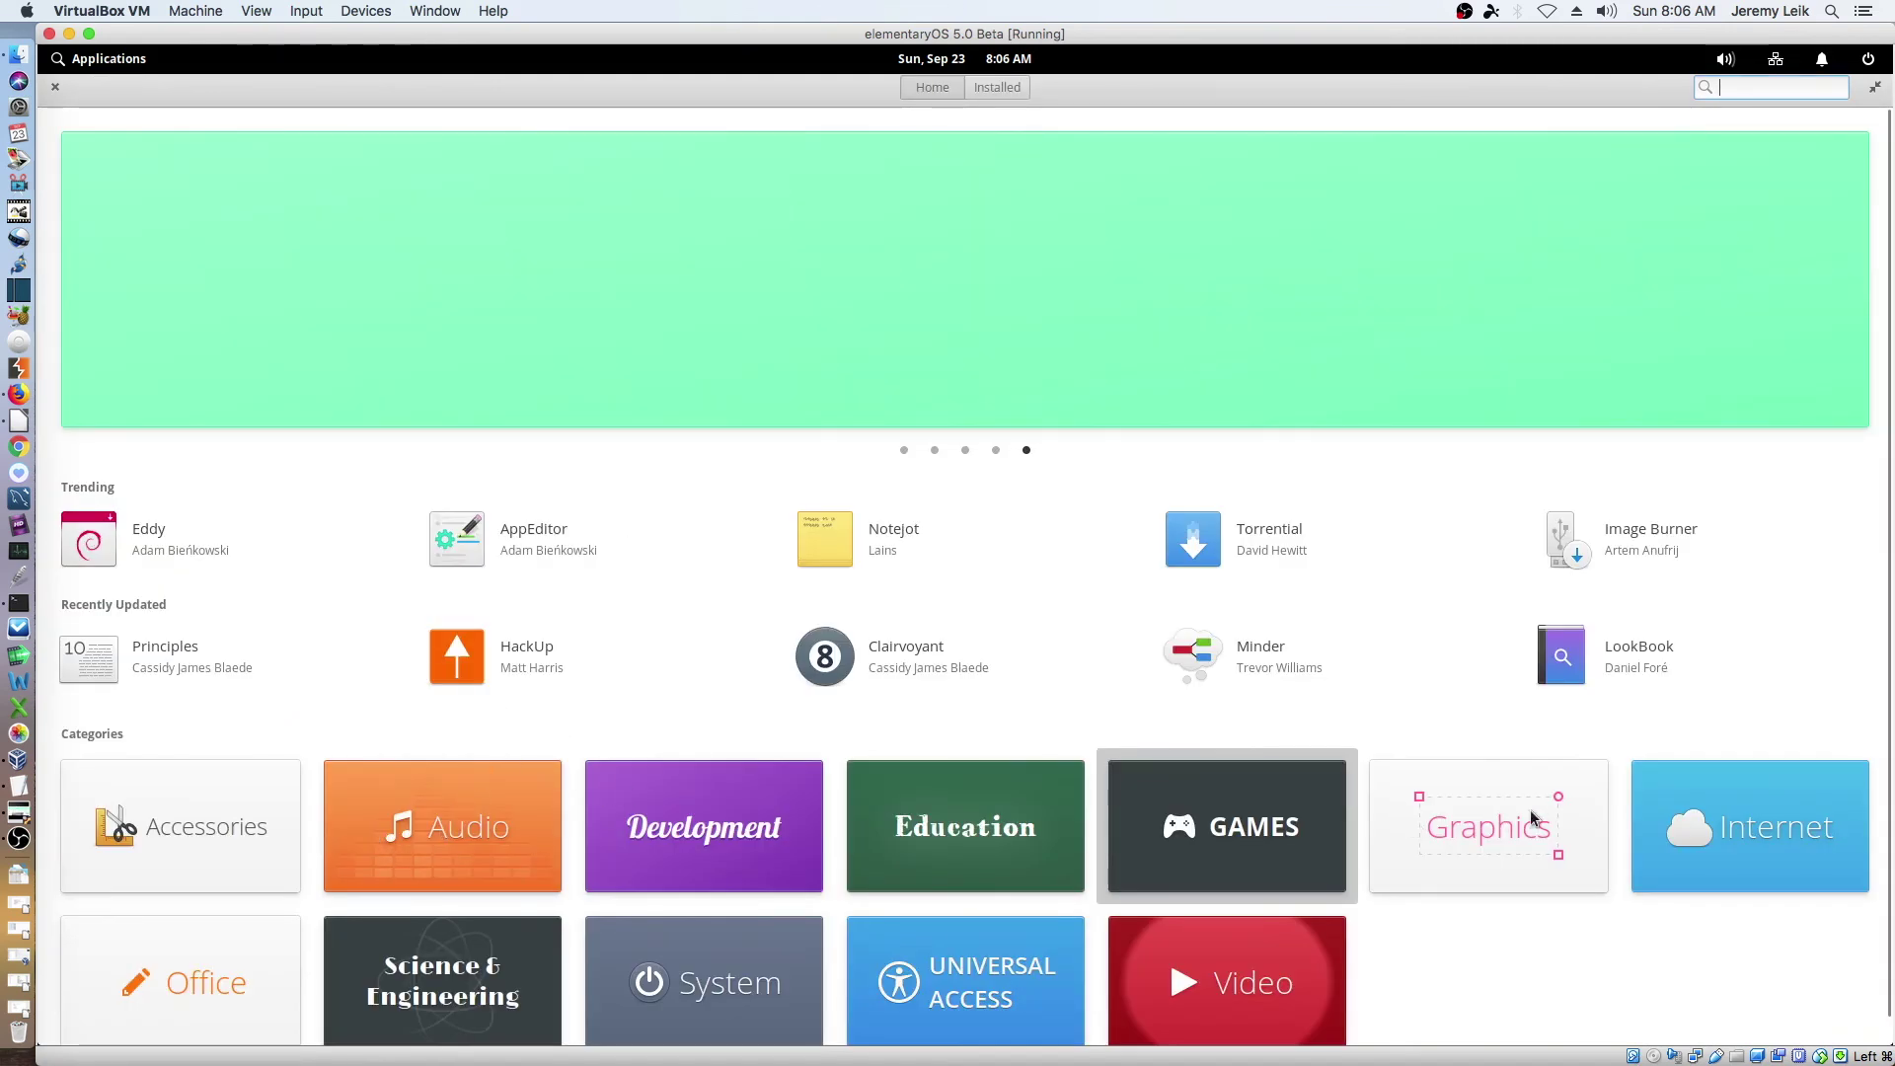
- Open the Nutty app's page from the Internet category and lower its payment amount to $0
left_click(1742, 798)
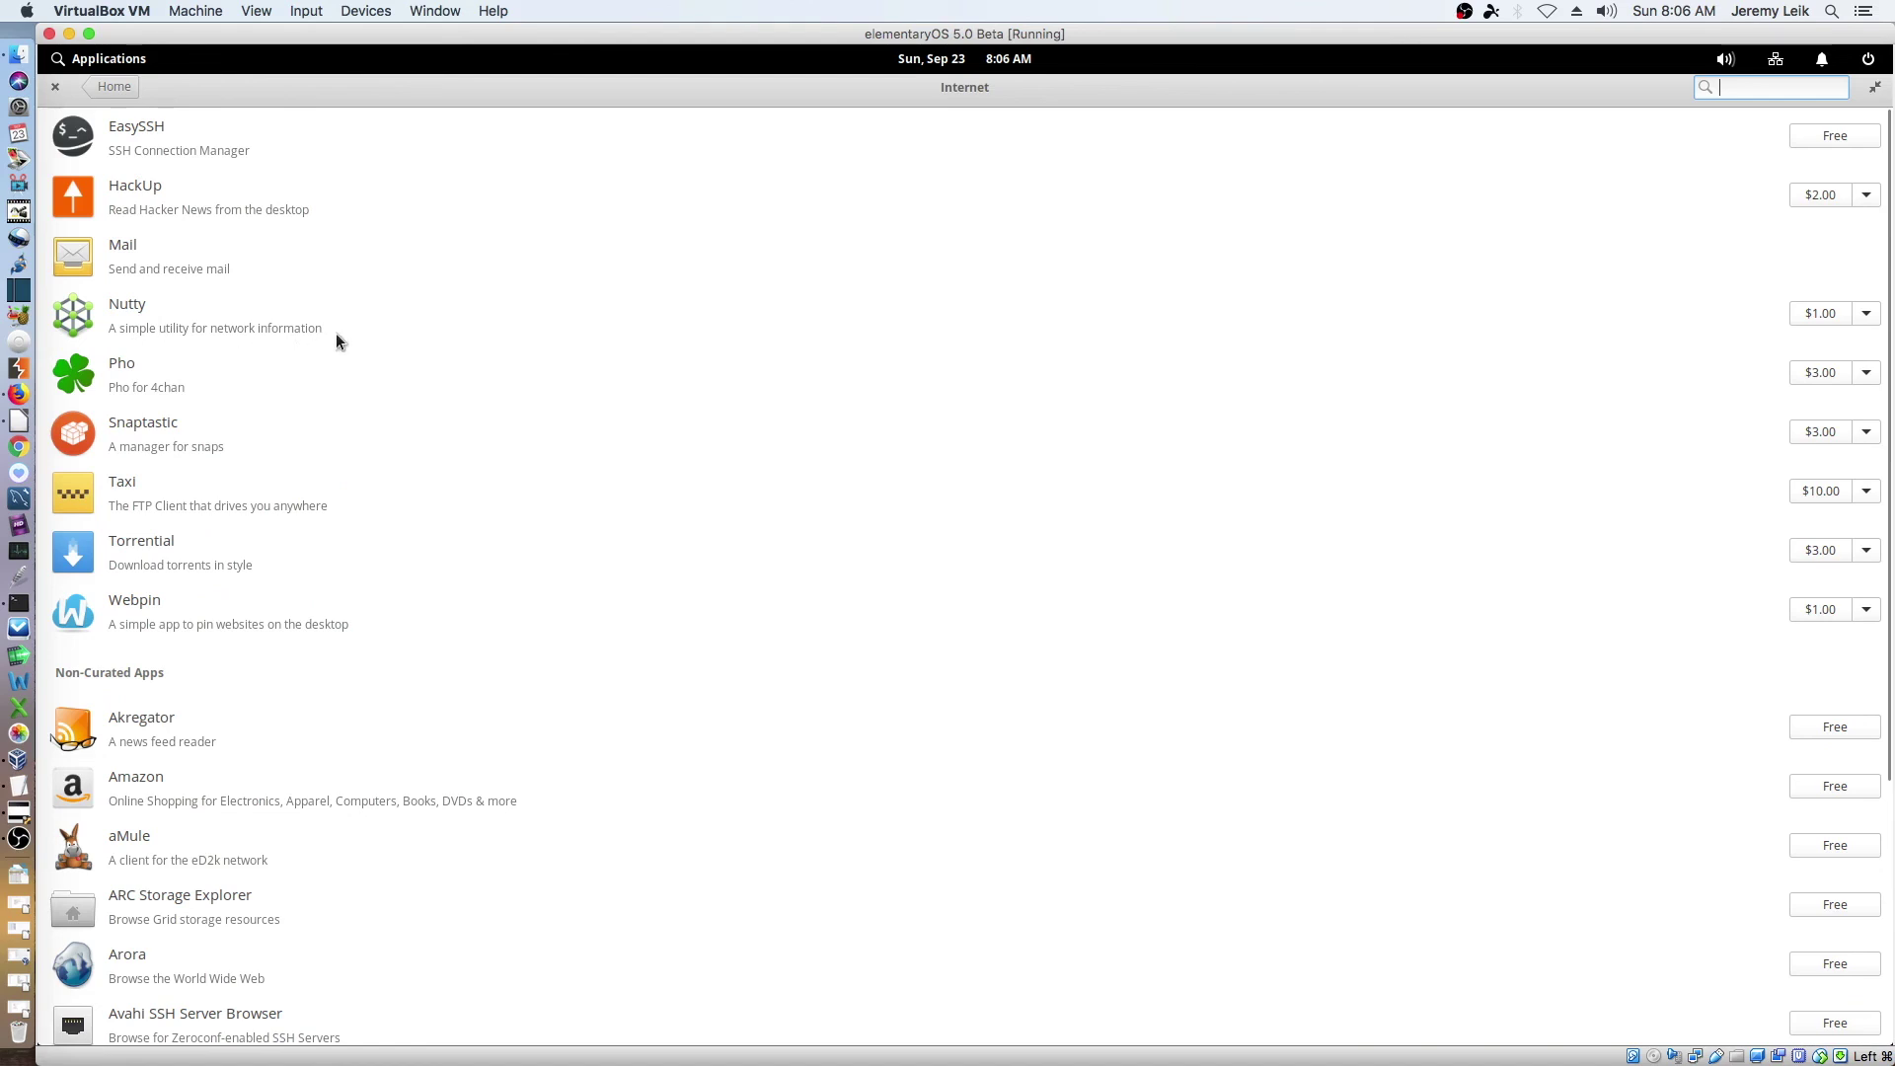
left_click(121, 305)
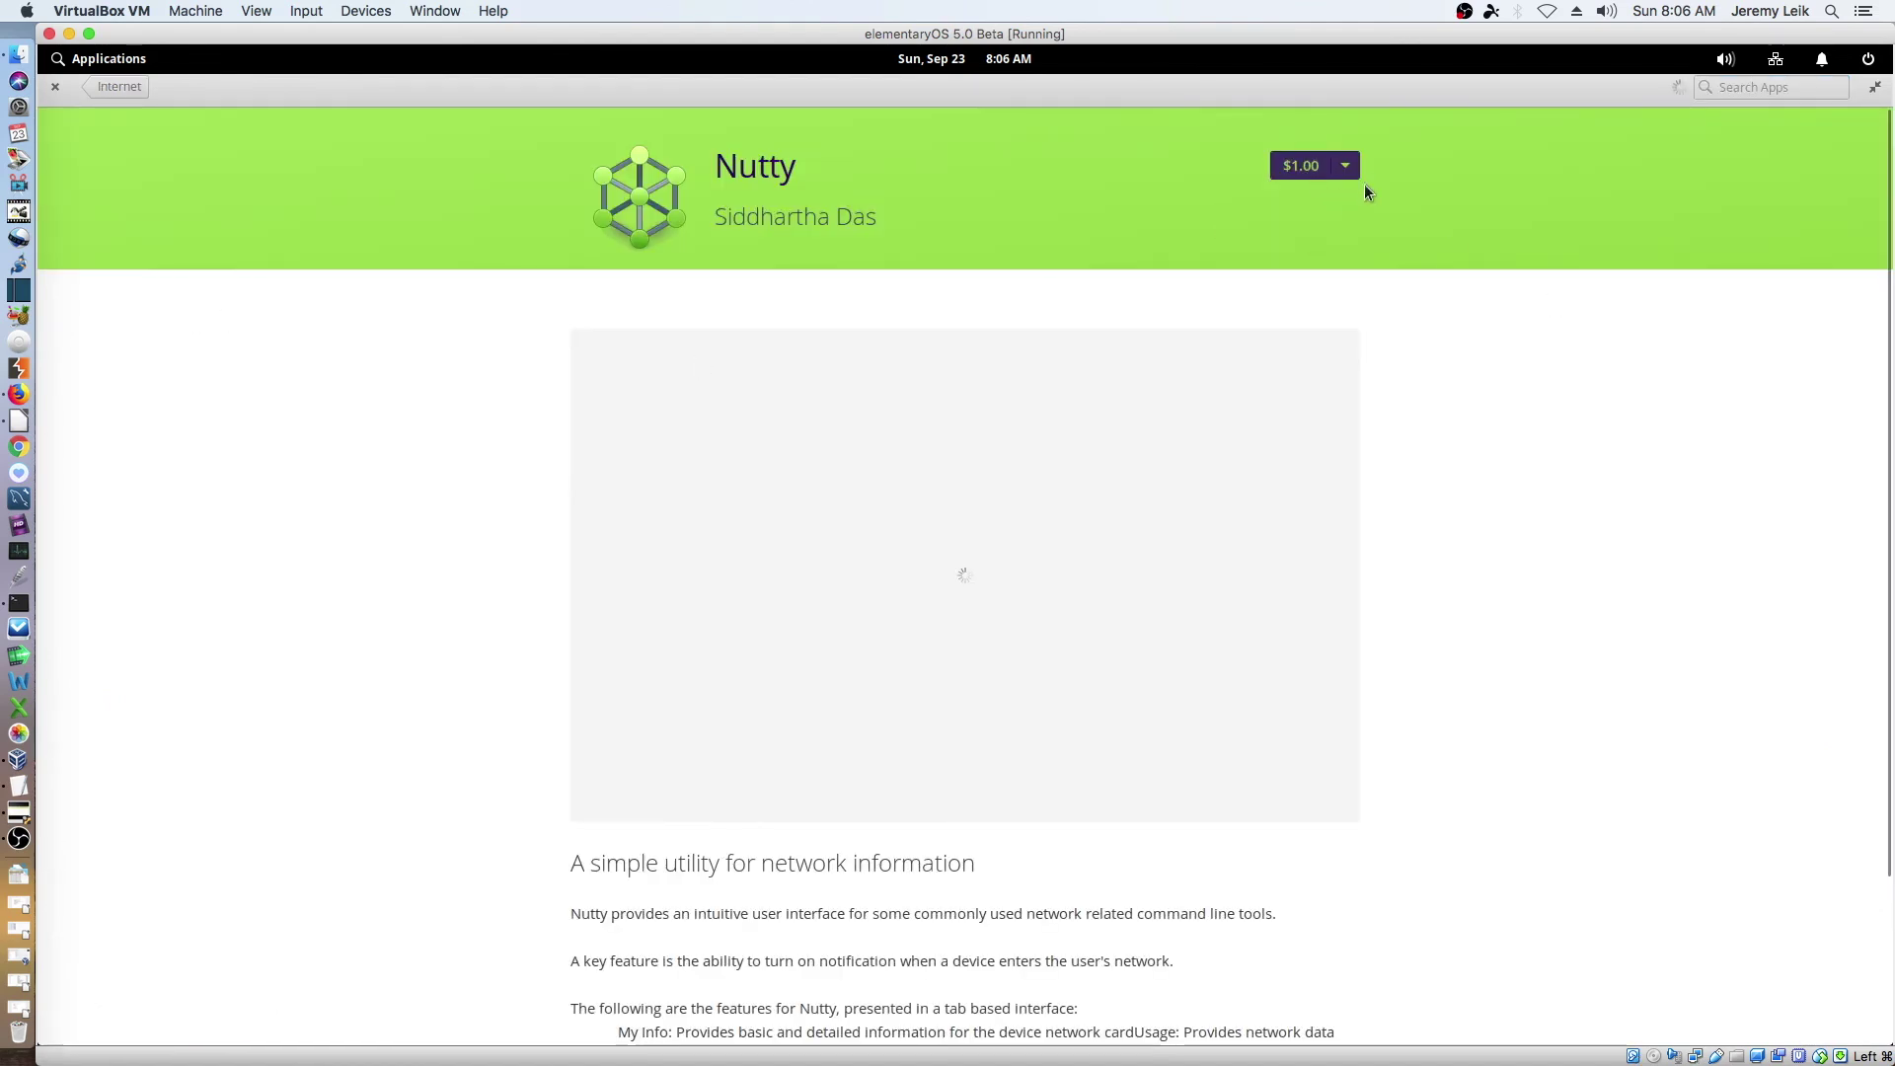
left_click(1344, 165)
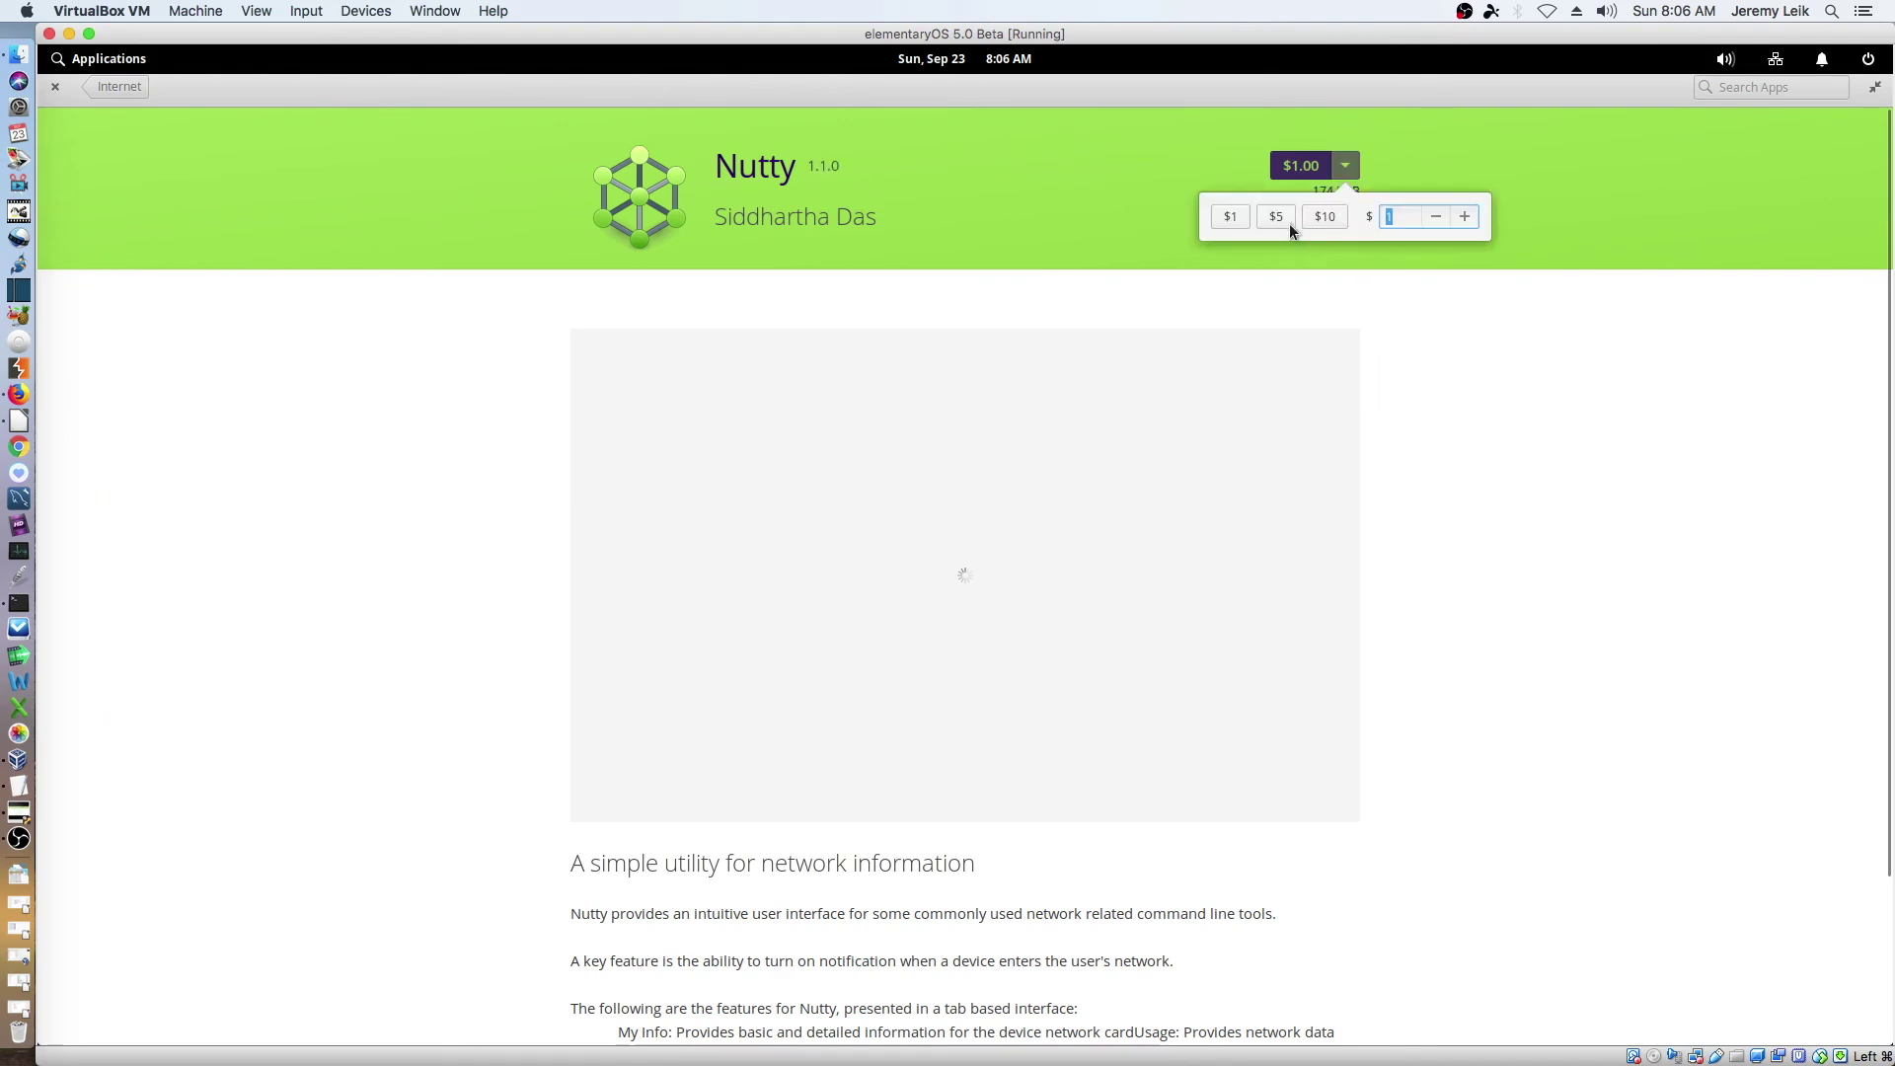
left_click(1434, 216)
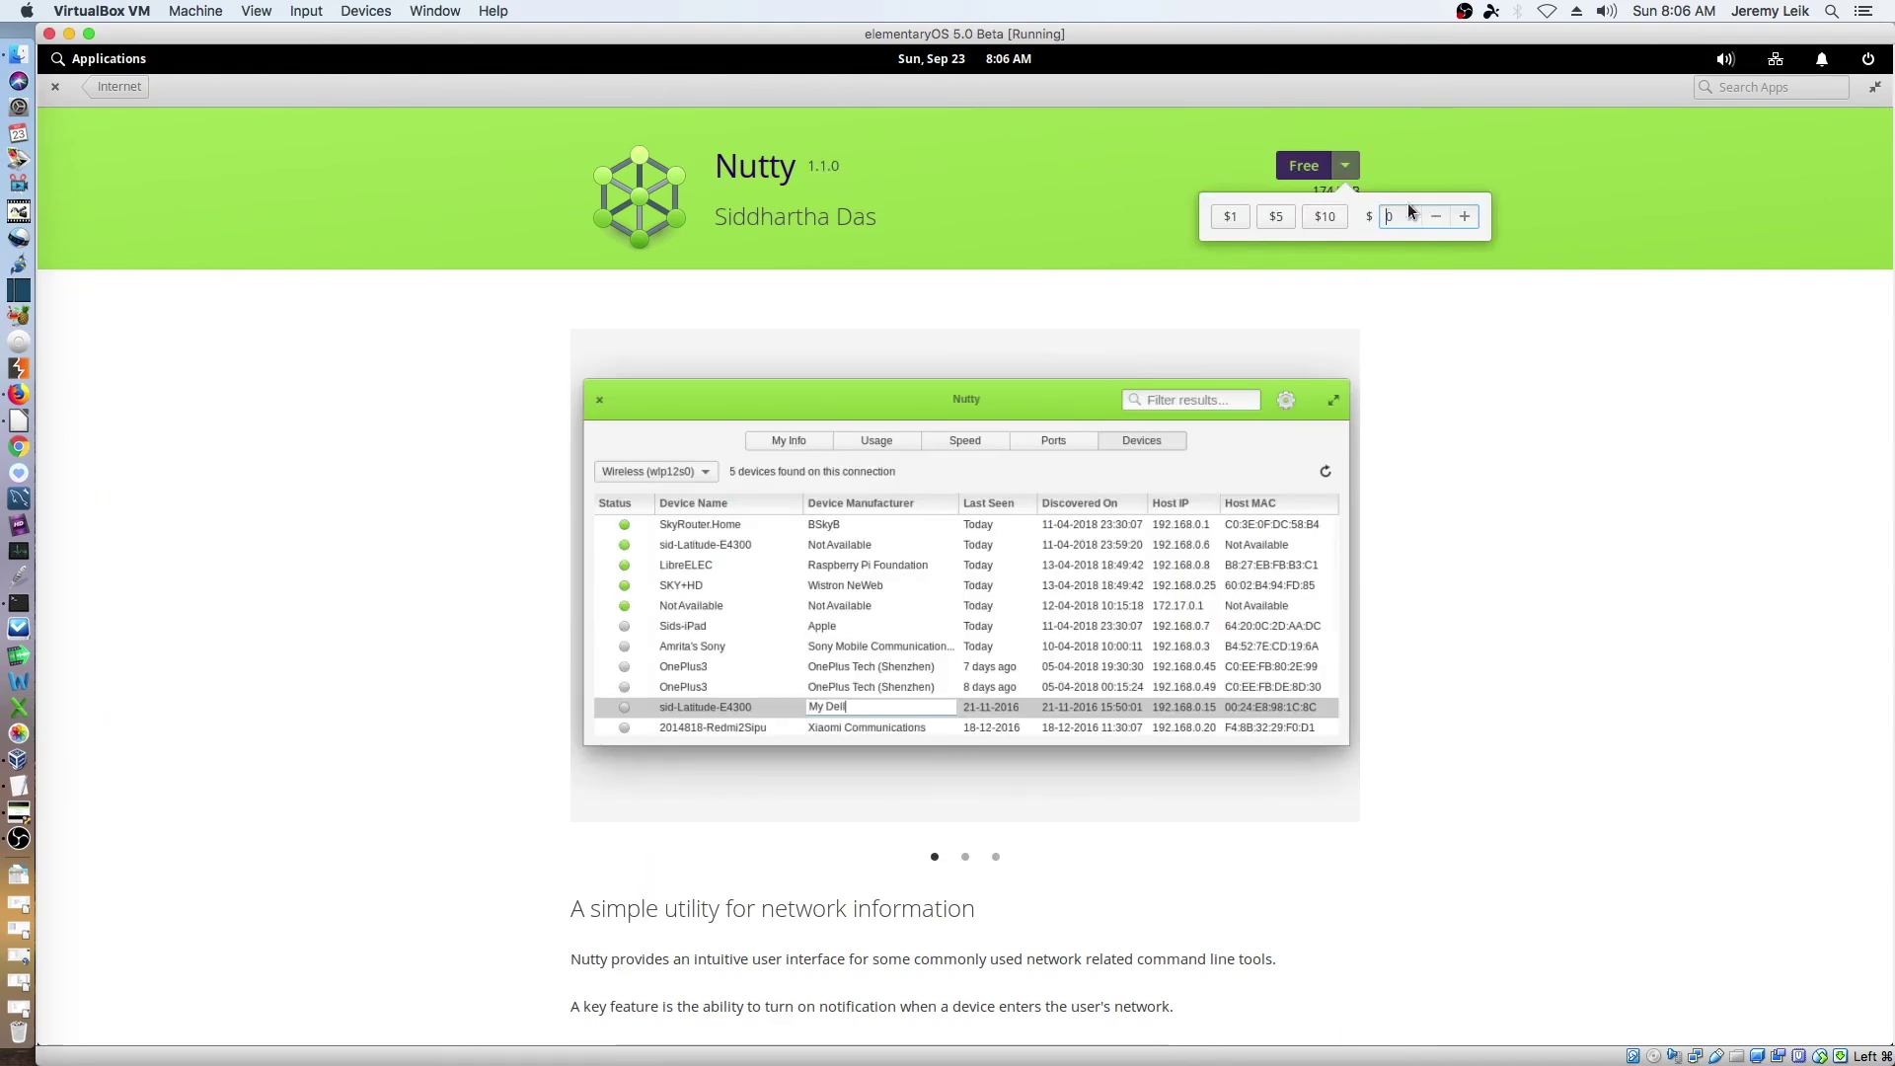
left_click(1352, 166)
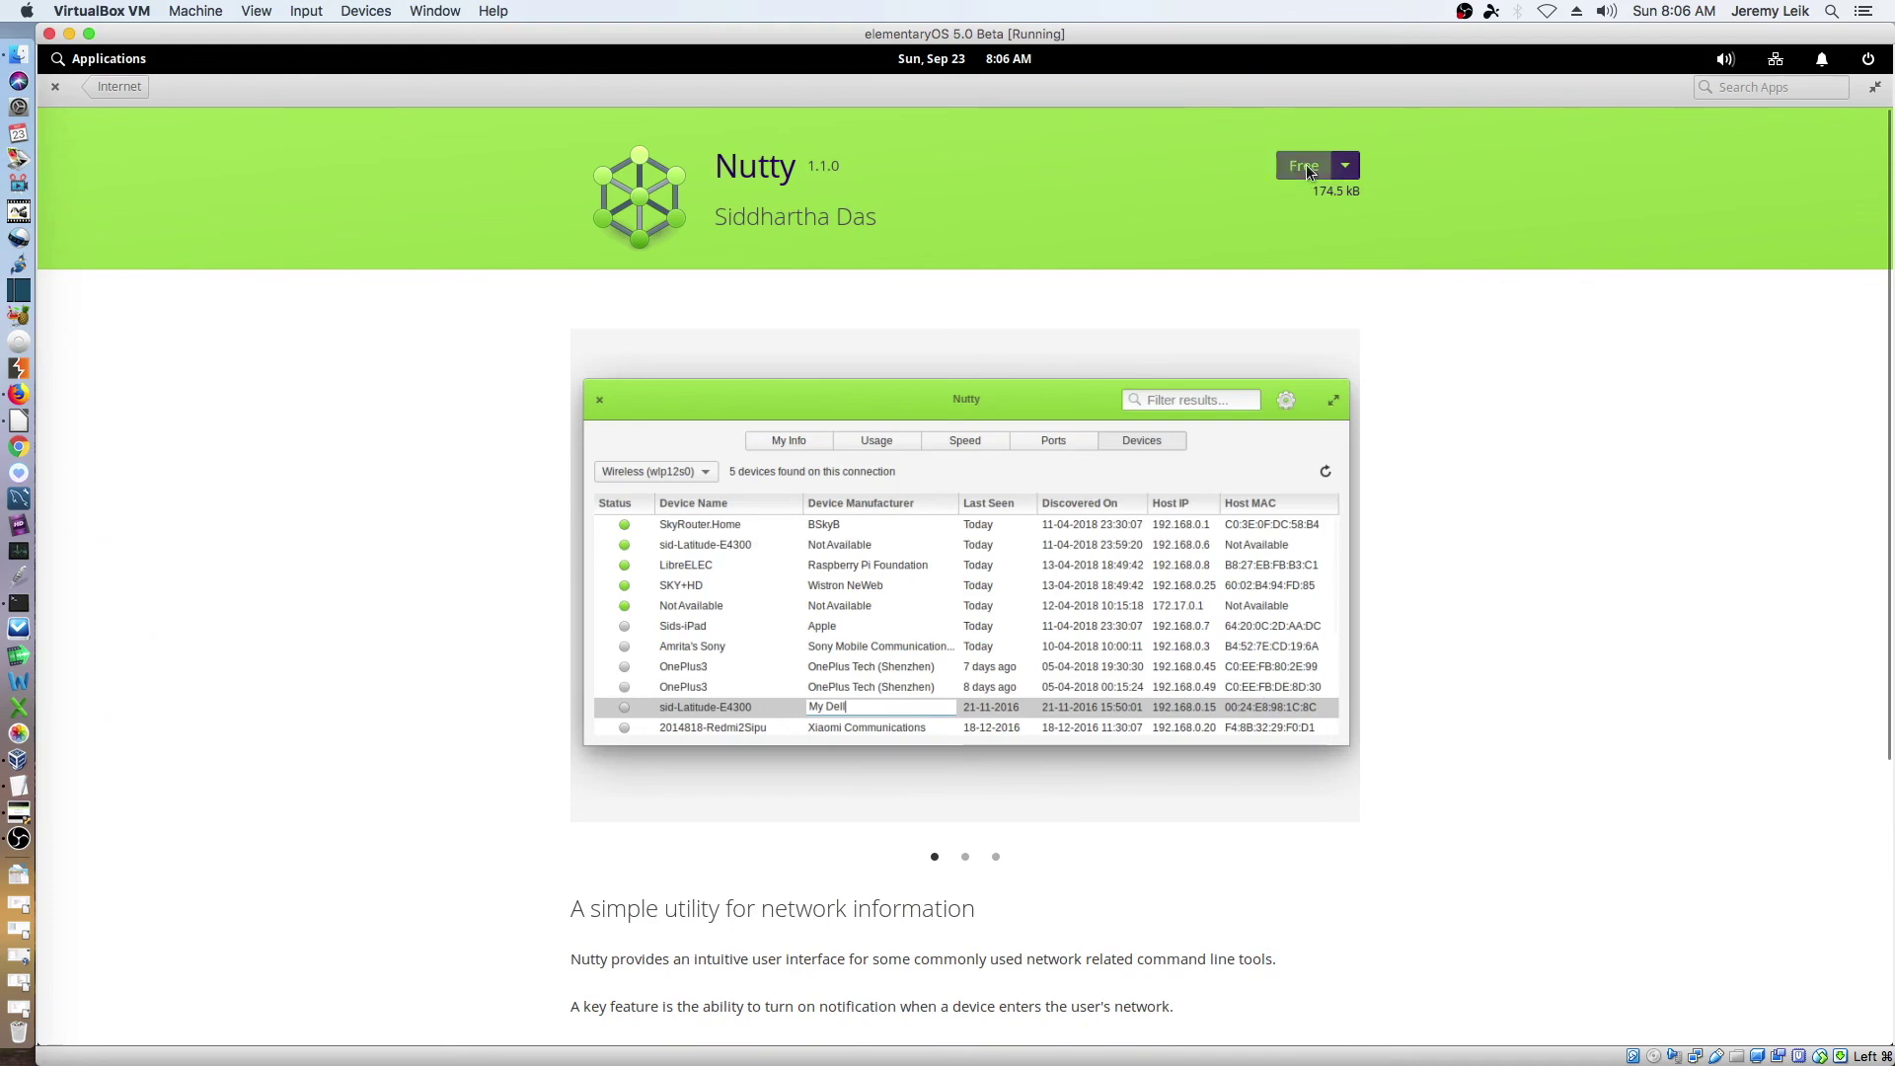
- Try to install Nutty for free, authenticating with the account password, and dismiss the resulting dialog
left_click(1306, 169)
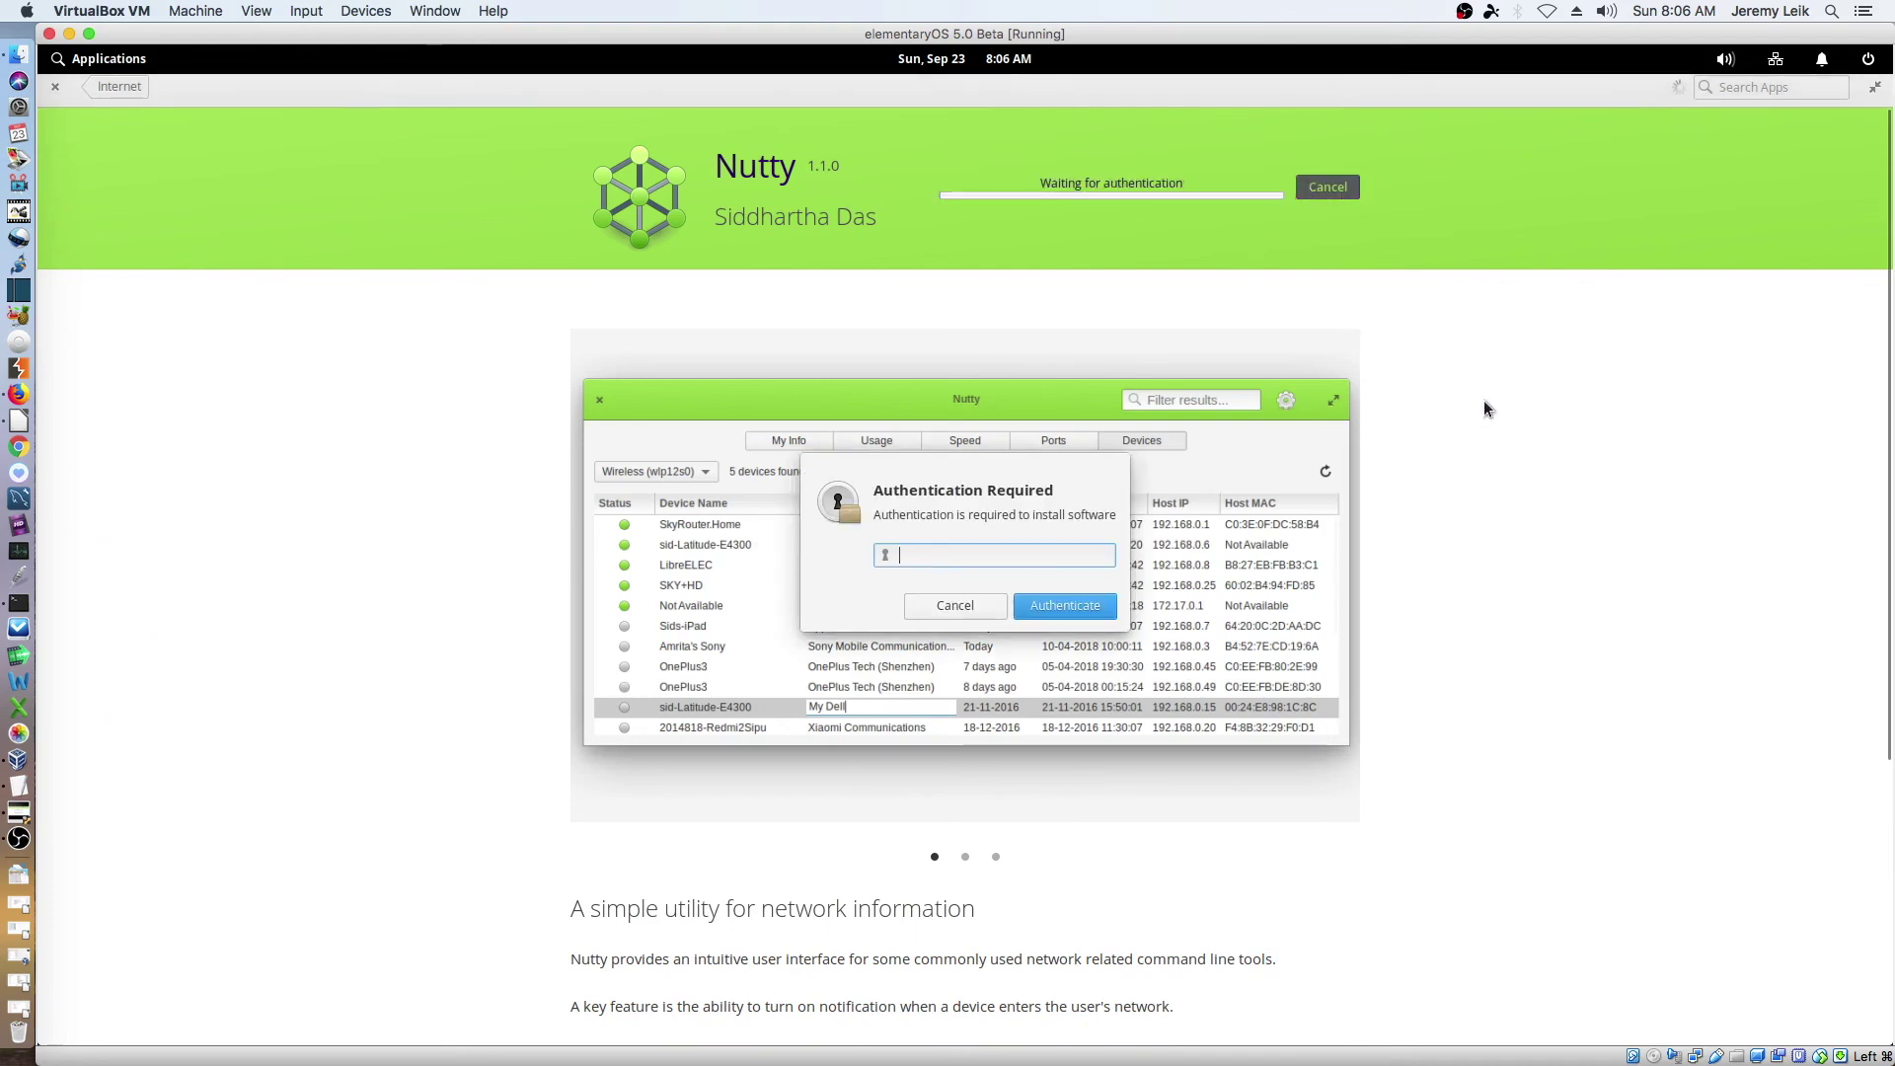
type("••••")
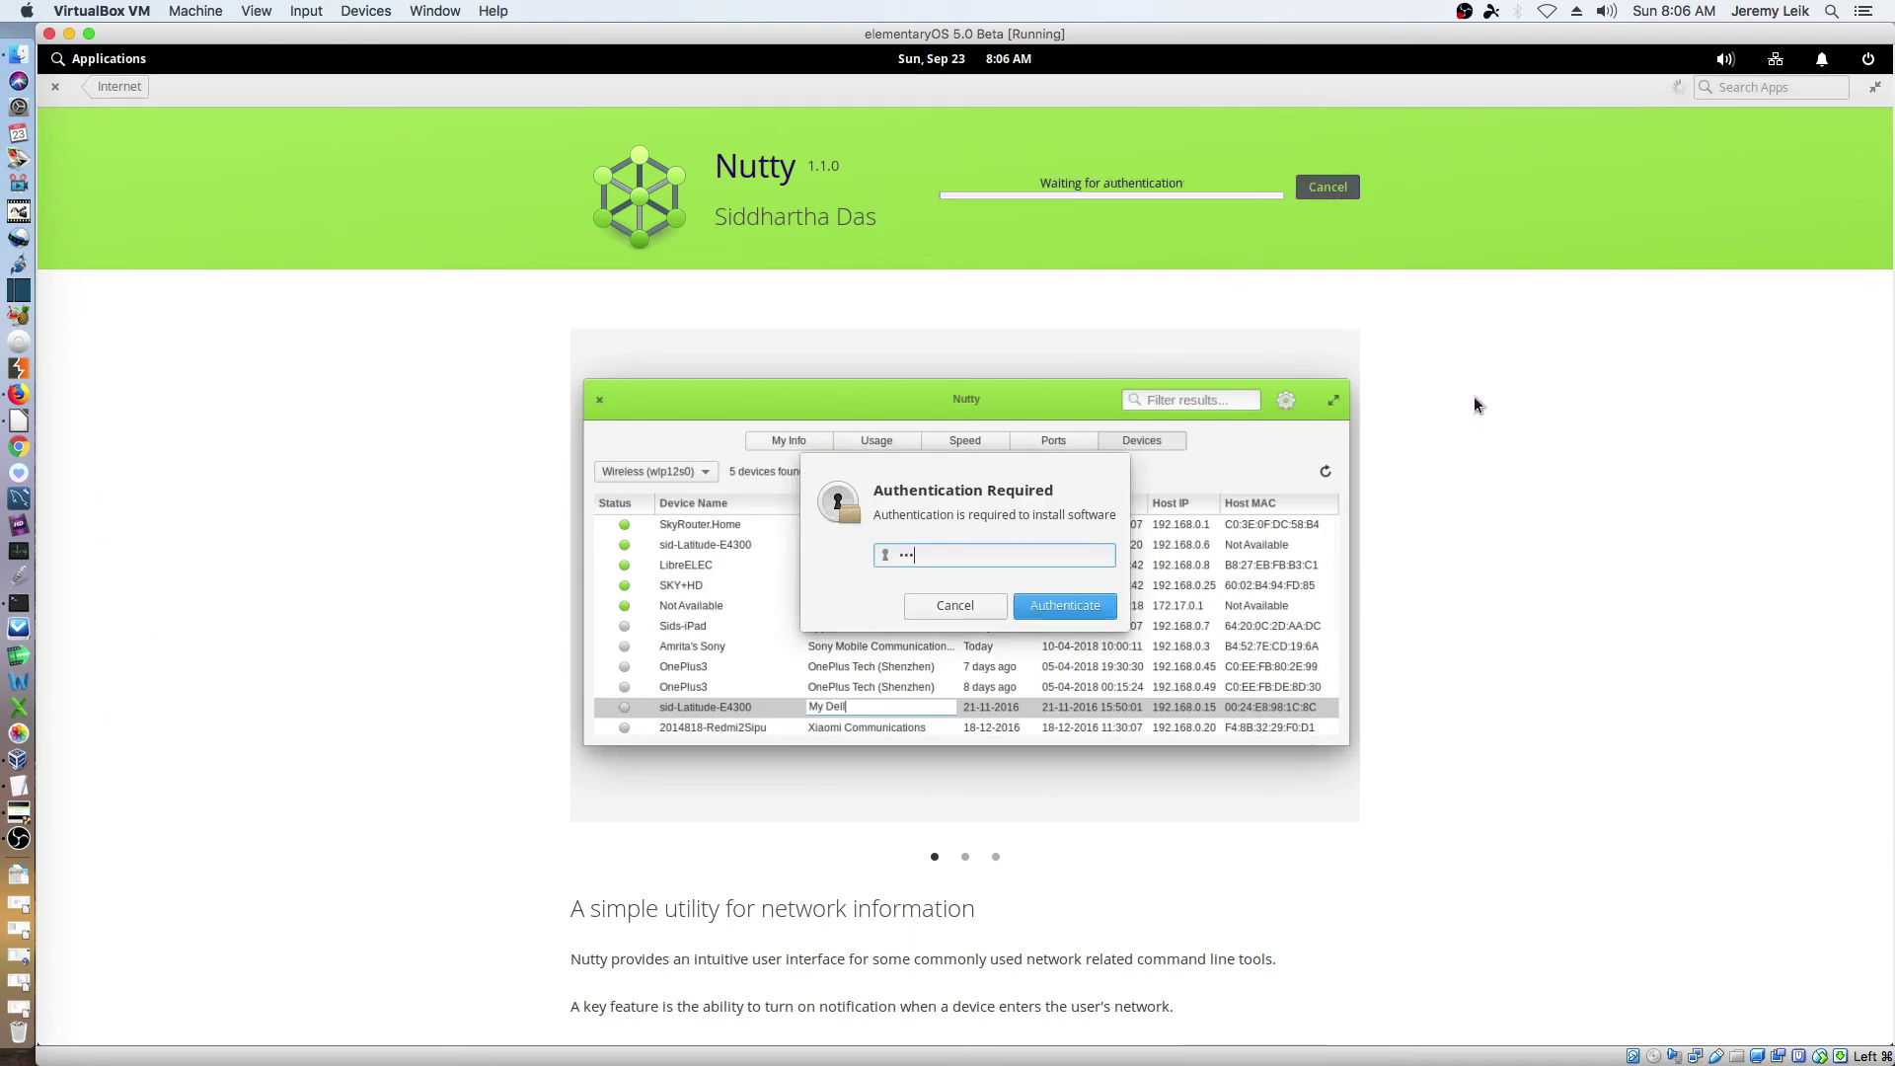
type("•••••••••••••")
key("Return")
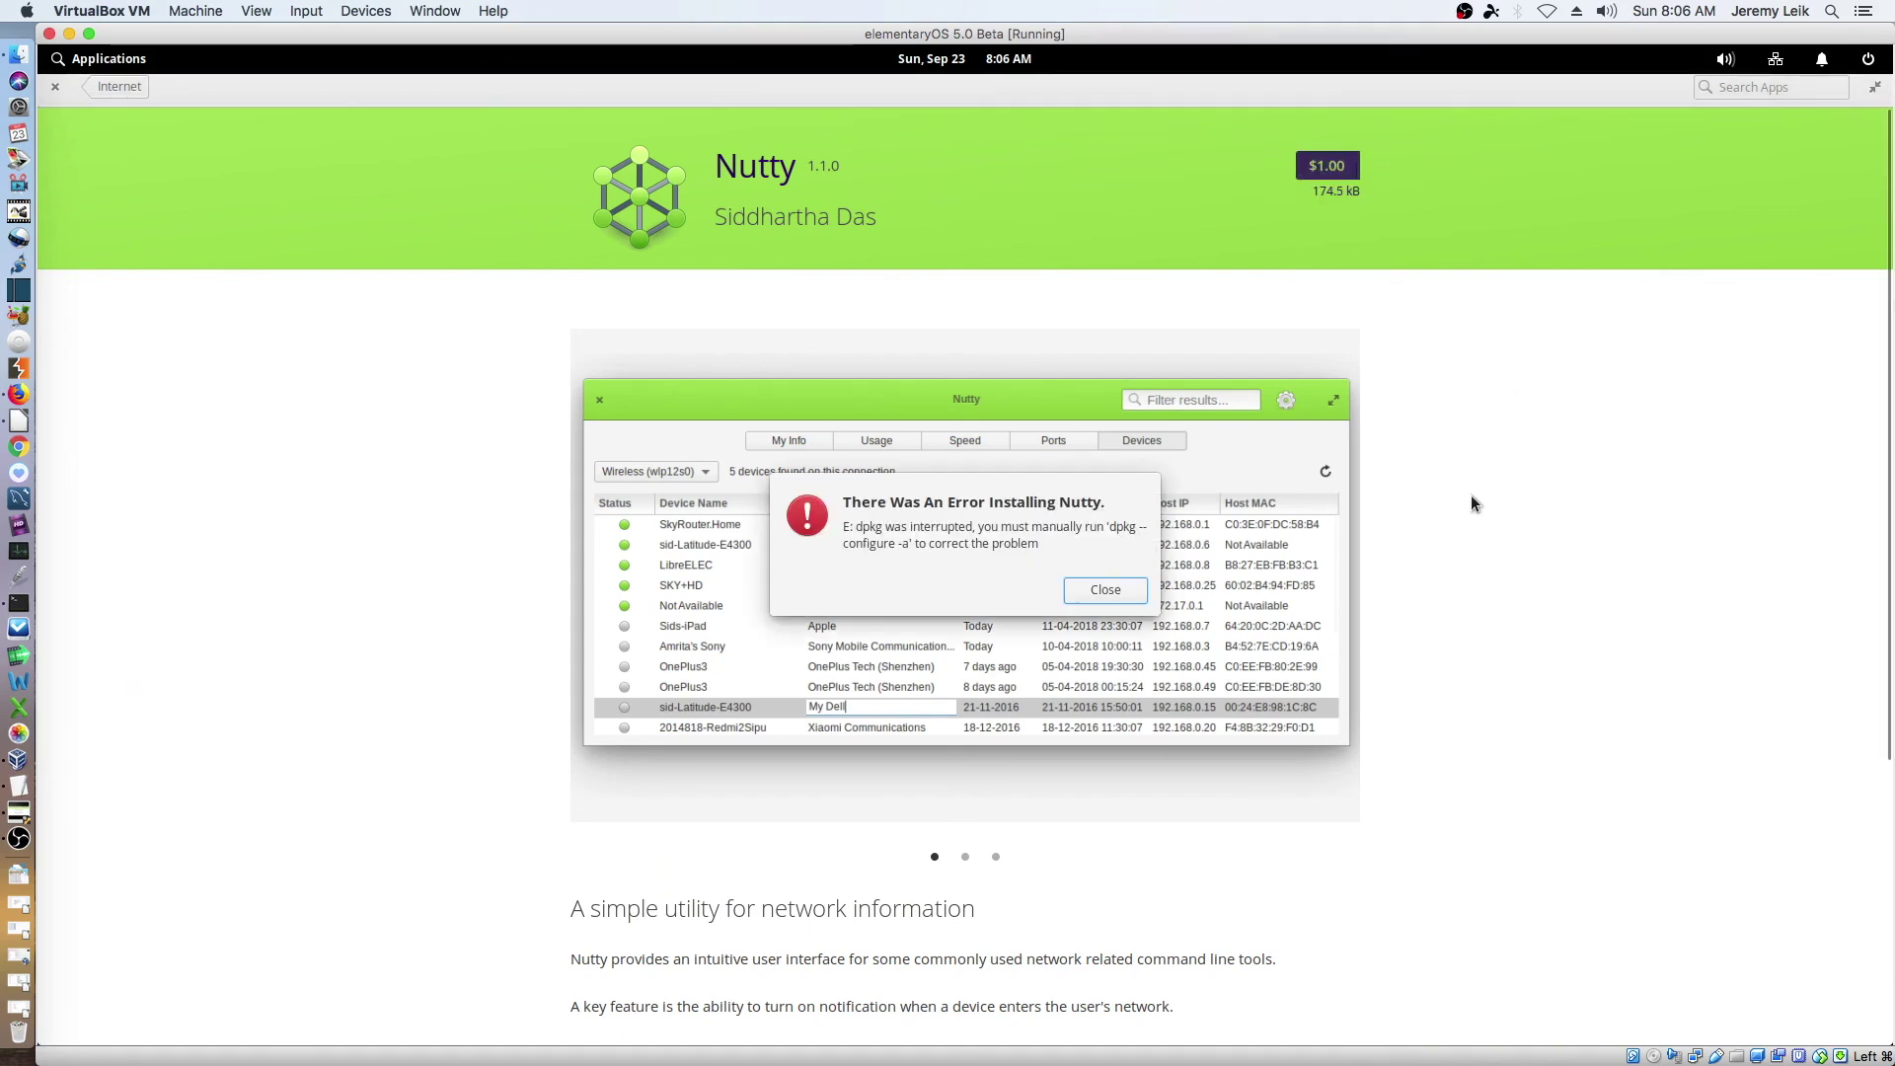
left_click(1103, 590)
- Review Nutty's second and third screenshots, its feature description and its release notes
scroll(1569, 581, "down", 2)
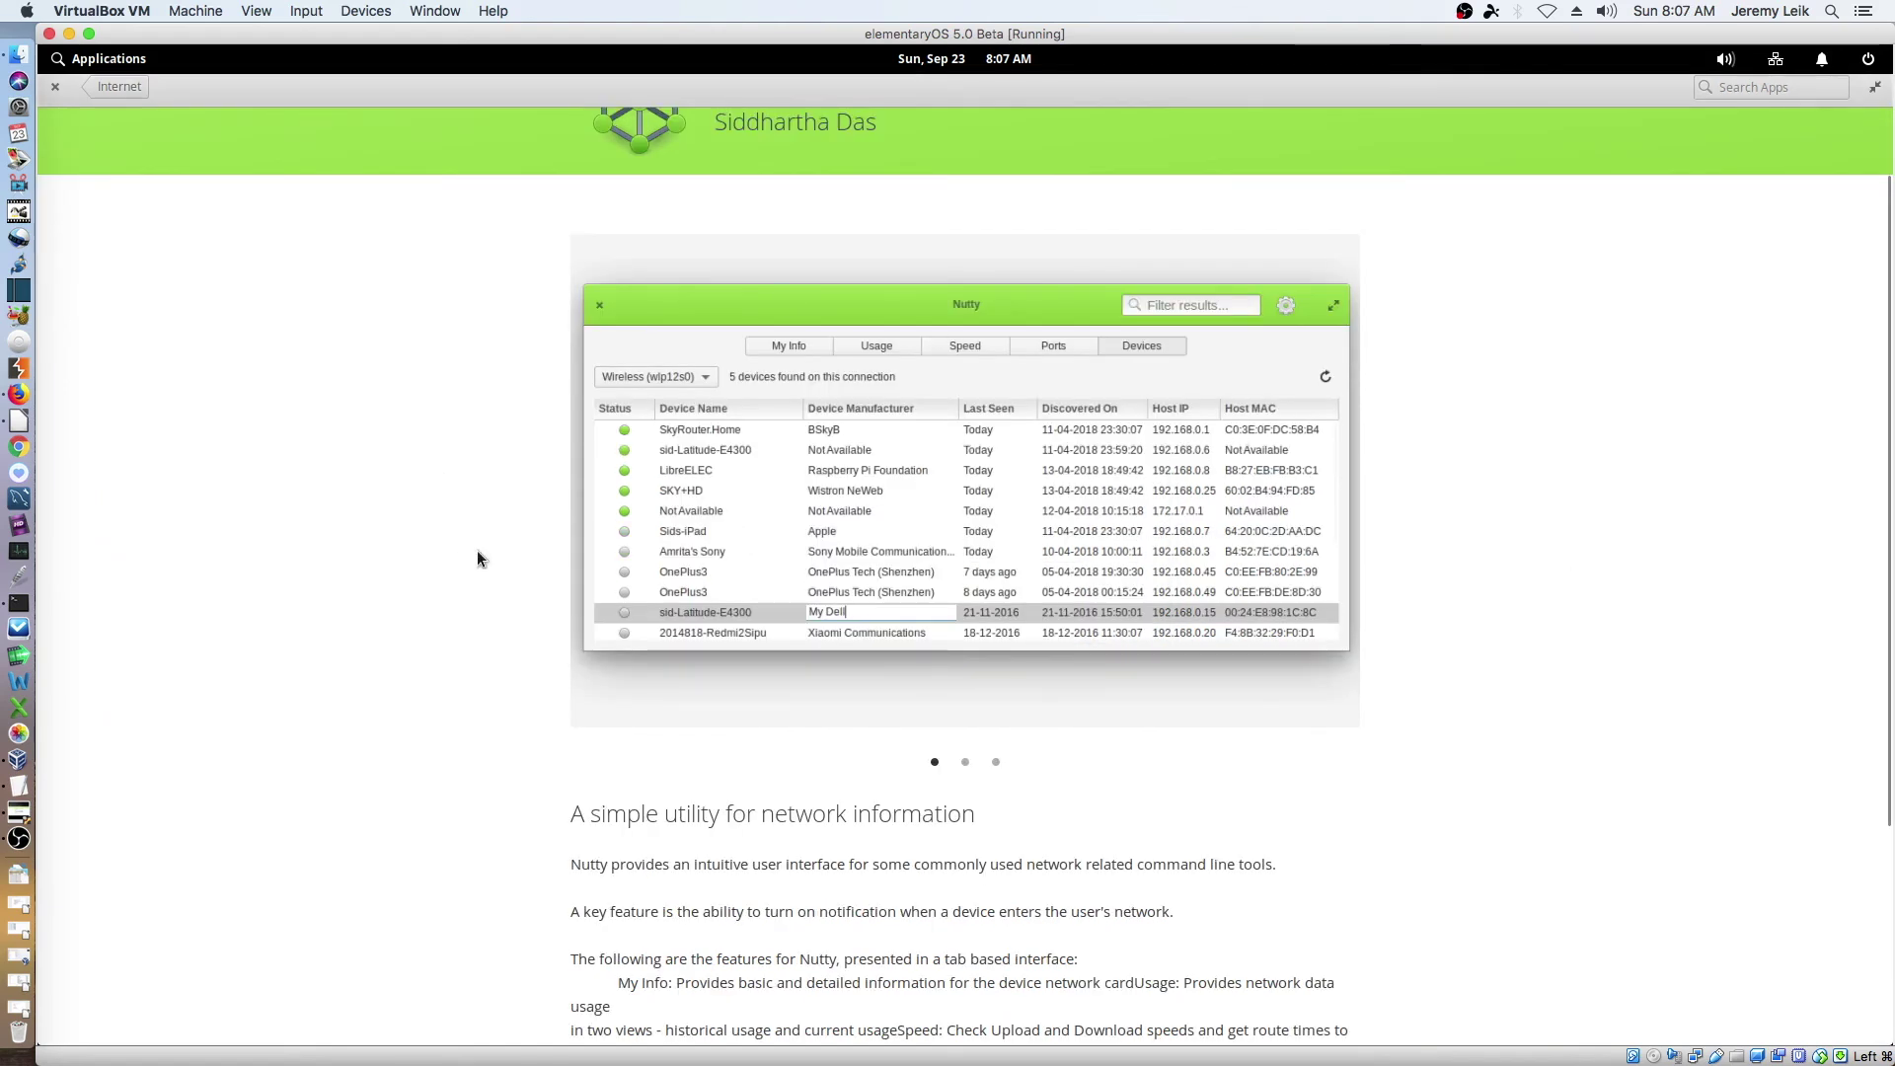
left_click(965, 762)
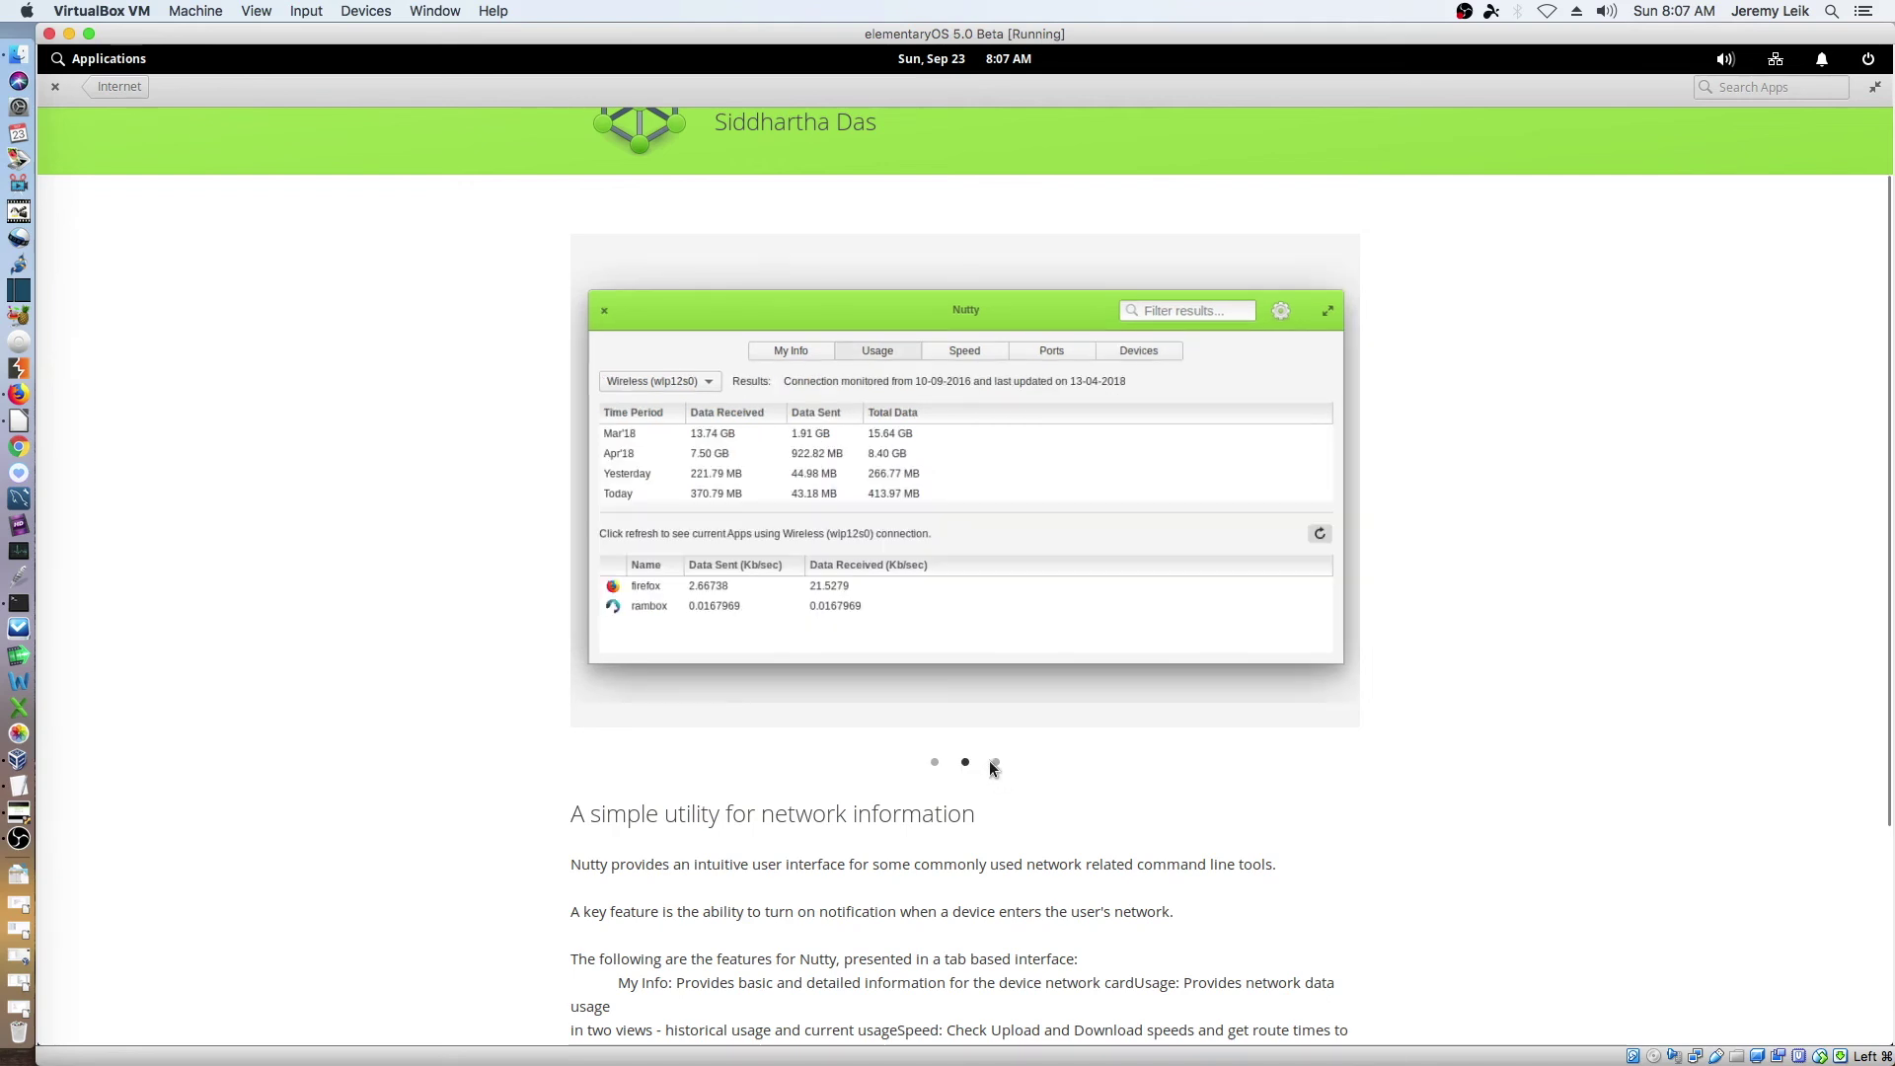
left_click(996, 763)
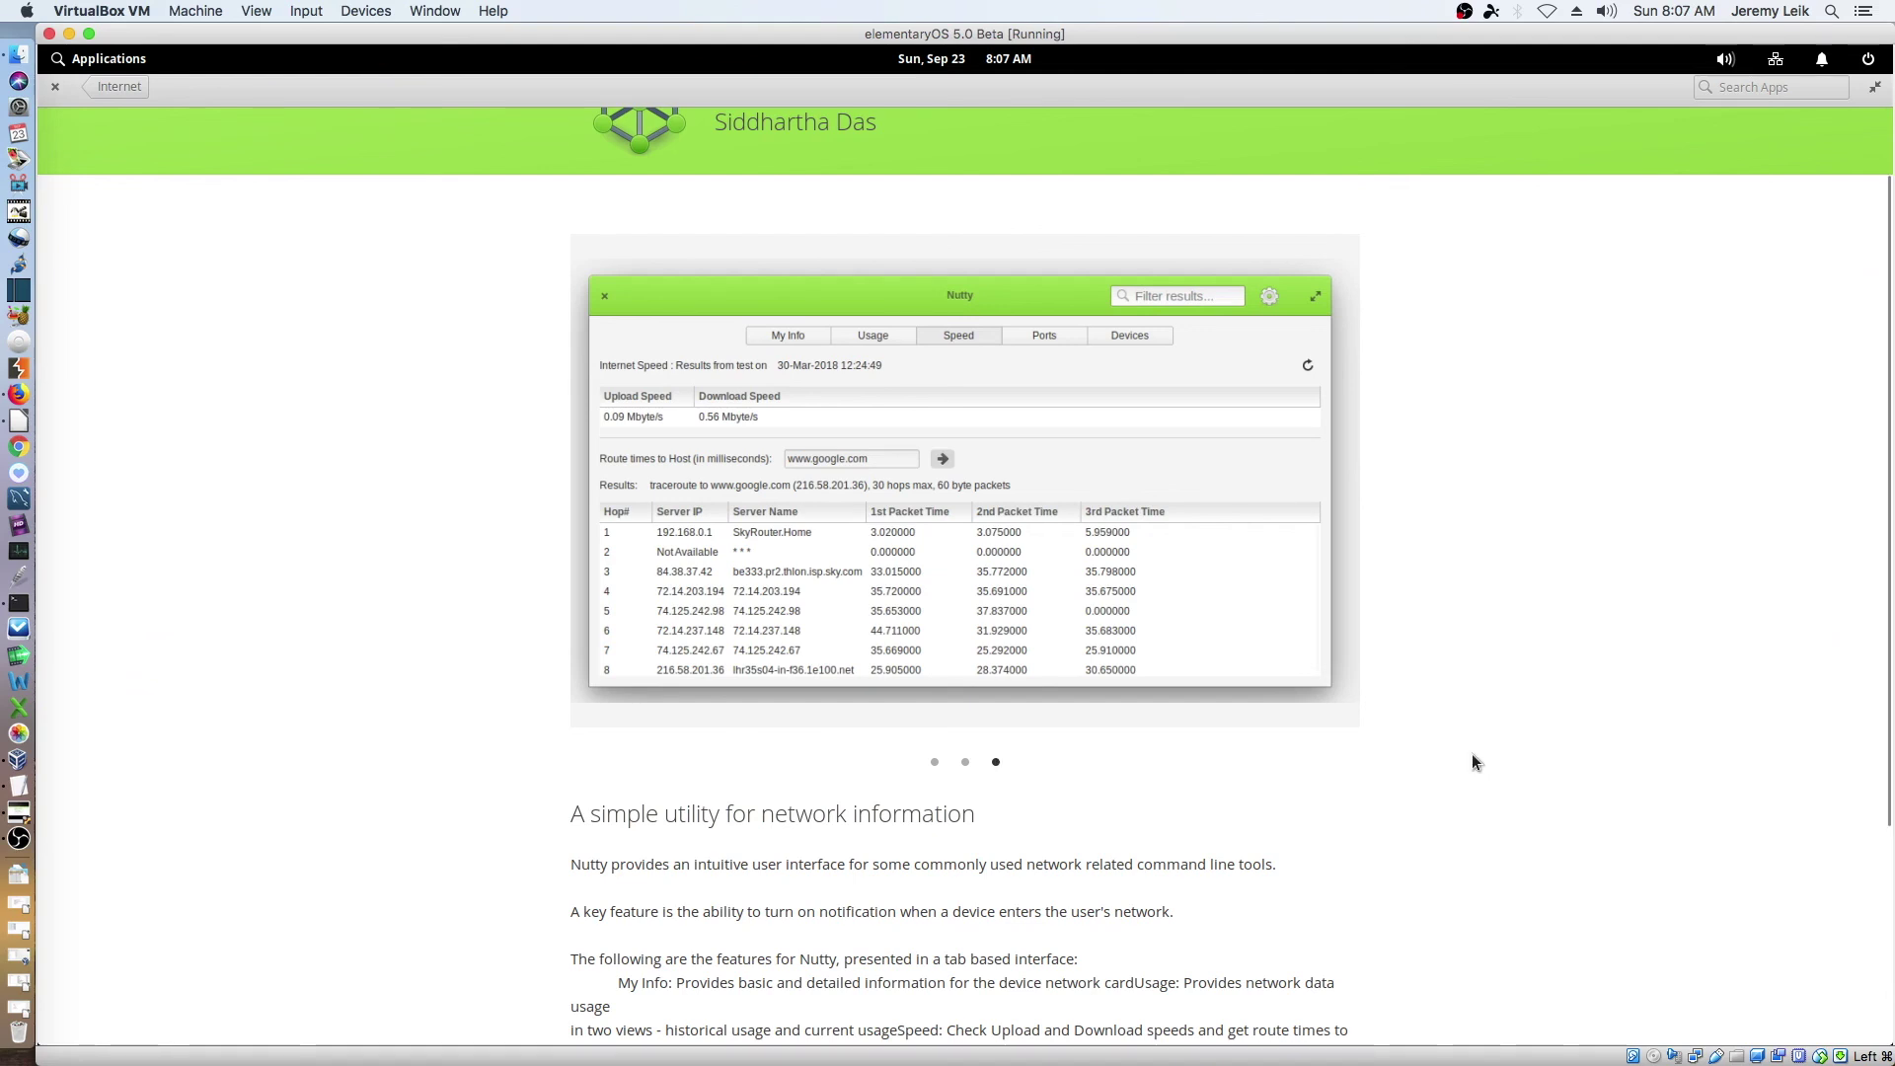
scroll(1472, 754, "down", 3)
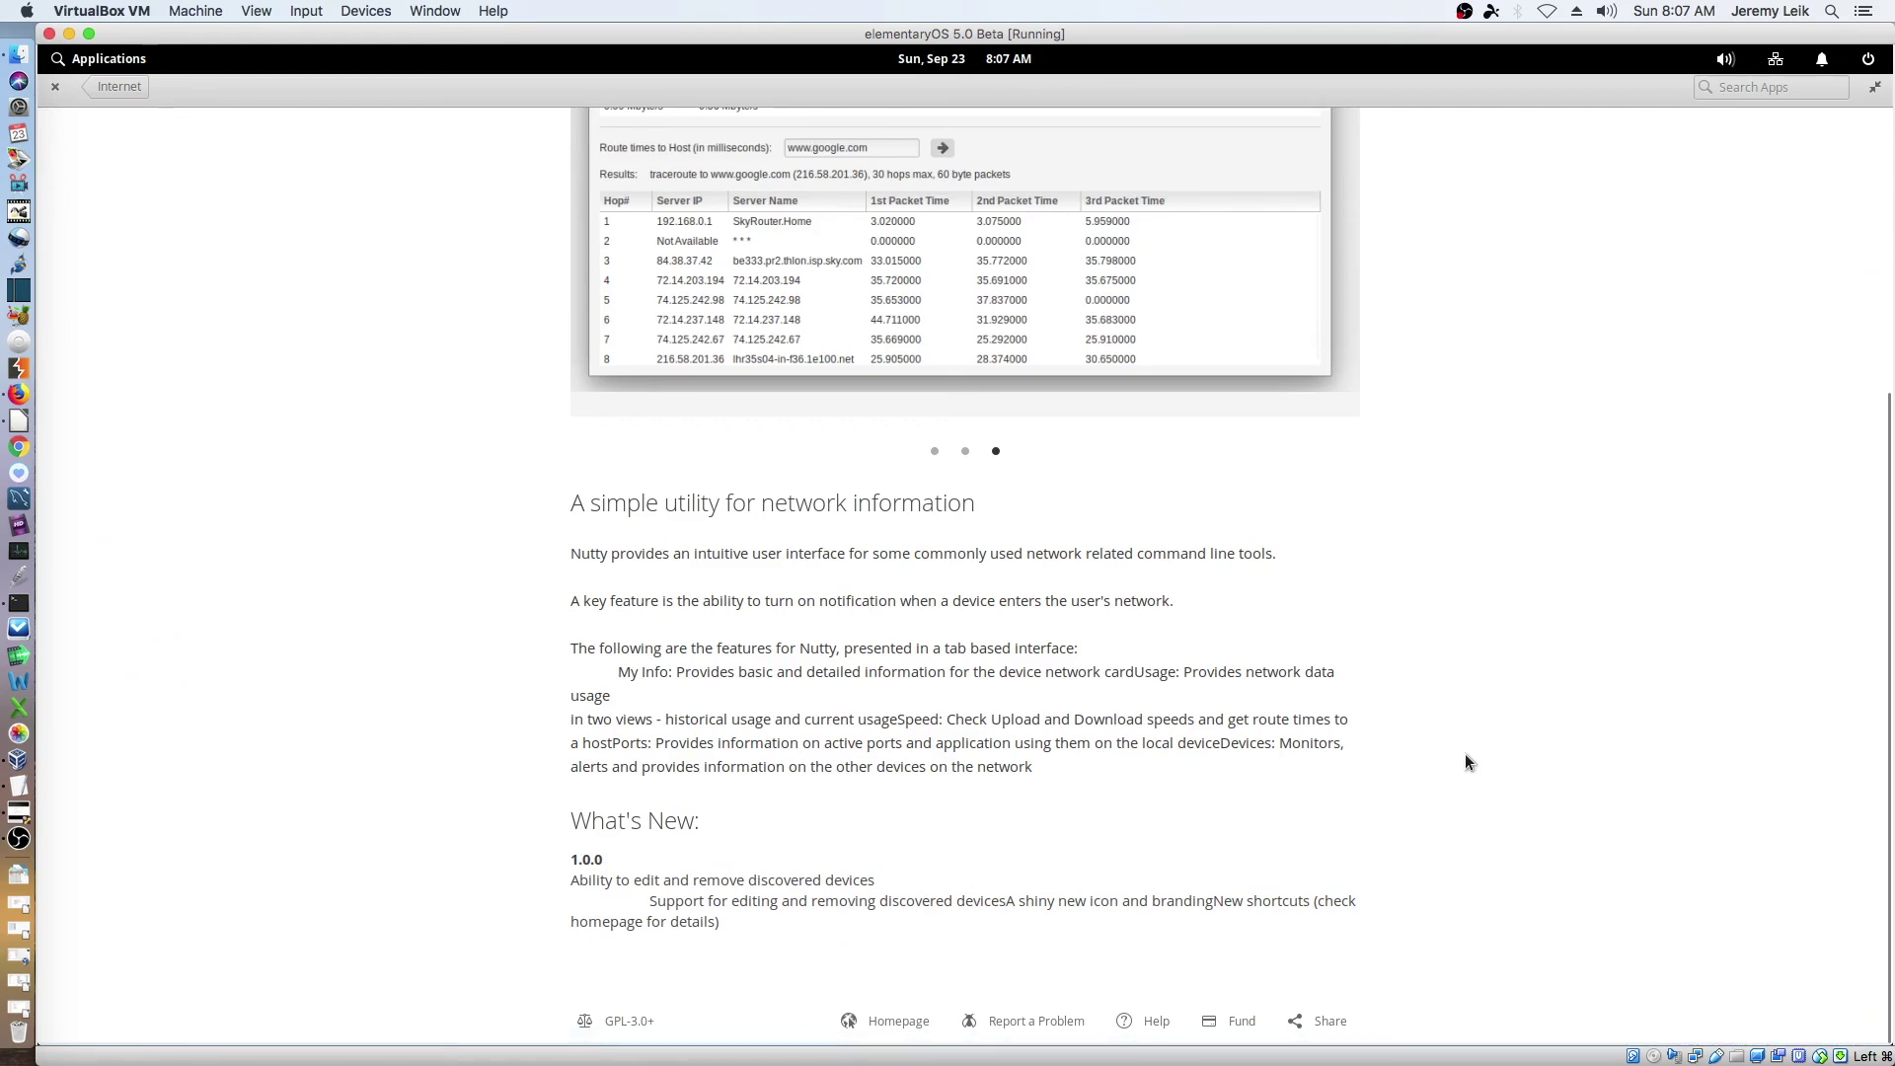
scroll(1464, 760, "up", 4)
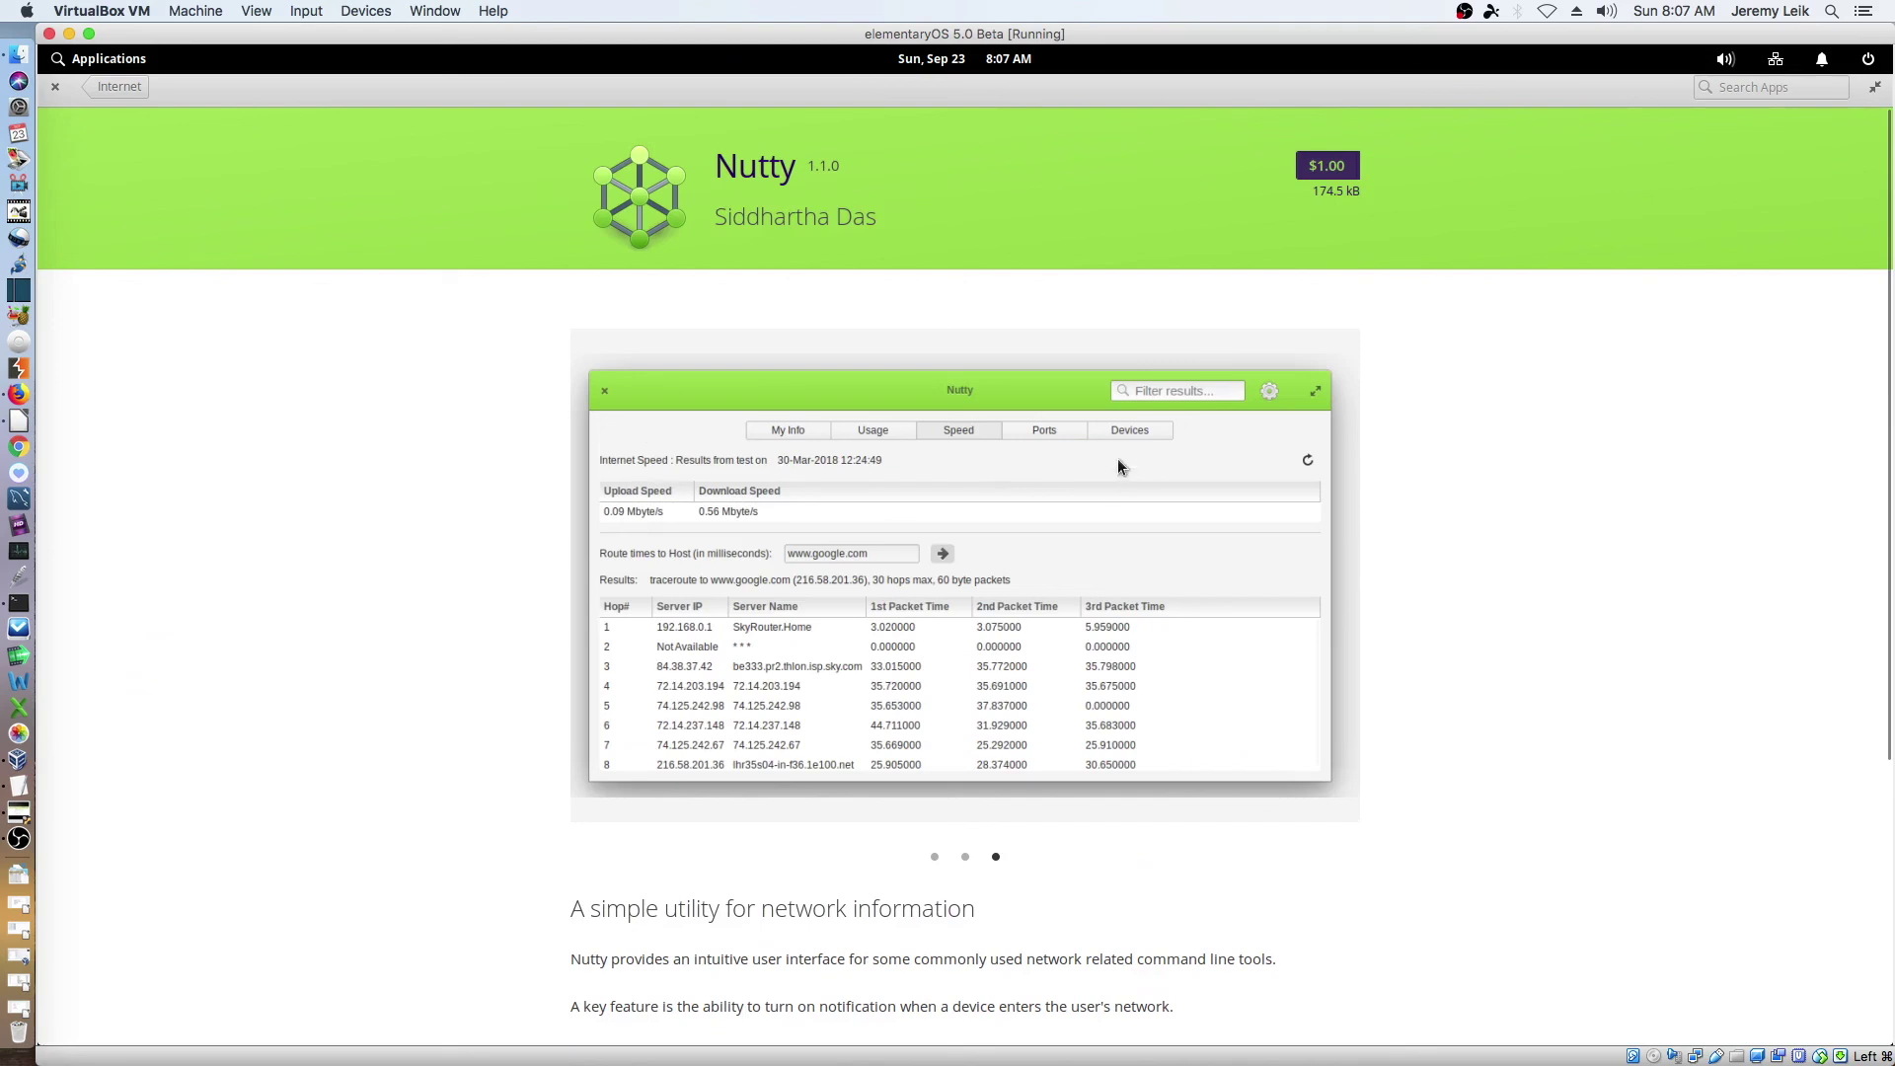
- Browse the curated and non-curated apps in the Internet category and return to the AppCenter home page
left_click(125, 87)
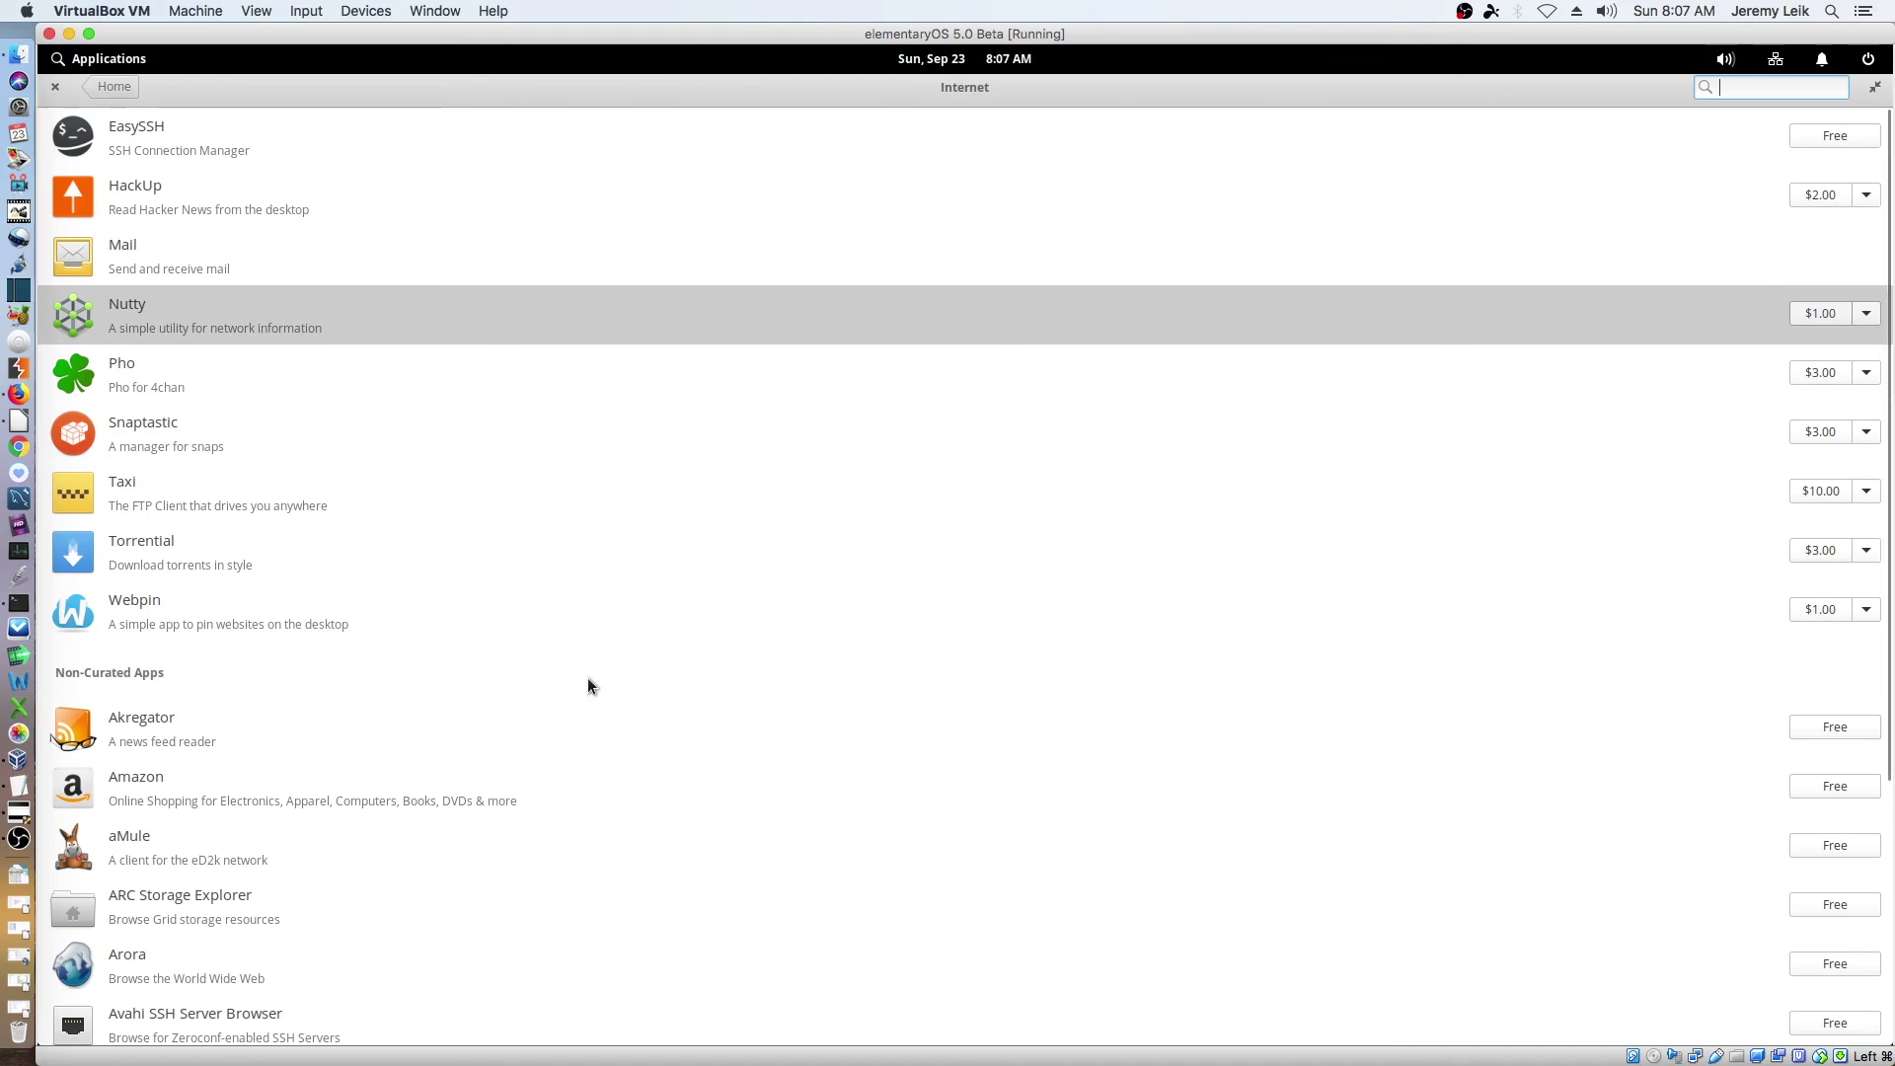
scroll(604, 667, "down", 5)
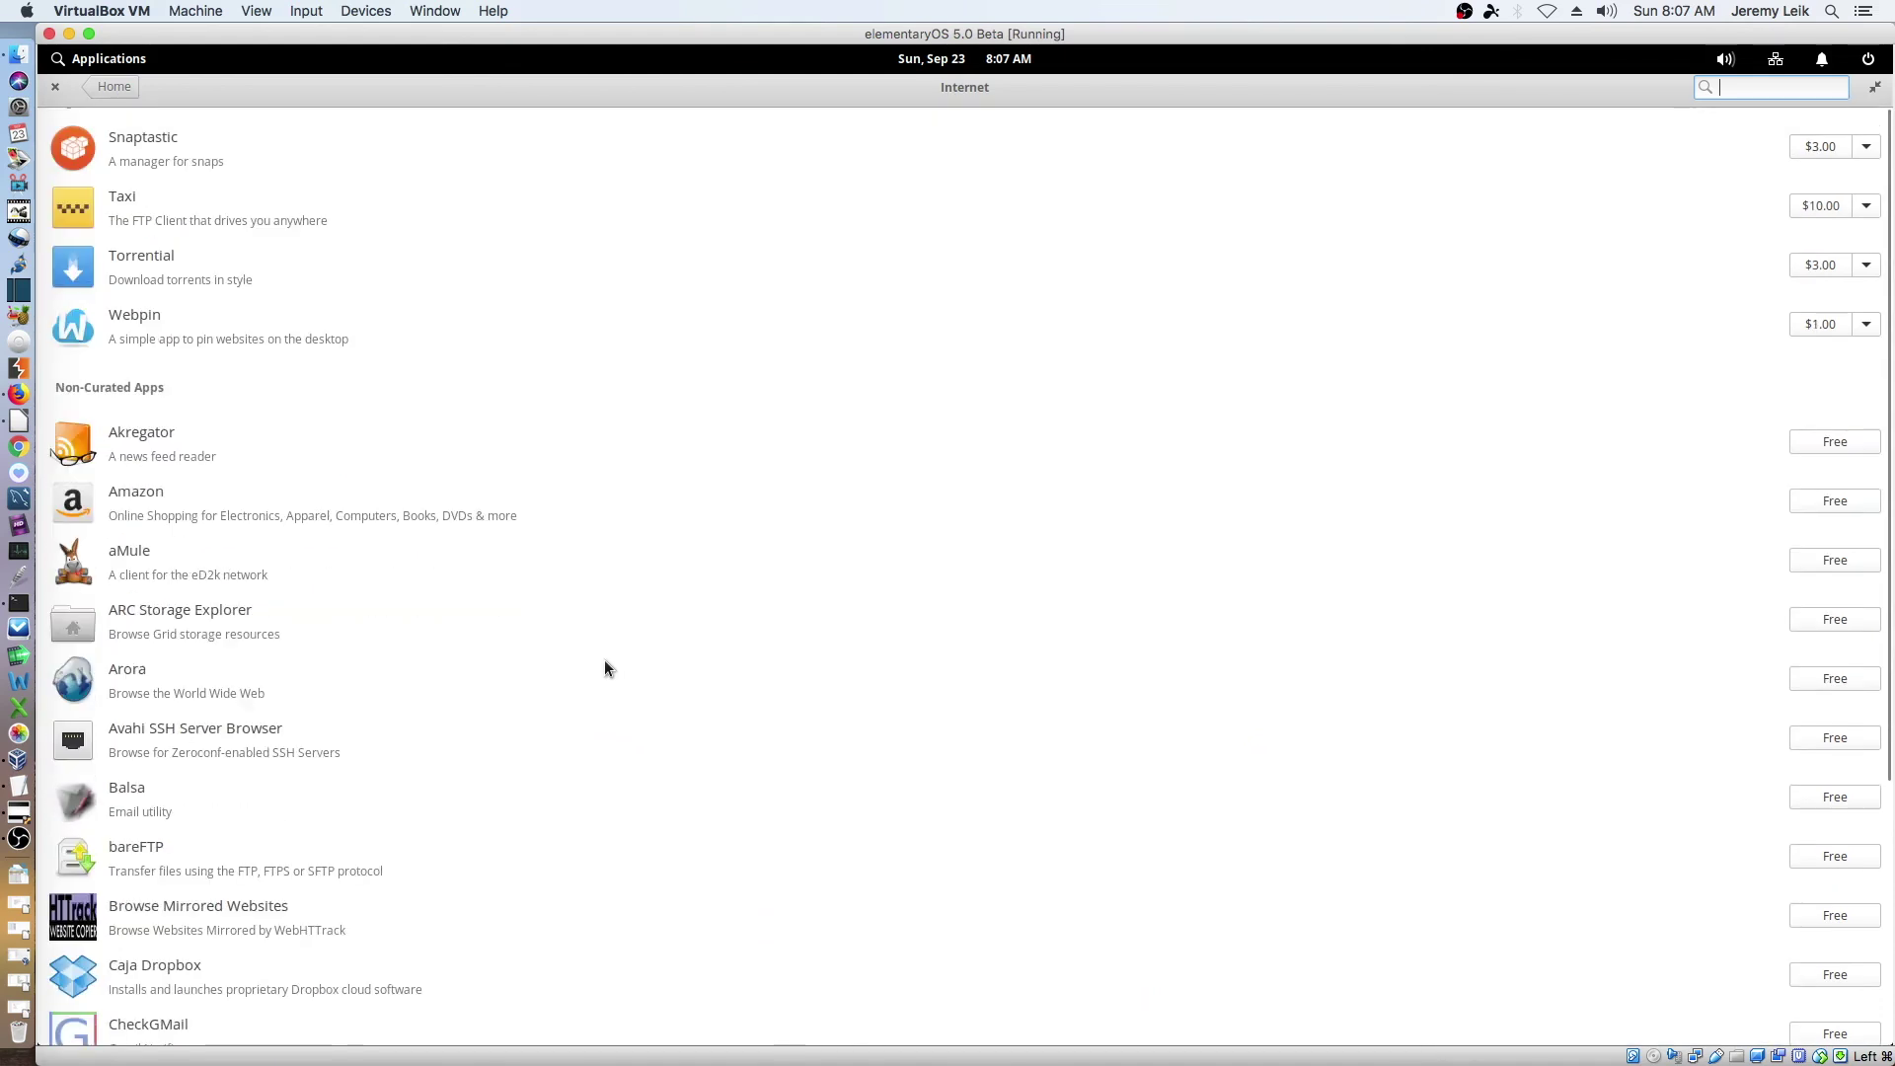
scroll(605, 668, "down", 1)
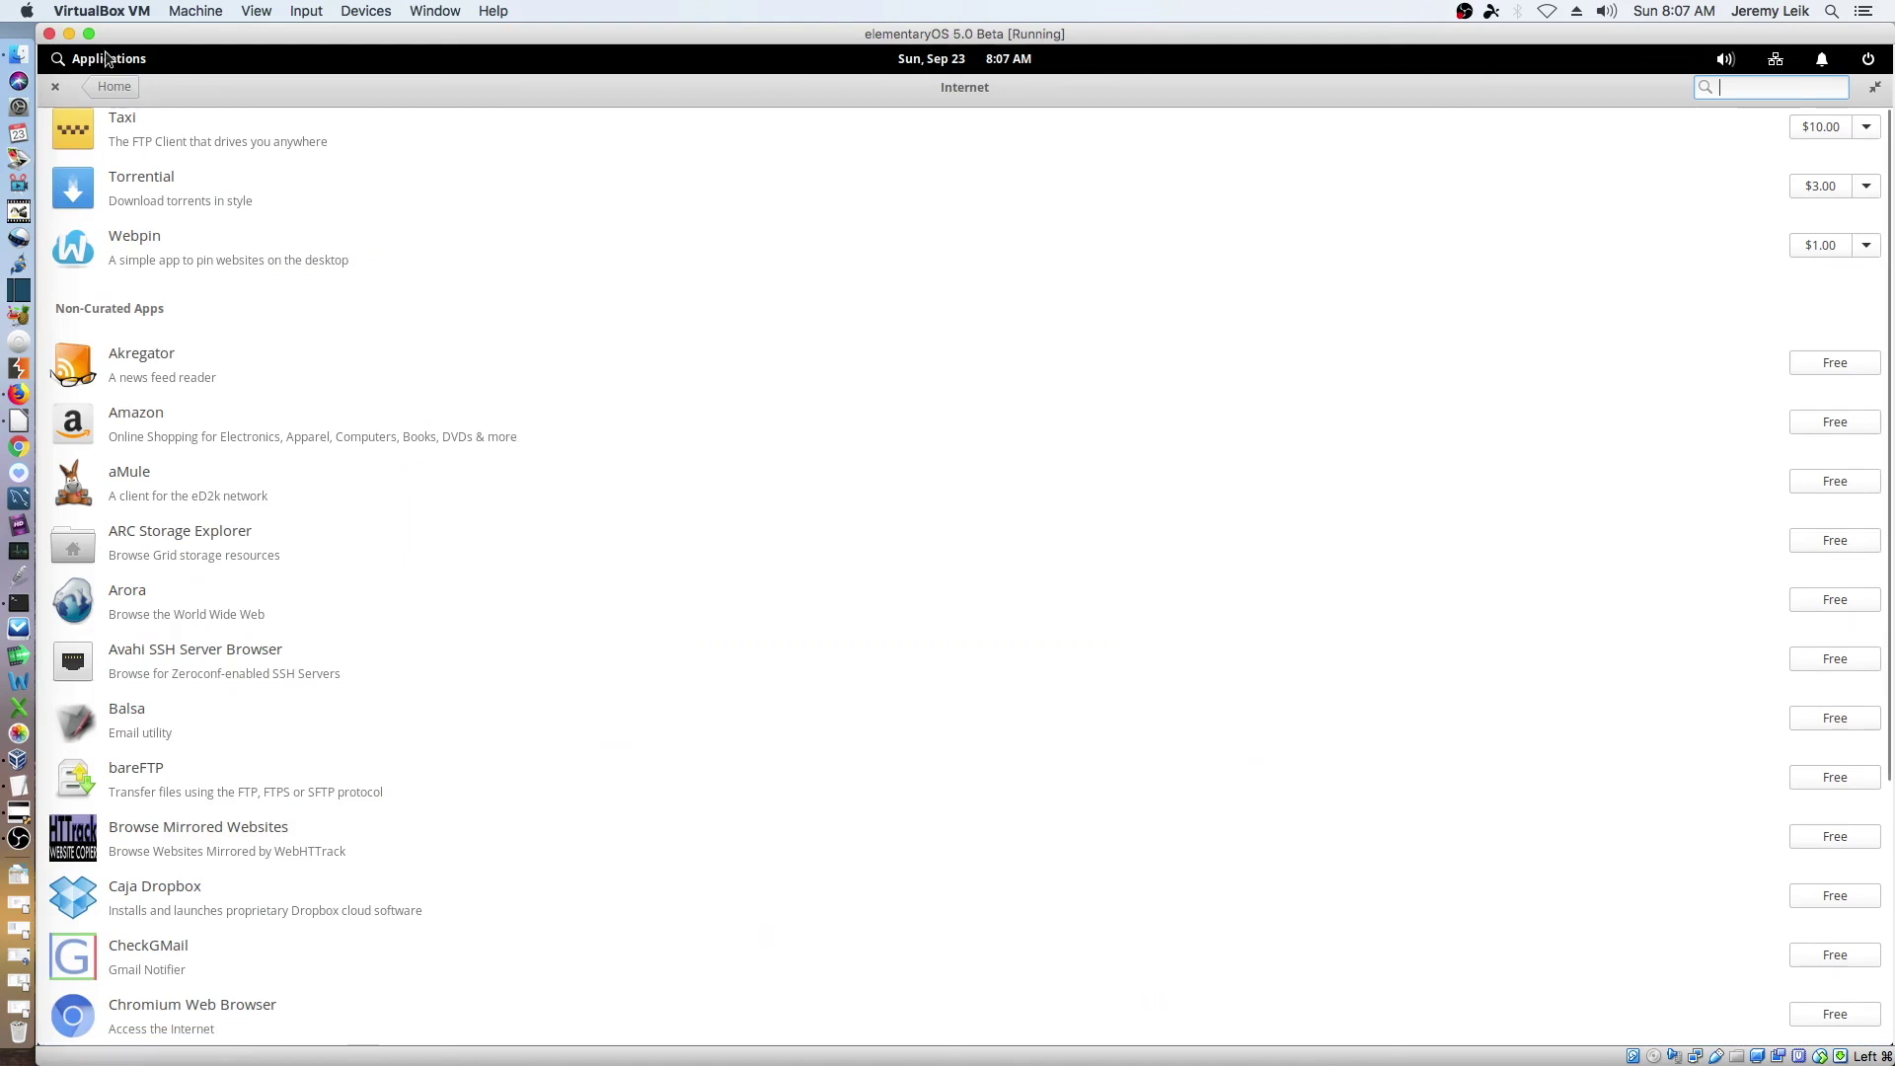
left_click(101, 85)
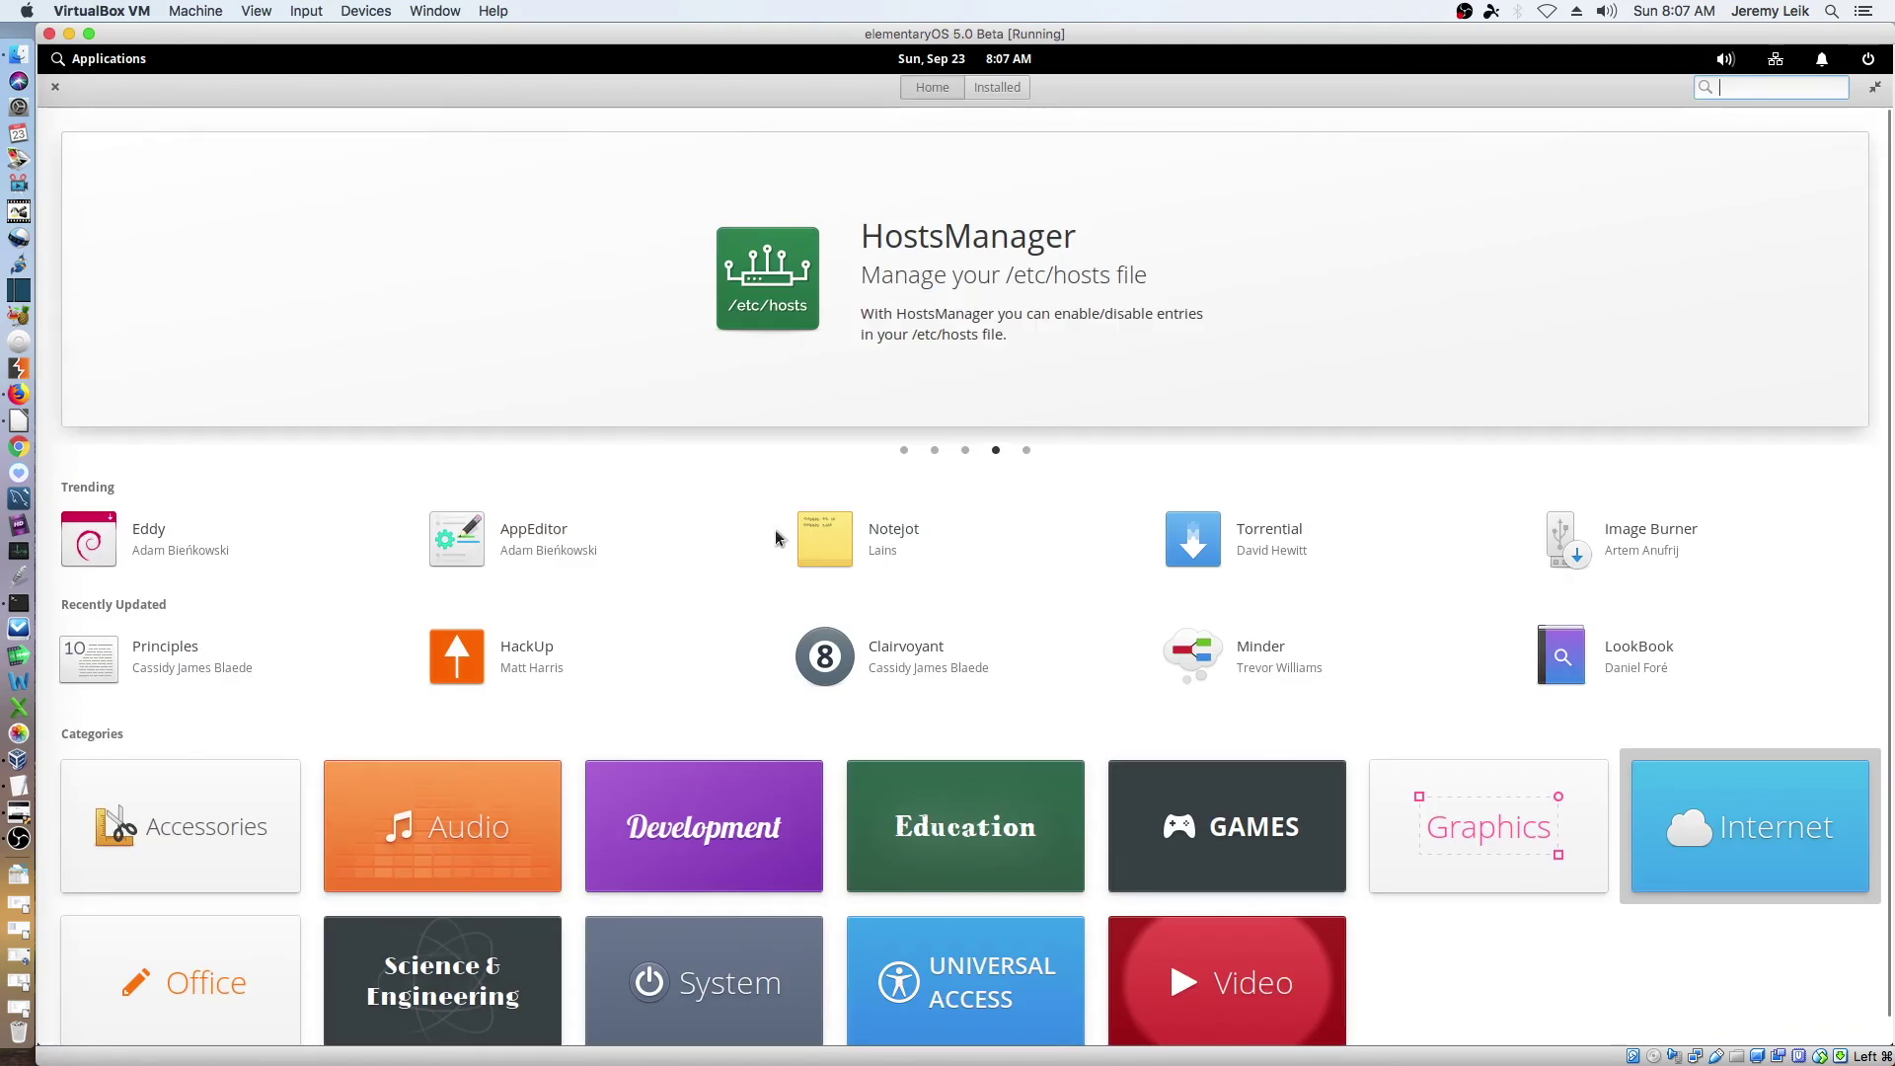
- Close AppCenter and the About settings window to clear the desktop
left_click(54, 91)
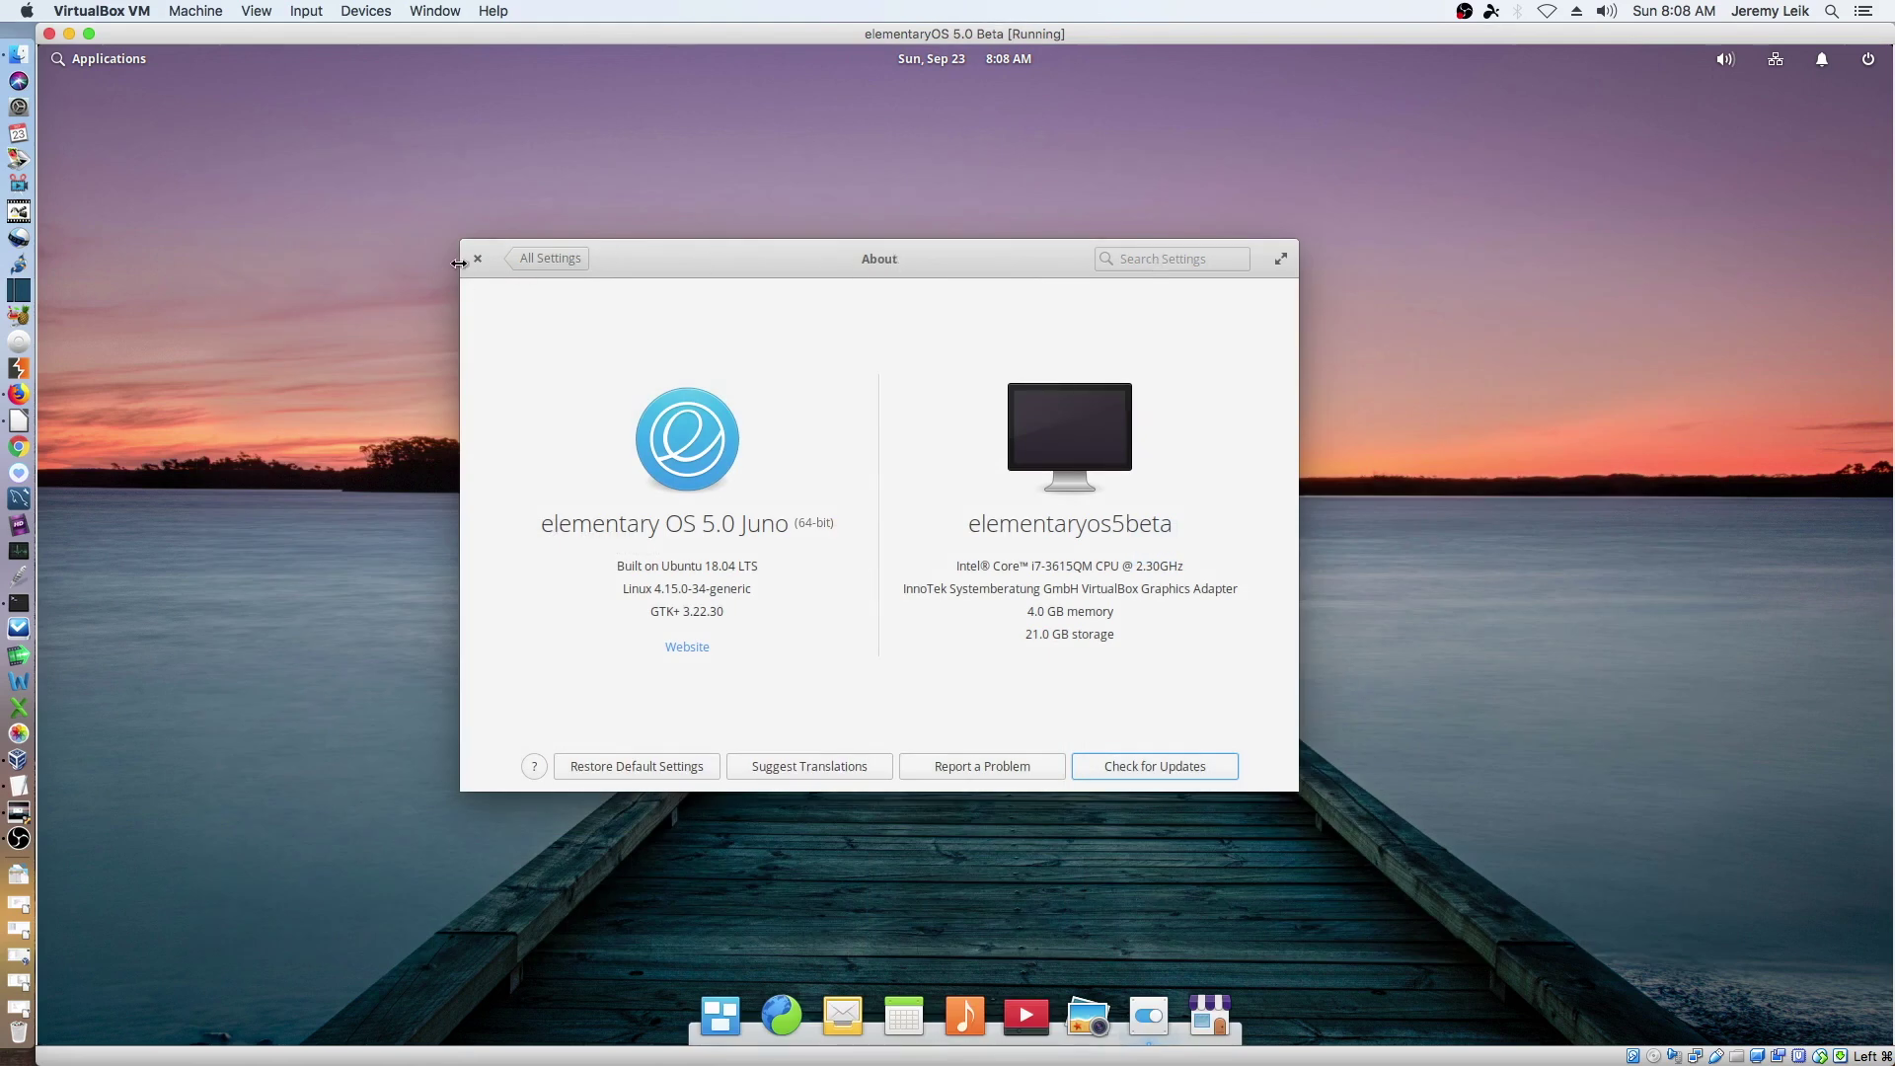
left_click(477, 261)
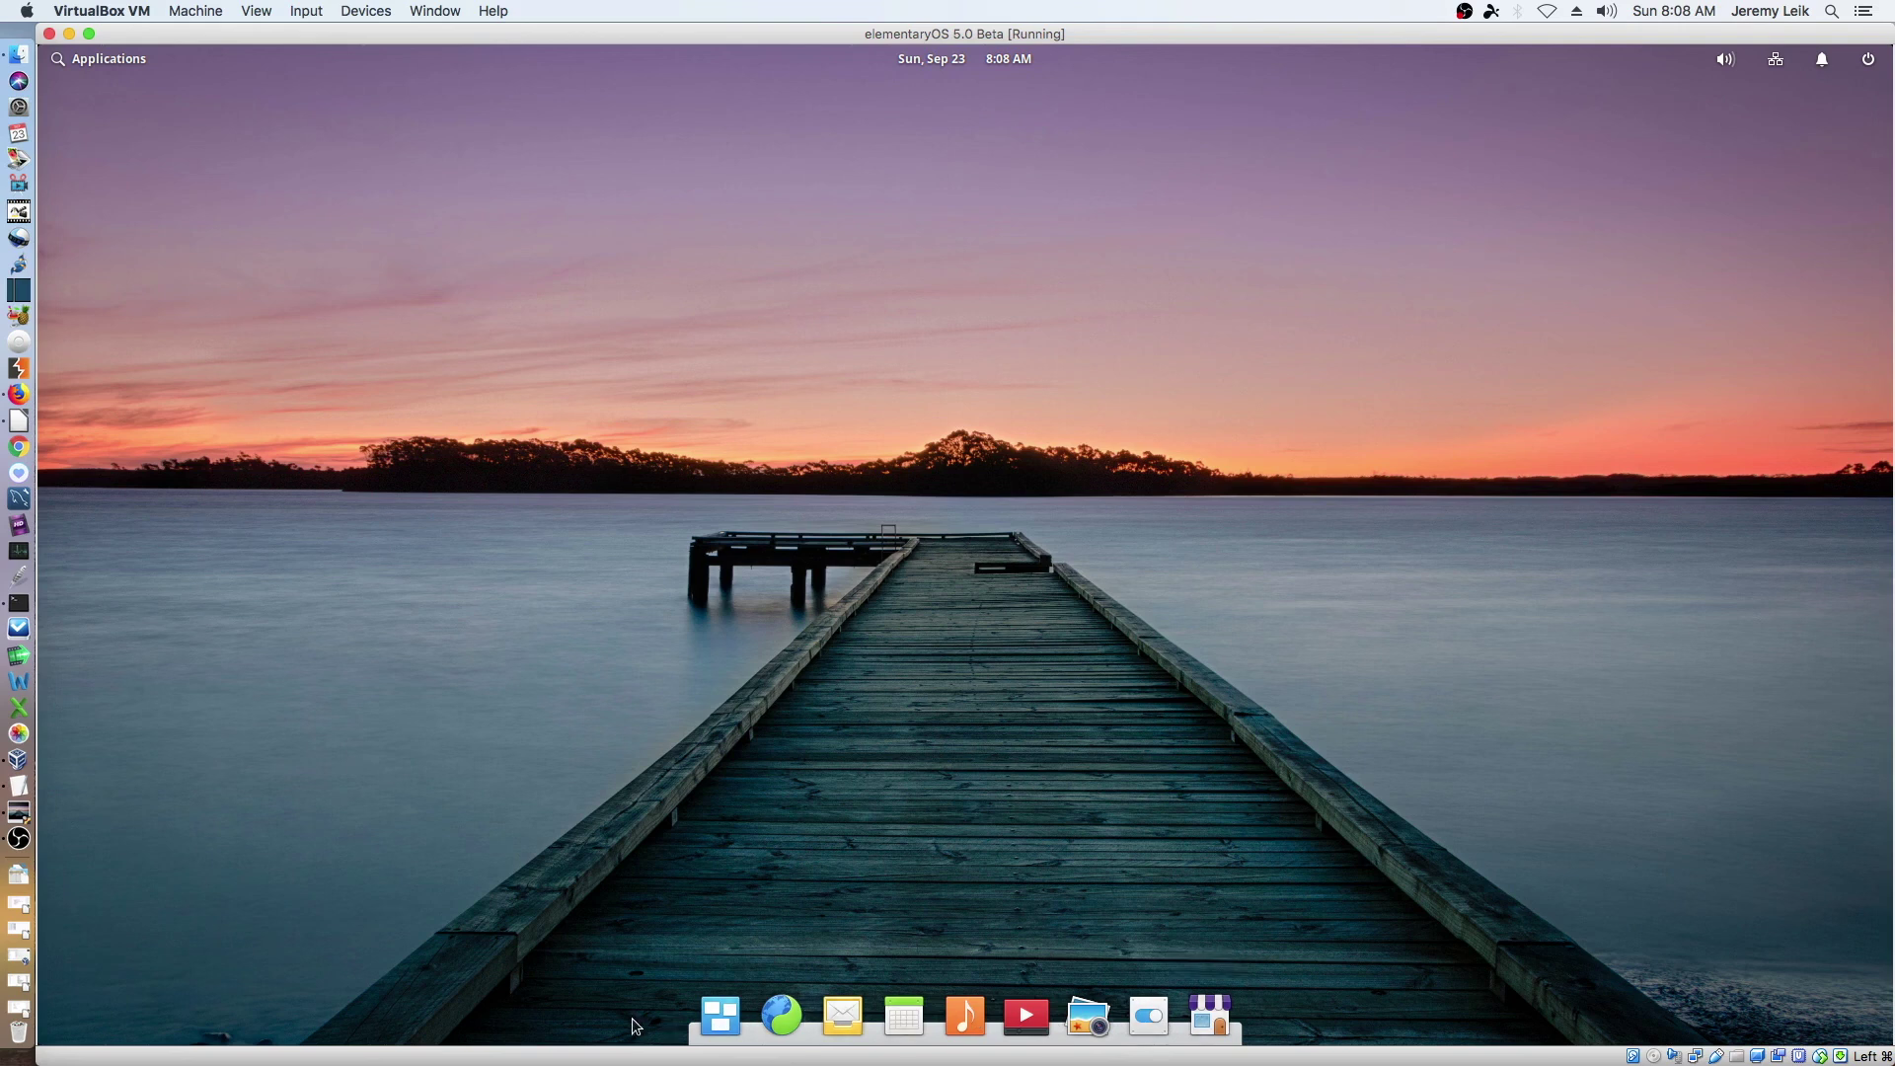
- Search AppCenter for libreoffice, check the details of the update-fetching error, ignore the error and close AppCenter
left_click(93, 61)
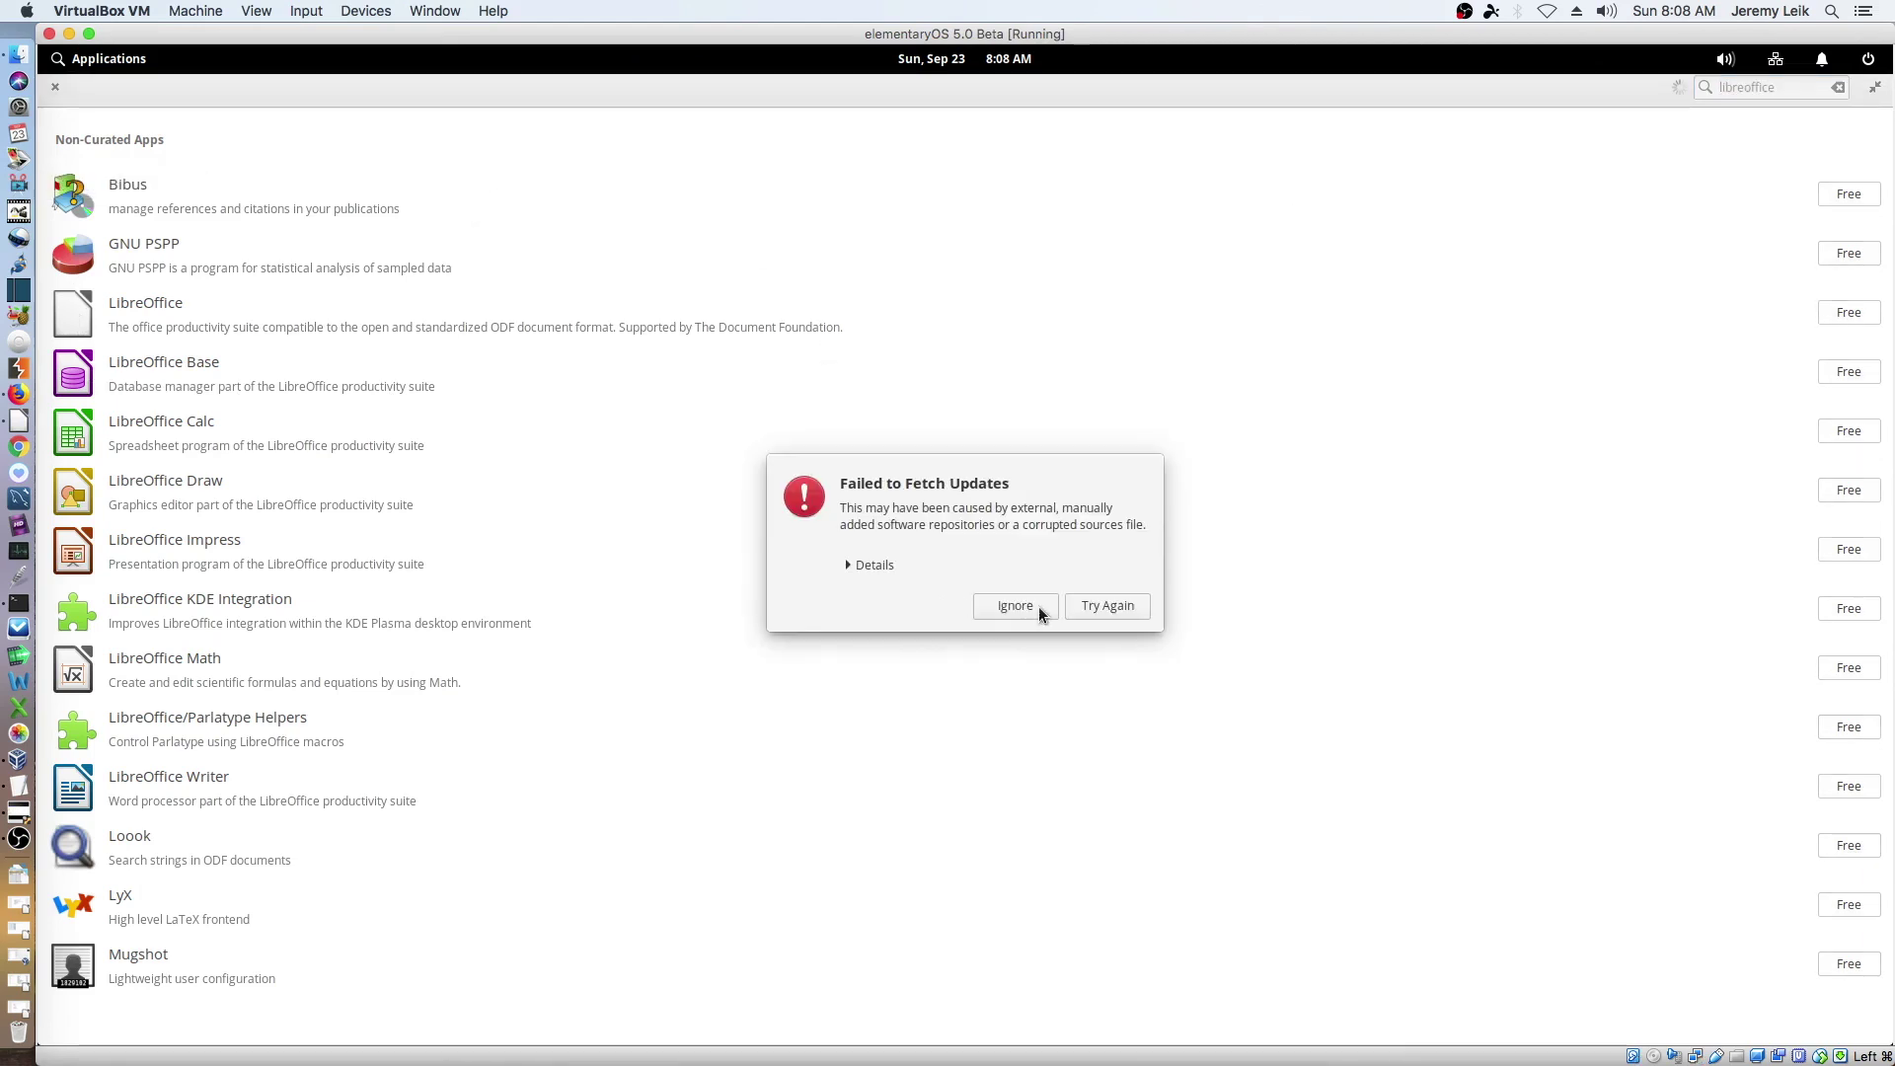
left_click(847, 566)
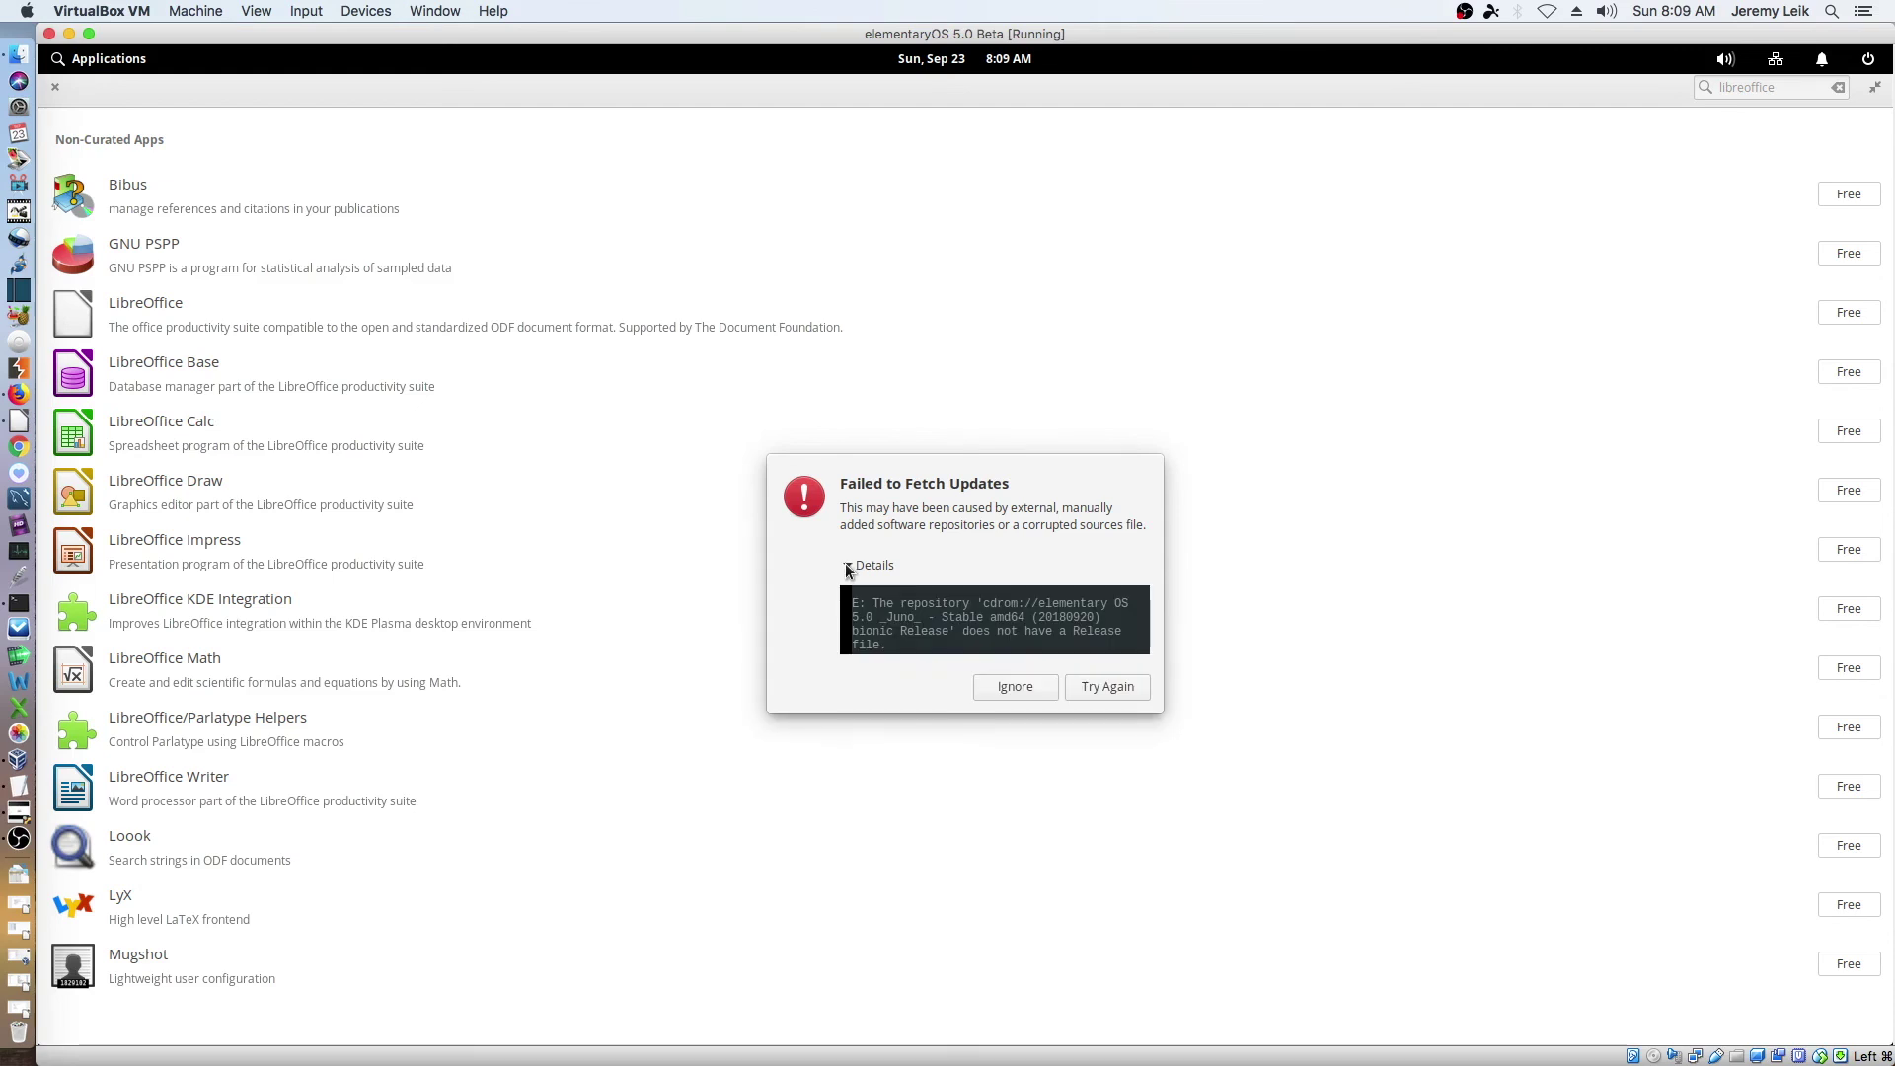
left_click(847, 565)
left_click(1016, 606)
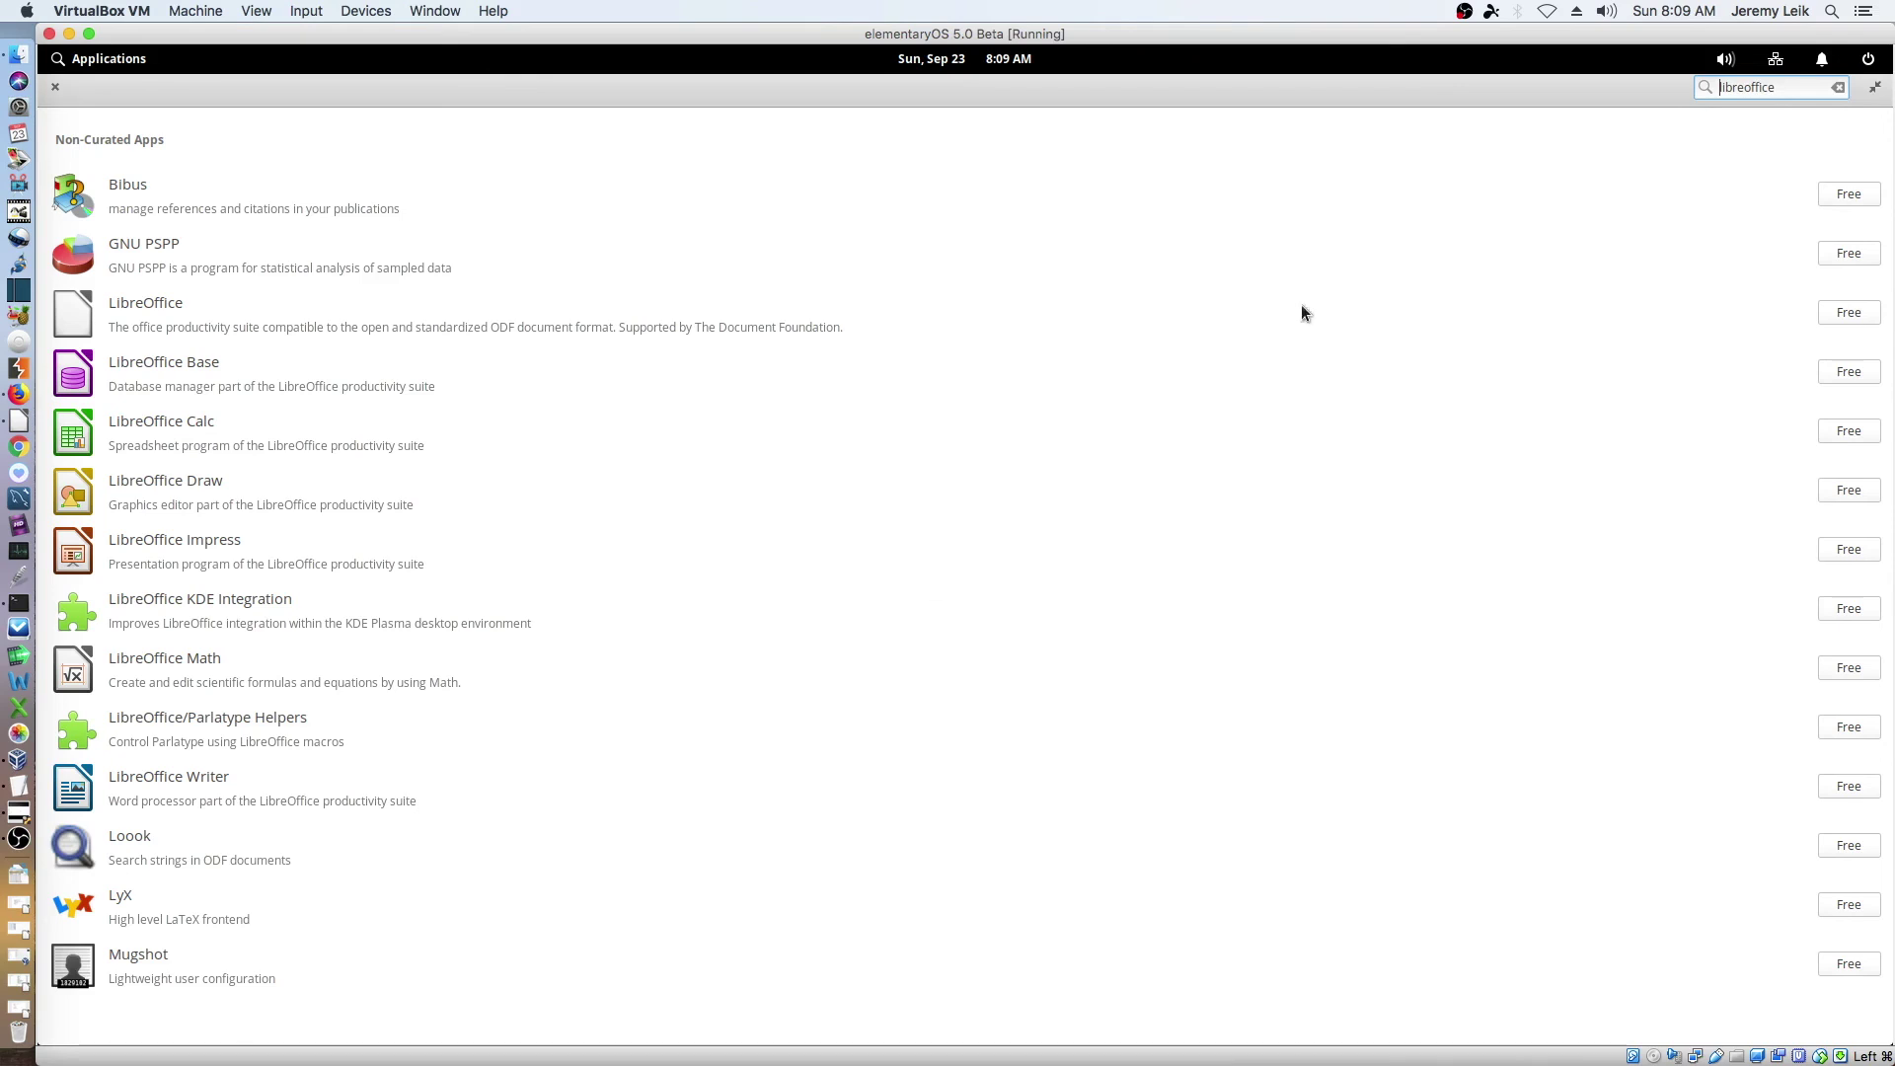
left_click(55, 89)
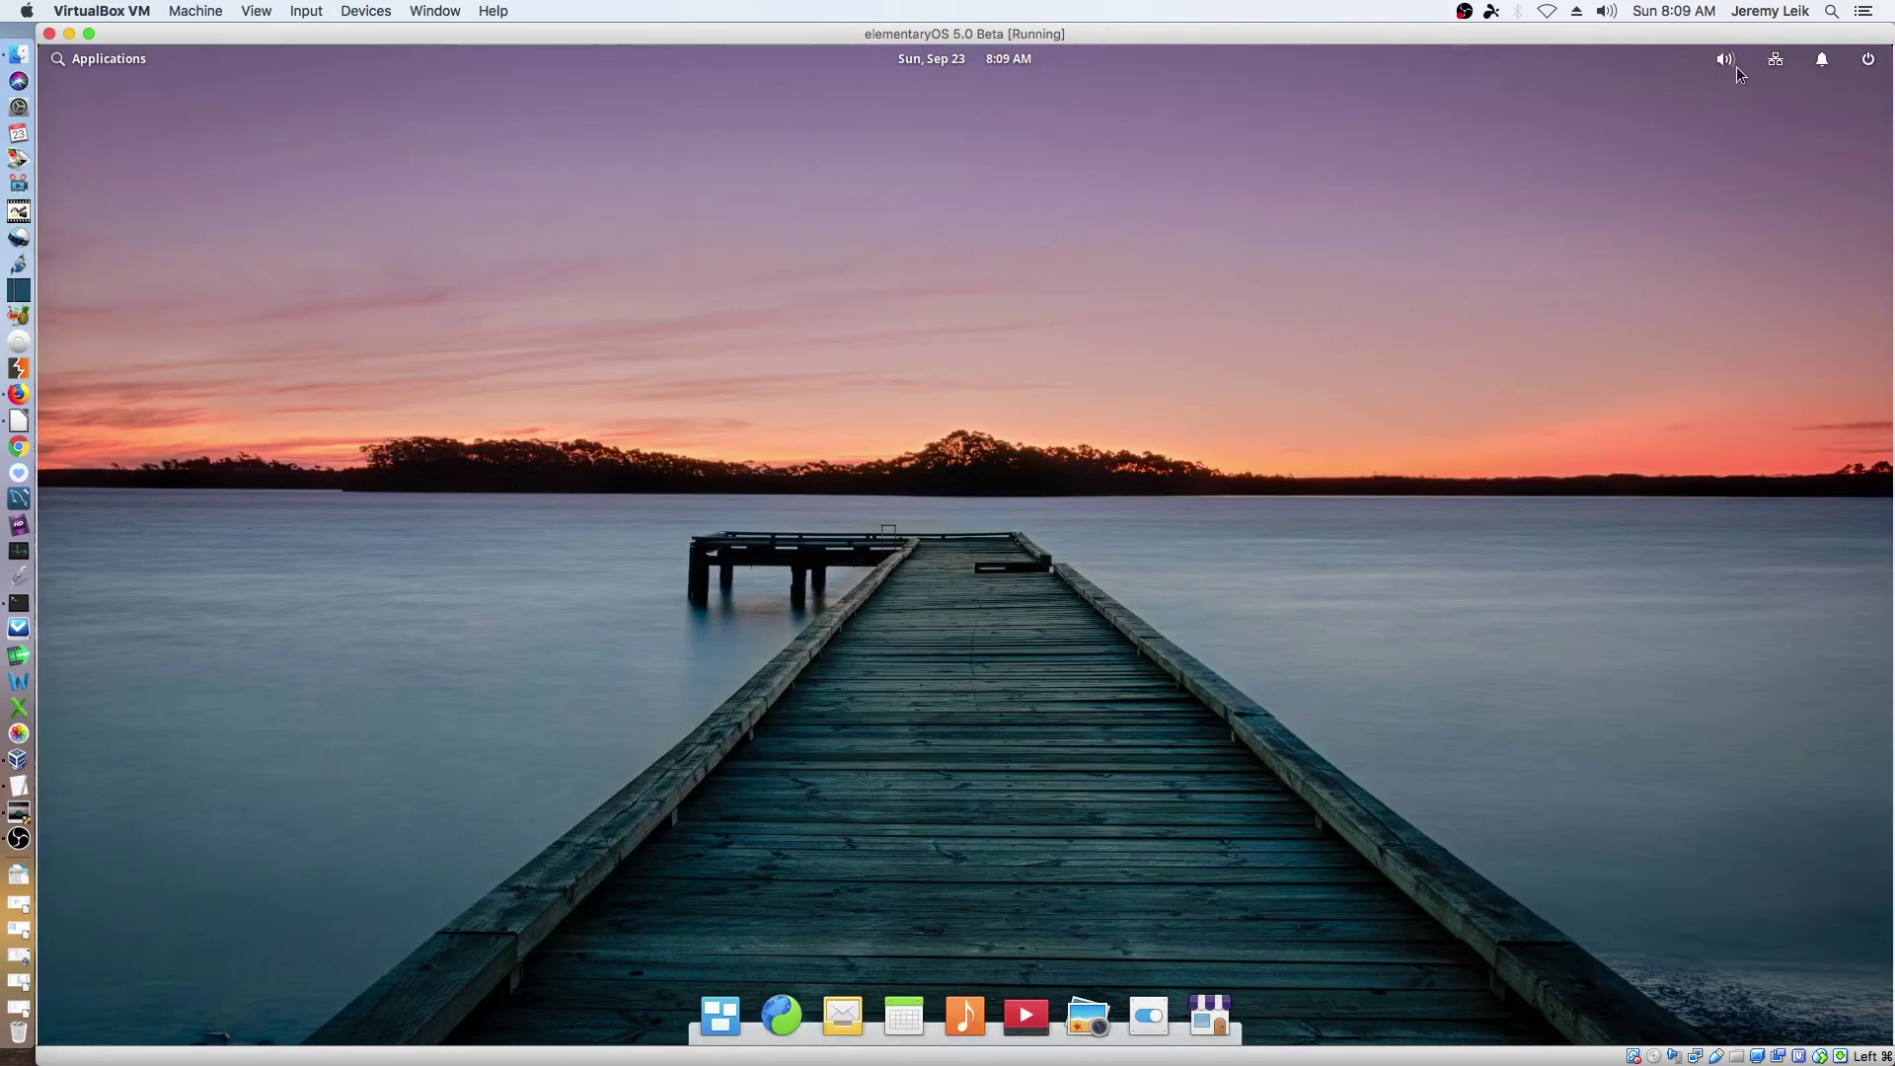
- View the quick controls of the sound indicator and the network indicator
left_click(1725, 61)
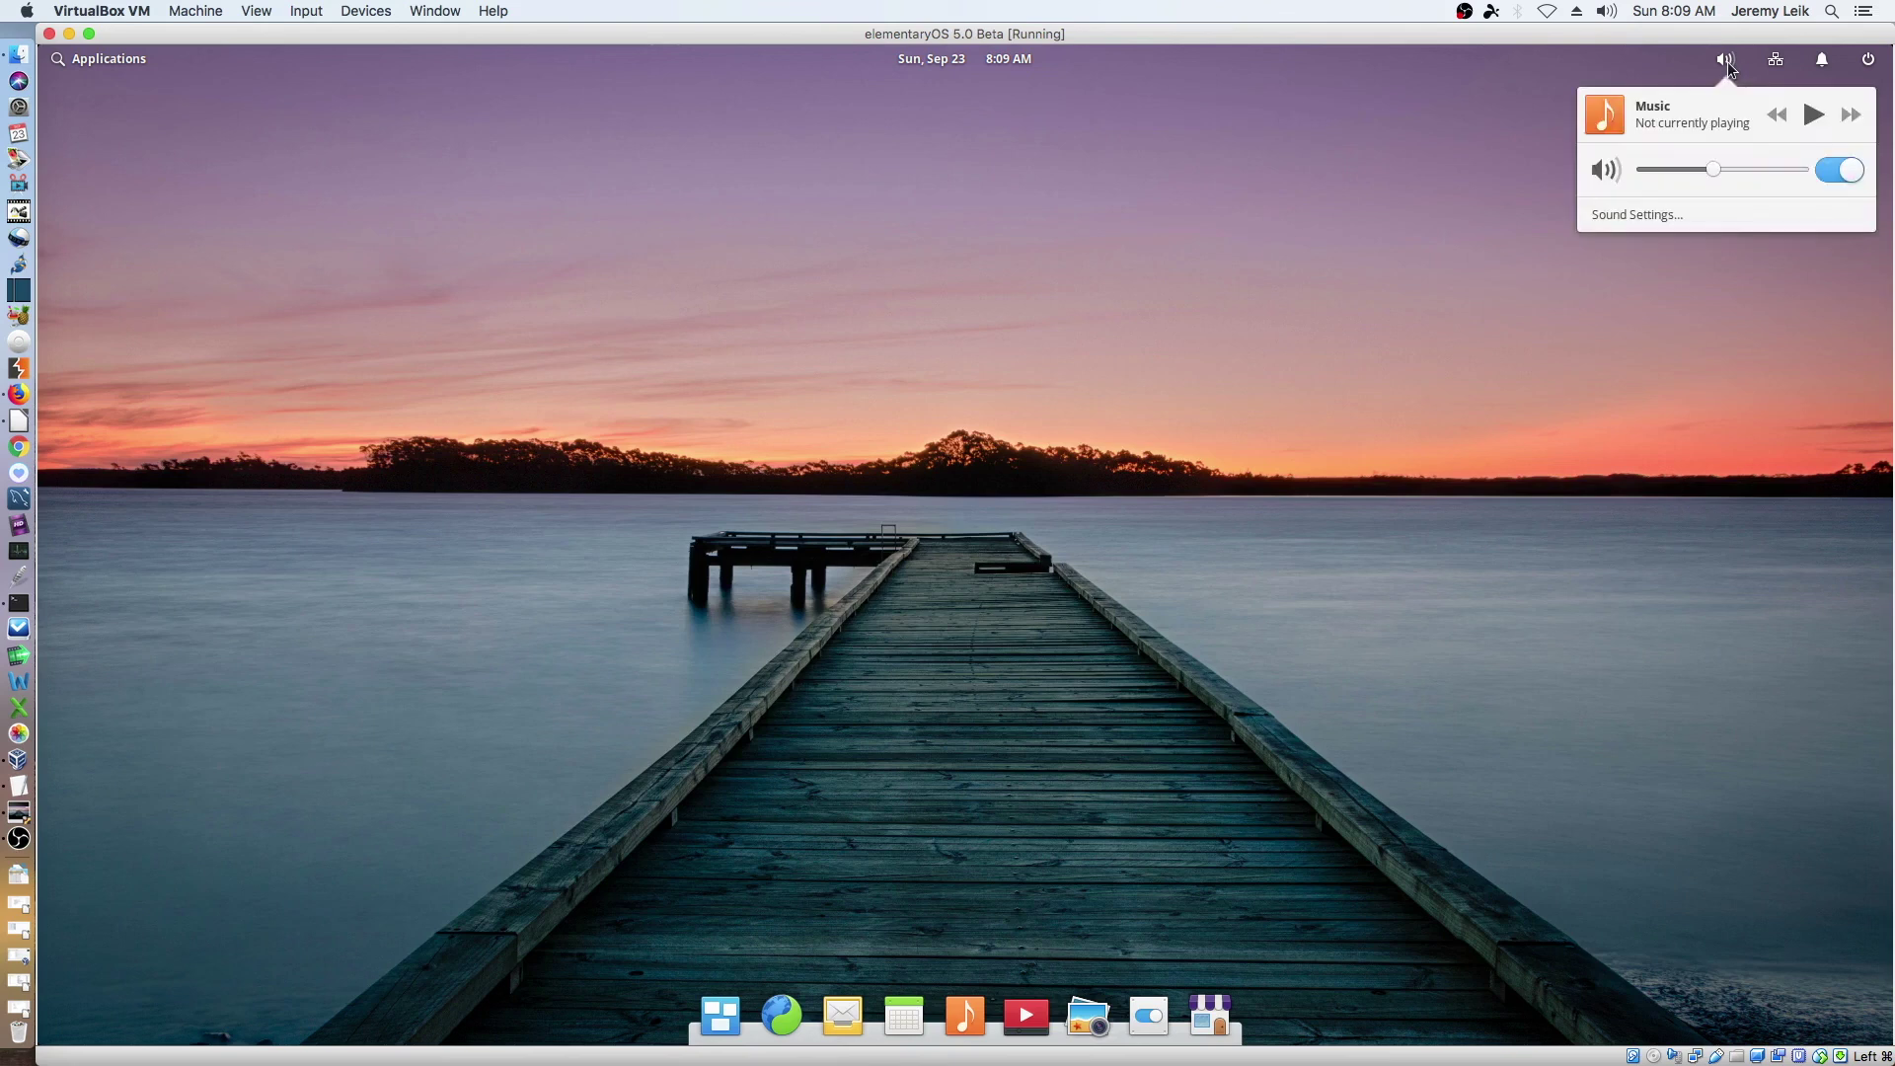
left_click(1711, 146)
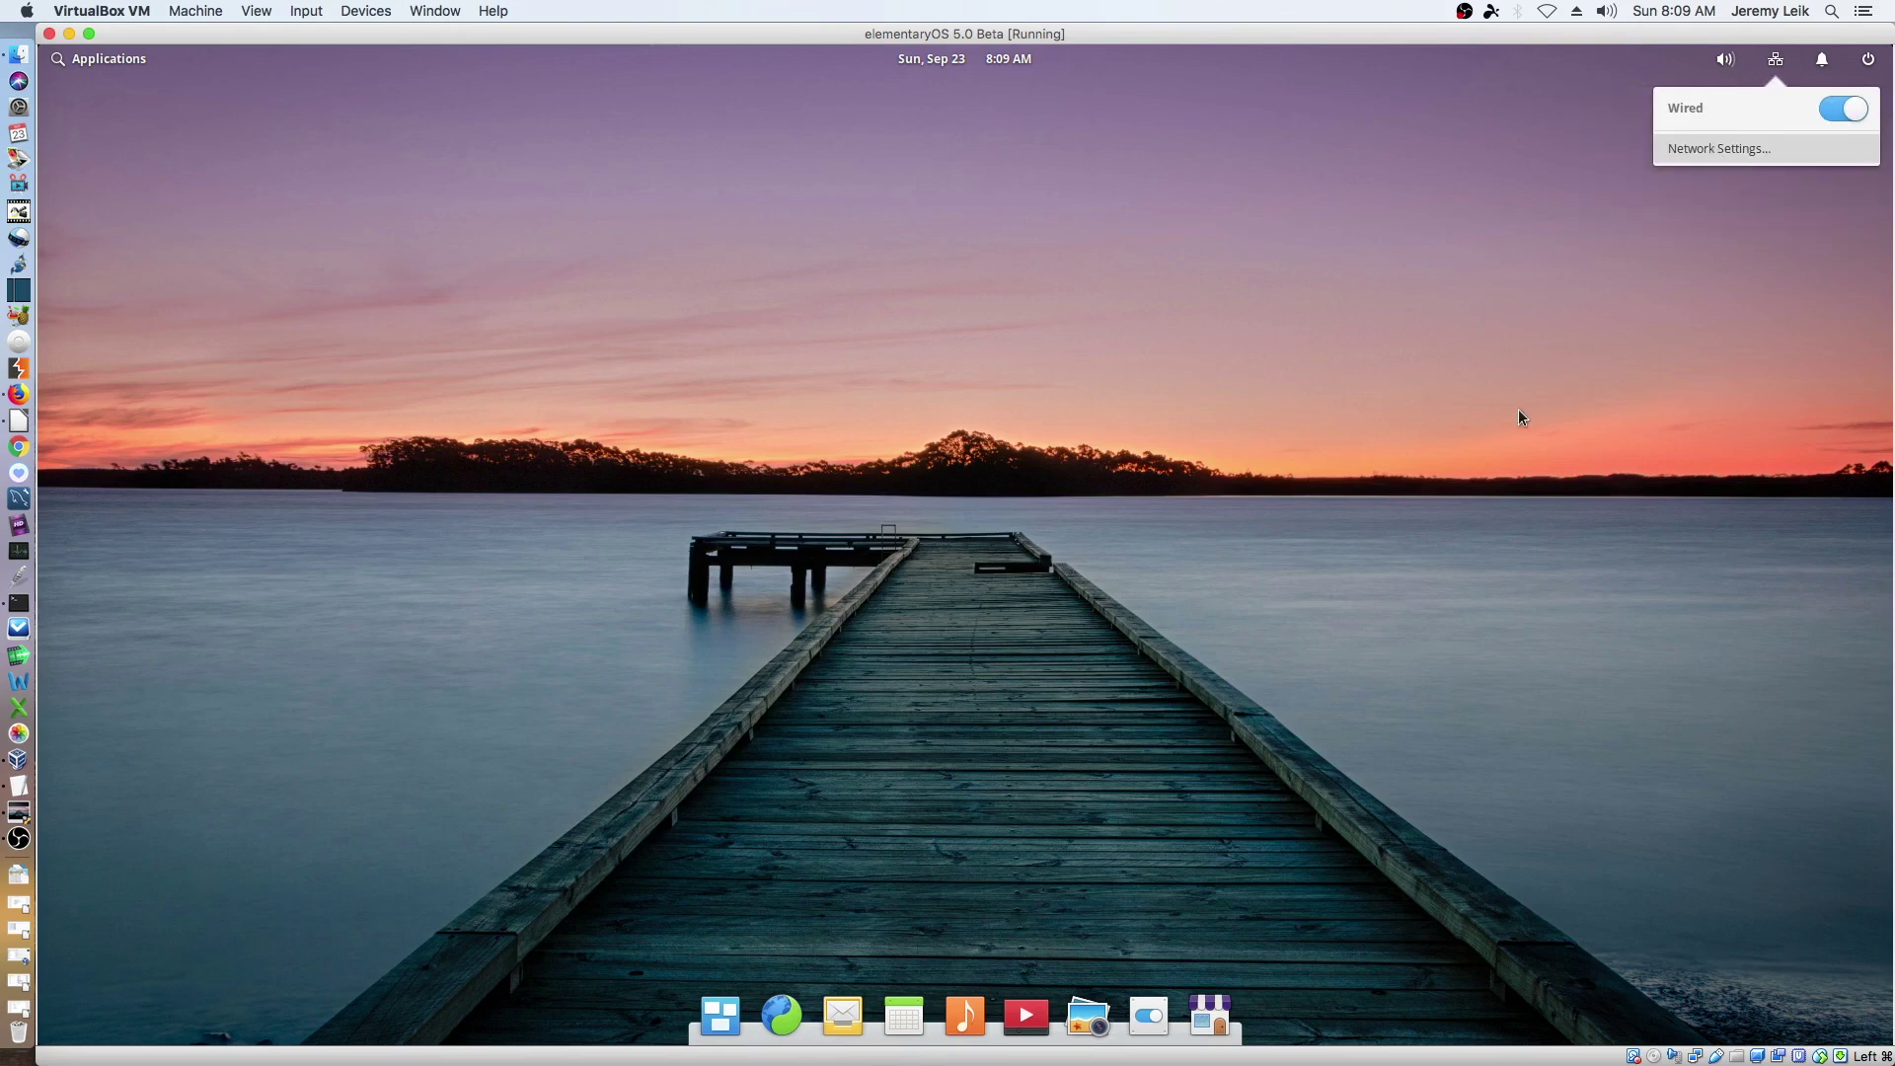